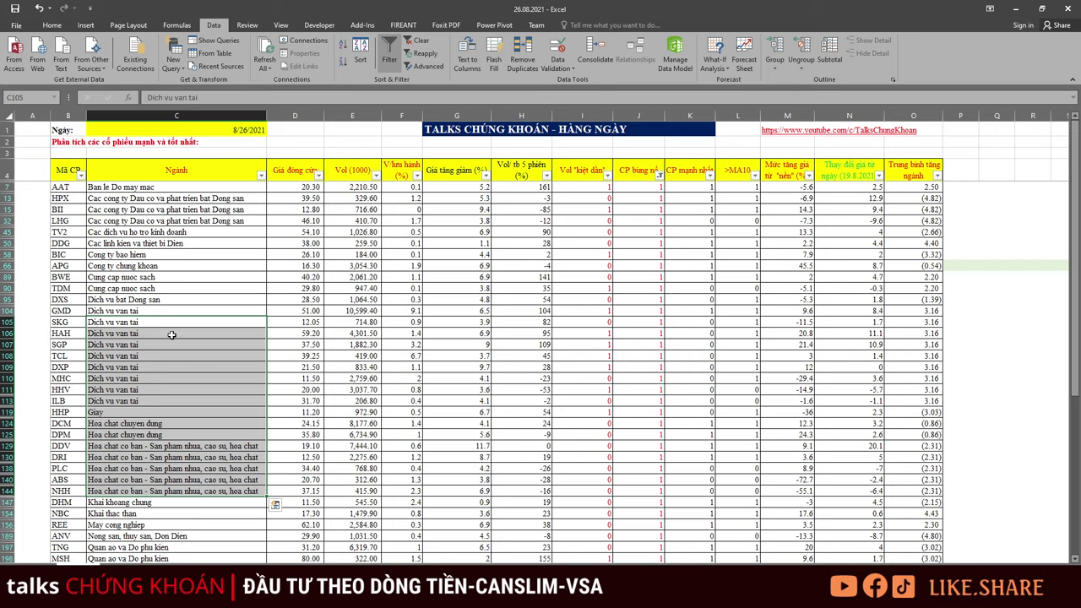
# Examine the Dich vu van tai, Giay and chemical sector stocks in the filtered CP bùng nổ list.
pyautogui.click(176, 320)
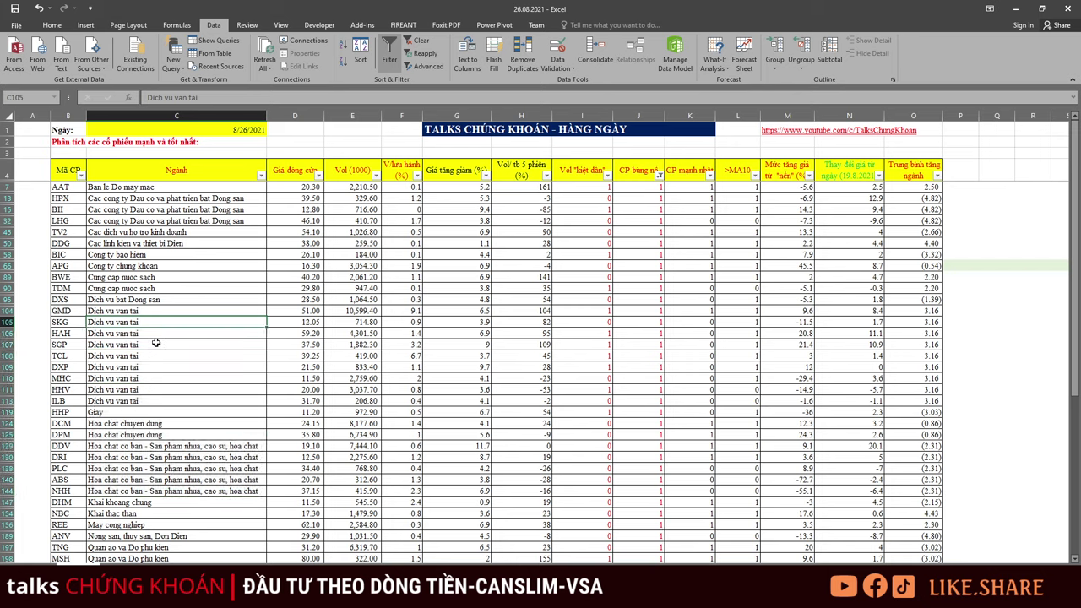
pyautogui.moveTo(114, 311); pyautogui.dragTo(111, 490)
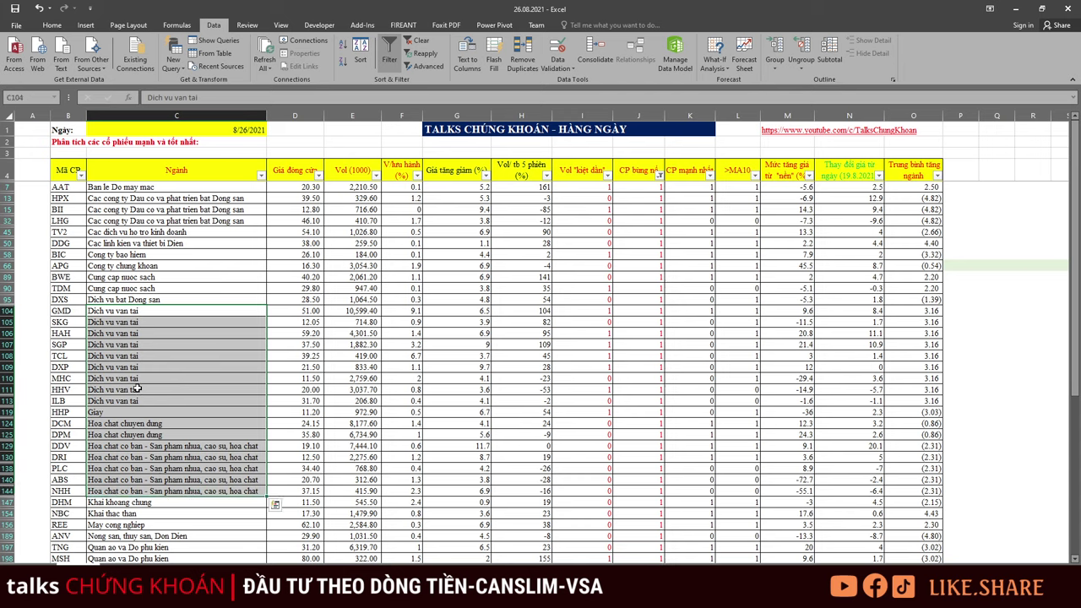
pyautogui.moveTo(144, 312); pyautogui.dragTo(150, 335)
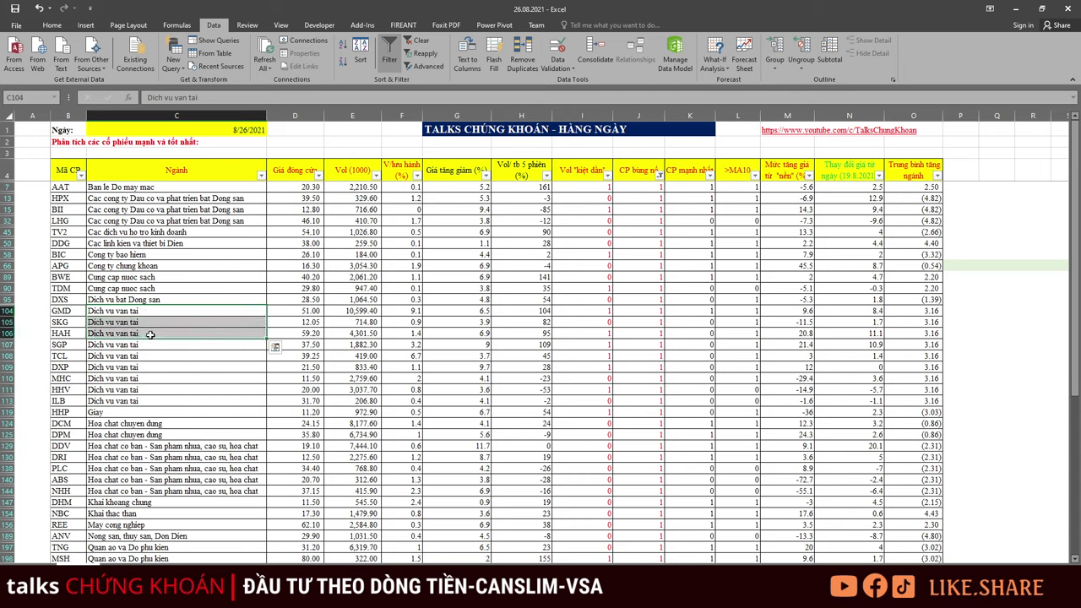
pyautogui.scroll(-1, 180, 390)
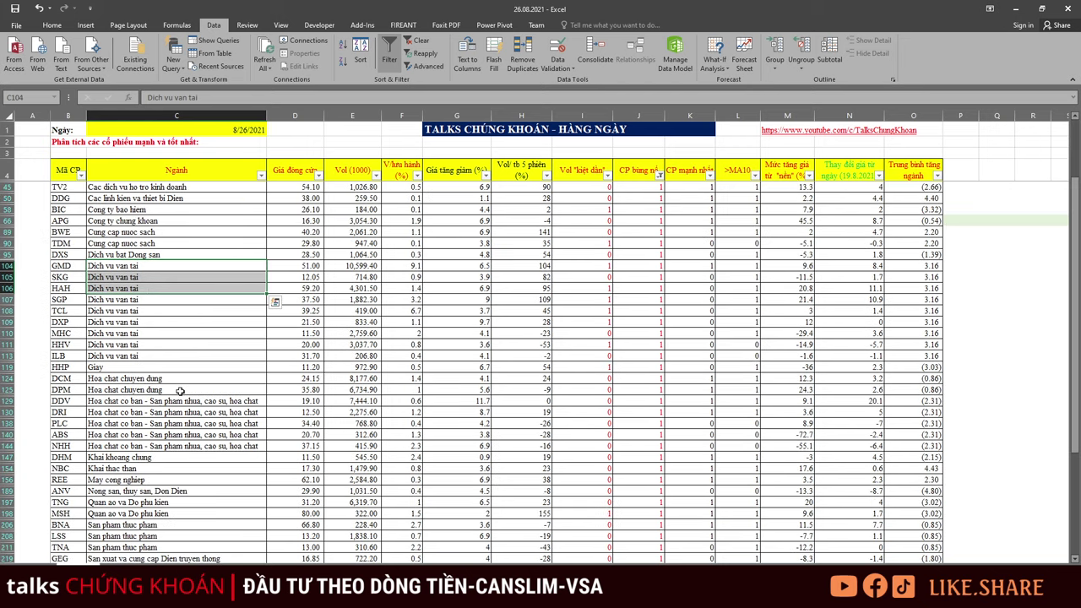
pyautogui.scroll(-2, 180, 390)
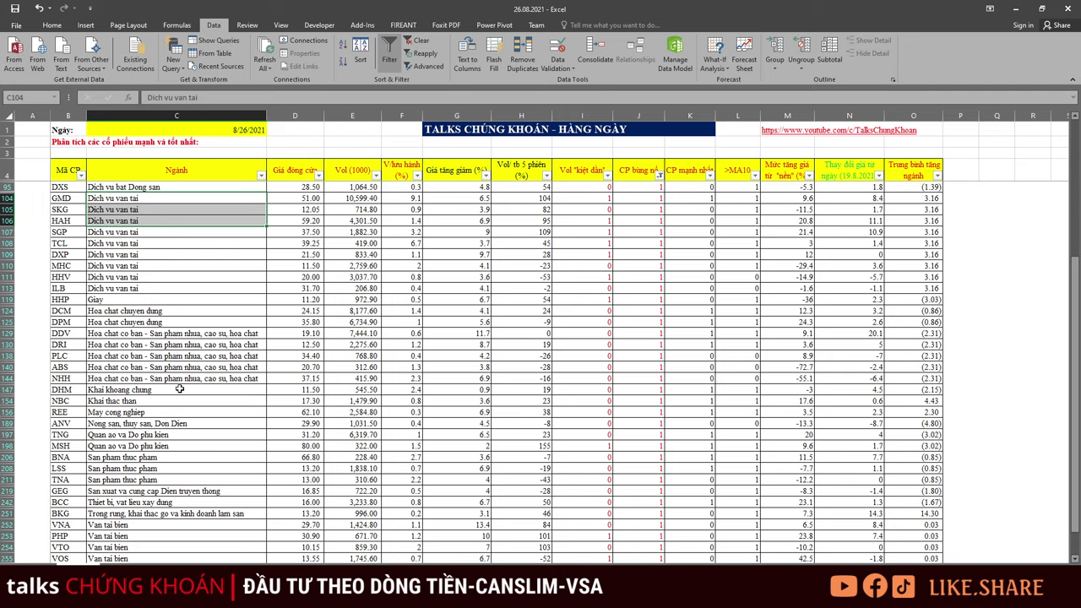
pyautogui.scroll(-1, 179, 388)
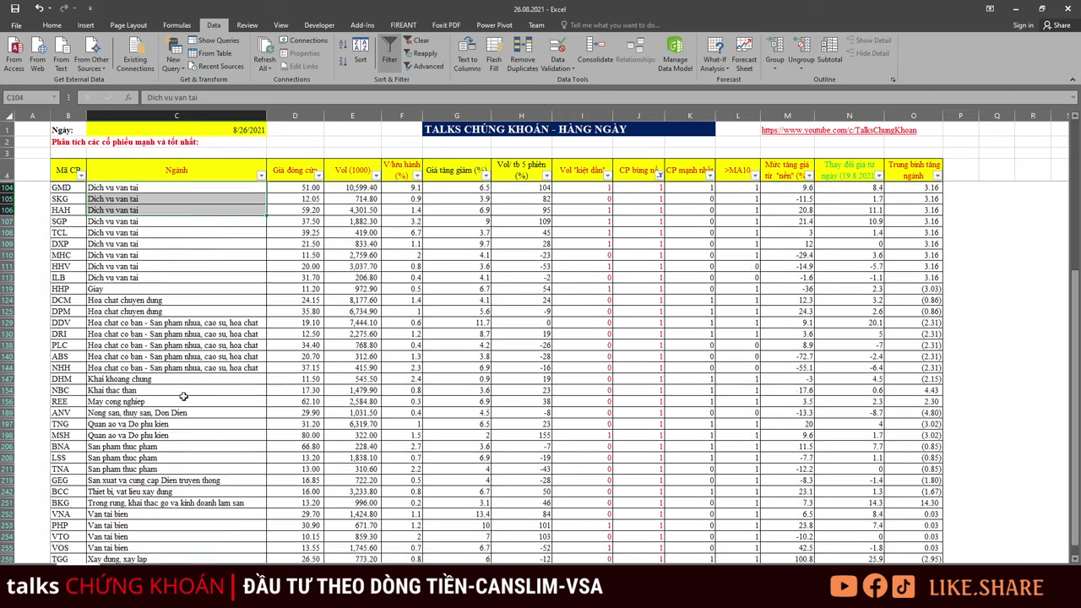
pyautogui.moveTo(160, 221); pyautogui.dragTo(184, 372)
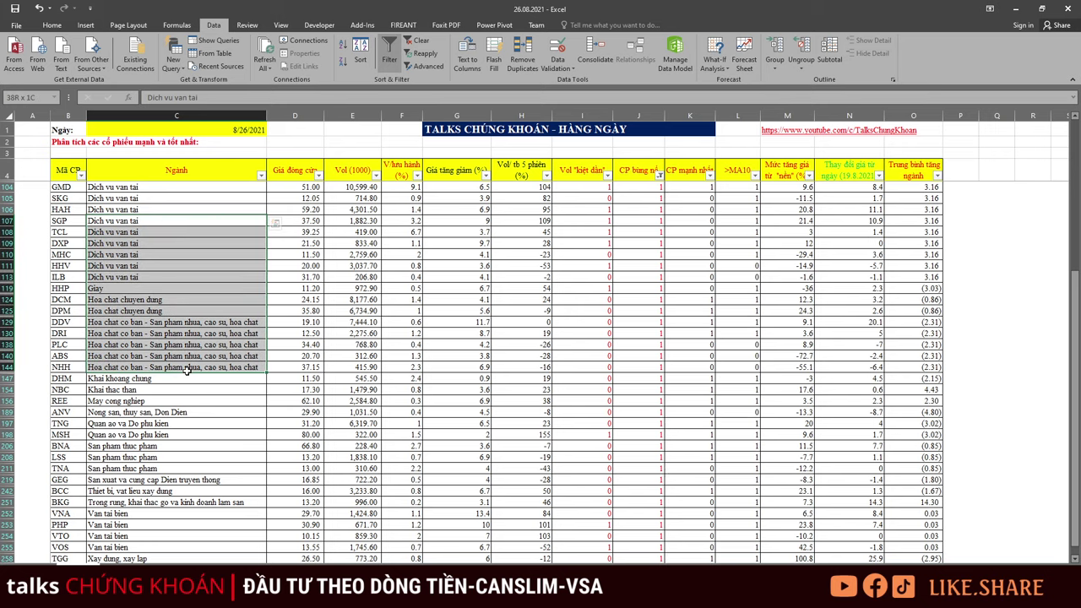
# Examine the remaining sectors of the filtered list through Xay dung, xay lap, and review the Dich vu van tai stocks again.
pyautogui.scroll(-4, 184, 372)
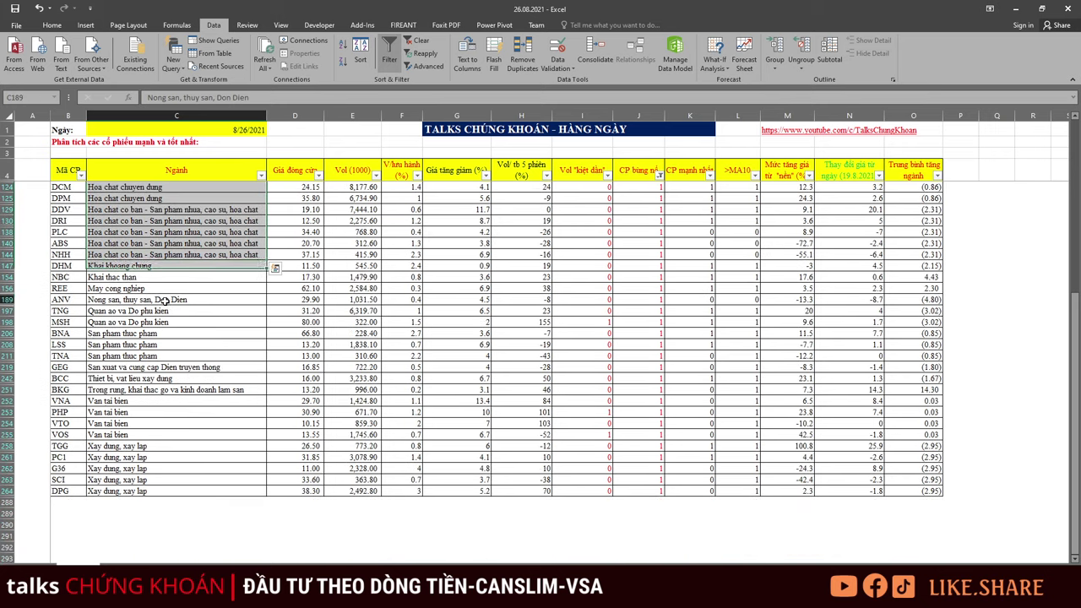
pyautogui.moveTo(161, 299); pyautogui.dragTo(156, 488)
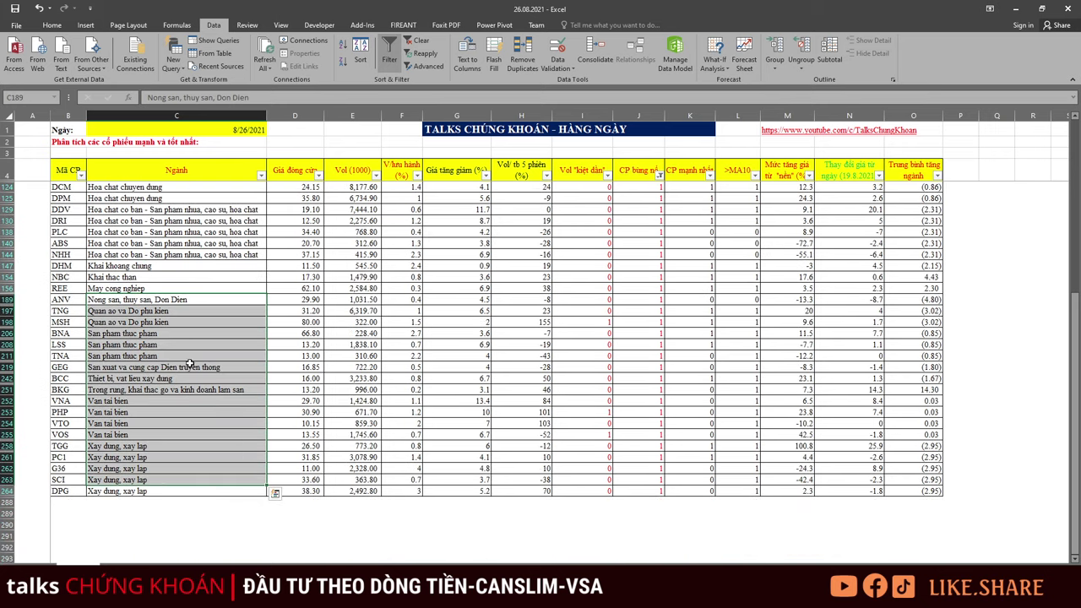
pyautogui.click(144, 402)
pyautogui.scroll(4, 524, 422)
pyautogui.scroll(3, 563, 417)
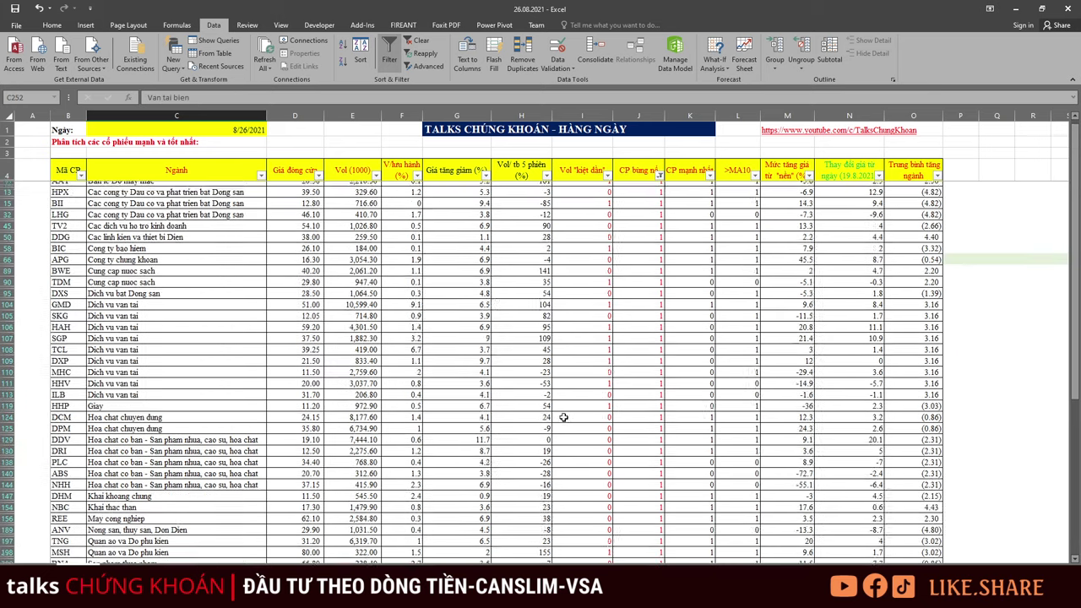
pyautogui.click(530, 299)
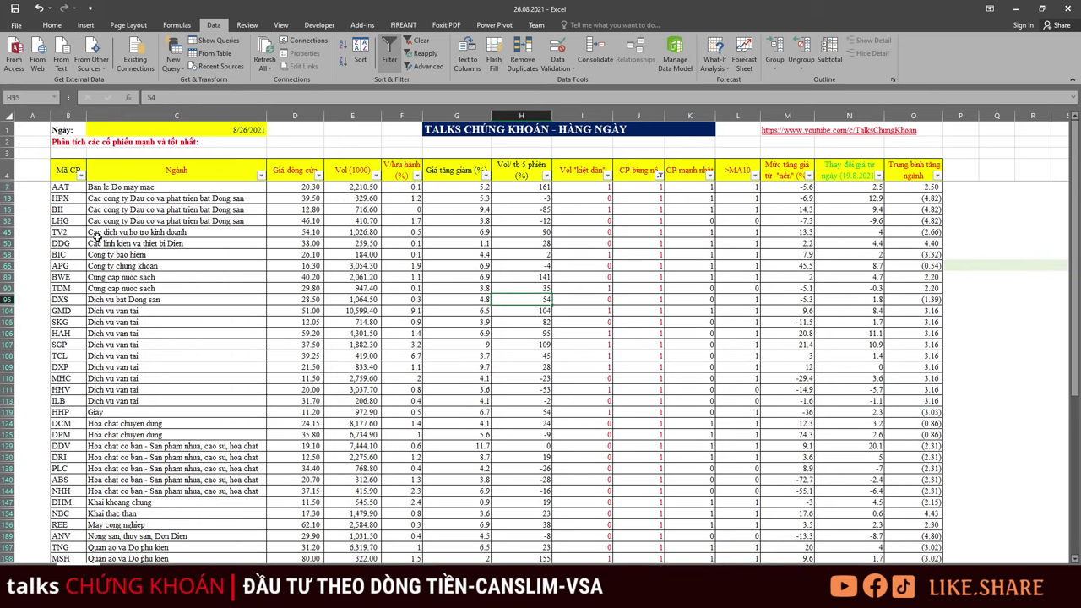
pyautogui.scroll(-2, 177, 283)
pyautogui.click(157, 261)
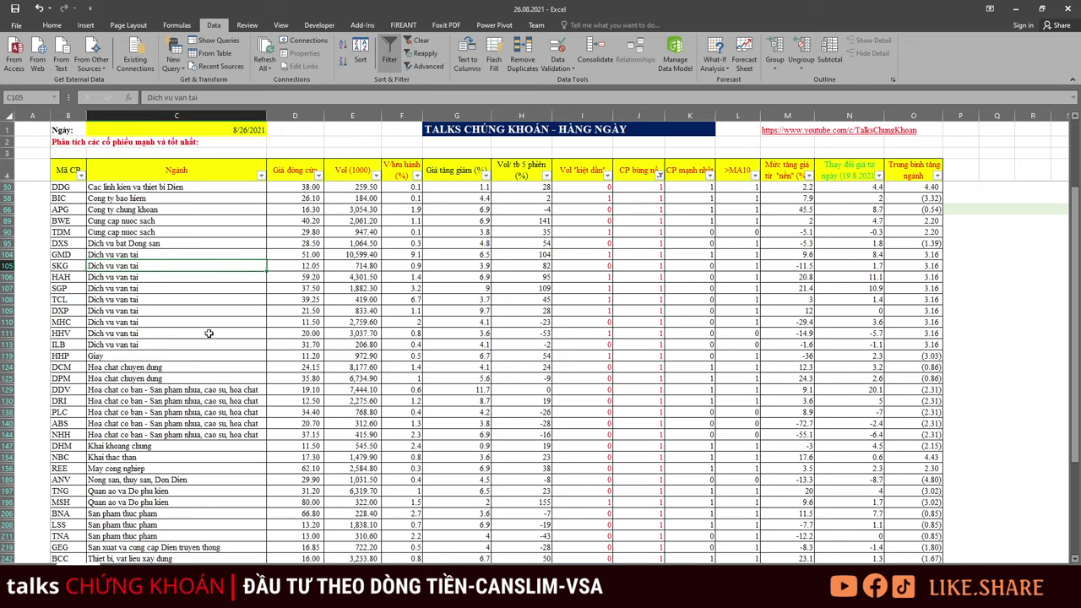
pyautogui.scroll(-6, 194, 407)
pyautogui.scroll(10, 197, 411)
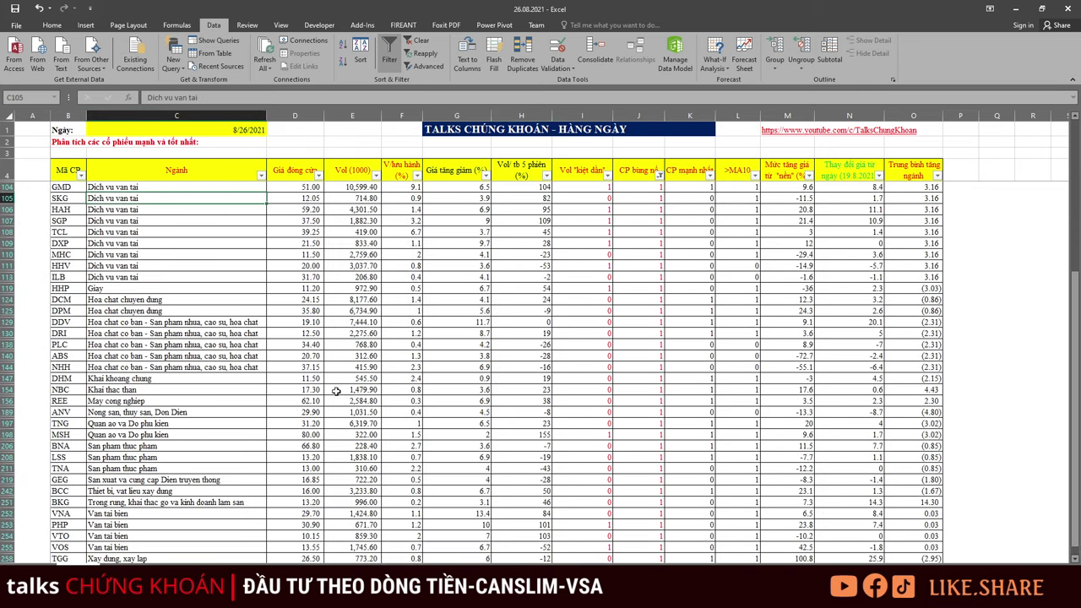
# Clear the CP bùng nổ filter and filter the CP mạnh nhất column to show only the value 1.
pyautogui.scroll(1, 663, 254)
pyautogui.click(654, 254)
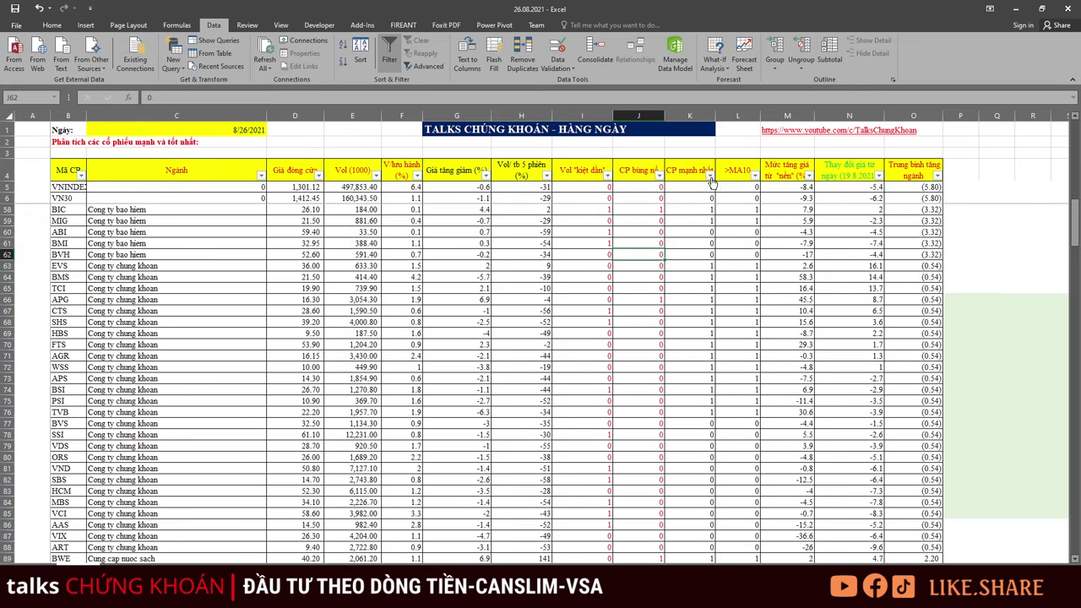
pyautogui.click(710, 175)
pyautogui.click(599, 293)
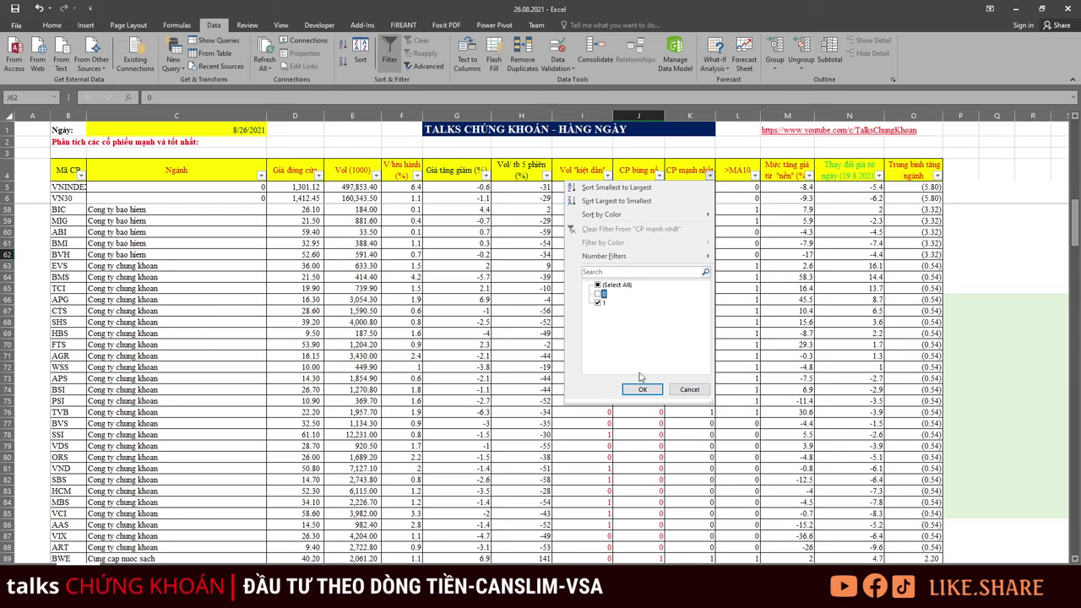
pyautogui.click(642, 390)
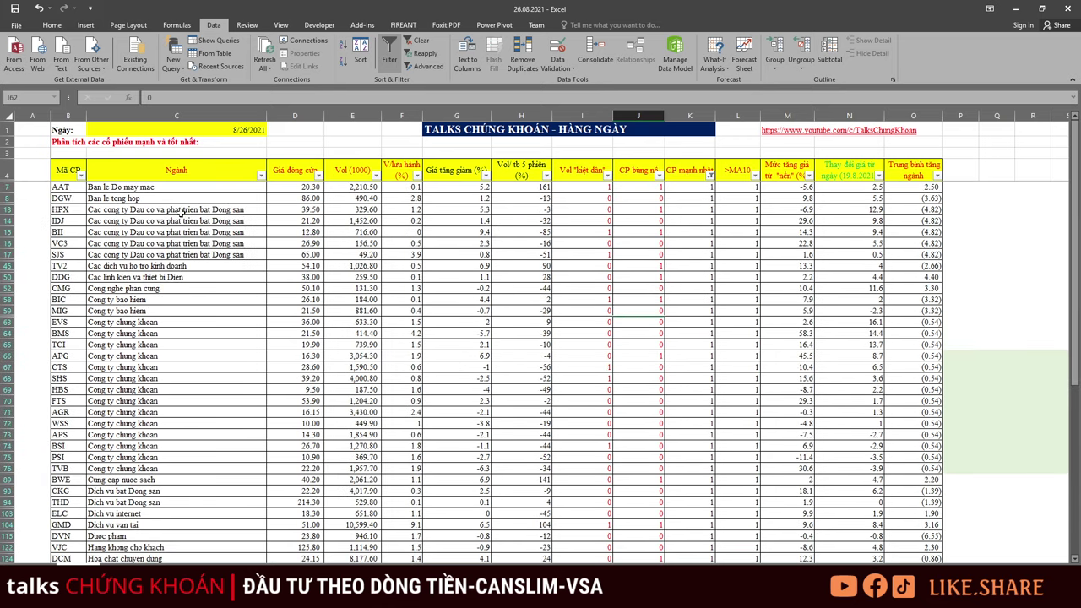
# Examine the sectors of the strongest stocks, including Cong ty chung khoan, the chemical groups and Thiet bi, vat lieu xay dung.
pyautogui.moveTo(177, 210); pyautogui.dragTo(127, 457)
pyautogui.moveTo(168, 324); pyautogui.dragTo(177, 446)
pyautogui.scroll(-10, 177, 446)
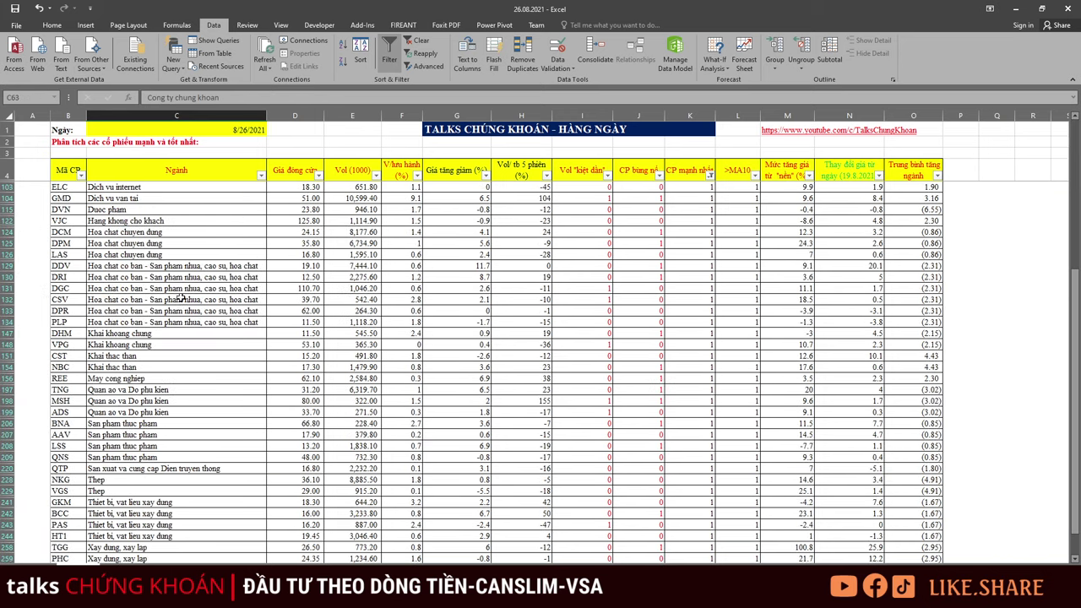
pyautogui.moveTo(172, 233); pyautogui.dragTo(179, 507)
pyautogui.scroll(9, 574, 330)
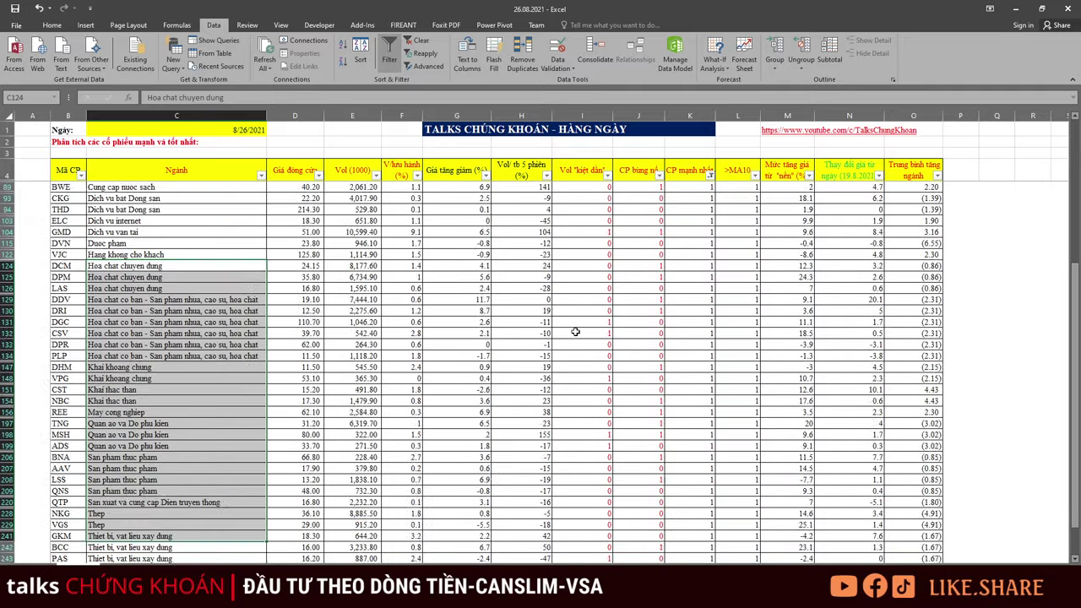
# Remove the filter on the CP mạnh nhất column so that all stocks are listed.
pyautogui.scroll(1, 575, 329)
pyautogui.hotkey('ctrl', 'z')
pyautogui.click(775, 336)
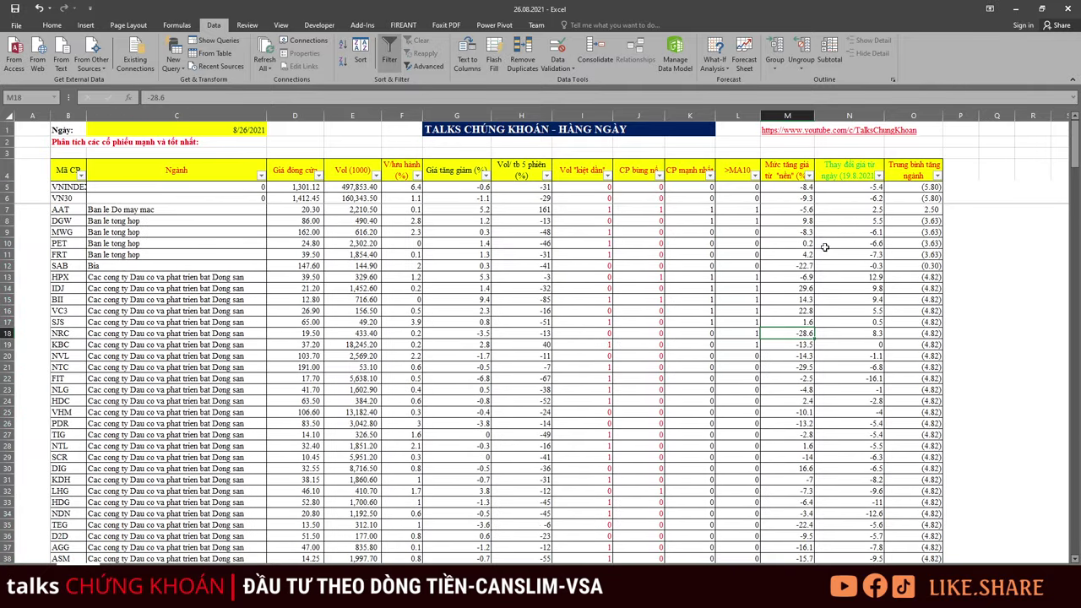
pyautogui.click(879, 176)
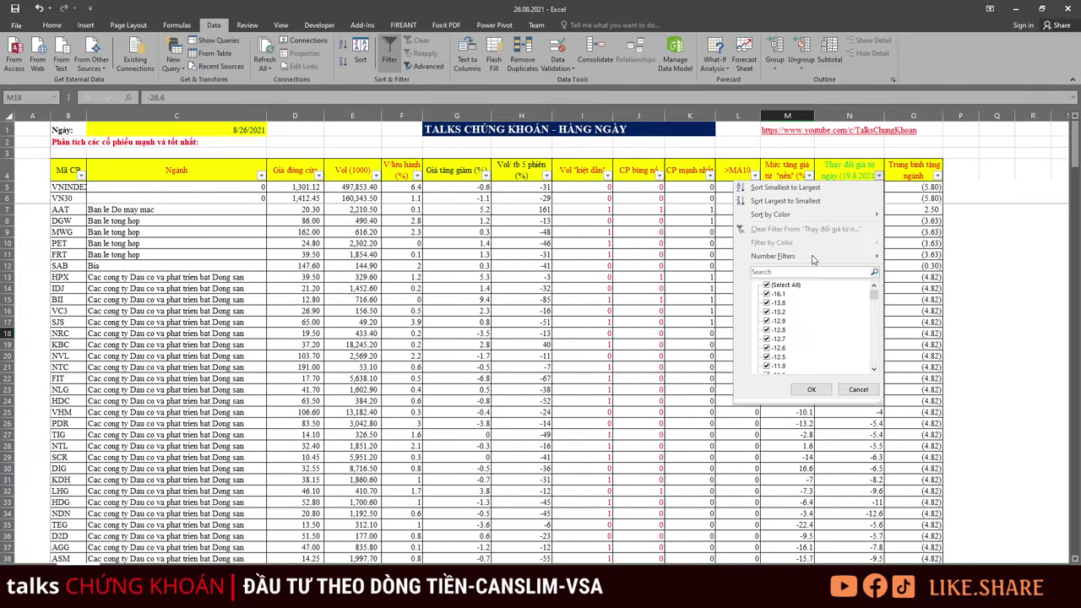
pyautogui.moveTo(853, 256)
pyautogui.click(540, 242)
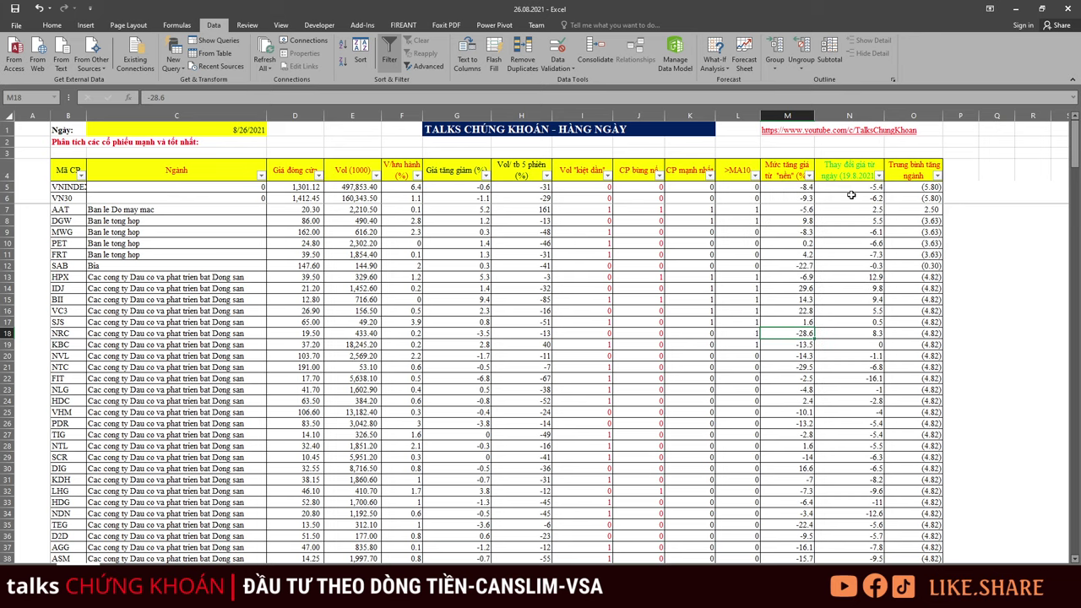
# Filter the column of price change since 19.8.2021 to values greater than or equal to -2.
pyautogui.click(854, 192)
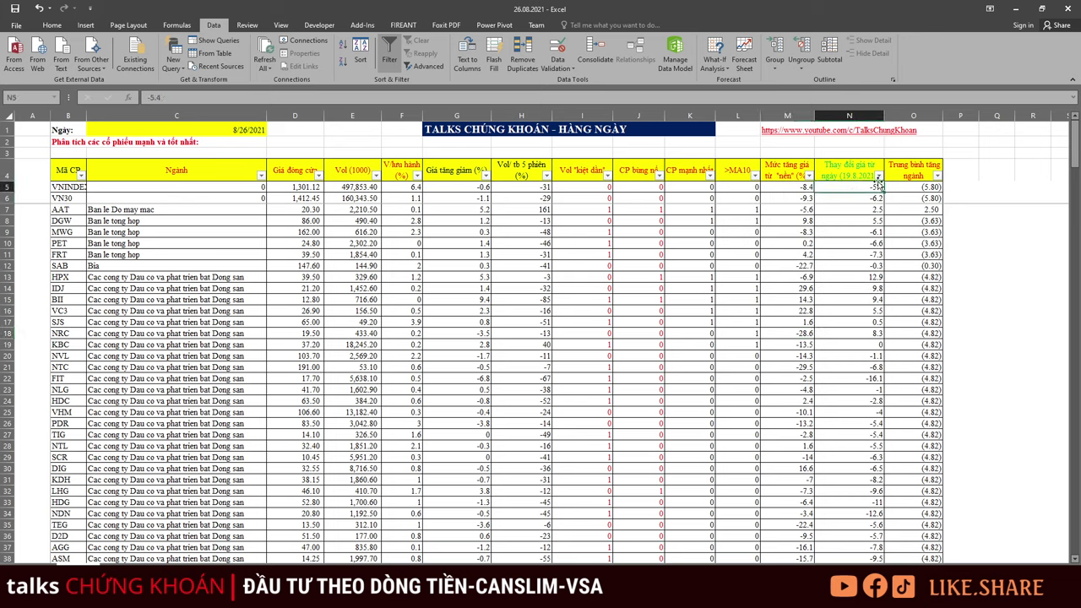
pyautogui.click(879, 175)
pyautogui.moveTo(845, 256)
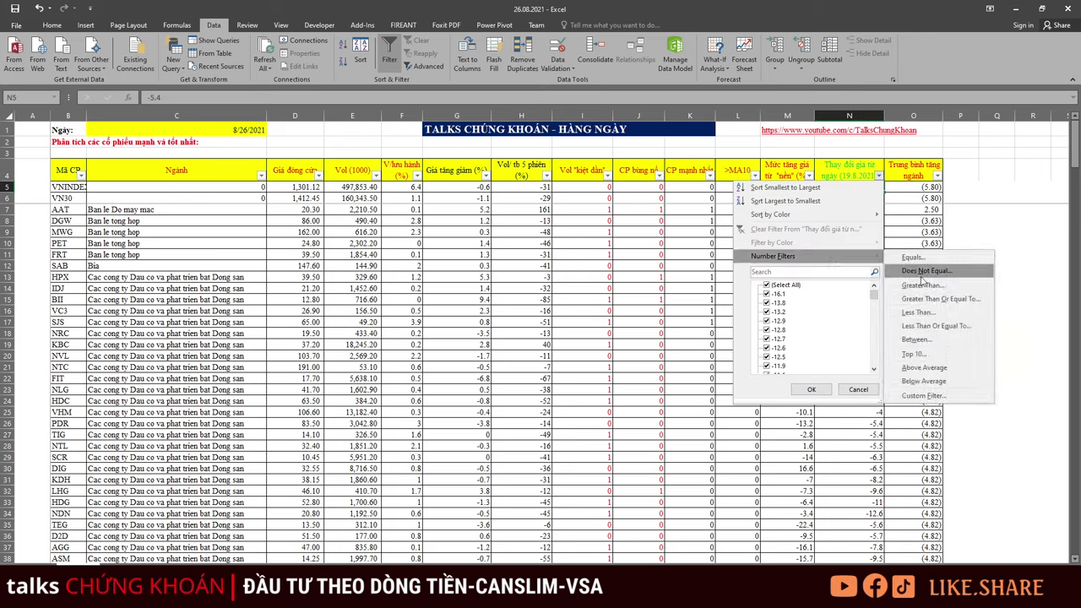
pyautogui.click(941, 299)
pyautogui.write('-2')
pyautogui.press('Return')
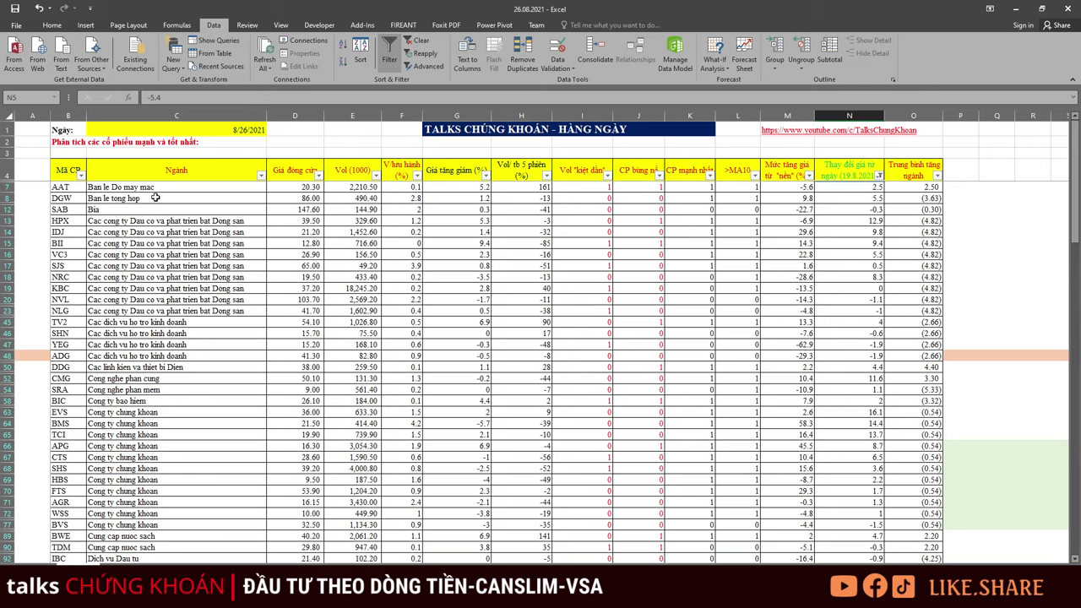
# Examine the sectors of the stocks filtered by price change, from Ban le Do may mac down to Xay dung, xay lap.
pyautogui.moveTo(156, 190); pyautogui.dragTo(187, 488)
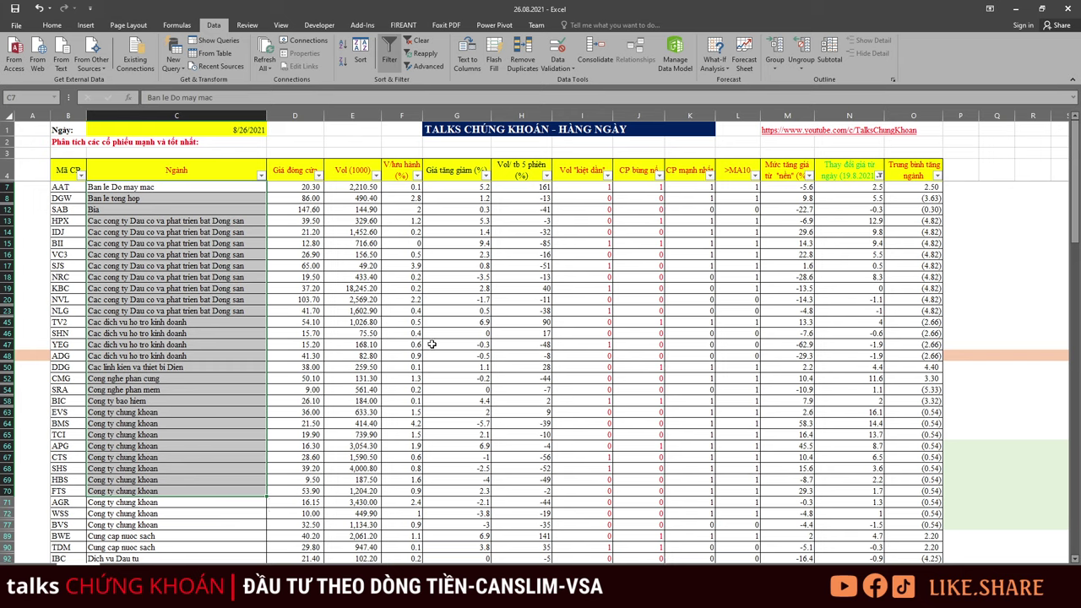
pyautogui.click(192, 244)
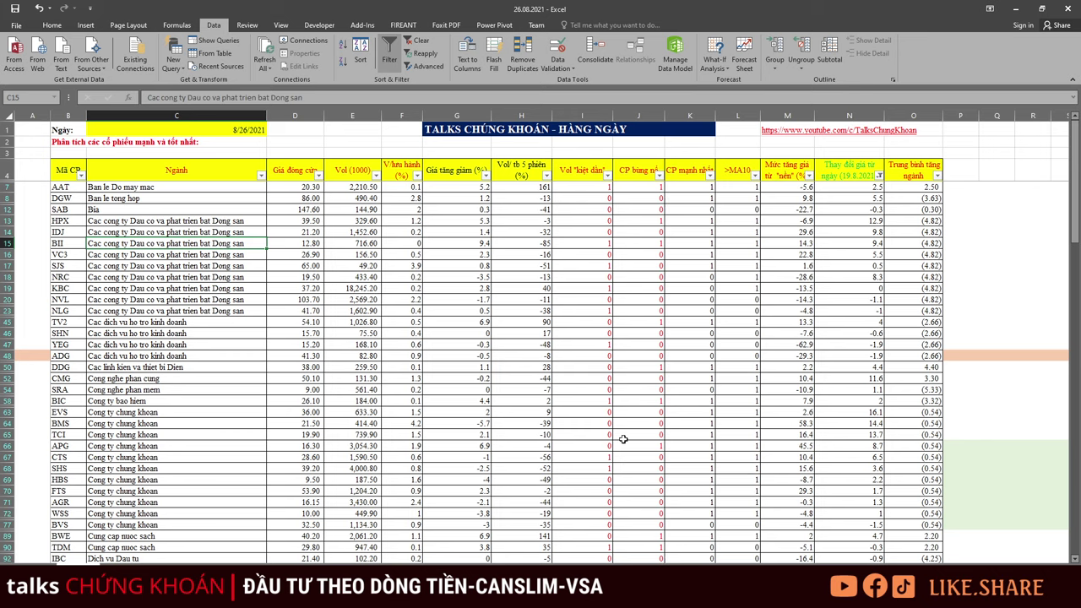
pyautogui.scroll(-5, 275, 437)
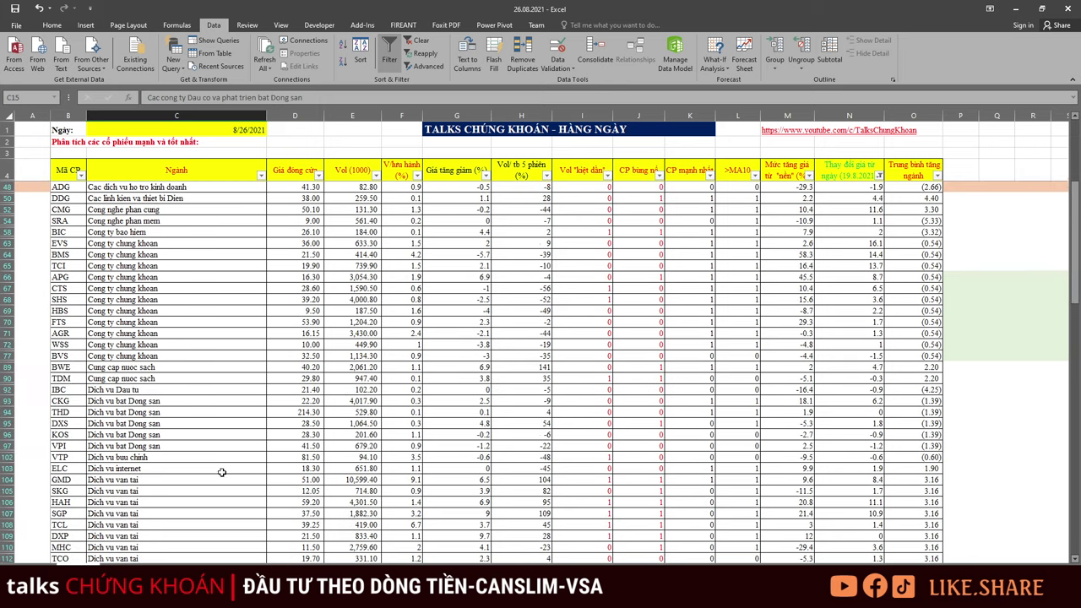
pyautogui.scroll(5, 275, 438)
pyautogui.moveTo(180, 220); pyautogui.dragTo(159, 434)
pyautogui.scroll(-4, 204, 424)
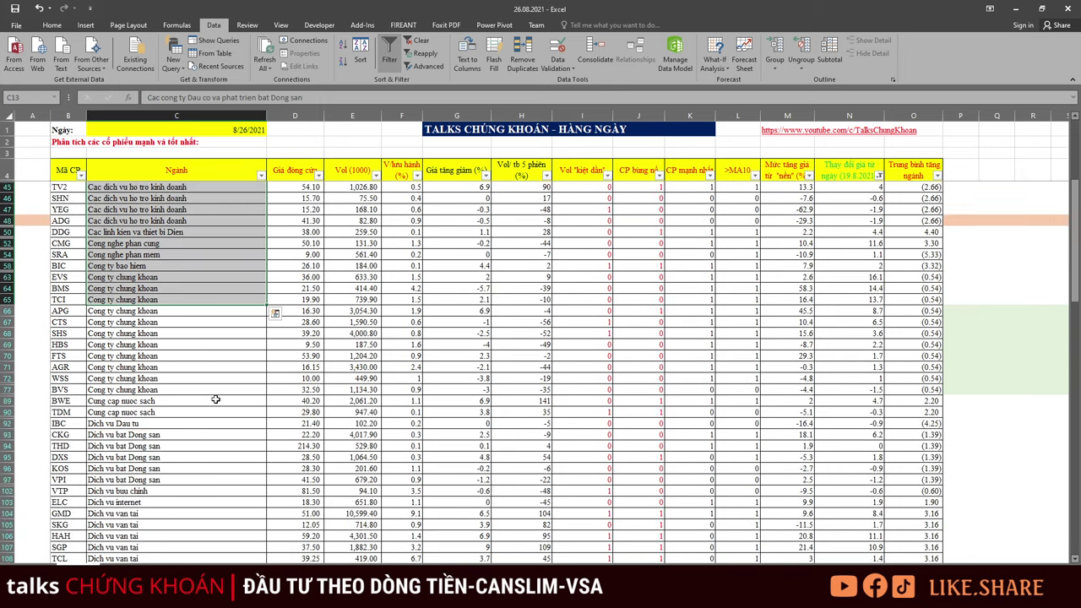
pyautogui.scroll(-1, 228, 385)
pyautogui.moveTo(173, 256); pyautogui.dragTo(169, 447)
pyautogui.scroll(-15, 177, 473)
pyautogui.scroll(-9, 195, 437)
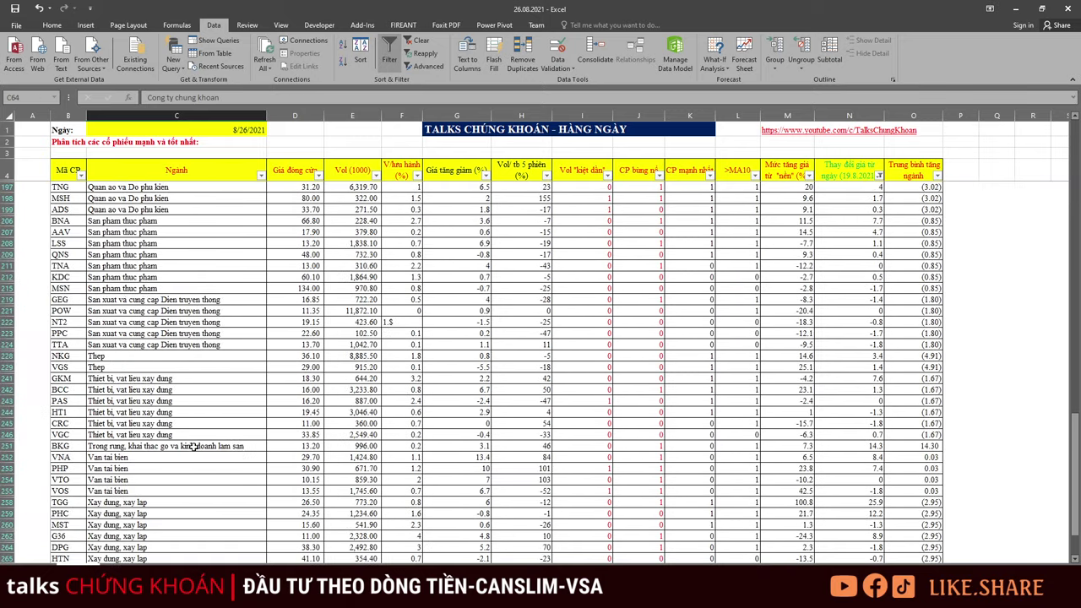
pyautogui.scroll(5, 507, 380)
pyautogui.scroll(20, 604, 355)
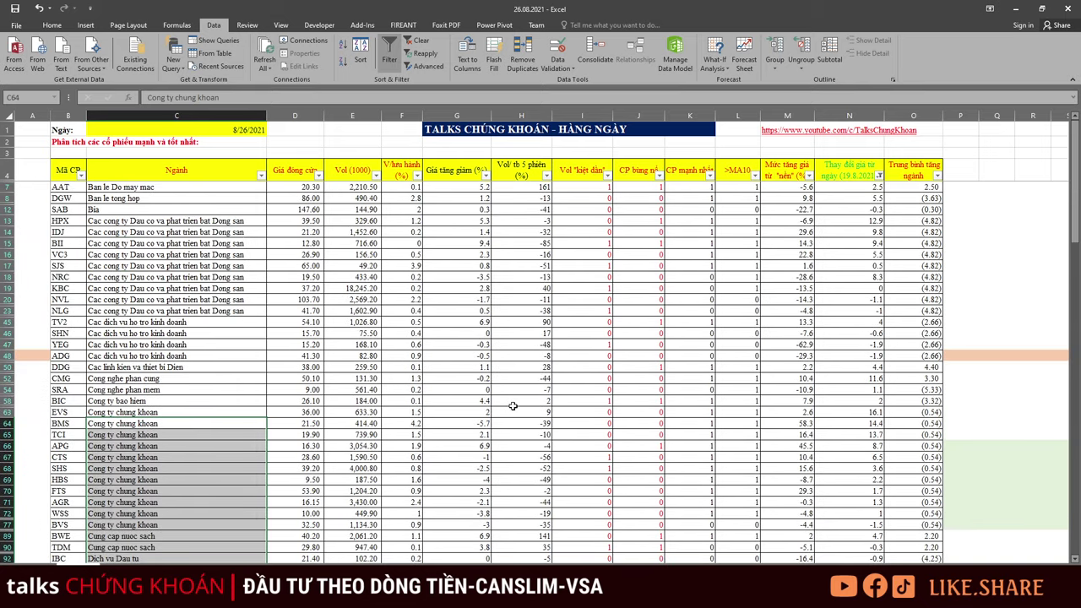
# Clear the filter on the column of price change since 19.8.2021.
pyautogui.hotkey('alt', 'a')
pyautogui.press('c')
pyautogui.click(500, 380)
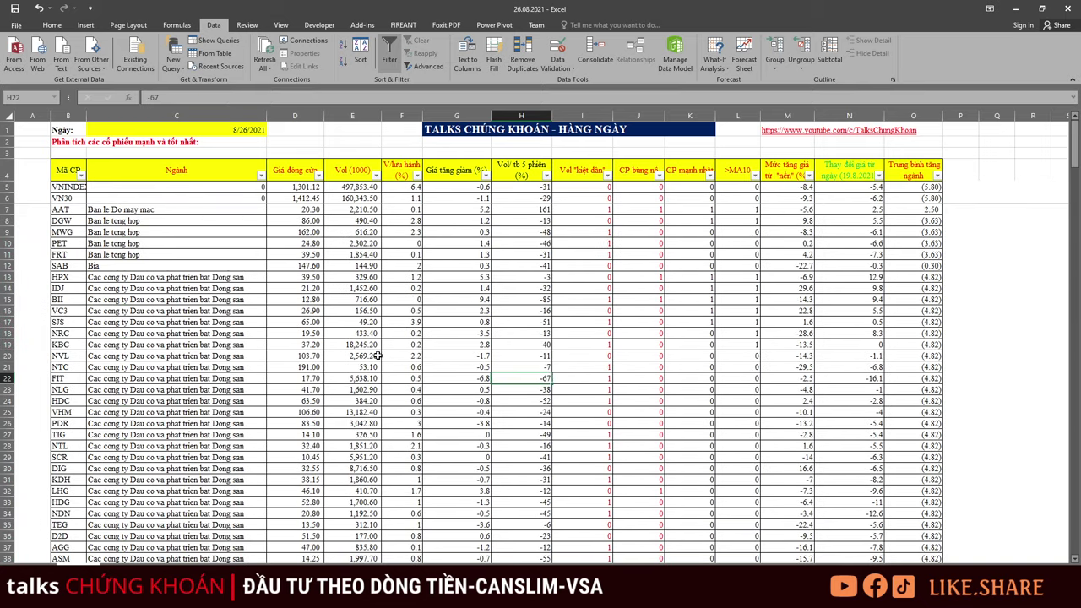
# Switch to AmiBroker and widen the Analysis2 window to show more of its result columns.
pyautogui.hotkey('alt', 'Tab')
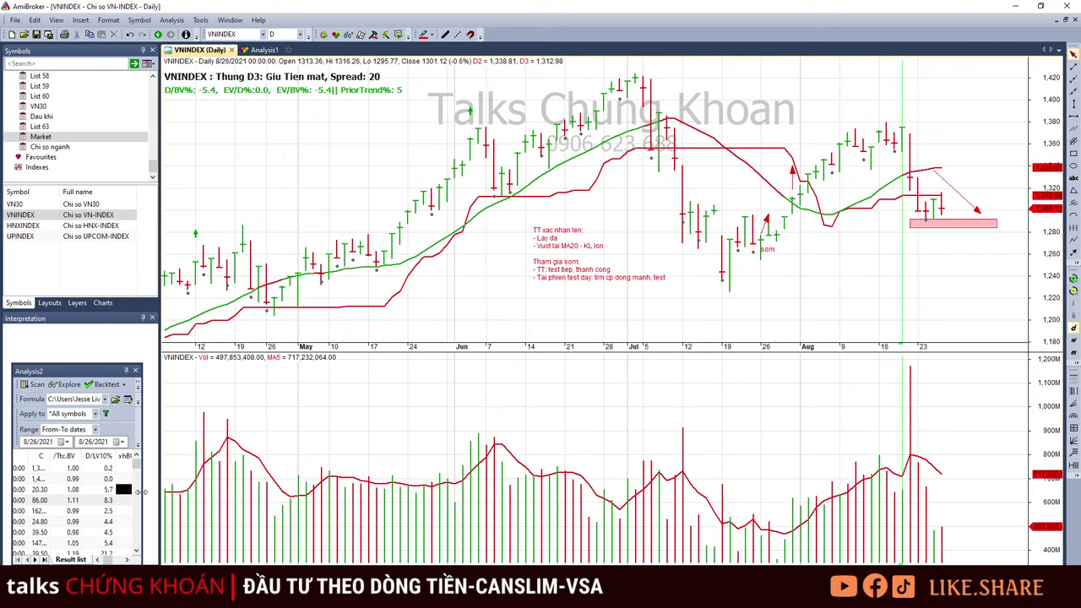
pyautogui.moveTo(142, 492); pyautogui.dragTo(657, 492)
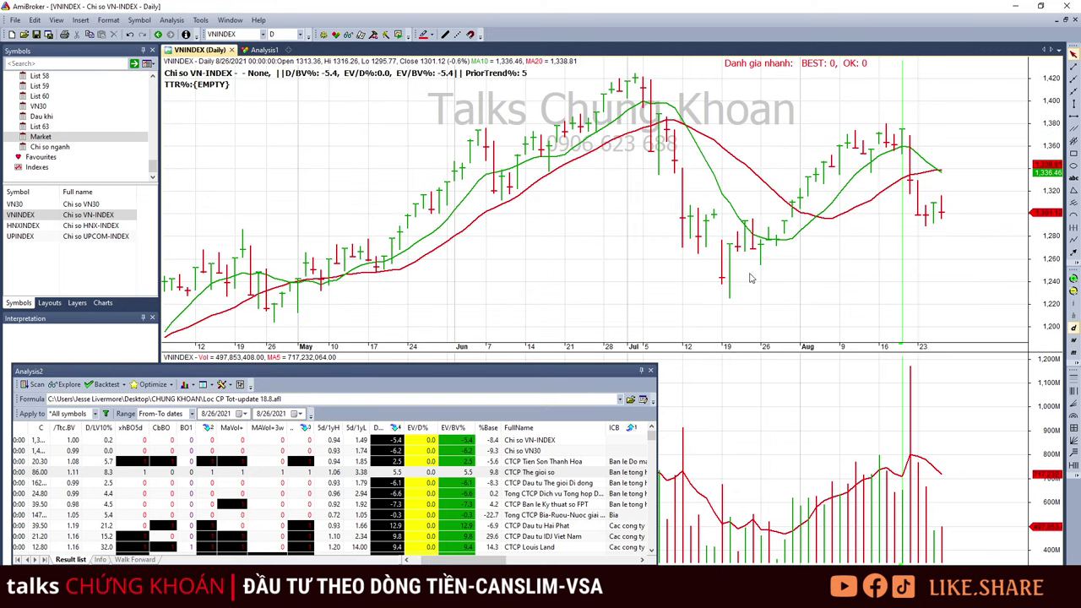
pyautogui.click(872, 268)
# Show the Chi so nganh watchlist and select the ~1_ALL symbol for charting.
pyautogui.click(51, 147)
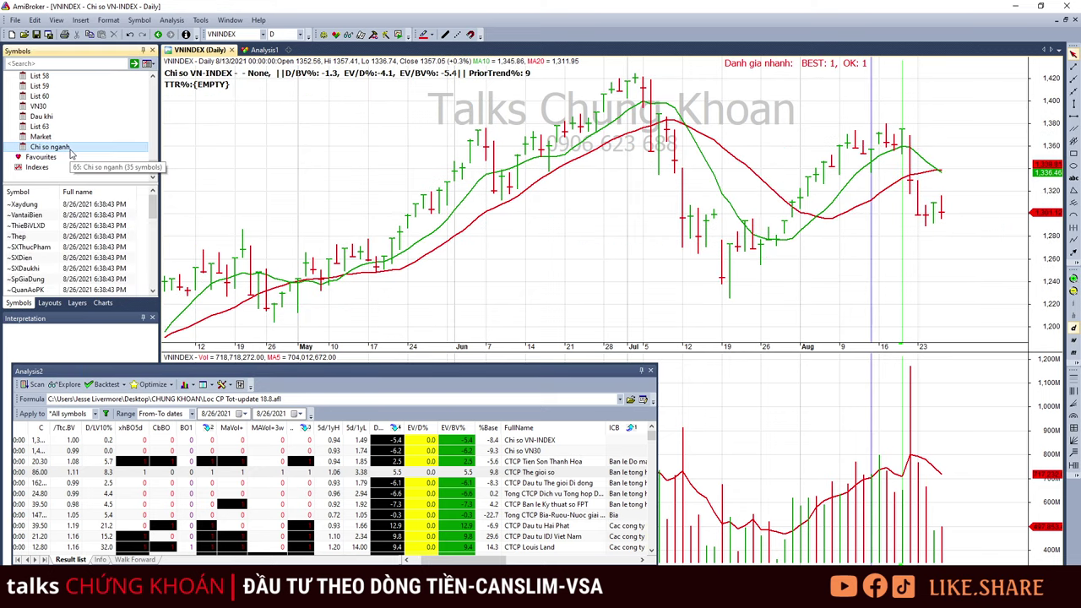
pyautogui.scroll(-5, 83, 237)
pyautogui.click(81, 258)
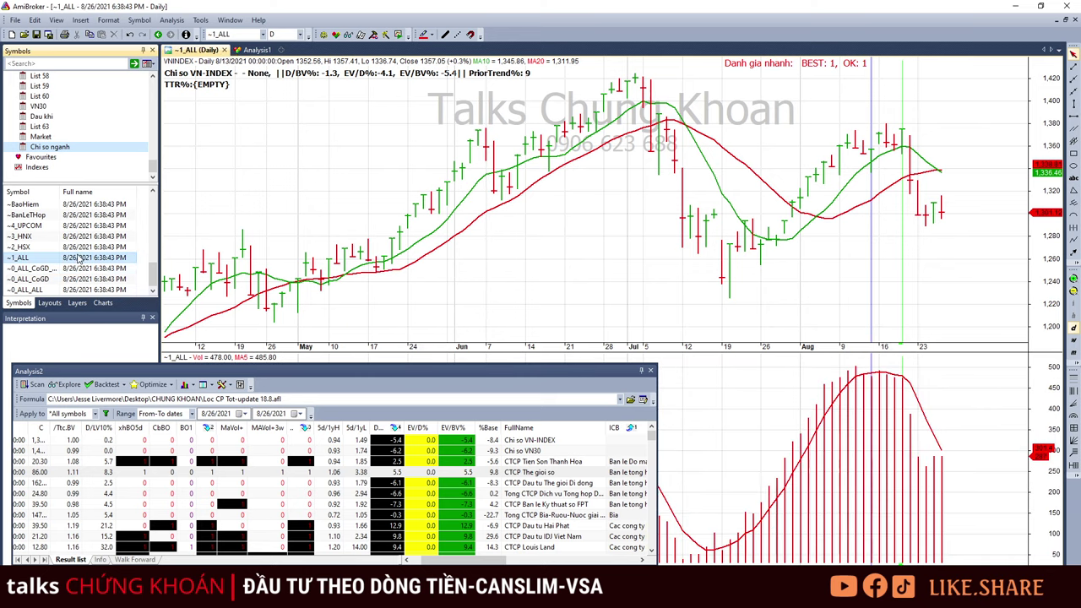
# Examine the ~1_ALL index's price and volume bars for 24, 25 and 26 August 2021.
pyautogui.click(939, 135)
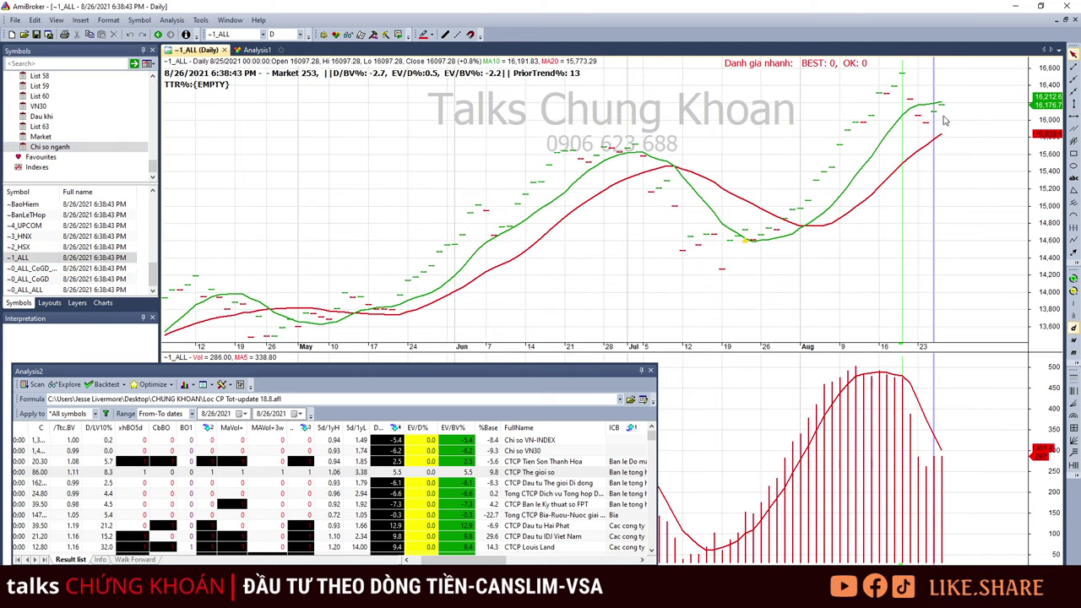
pyautogui.click(929, 129)
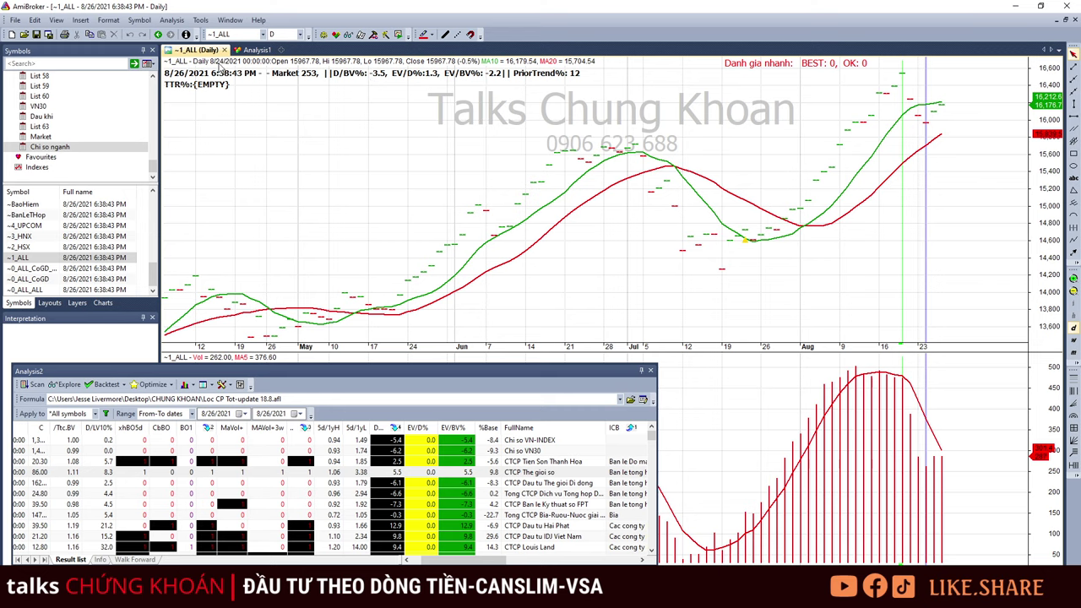
pyautogui.click(935, 469)
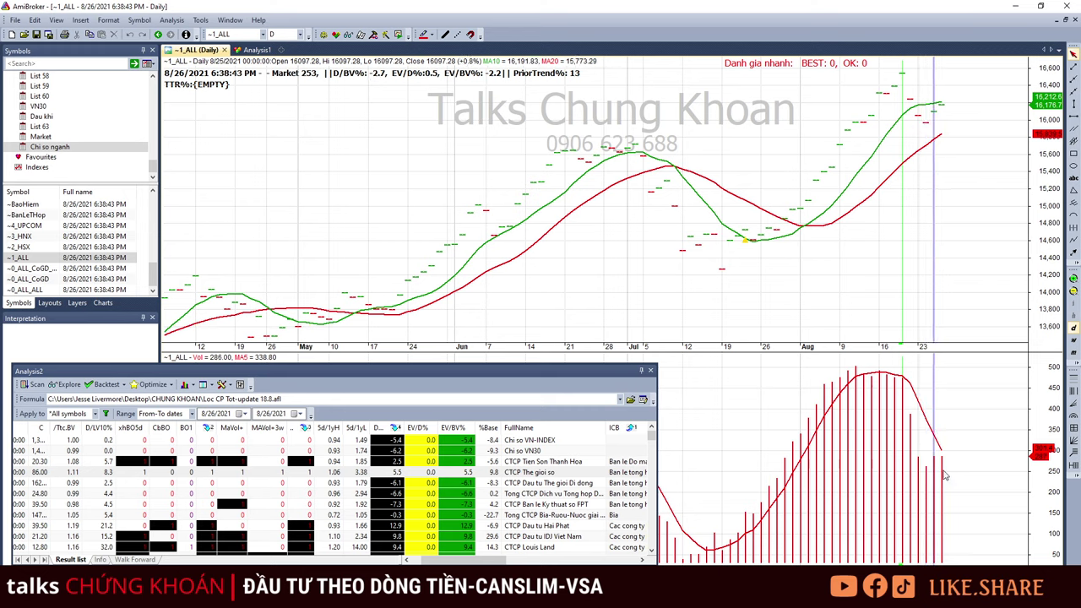
pyautogui.click(944, 475)
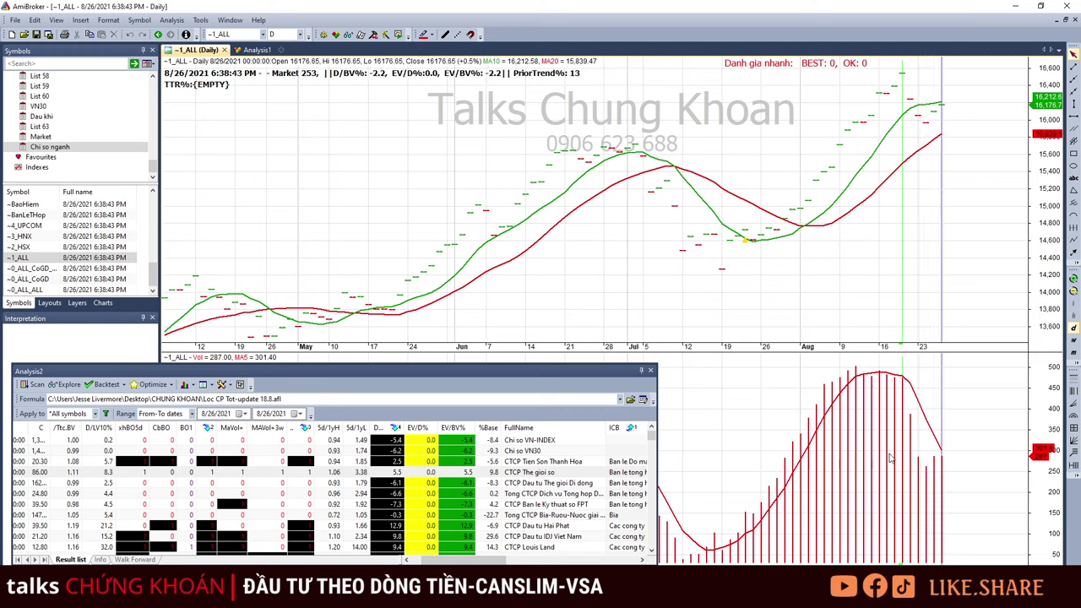
pyautogui.click(927, 479)
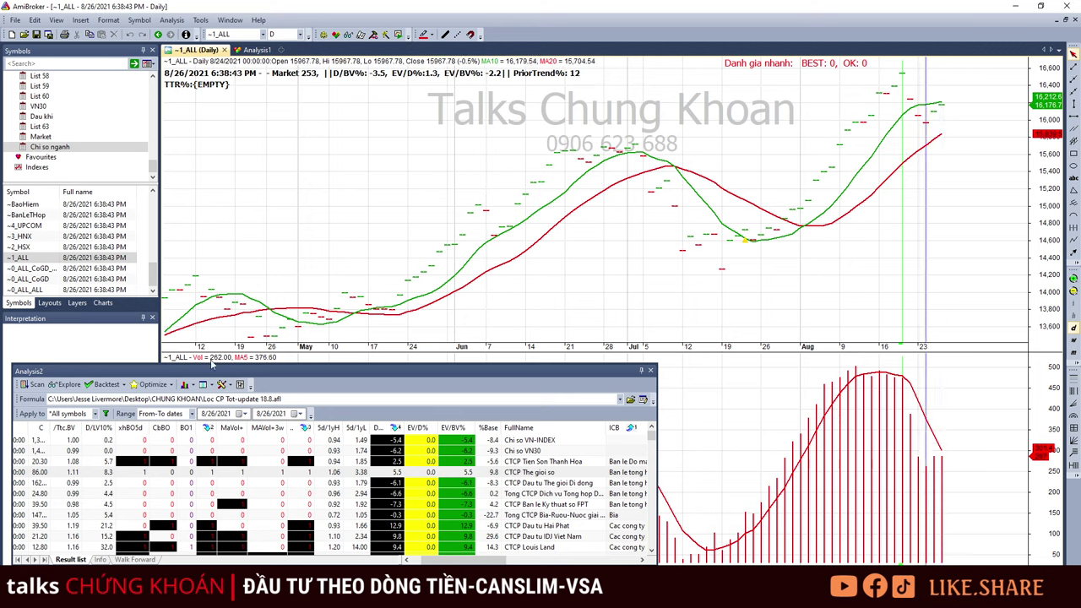
pyautogui.click(945, 467)
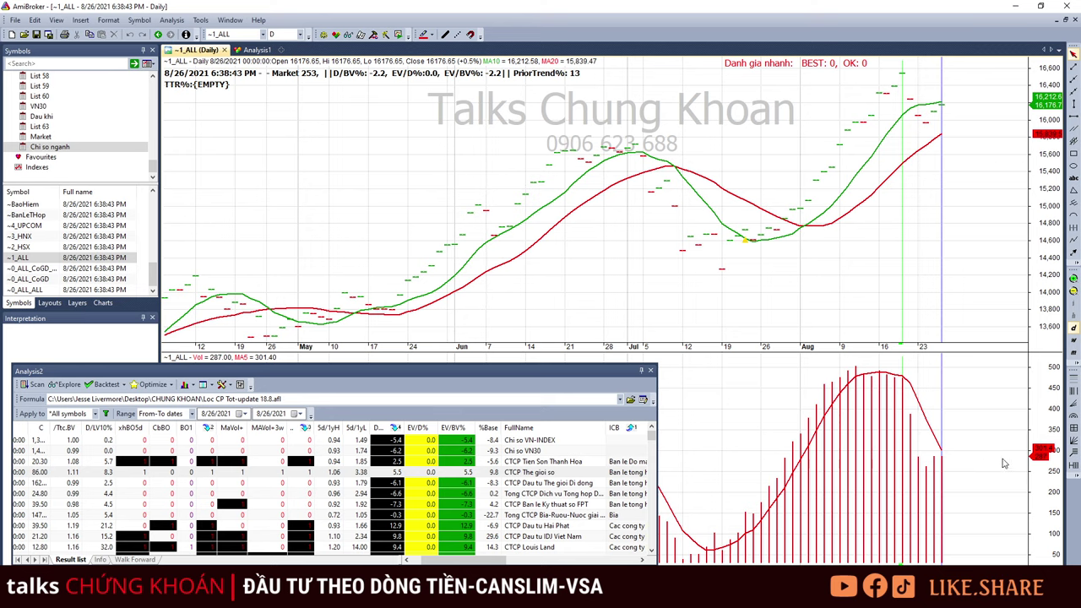
pyautogui.click(988, 286)
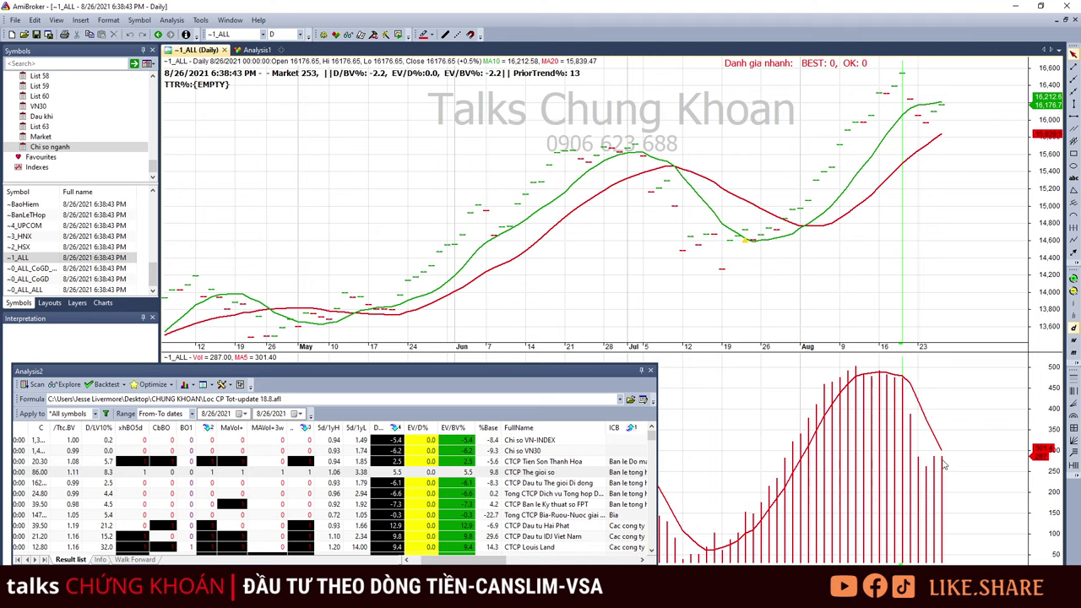
# Examine the ~1_ALL volume bars around the mid-July 2021 low, from 15 to 20 July, and into late July.
pyautogui.click(717, 549)
pyautogui.click(710, 553)
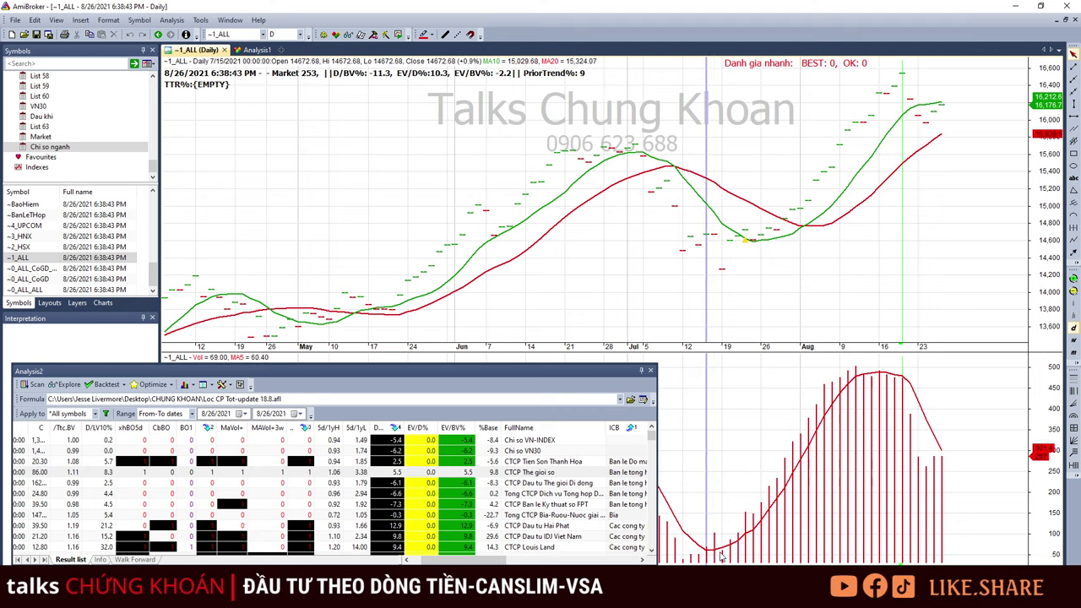
pyautogui.click(716, 554)
pyautogui.click(729, 551)
pyautogui.moveTo(726, 547)
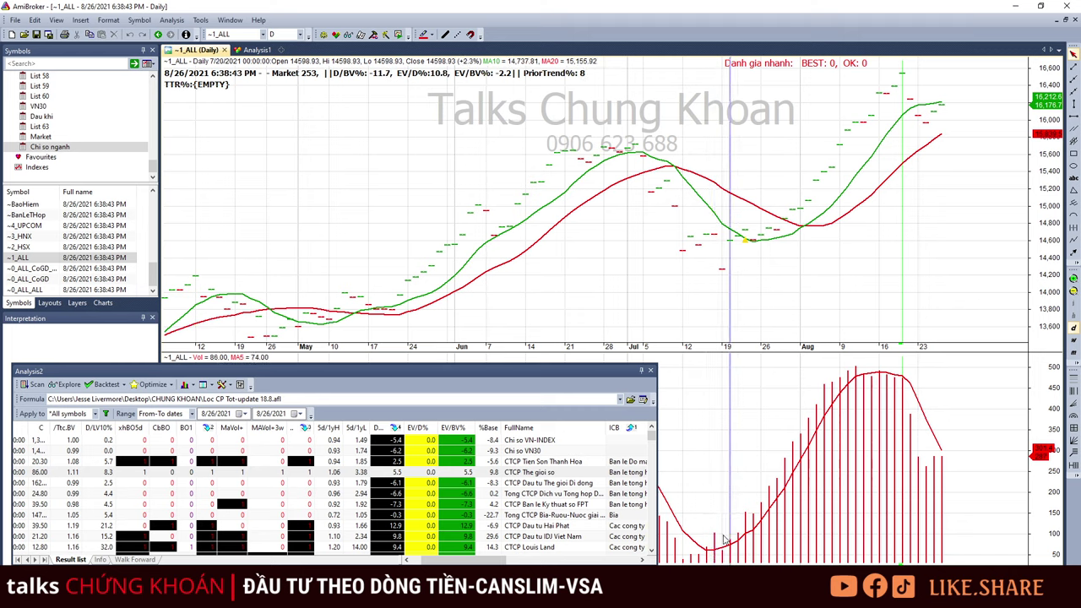
pyautogui.click(714, 542)
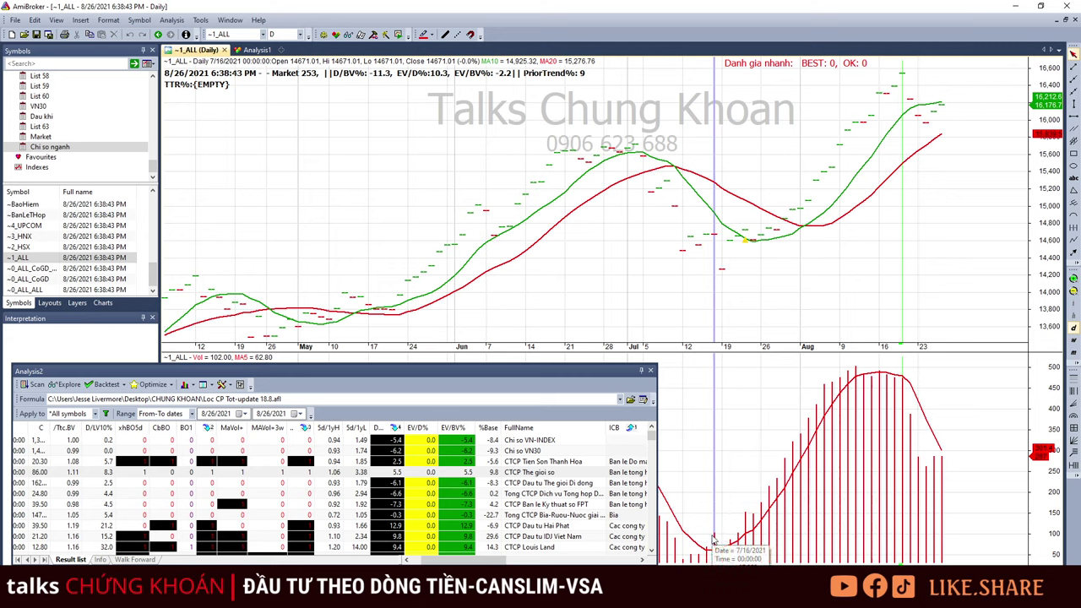
pyautogui.moveTo(775, 518)
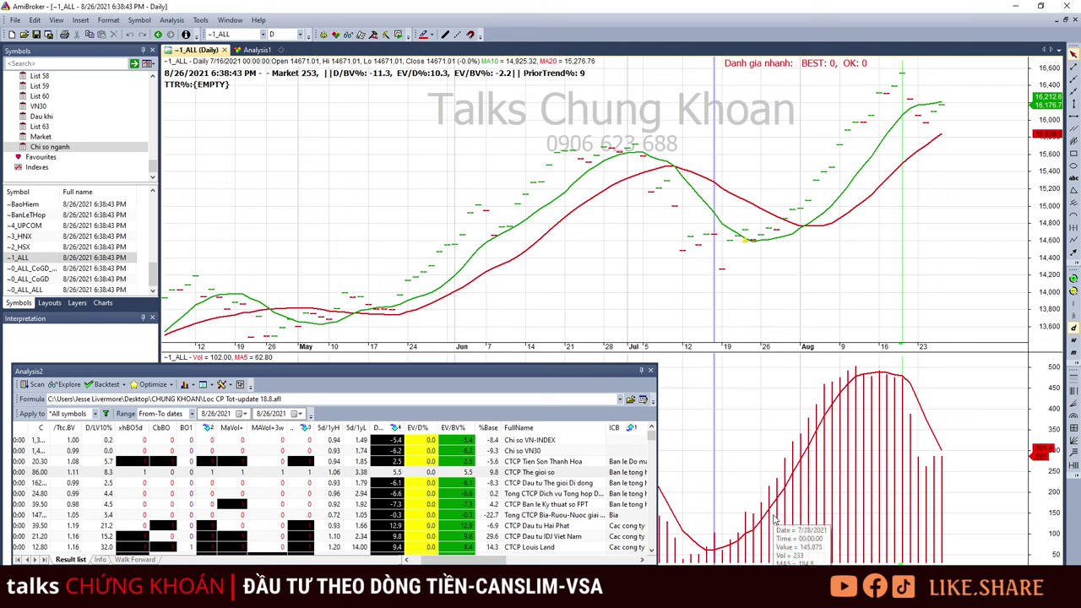
# Compare the latest ~1_ALL price bars with the MA10 and MA20 lines at the end of August 2021.
pyautogui.click(944, 121)
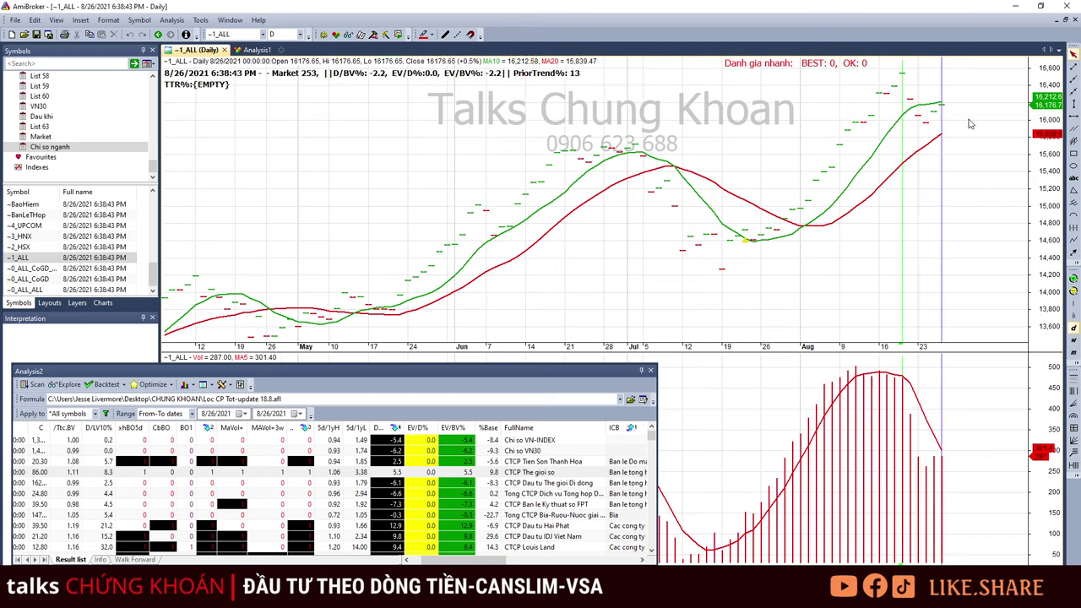
pyautogui.click(927, 122)
pyautogui.click(940, 110)
pyautogui.click(1008, 139)
pyautogui.moveTo(963, 174)
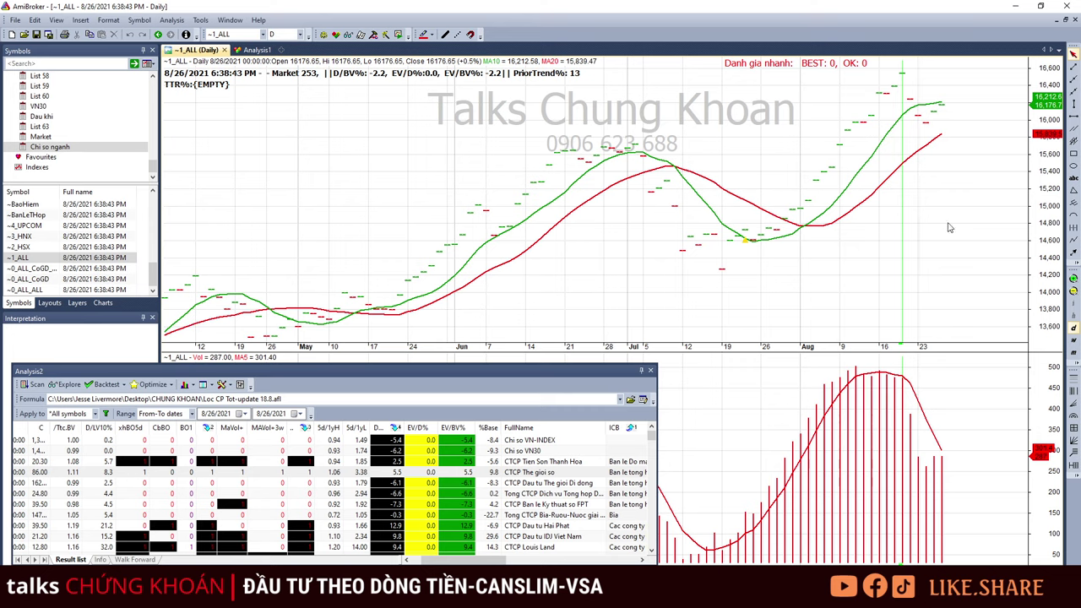
pyautogui.moveTo(949, 227)
# Show the Market watchlist, and fit the Analysis2 window and its ICB column so the Market column is shown.
pyautogui.click(71, 137)
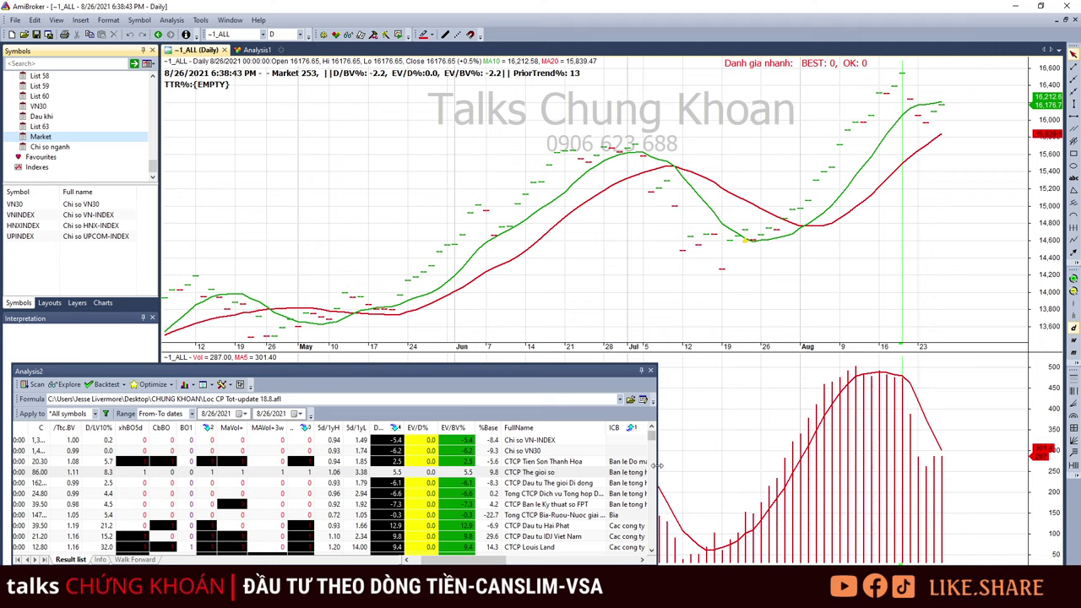
pyautogui.moveTo(658, 472); pyautogui.dragTo(800, 488)
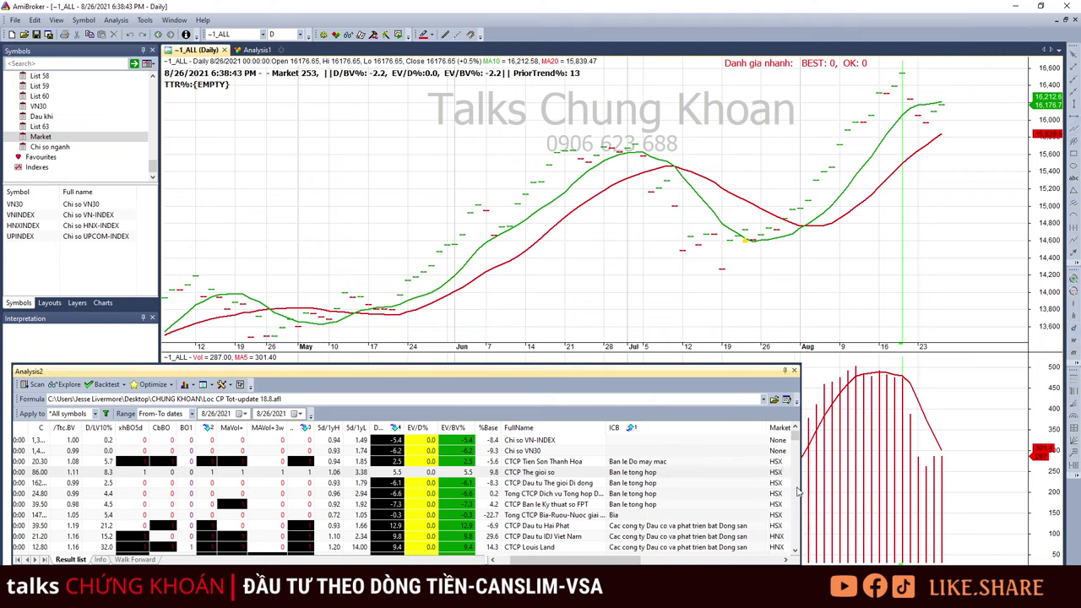
pyautogui.moveTo(766, 429); pyautogui.dragTo(705, 432)
pyautogui.click(741, 472)
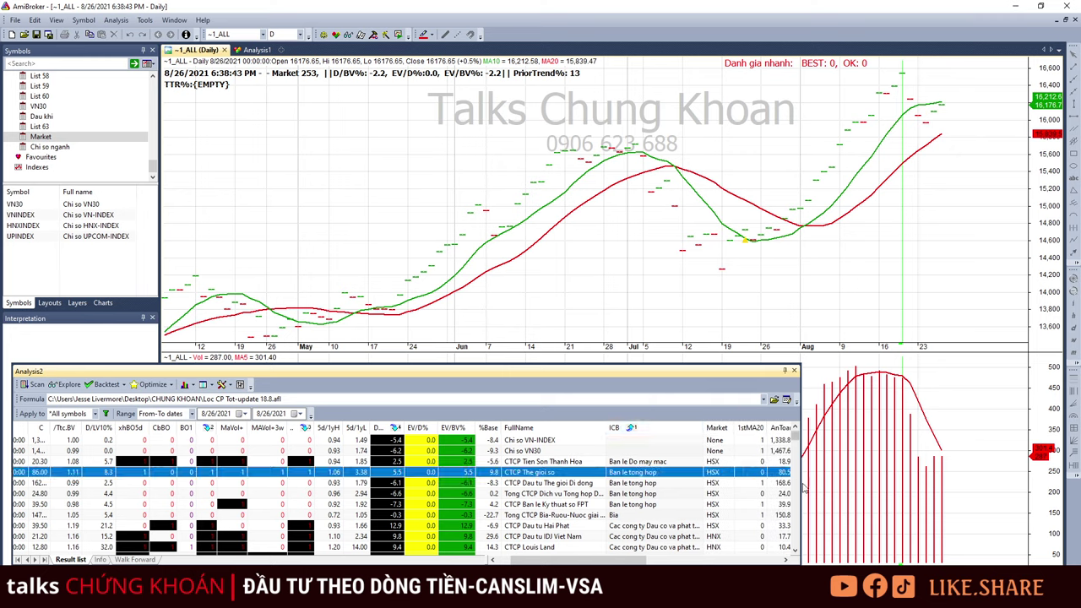
pyautogui.moveTo(803, 486); pyautogui.dragTo(733, 474)
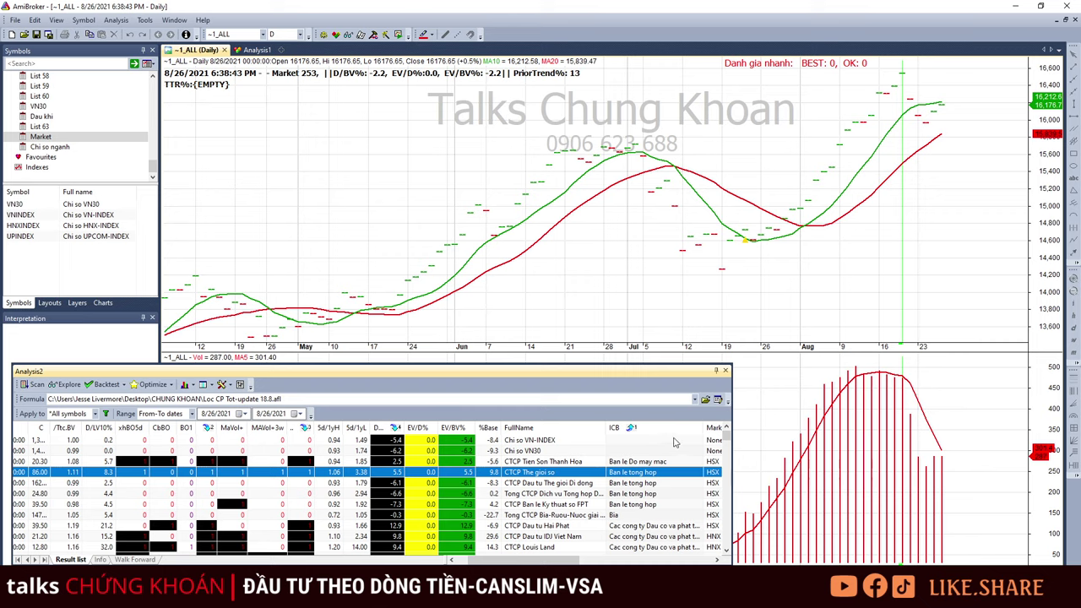
pyautogui.moveTo(482, 301)
pyautogui.moveTo(731, 473)
pyautogui.mouseDown()
pyautogui.moveTo(776, 473)
pyautogui.moveTo(741, 472)
pyautogui.mouseUp()
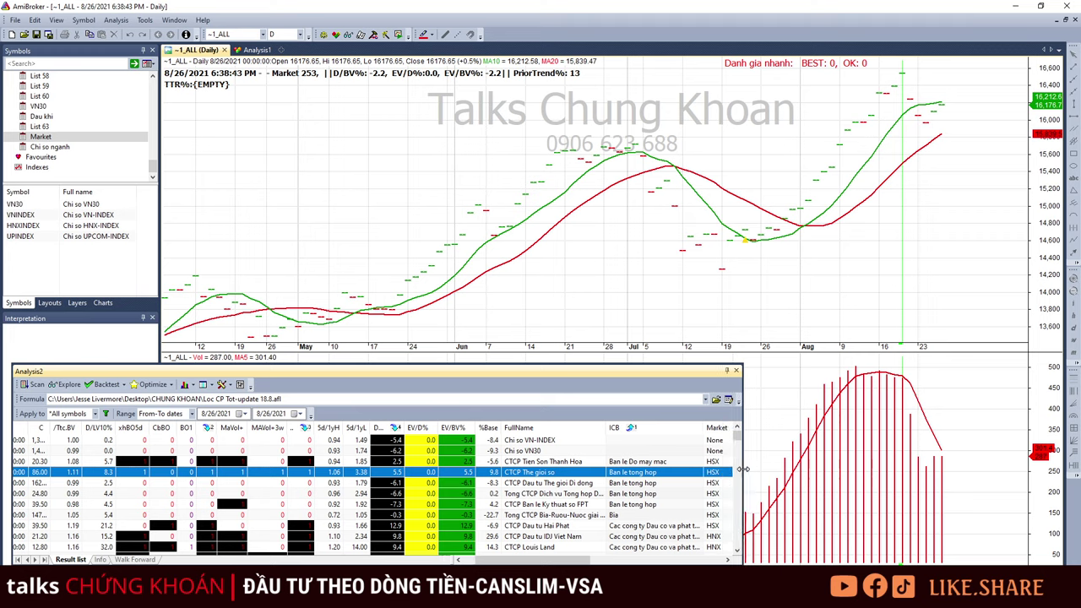
# Chart the VNINDEX symbol from the Market watchlist and inspect its late-August 2021 bars.
pyautogui.click(127, 216)
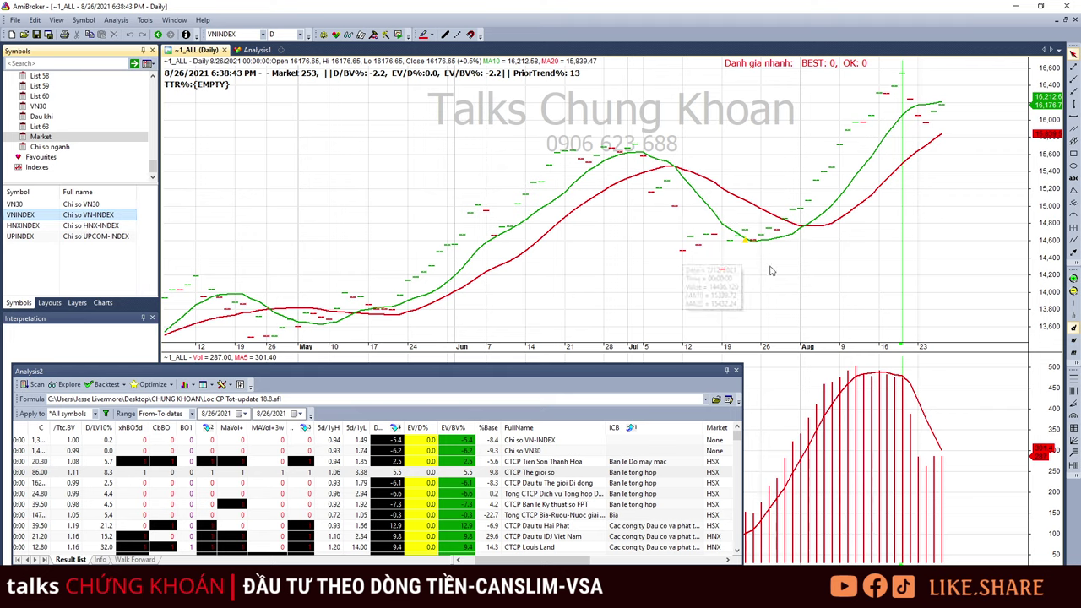
pyautogui.moveTo(934, 233)
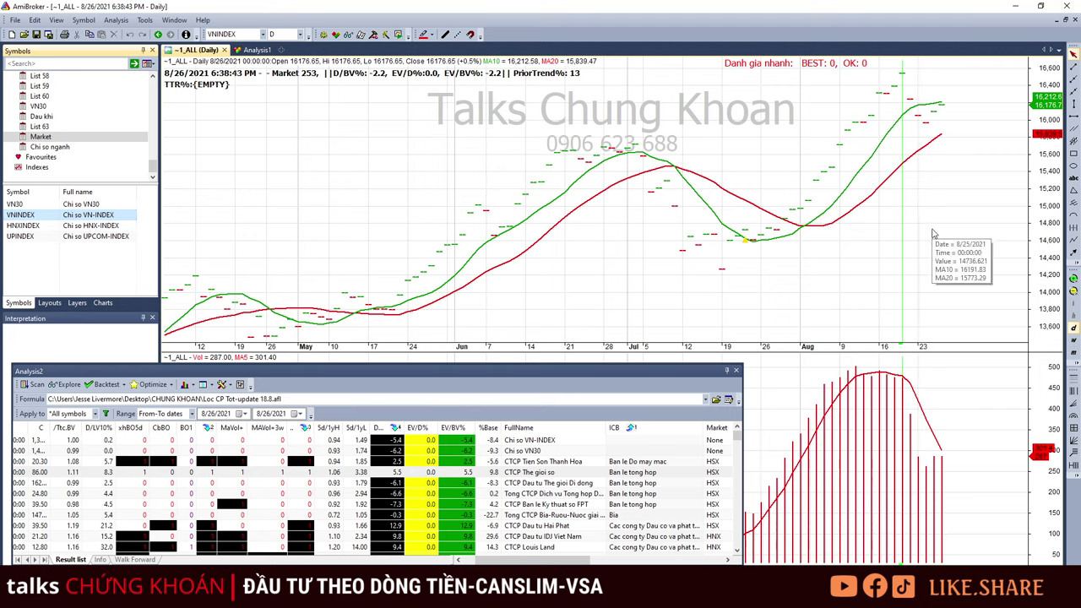
pyautogui.moveTo(806, 218)
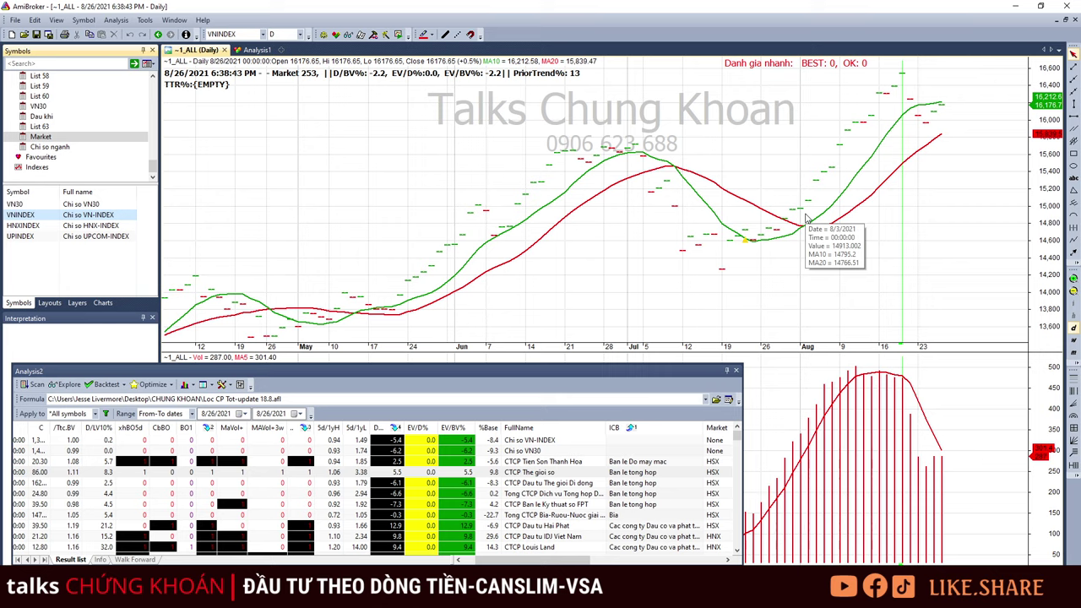
pyautogui.click(34, 236)
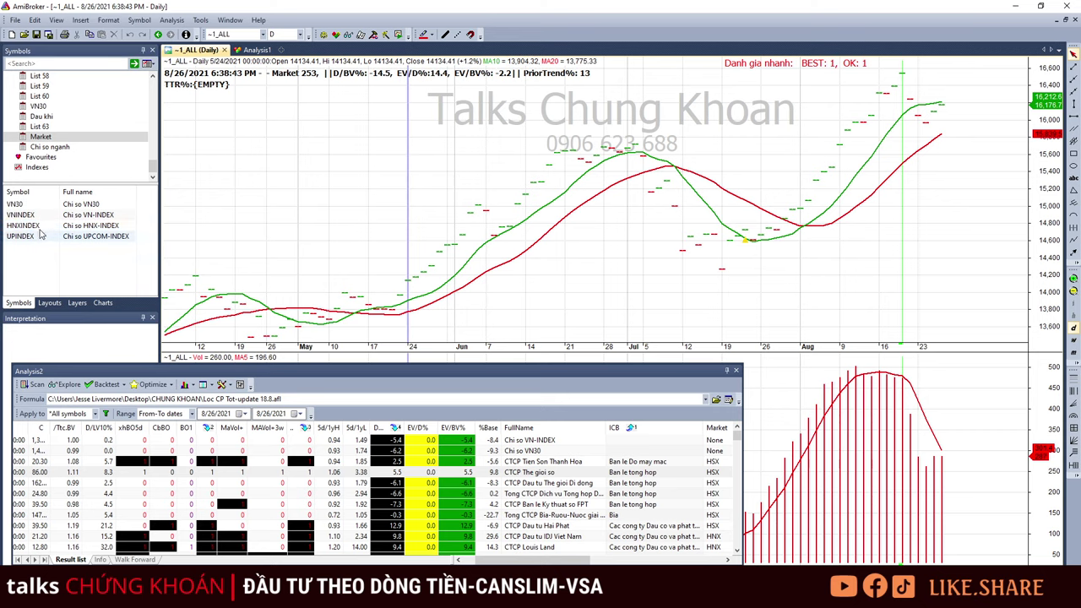
pyautogui.click(39, 226)
pyautogui.click(37, 214)
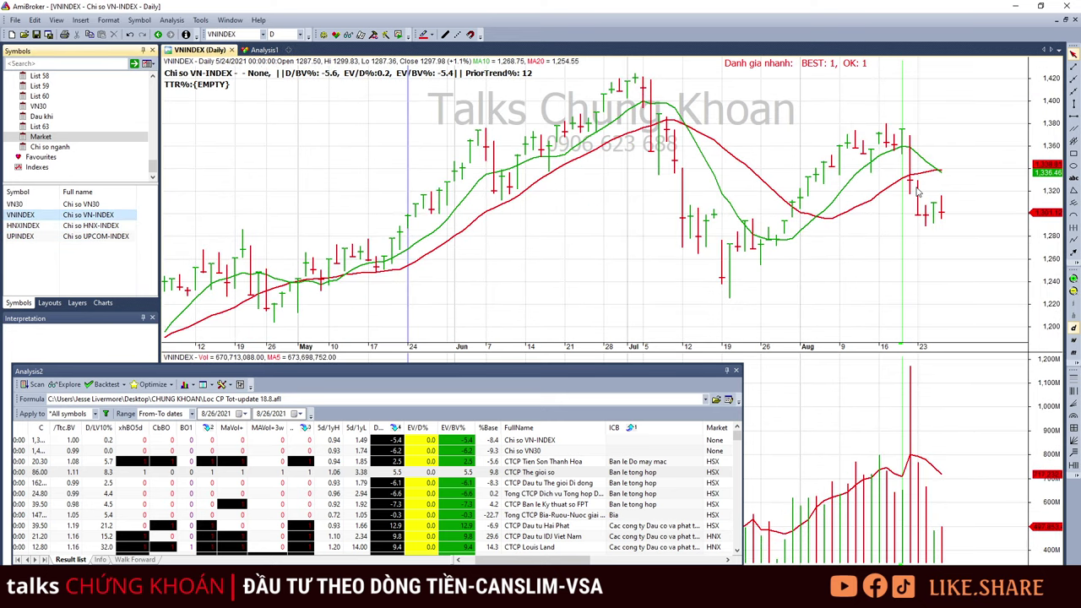
pyautogui.moveTo(917, 192)
# Load the daily chart of the SSI stock.
pyautogui.click(251, 34)
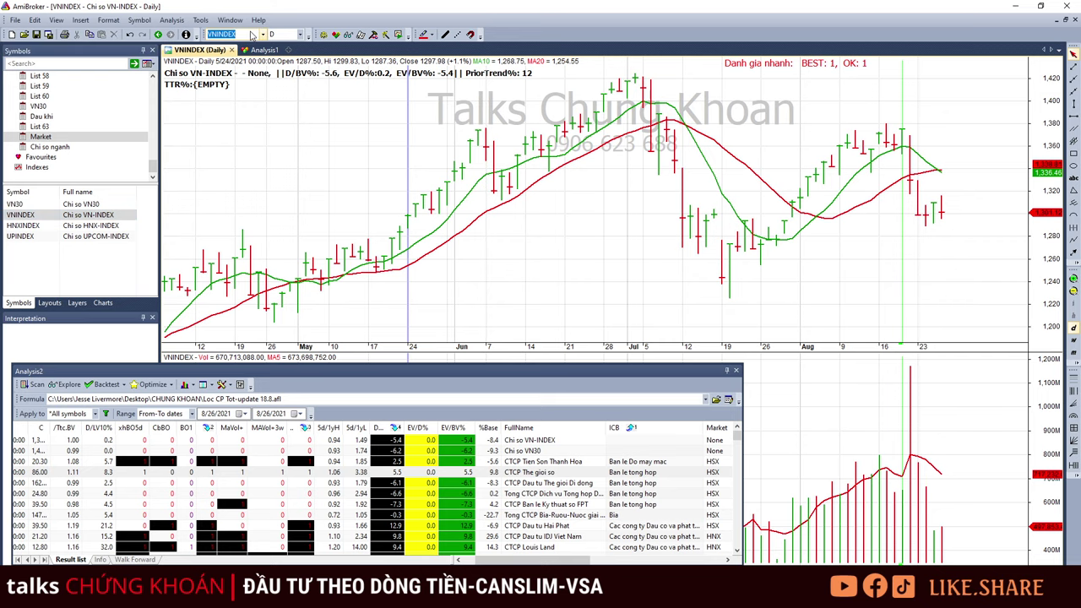
pyautogui.write('SSI')
pyautogui.press('Return')
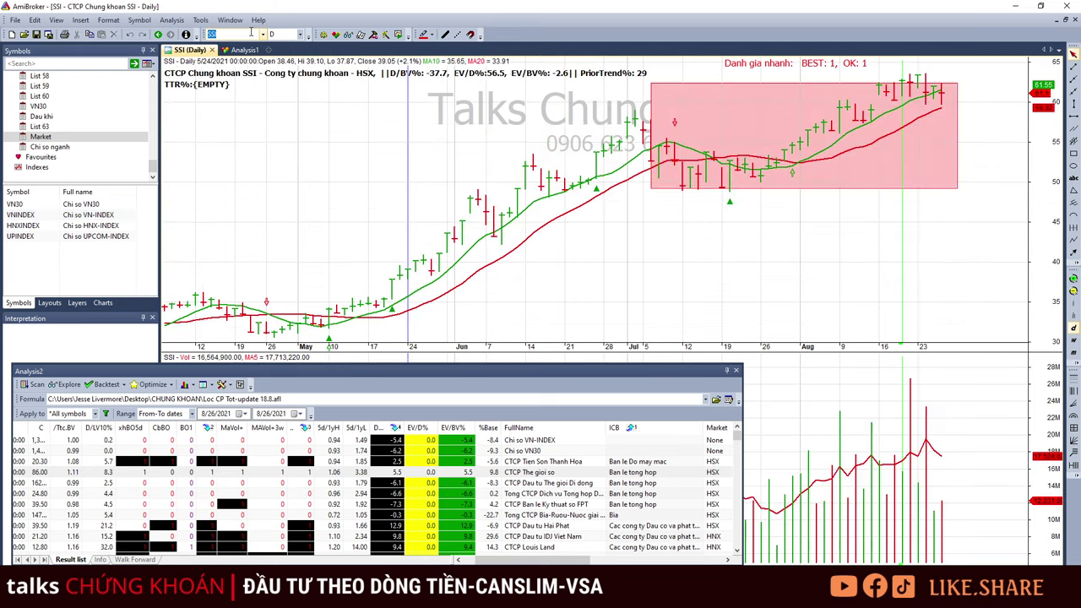
# Examine SSI's price rise from May to early July 2021, its bars around 22 to 28 June, and its late-August bars.
pyautogui.click(339, 292)
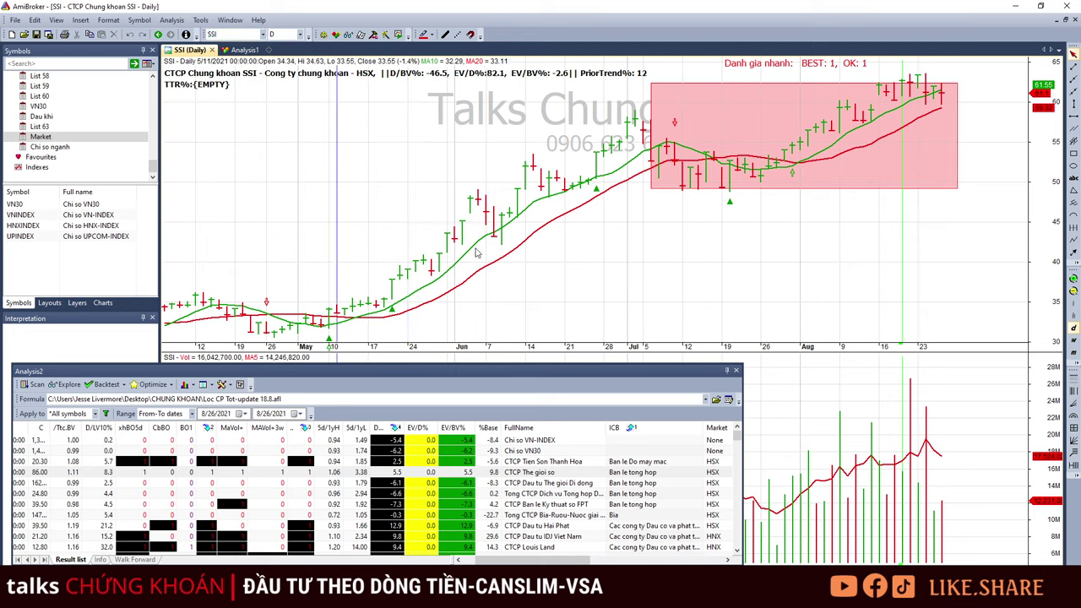
pyautogui.click(628, 173)
pyautogui.click(377, 293)
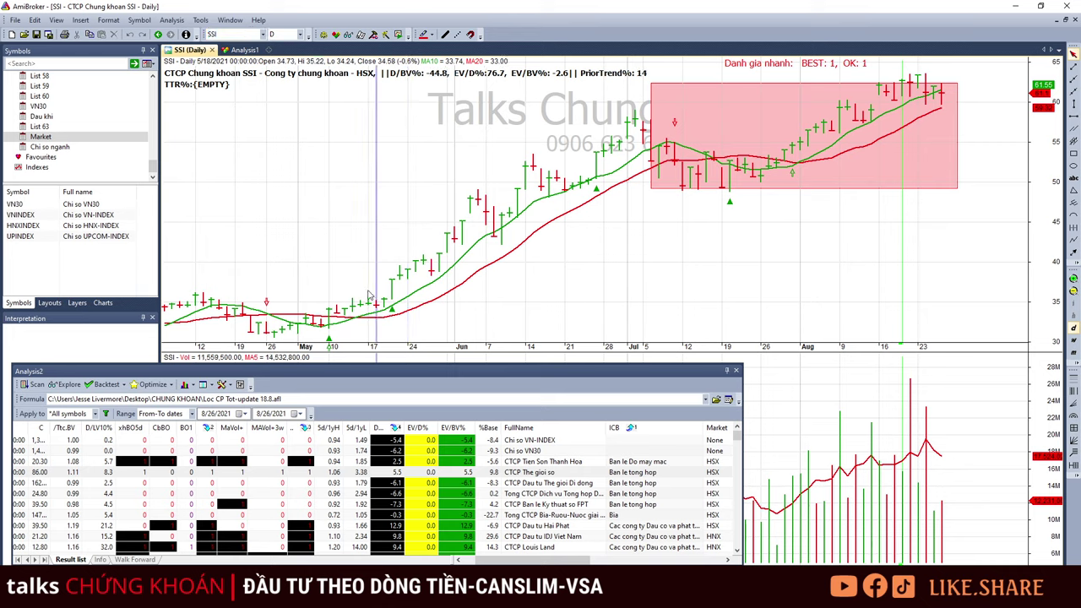
pyautogui.click(633, 128)
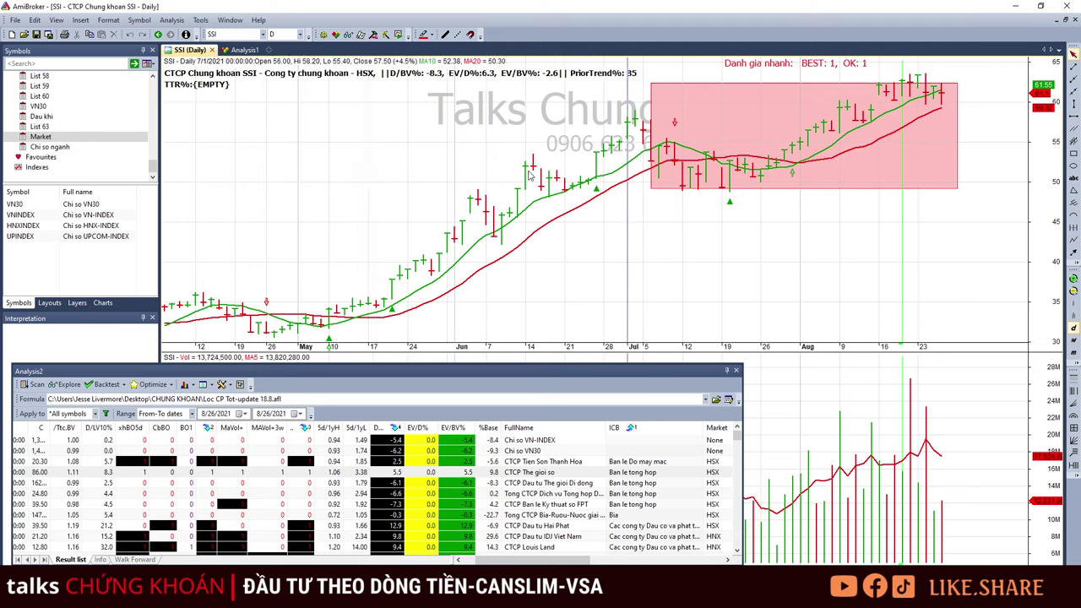
pyautogui.click(584, 181)
pyautogui.click(609, 168)
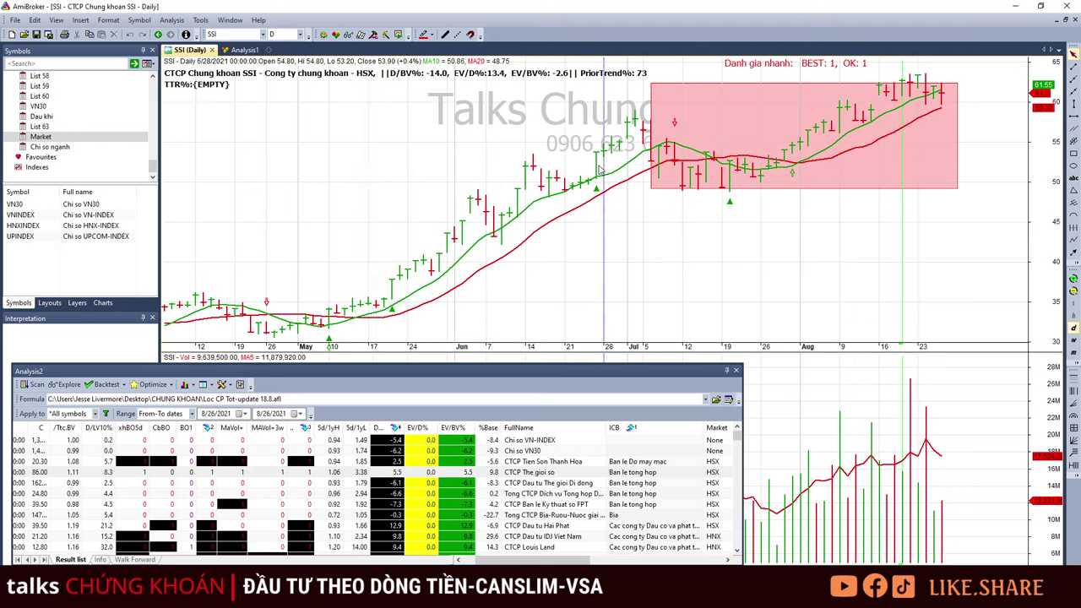
pyautogui.click(576, 189)
pyautogui.click(596, 167)
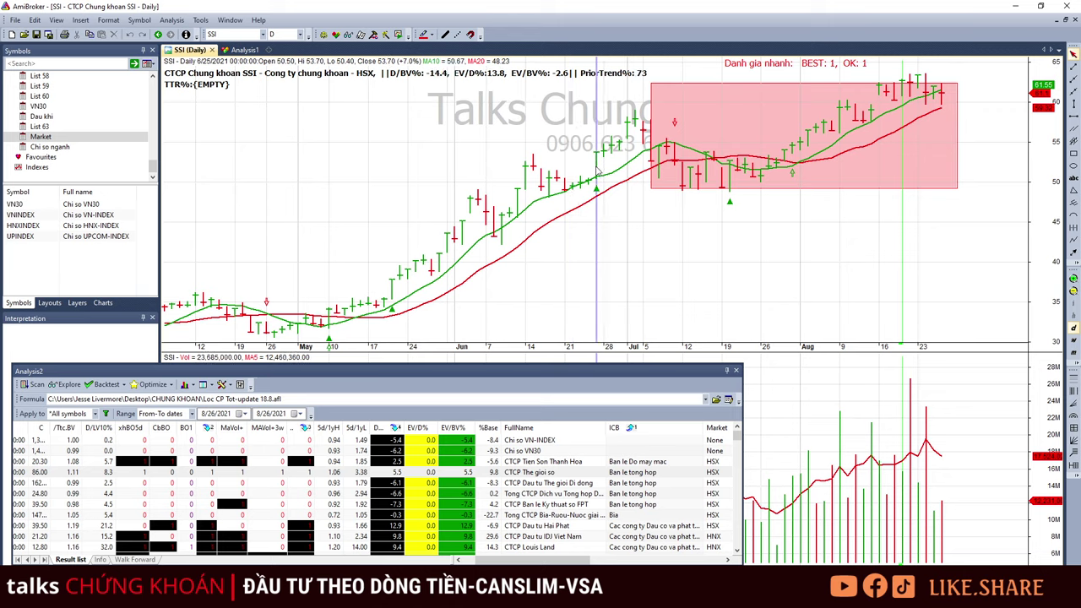
pyautogui.click(573, 185)
pyautogui.moveTo(720, 264)
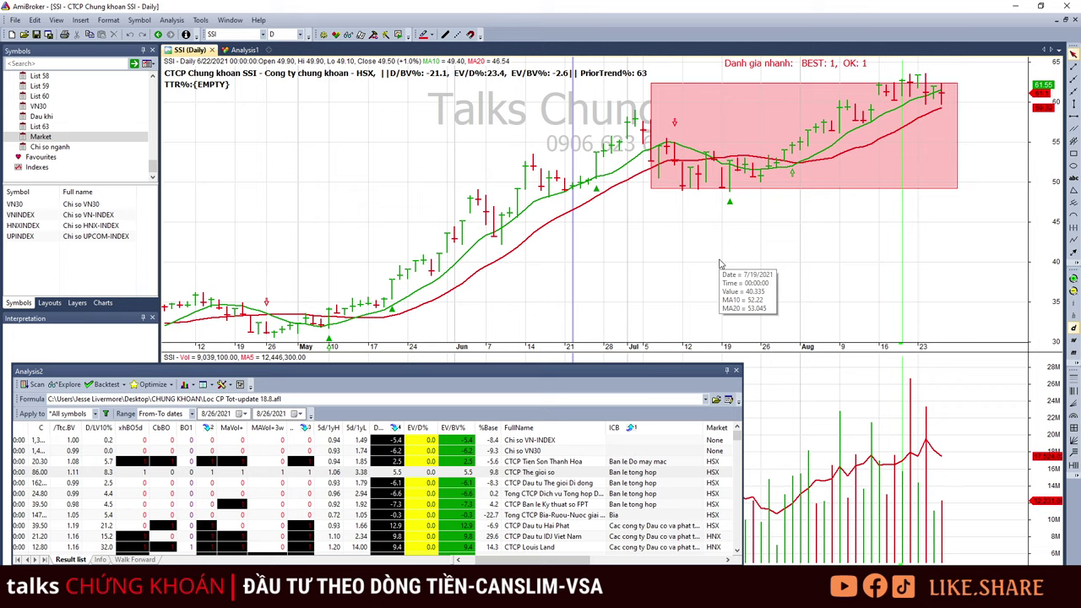
pyautogui.click(921, 204)
pyautogui.moveTo(936, 210)
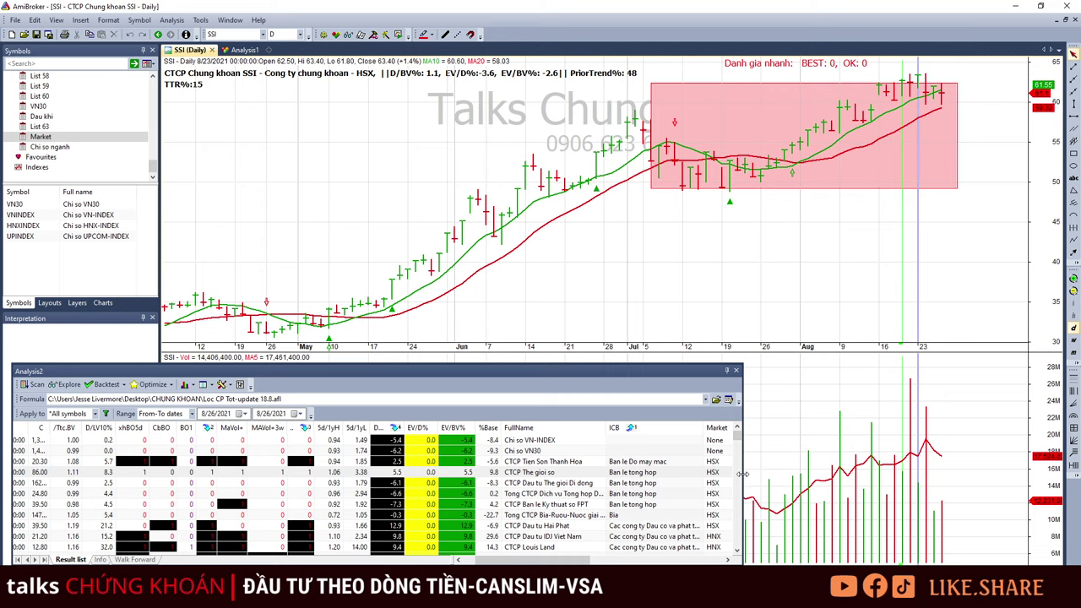
# Widen the Analysis2 window slightly and review SSI's earlier price history back to March 2021.
pyautogui.moveTo(743, 474); pyautogui.dragTo(764, 490)
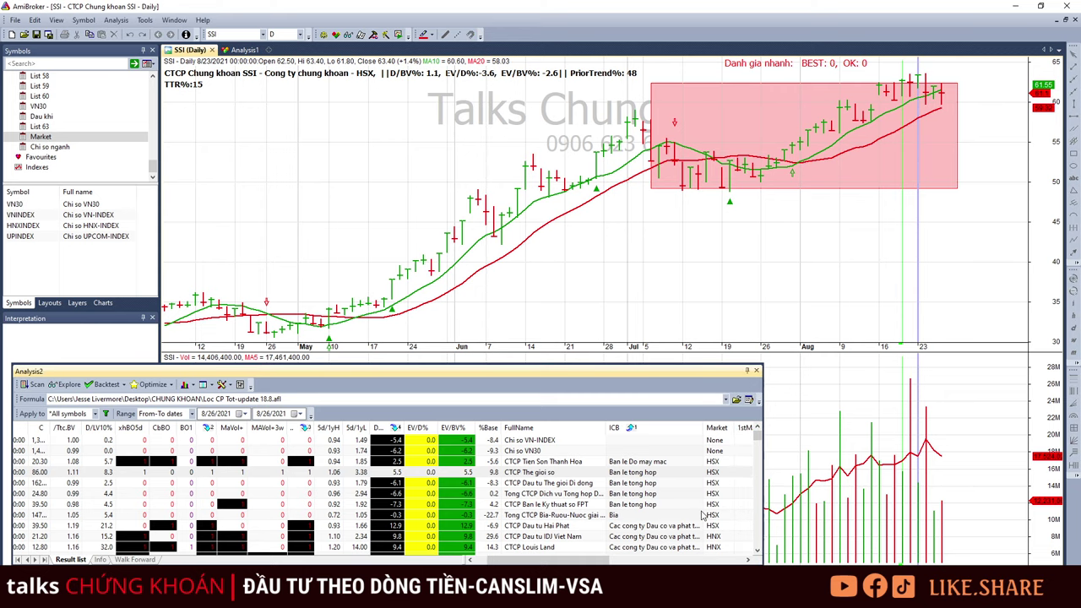
pyautogui.scroll(3, 856, 246)
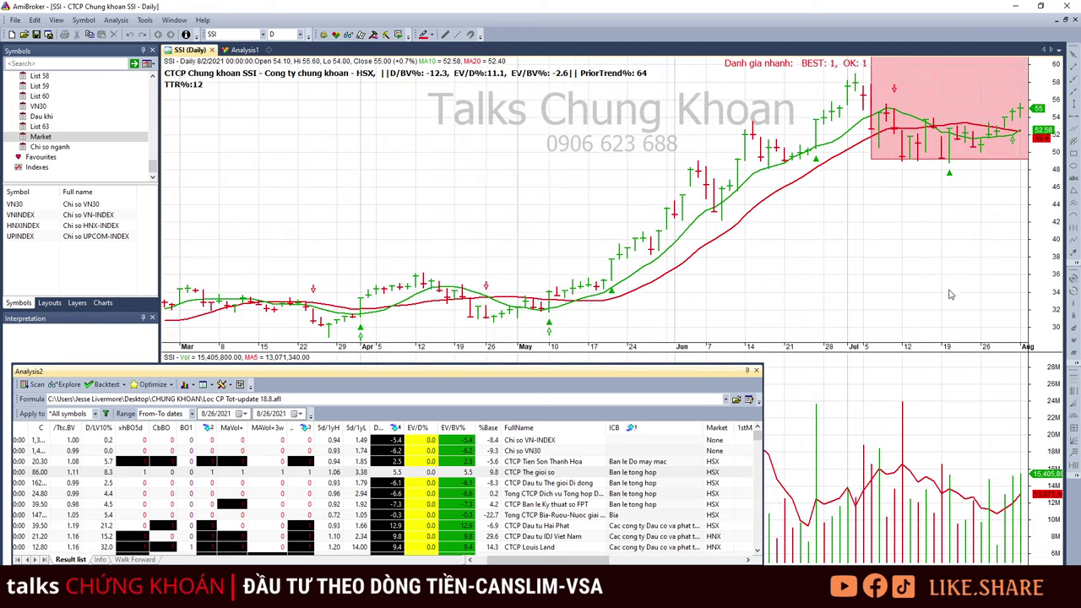
pyautogui.scroll(-3, 951, 294)
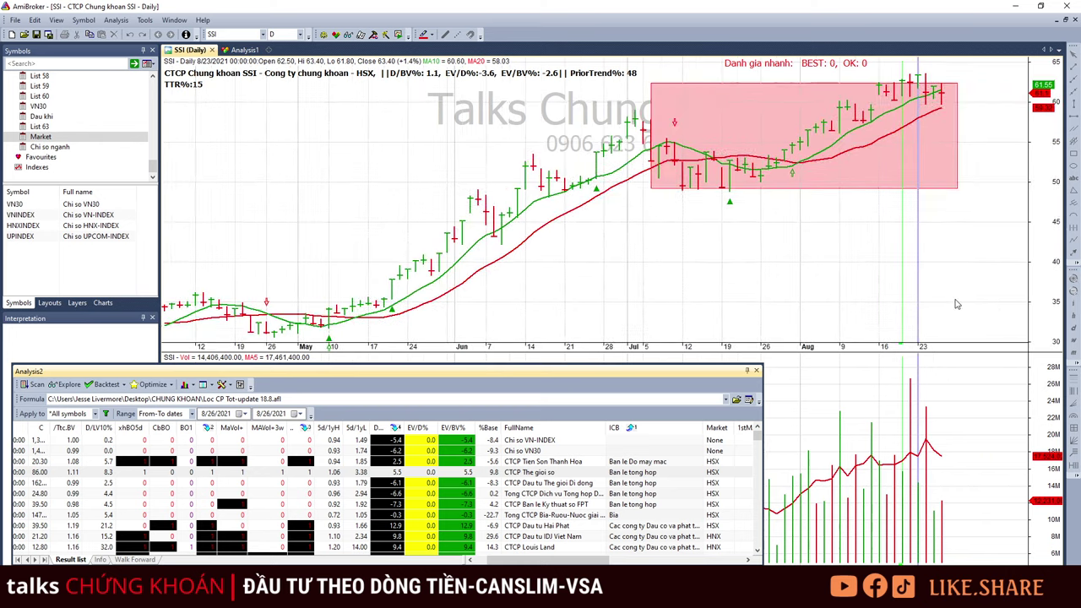
# Chart the DGW stock from the exploration results and inspect its price bars for 24 to 26 August 2021.
pyautogui.click(949, 463)
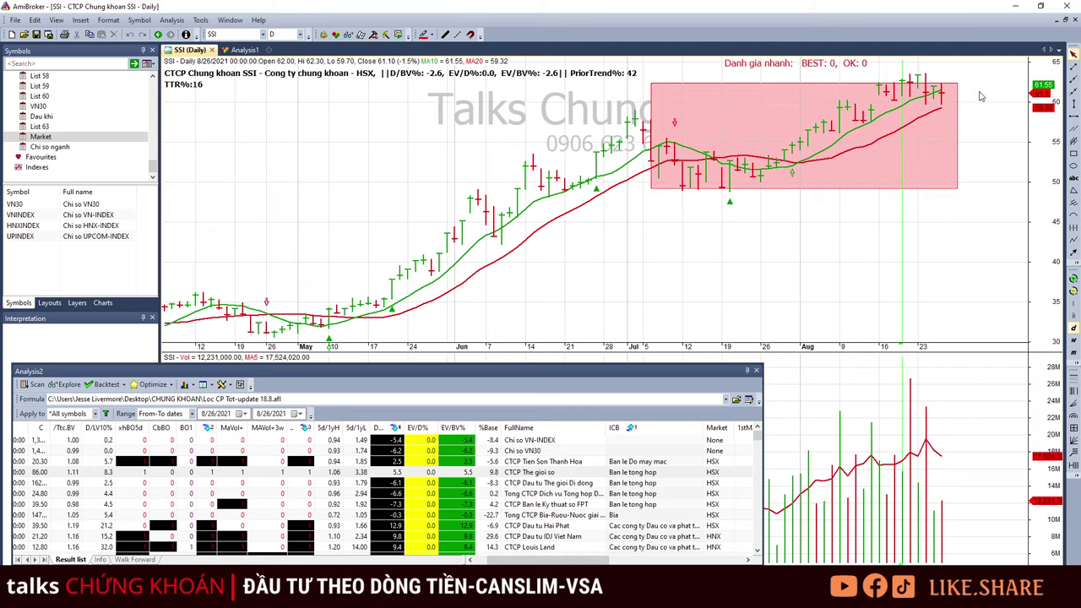
pyautogui.moveTo(981, 96)
pyautogui.click(641, 494)
pyautogui.click(642, 473)
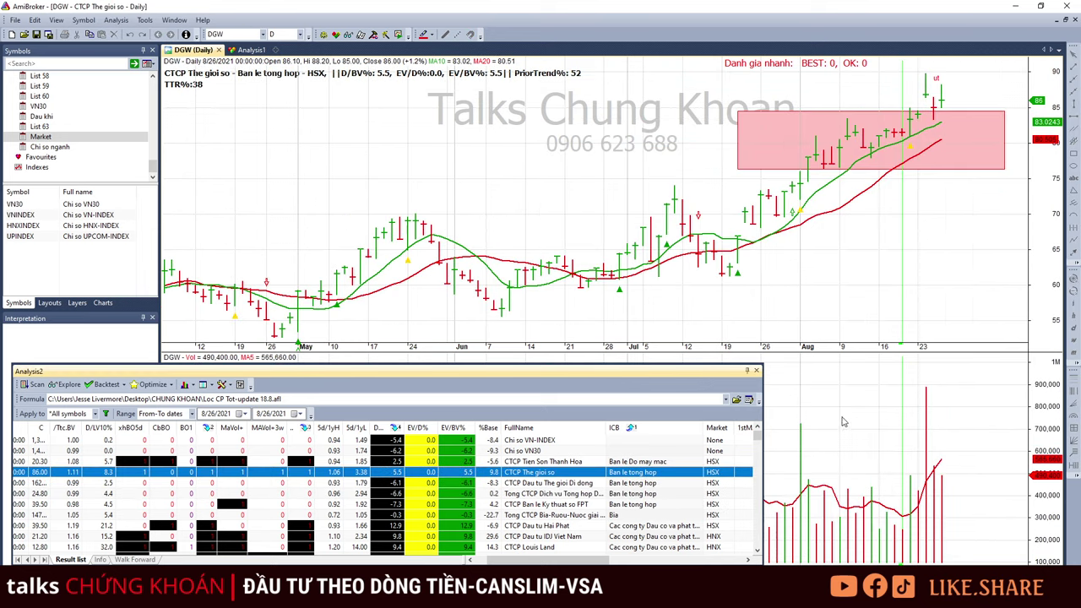
pyautogui.click(936, 187)
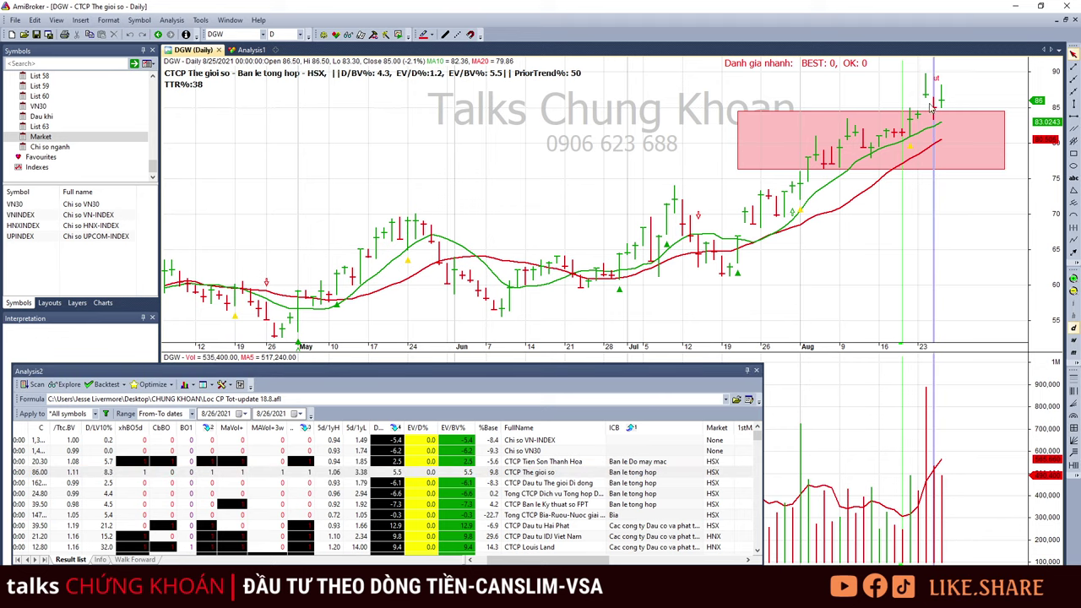
pyautogui.click(931, 100)
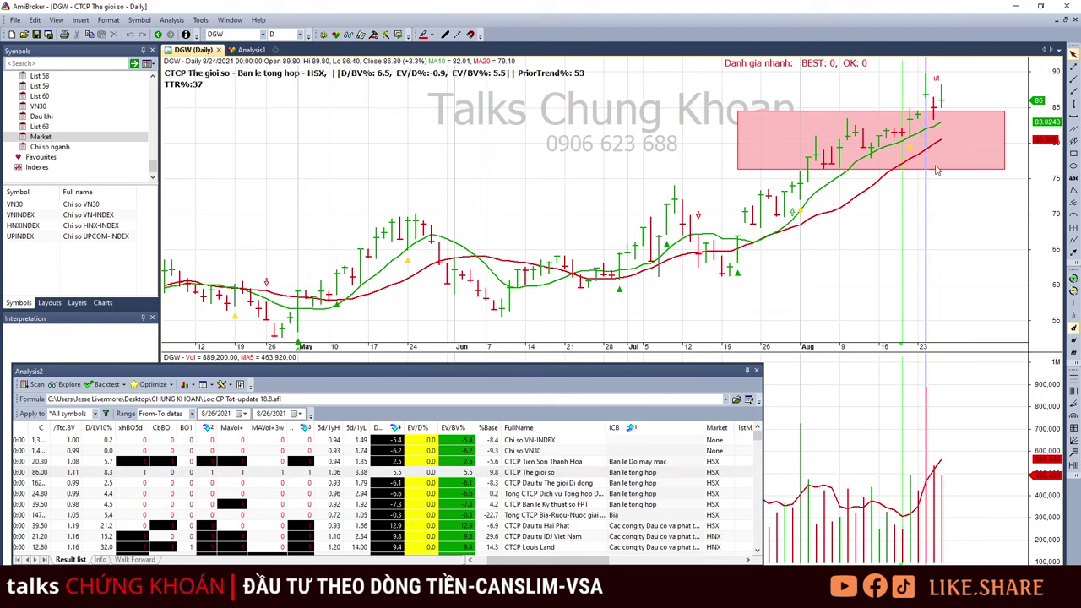
pyautogui.click(940, 196)
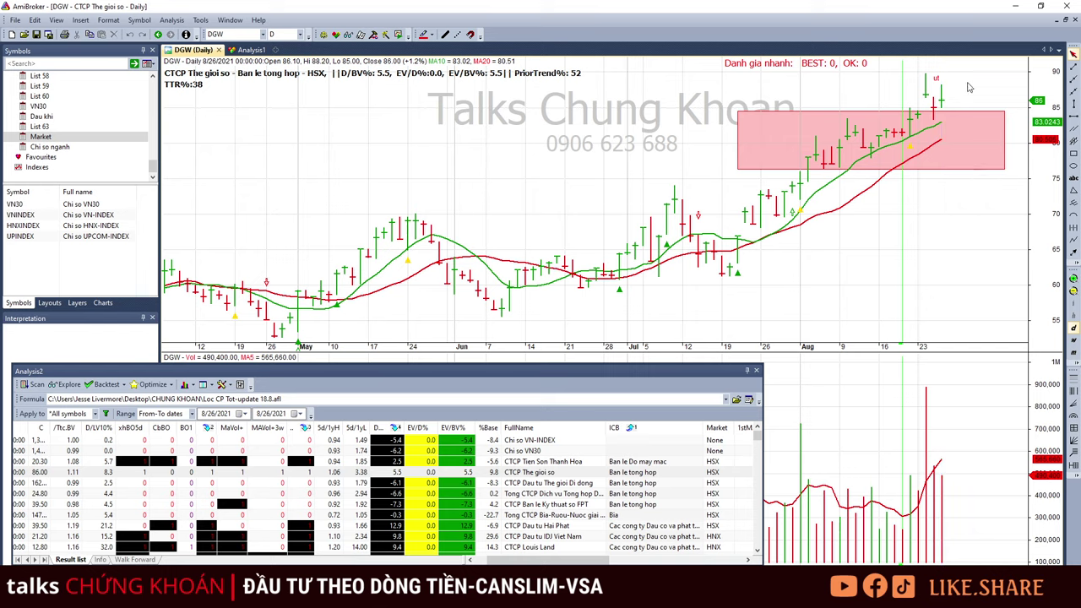
# Chart the MWG stock from the exploration results and check its late-August volume bars.
pyautogui.click(626, 485)
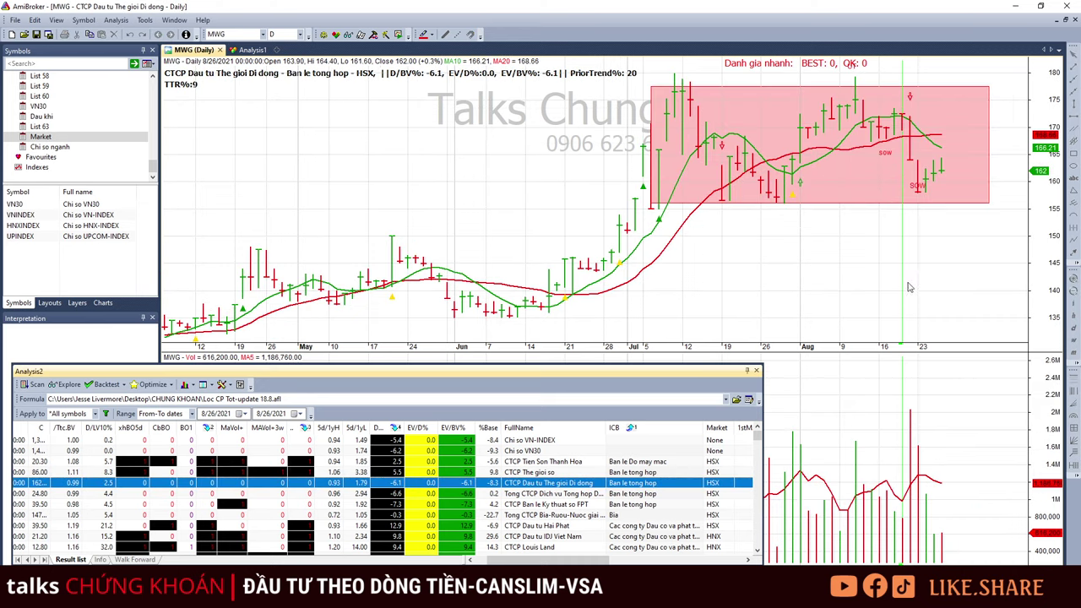
pyautogui.click(934, 527)
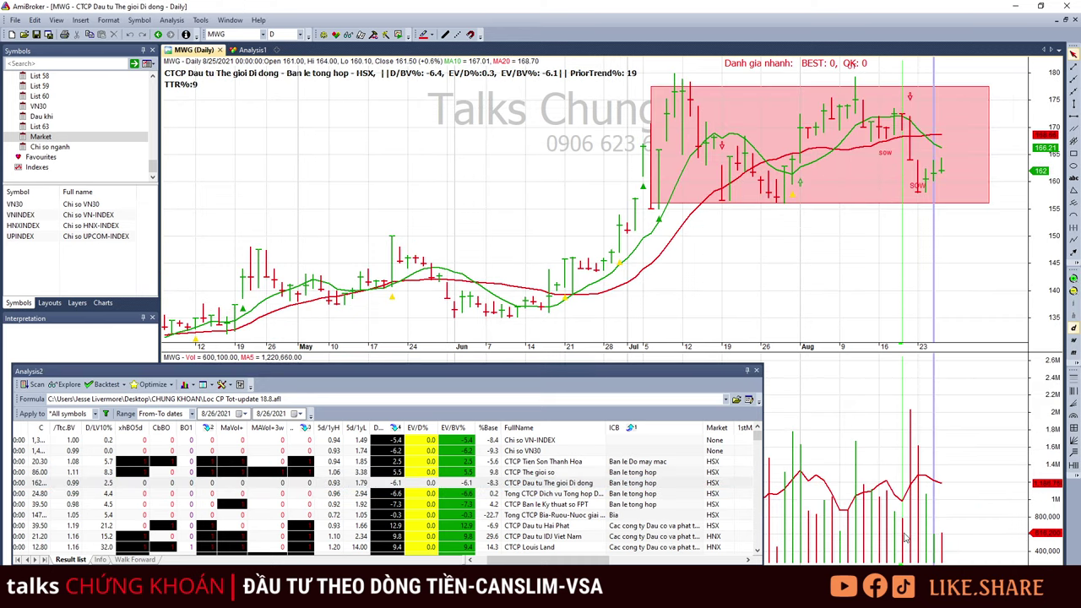
pyautogui.click(927, 528)
pyautogui.doubleClick(930, 531)
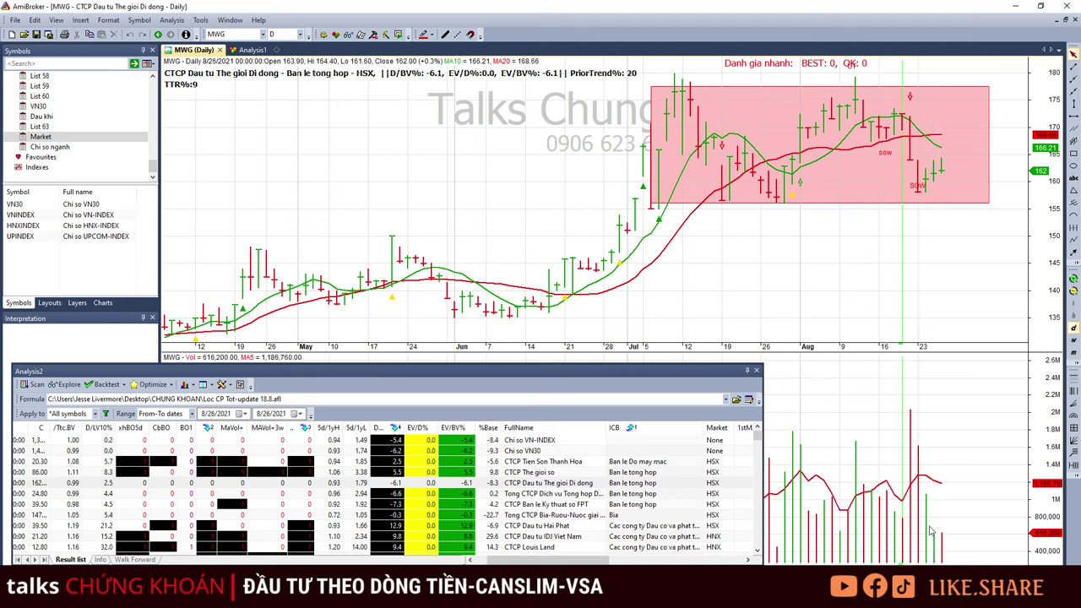
# Compare MWG's daily price bars from 24 to 26 August 2021 one by one.
pyautogui.click(934, 186)
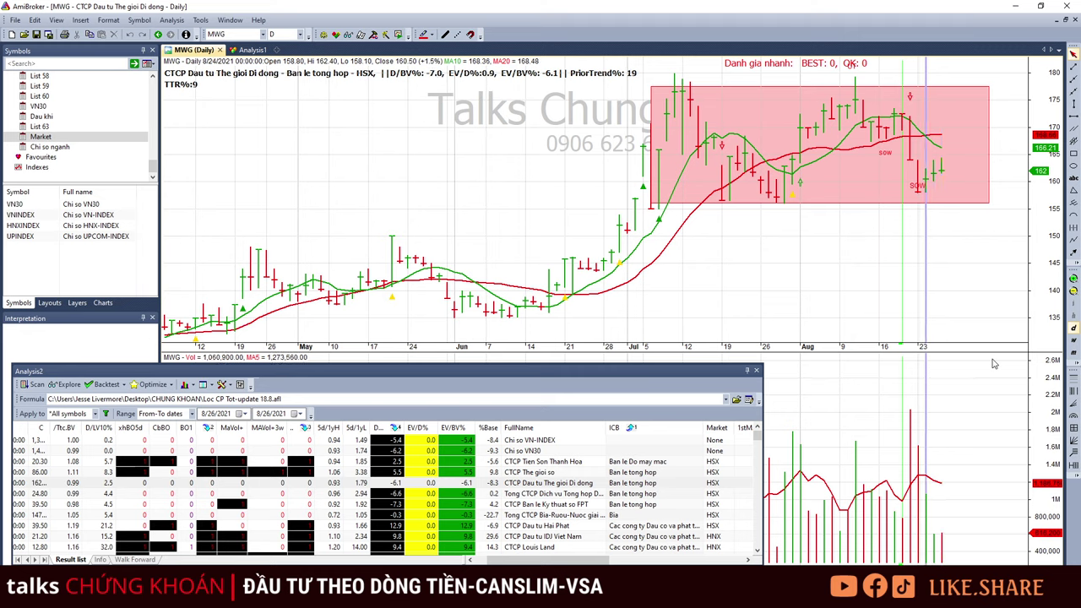
pyautogui.press('Left')
pyautogui.press('Left')
pyautogui.press('Right')
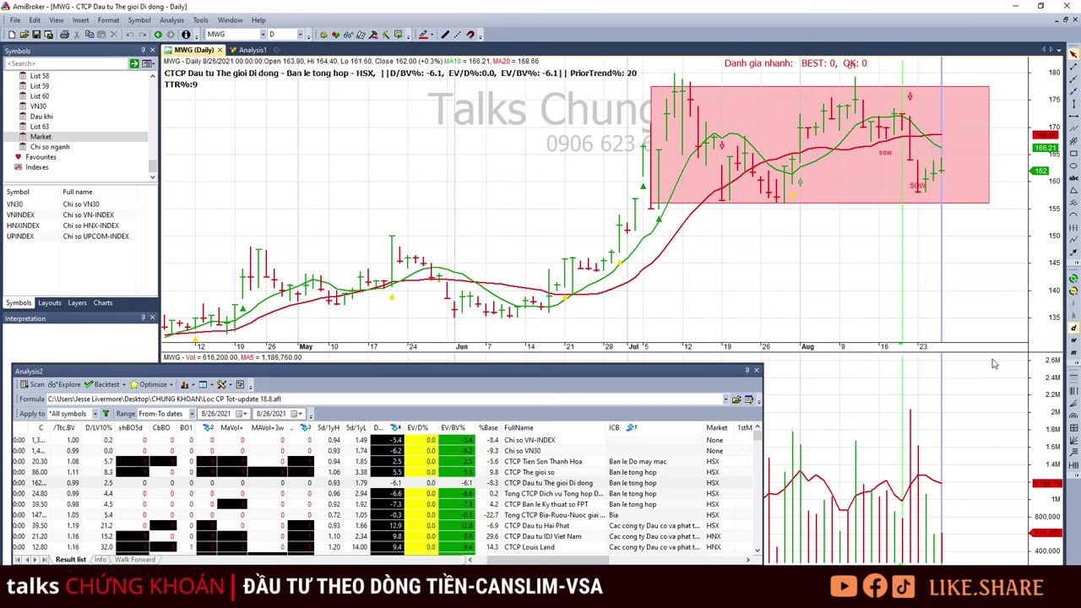
pyautogui.press('Right')
pyautogui.press('Left')
pyautogui.press('Right')
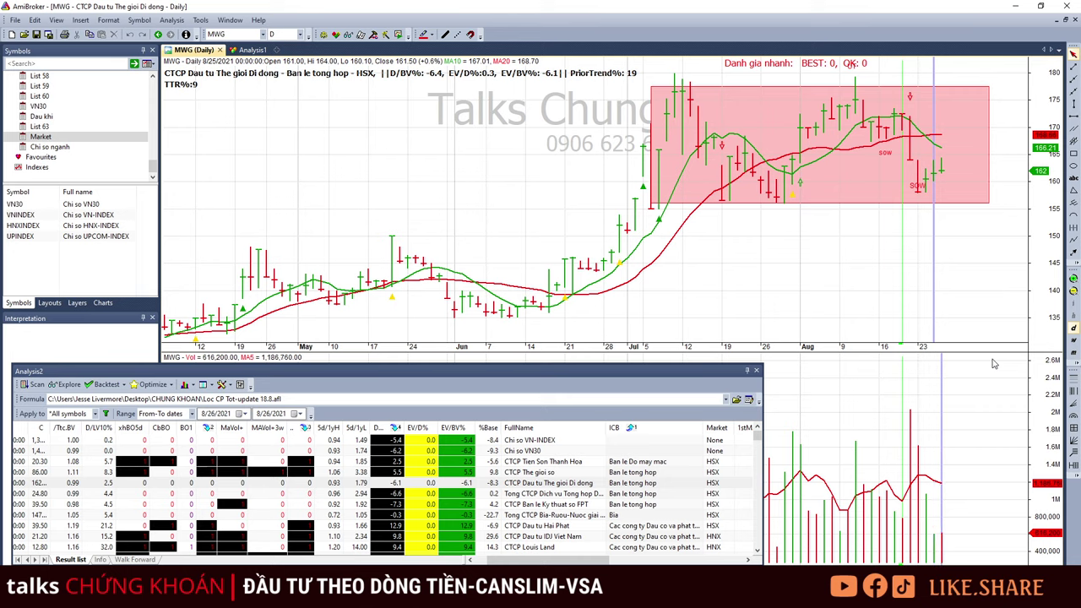
pyautogui.click(967, 272)
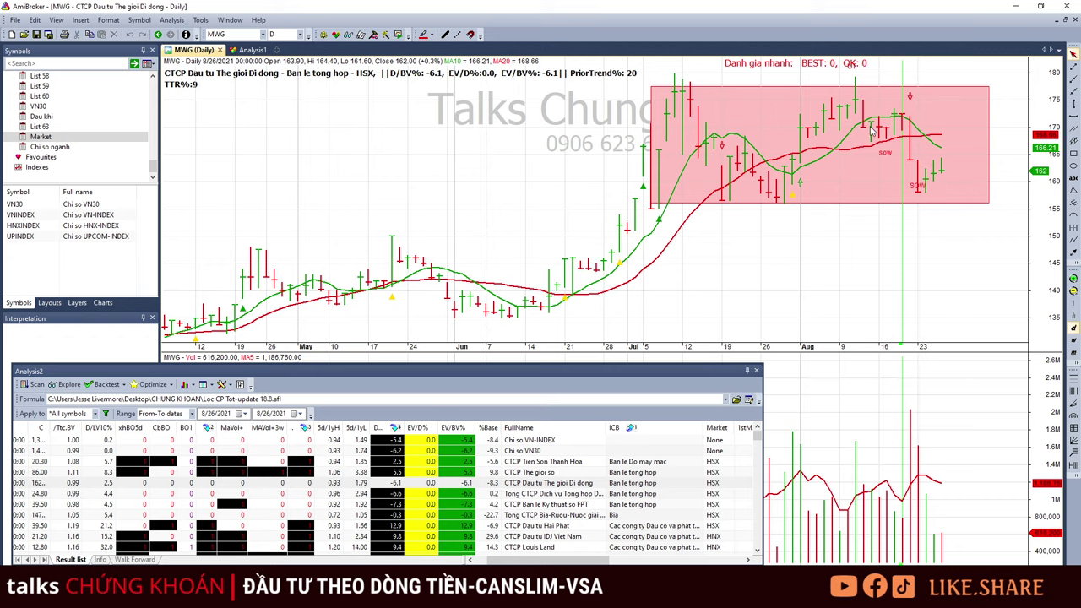
pyautogui.moveTo(870, 129)
# Chart the PET stock from the exploration results and inspect its 23 and 26 August 2021 bars.
pyautogui.click(651, 494)
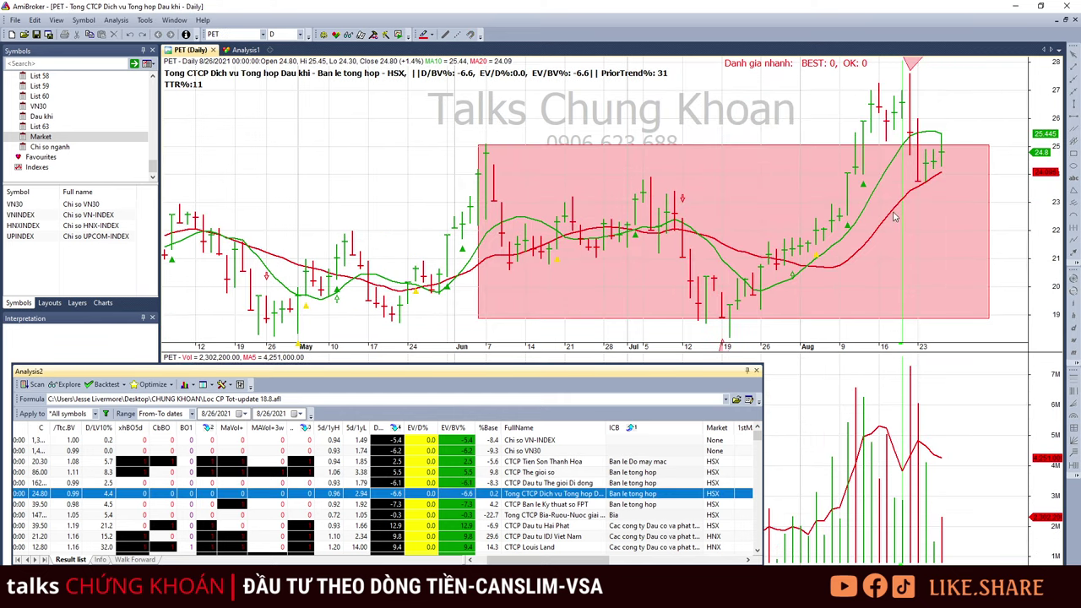
pyautogui.click(913, 143)
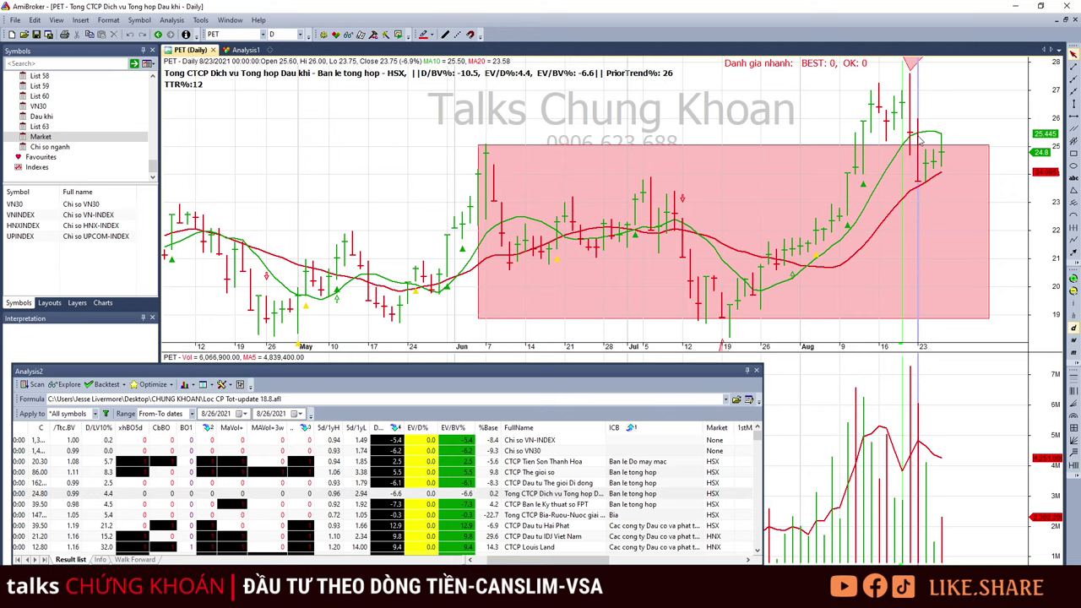
pyautogui.click(941, 176)
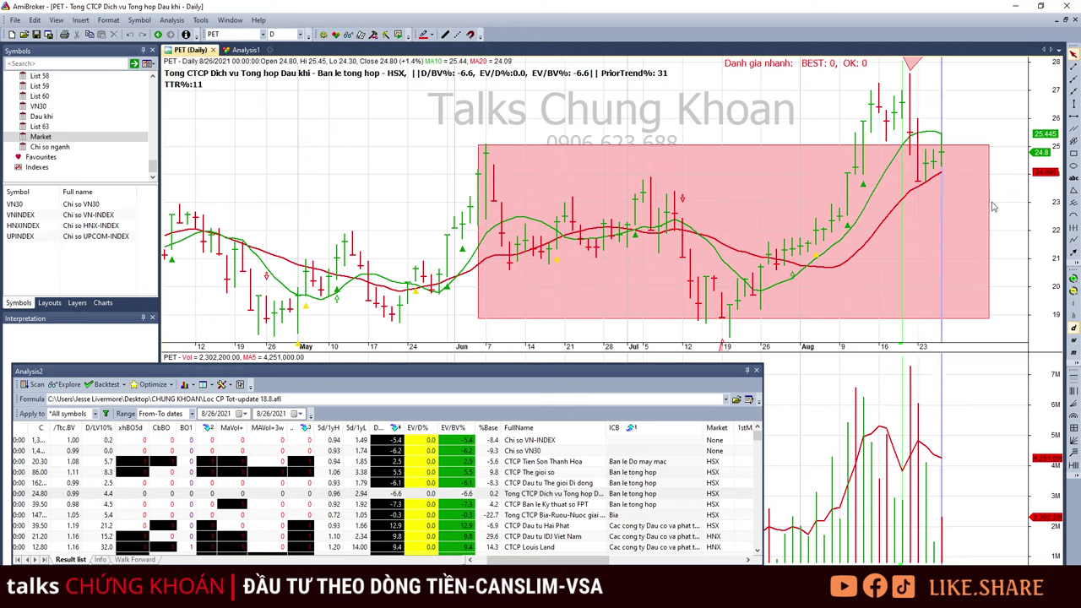
# Draw a rectangle on the PET chart spanning about 25 to 26.8 in price, from 24 August into the blank area after the last bar.
pyautogui.click(1074, 291)
pyautogui.click(1073, 291)
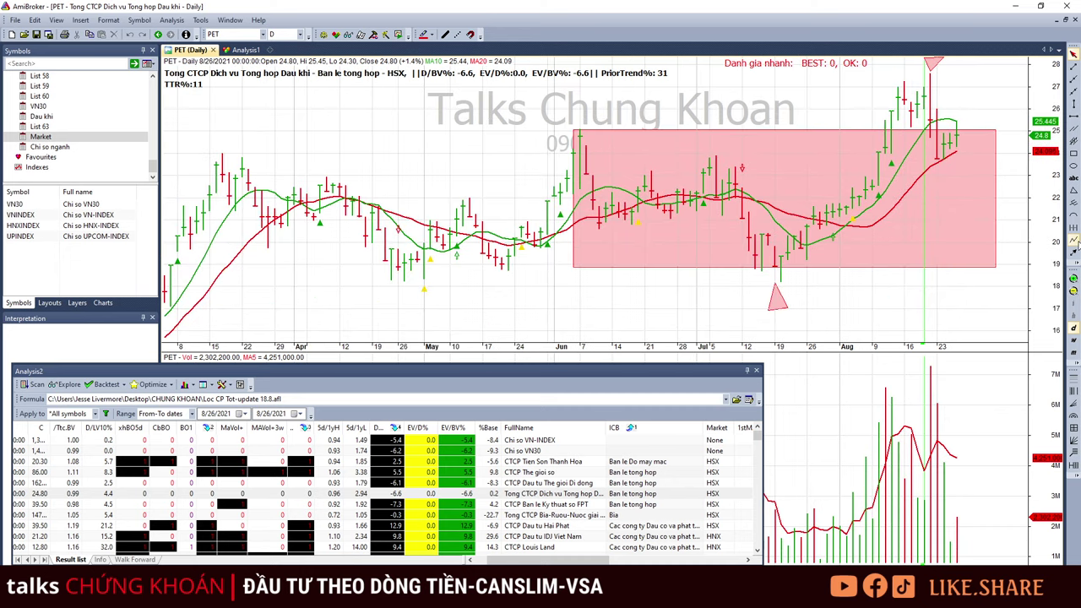
pyautogui.click(1073, 154)
pyautogui.moveTo(942, 91); pyautogui.dragTo(1022, 131)
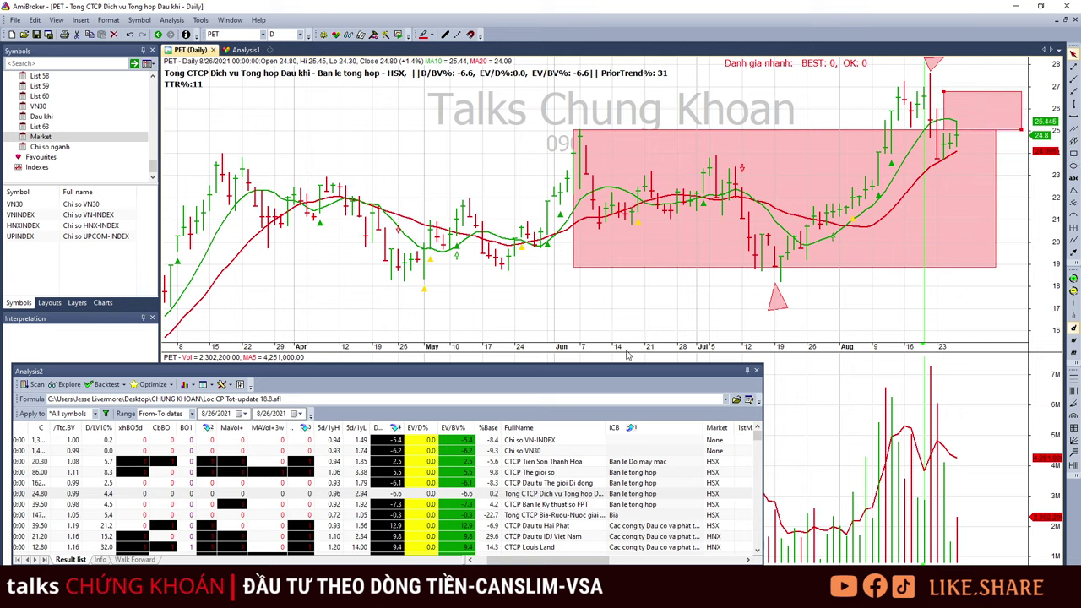
# Chart the FRT stock from the exploration results and inspect its price and volume bars for 24 to 26 August 2021.
pyautogui.click(628, 514)
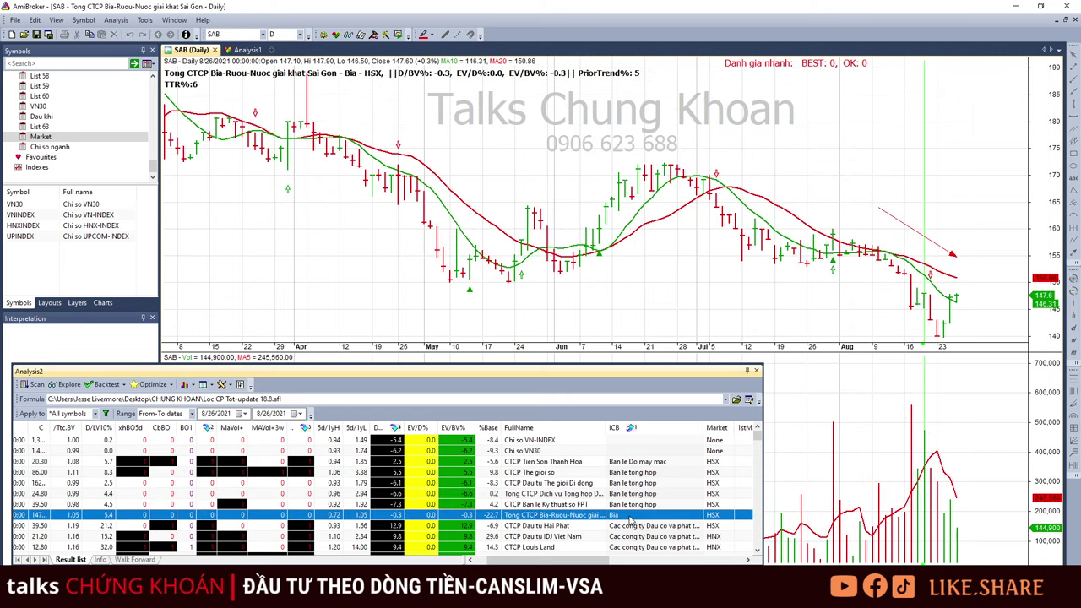
pyautogui.click(632, 505)
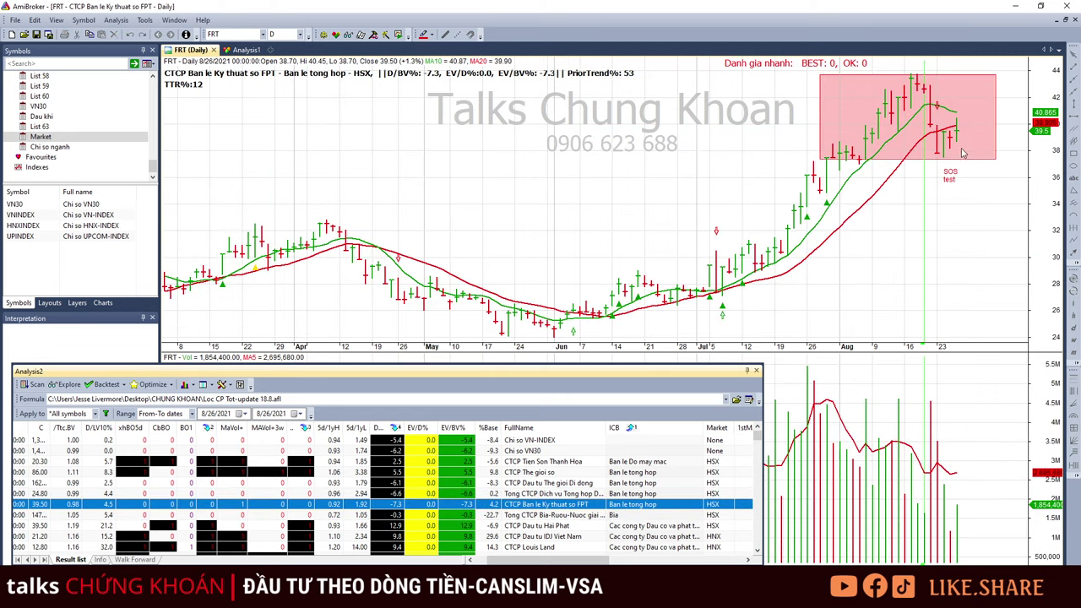
pyautogui.click(942, 193)
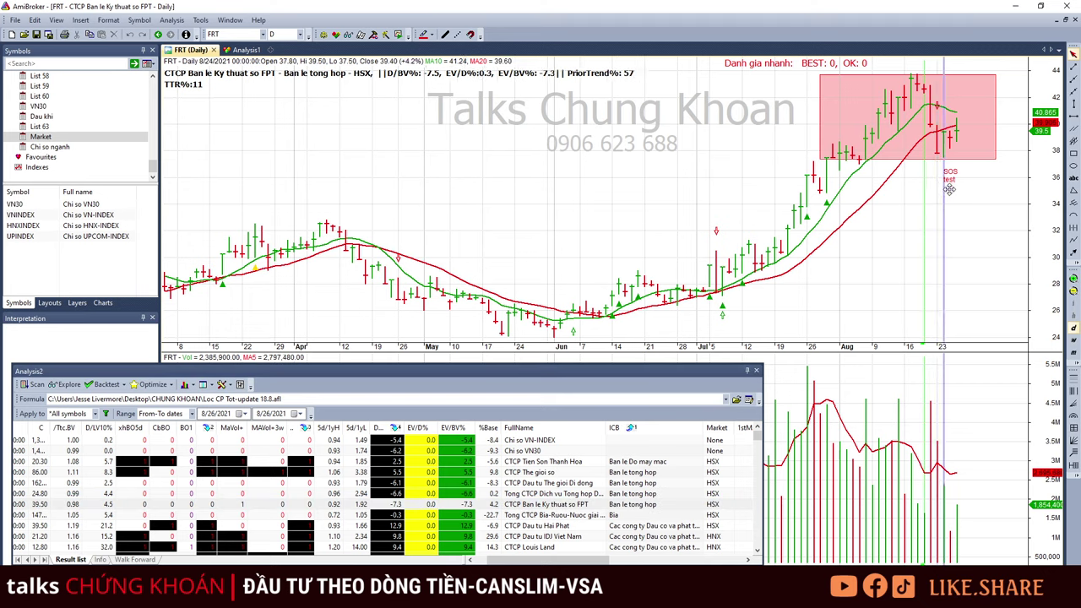
pyautogui.click(957, 206)
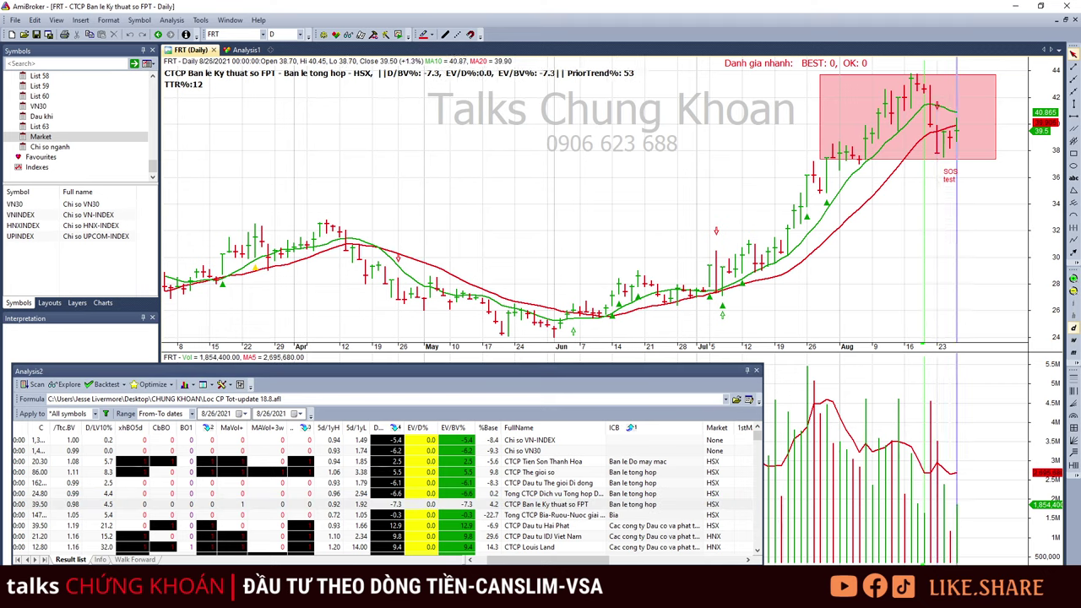
pyautogui.click(951, 549)
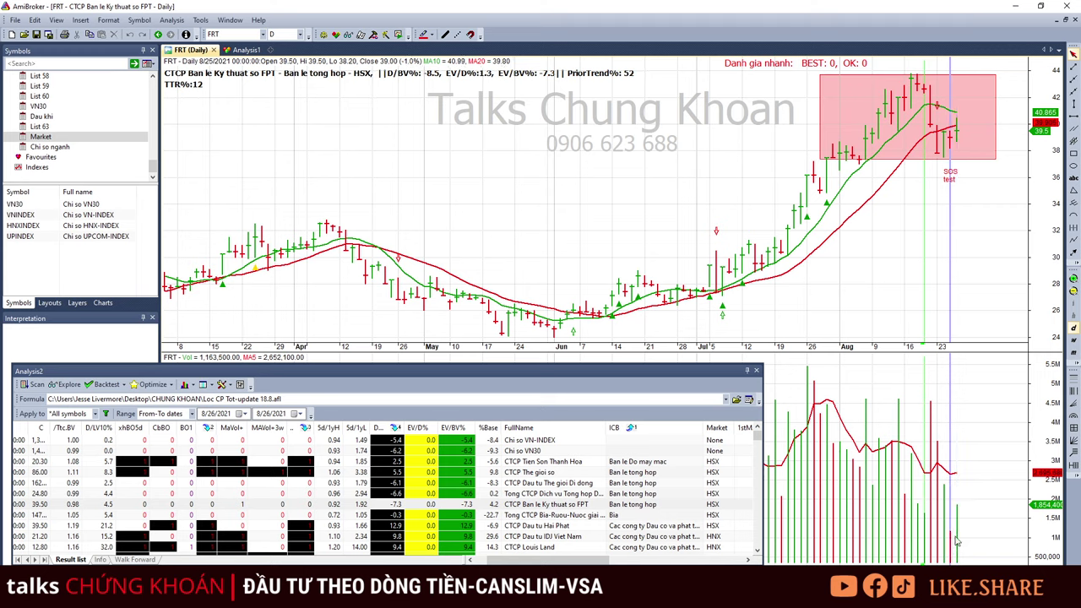
pyautogui.click(957, 516)
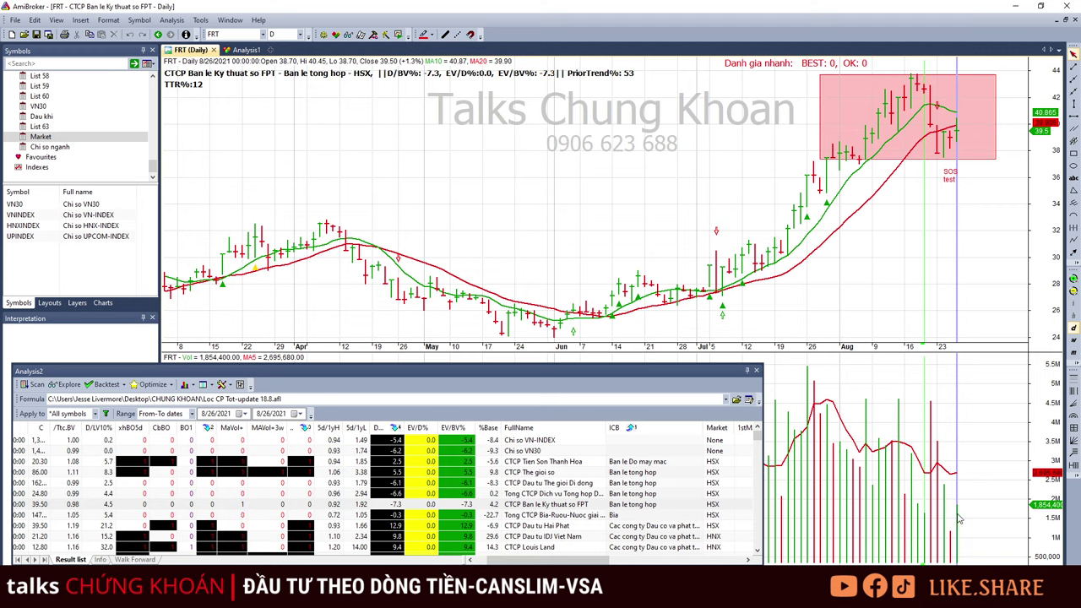
pyautogui.click(984, 203)
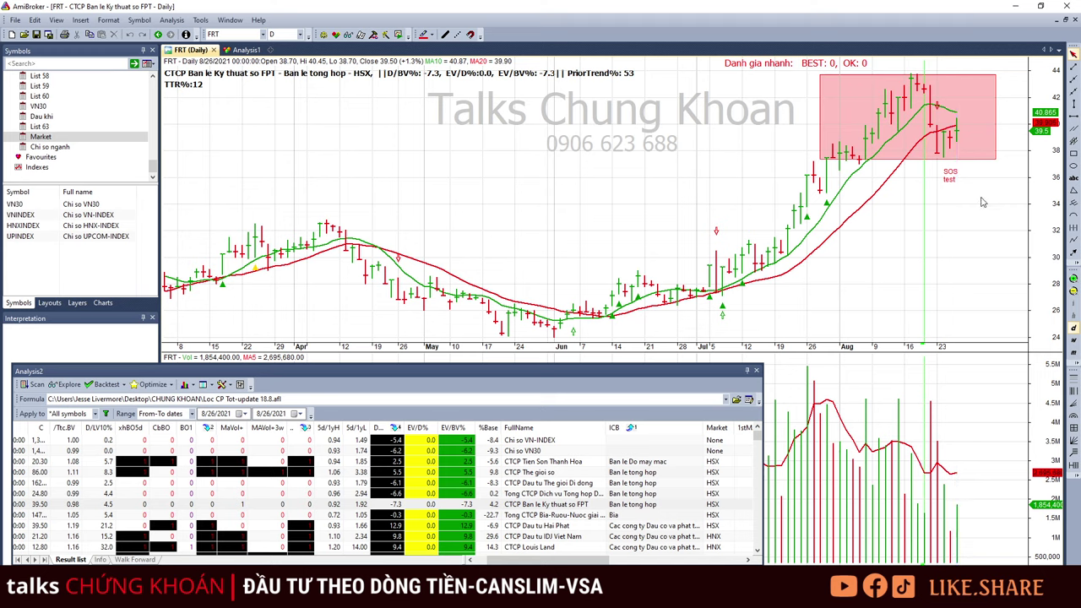
# Recheck FRT's last three price bars around the SOS test label.
pyautogui.click(951, 177)
pyautogui.click(944, 152)
pyautogui.click(951, 150)
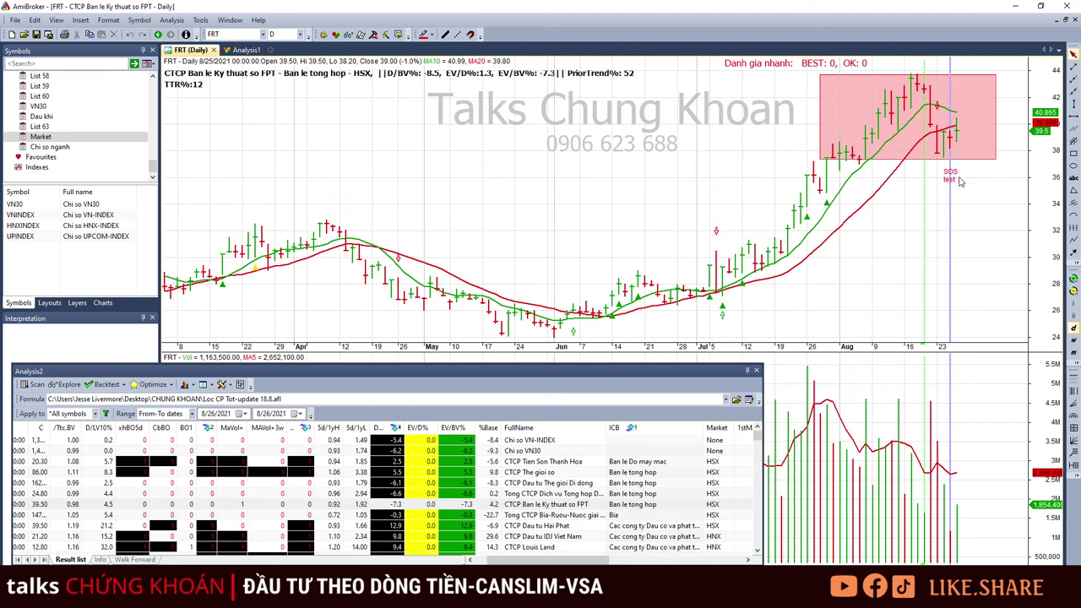
pyautogui.click(993, 196)
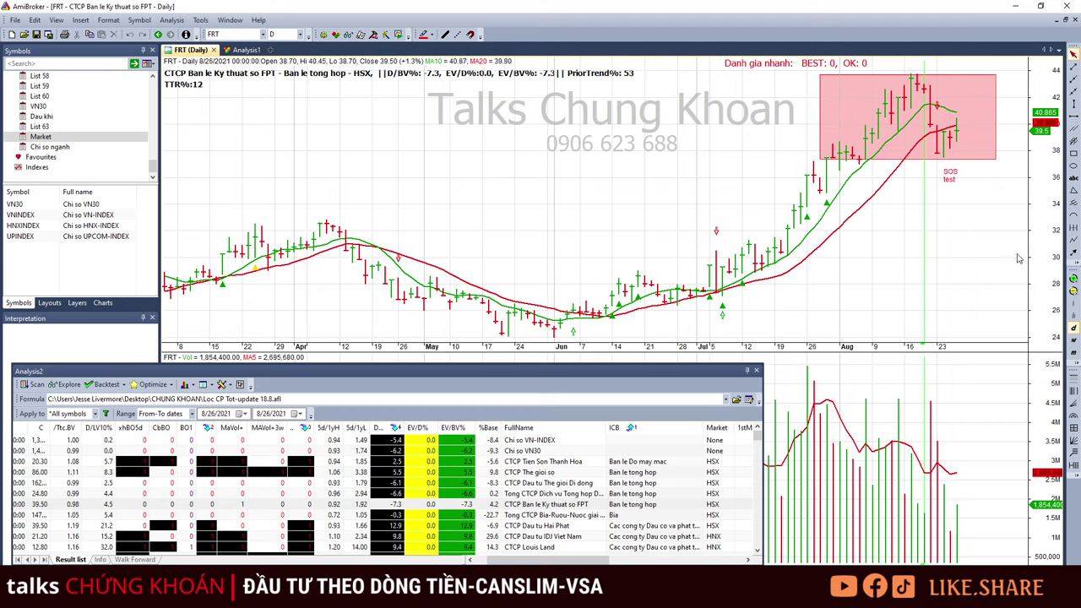
# Chart the real-estate stocks HPX and IDJ from the exploration results and inspect IDJ's late-August bars.
pyautogui.scroll(-2, 719, 480)
pyautogui.click(668, 463)
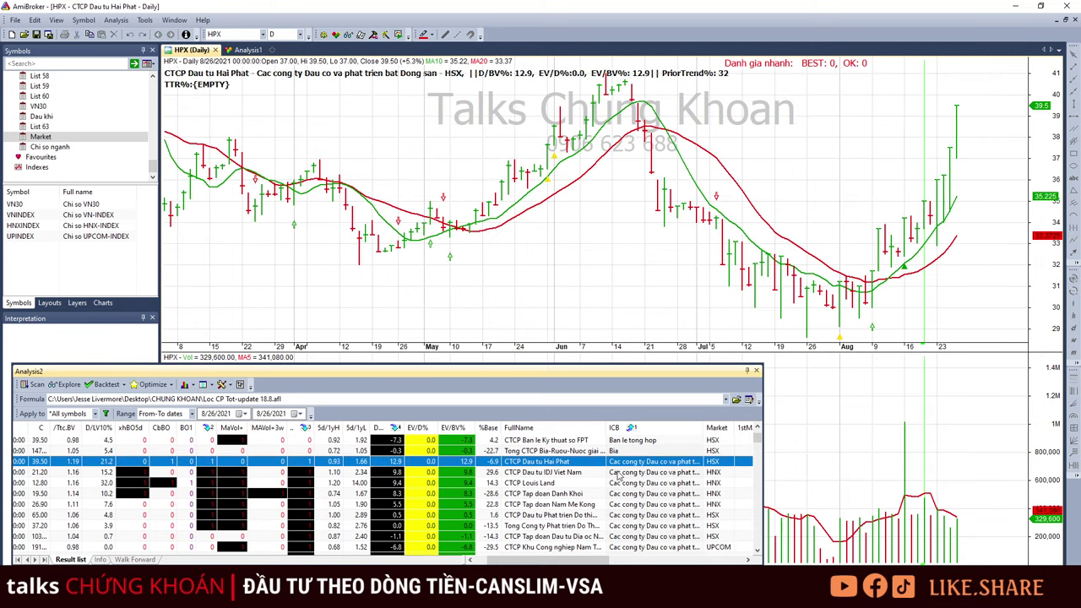
pyautogui.click(626, 477)
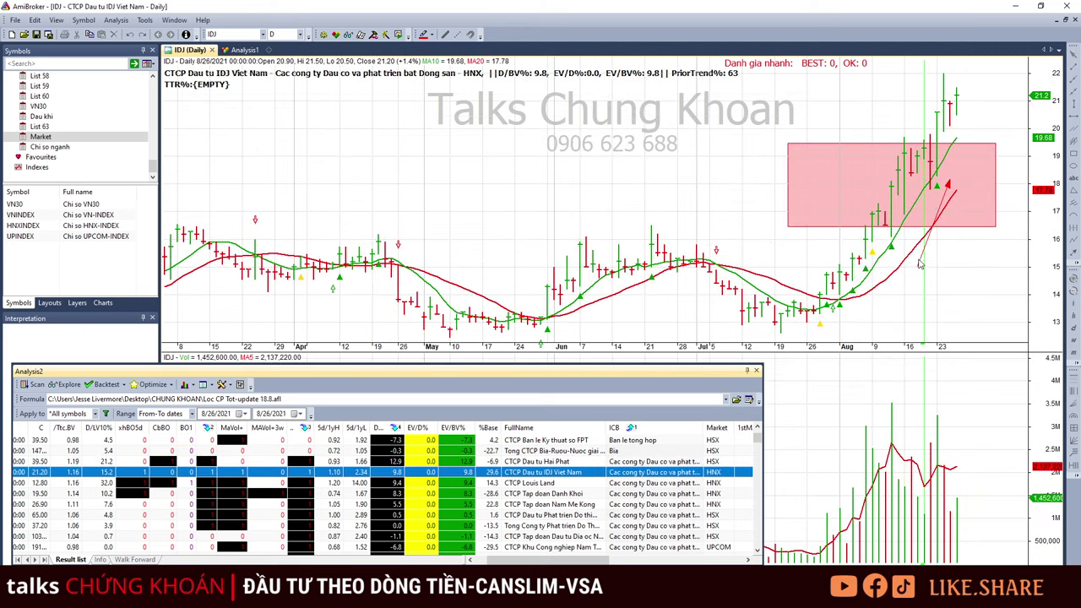
pyautogui.click(940, 284)
pyautogui.click(952, 285)
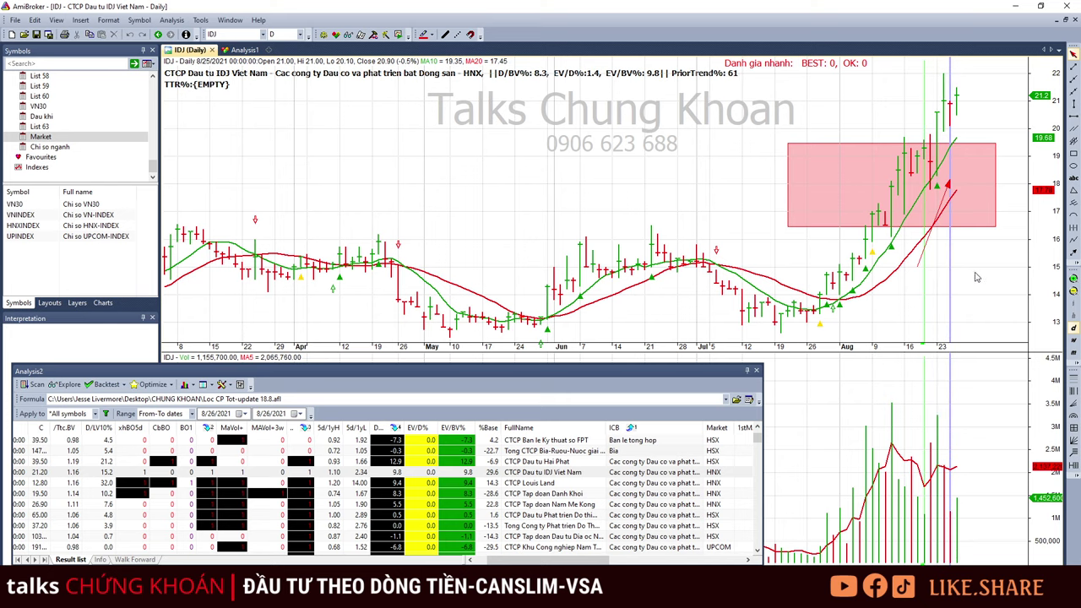
pyautogui.click(976, 277)
# Chart the BII stock from the exploration results and inspect its bars for 24 to 26 August 2021.
pyautogui.click(646, 486)
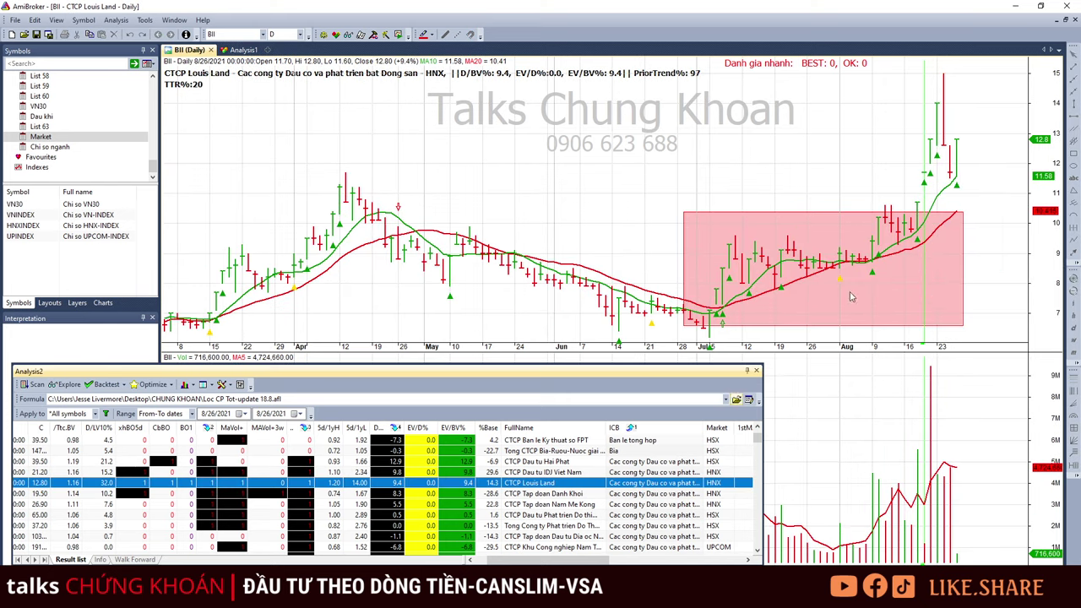
pyautogui.click(948, 147)
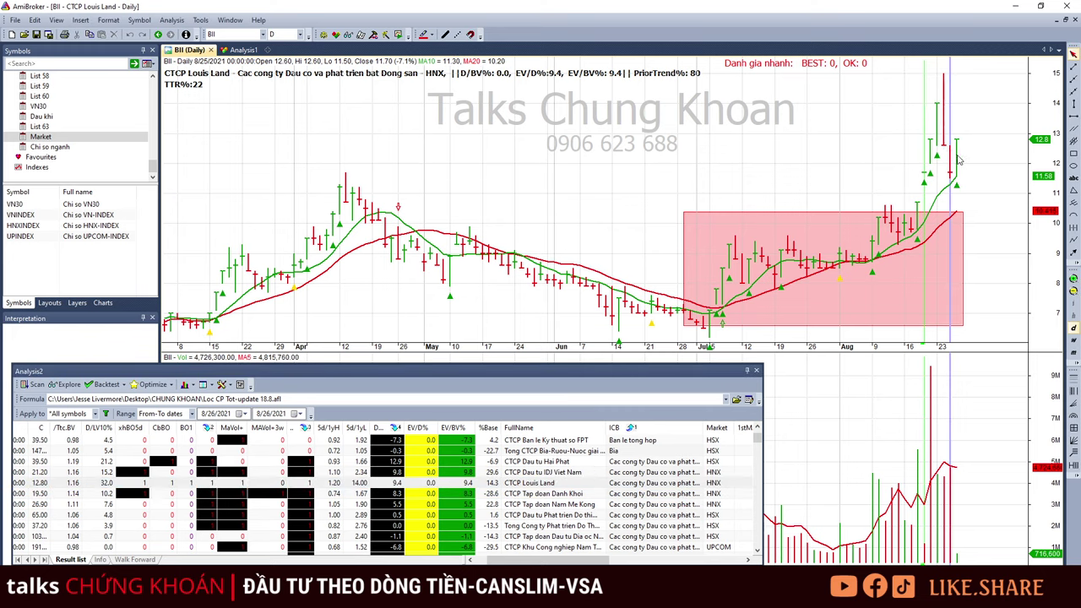
pyautogui.click(959, 160)
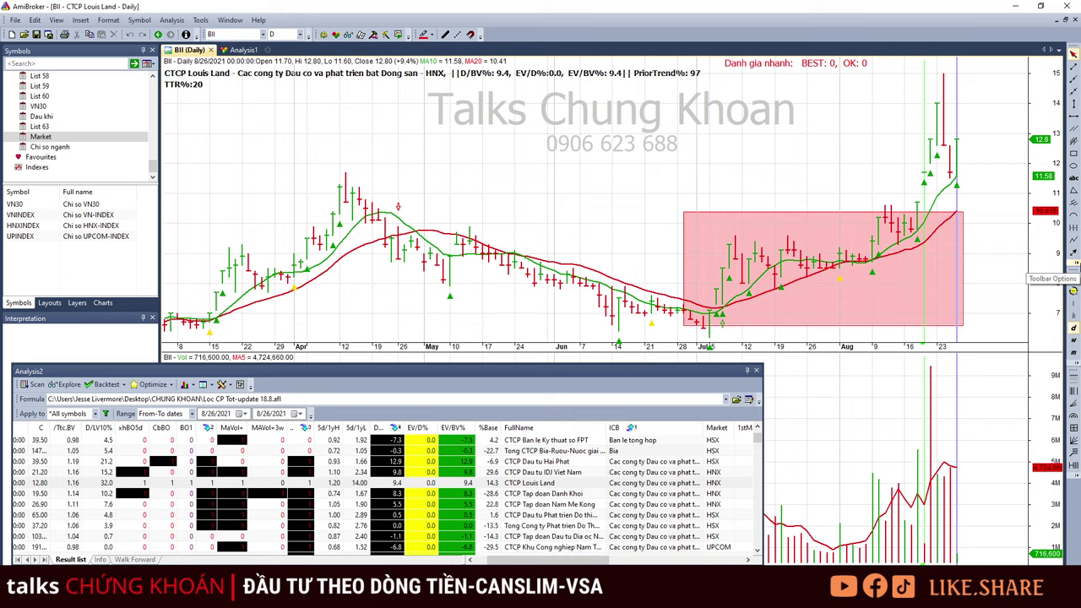
pyautogui.click(982, 123)
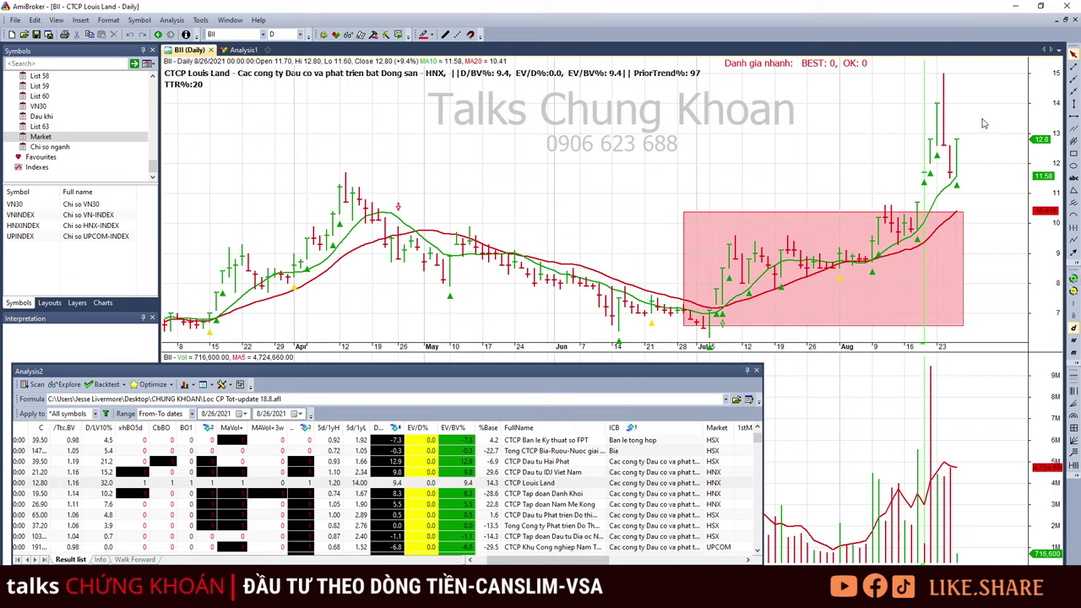
pyautogui.click(958, 157)
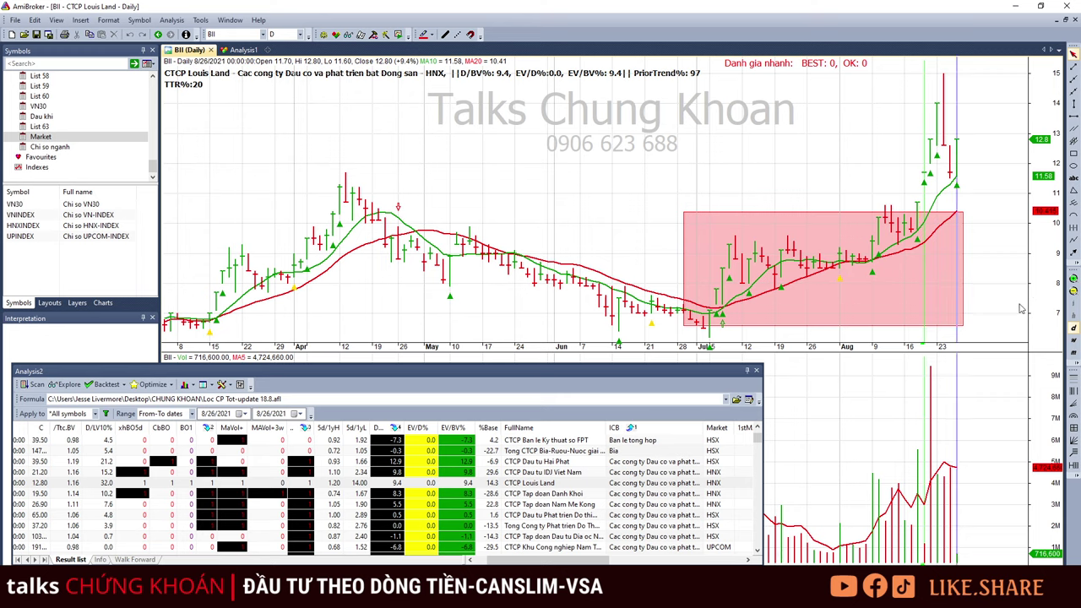
pyautogui.click(943, 139)
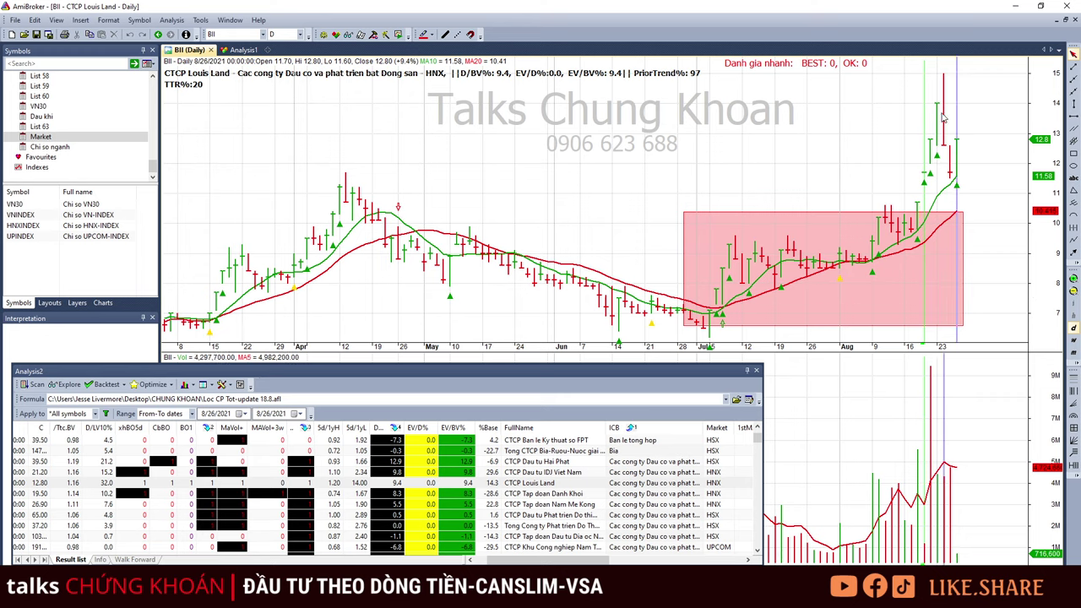
# Recheck BII's bars for 24 to 26 August 2021 and draw a rising arrow beneath its late-August bars.
pyautogui.click(950, 166)
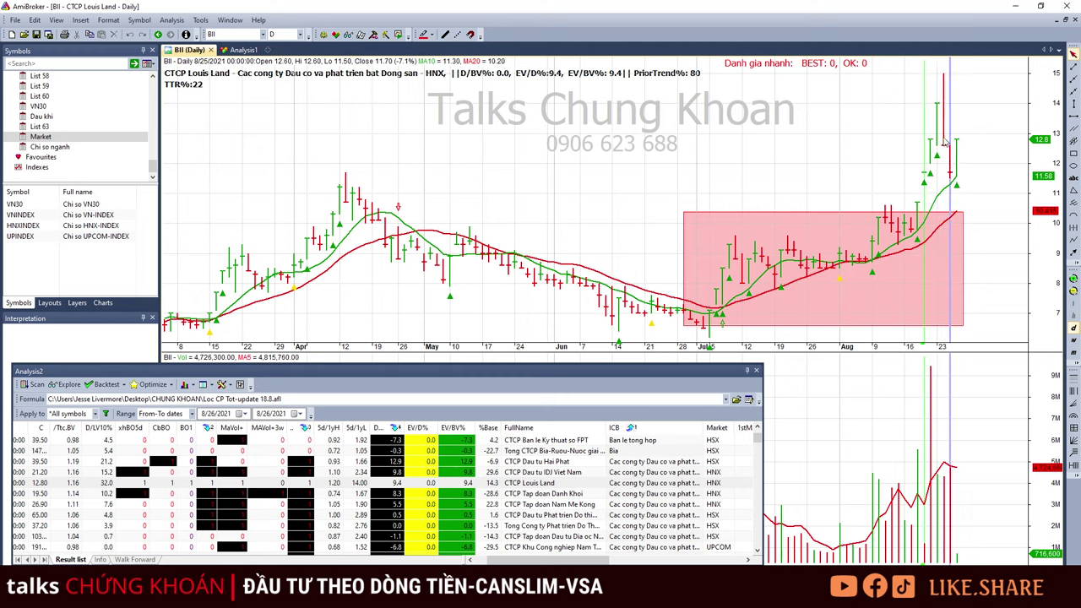
pyautogui.click(943, 131)
pyautogui.click(951, 164)
pyautogui.click(958, 158)
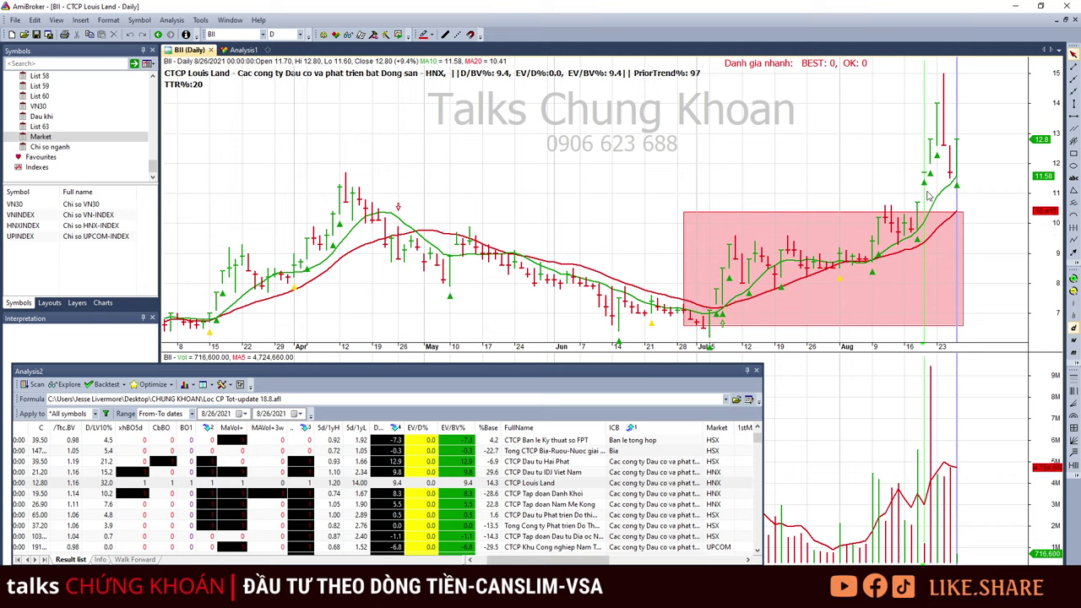
pyautogui.click(952, 142)
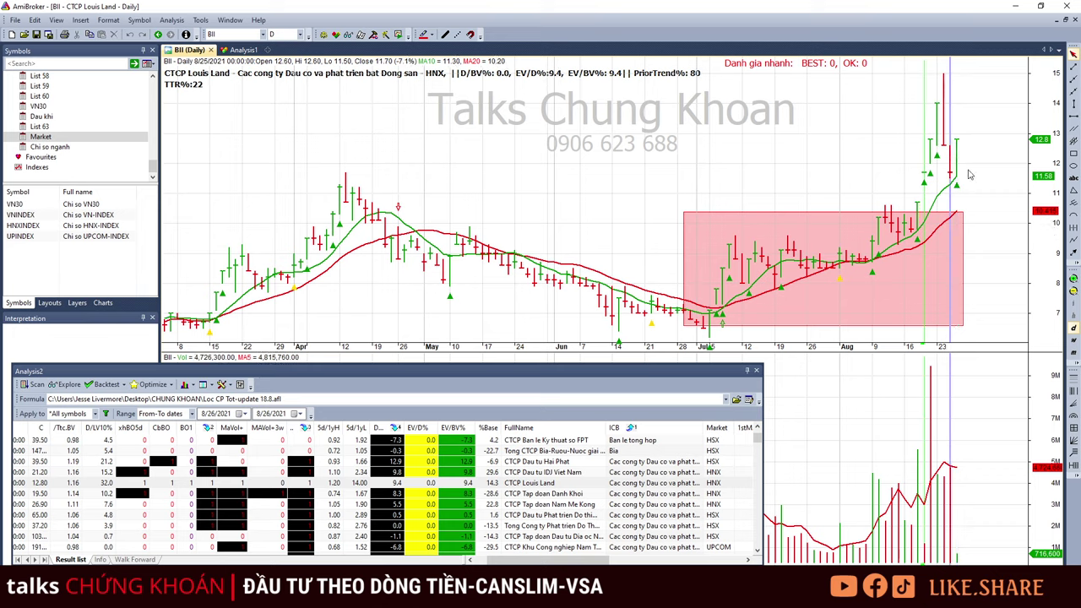
pyautogui.click(970, 174)
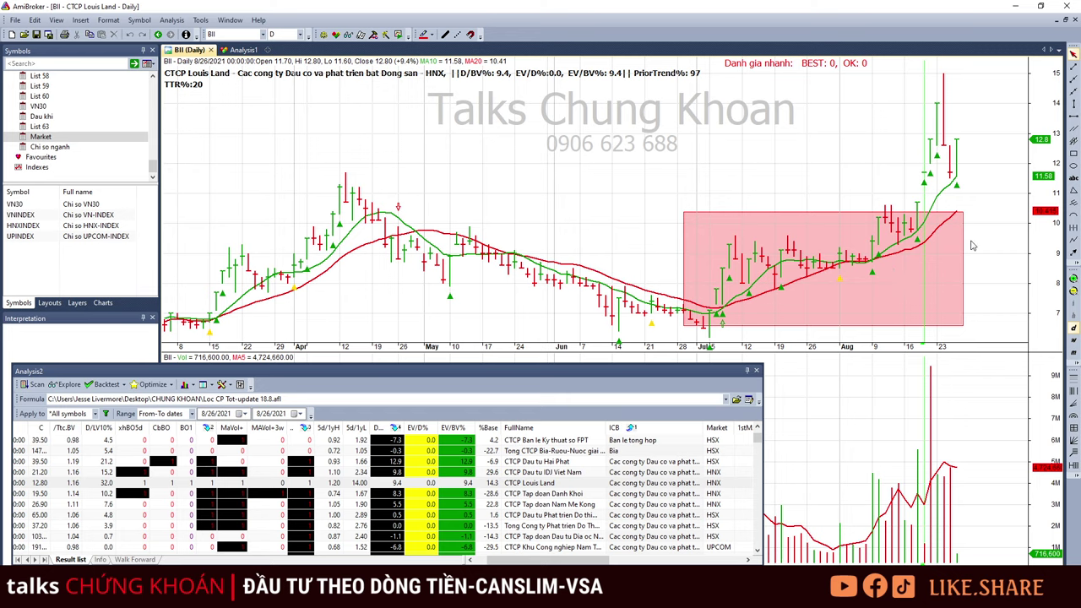
pyautogui.click(1073, 253)
pyautogui.moveTo(924, 278); pyautogui.dragTo(973, 213)
# Chart the real-estate stocks NRC and VC3 from the exploration results and inspect VC3's August volume bars.
pyautogui.click(561, 495)
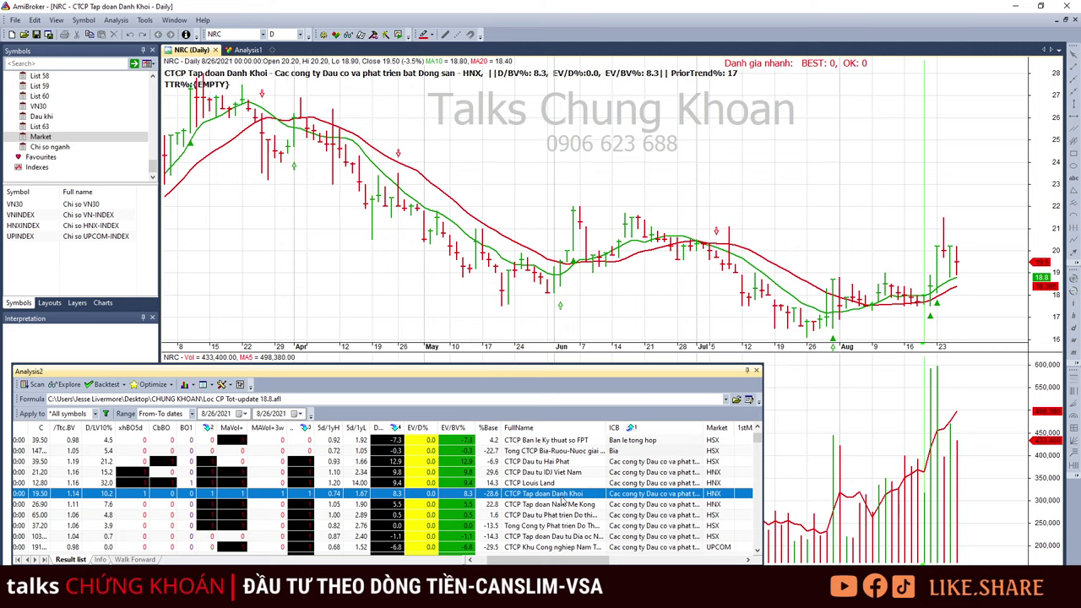
pyautogui.click(562, 501)
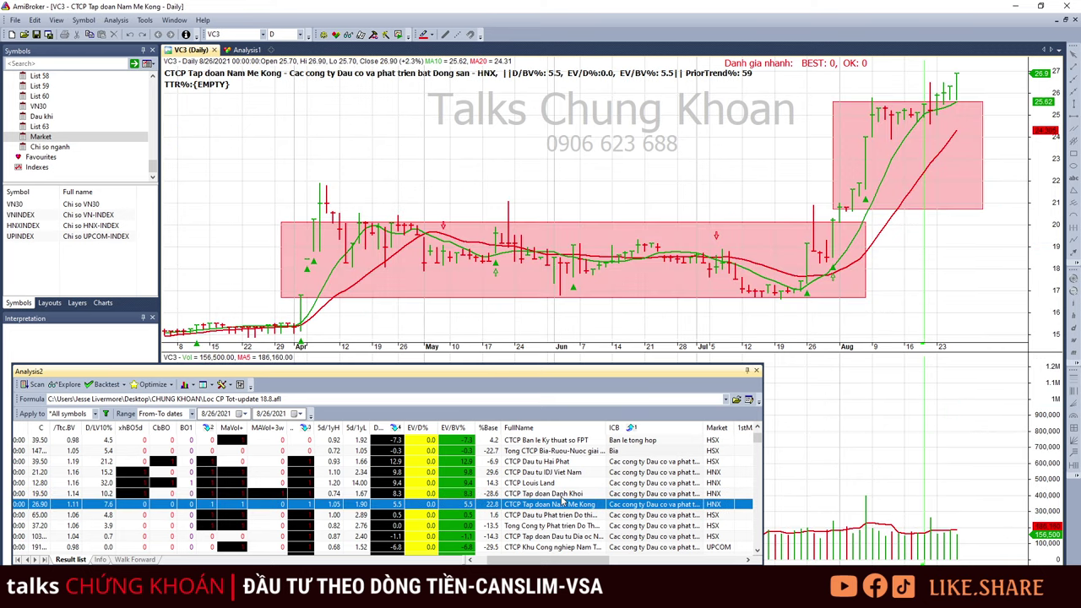
pyautogui.click(899, 545)
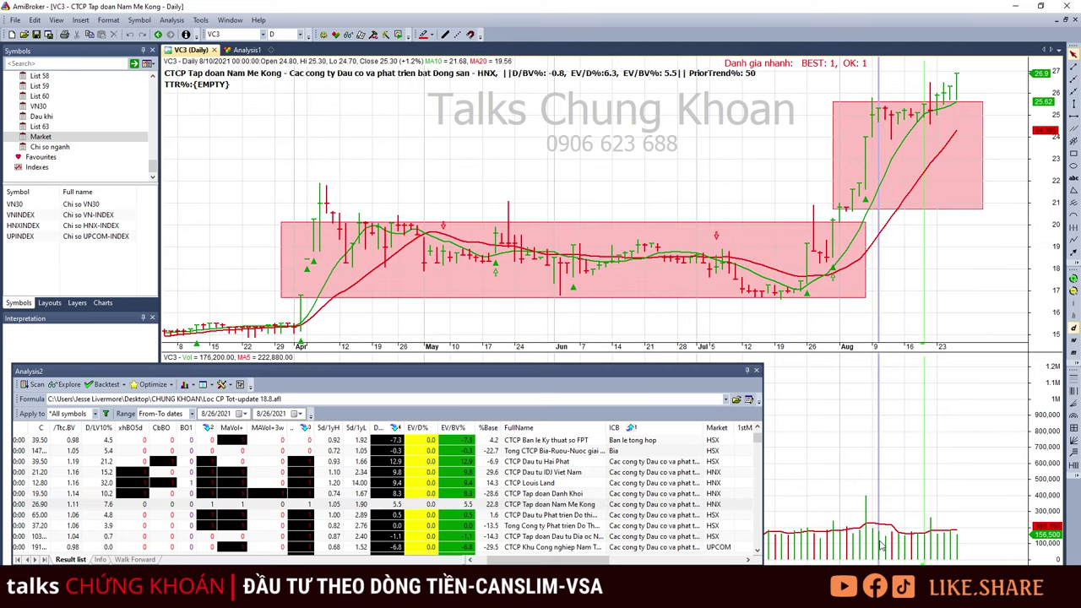
pyautogui.click(926, 548)
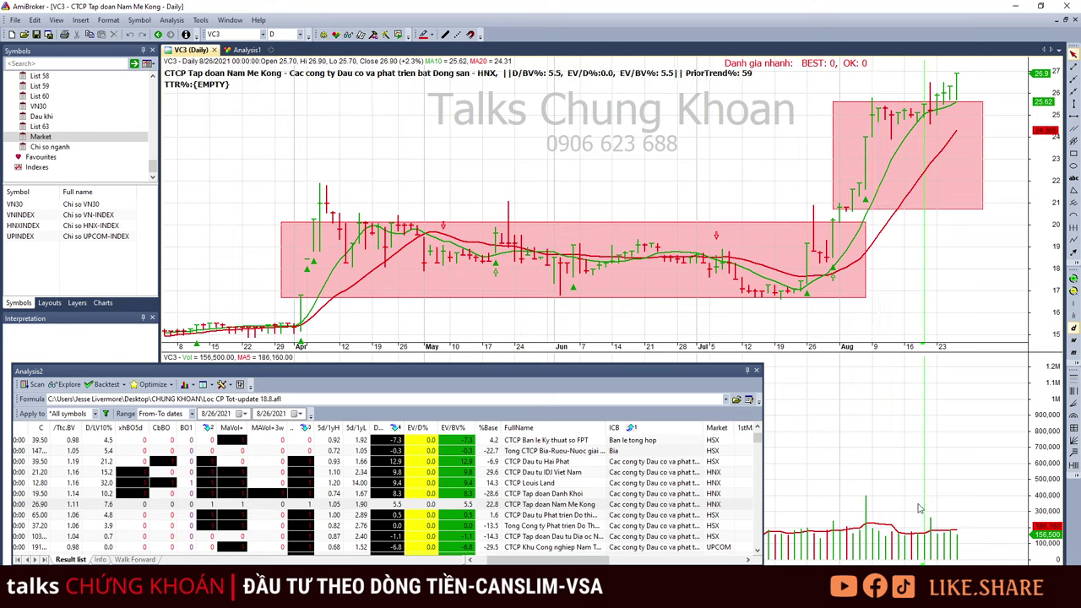
pyautogui.moveTo(896, 491)
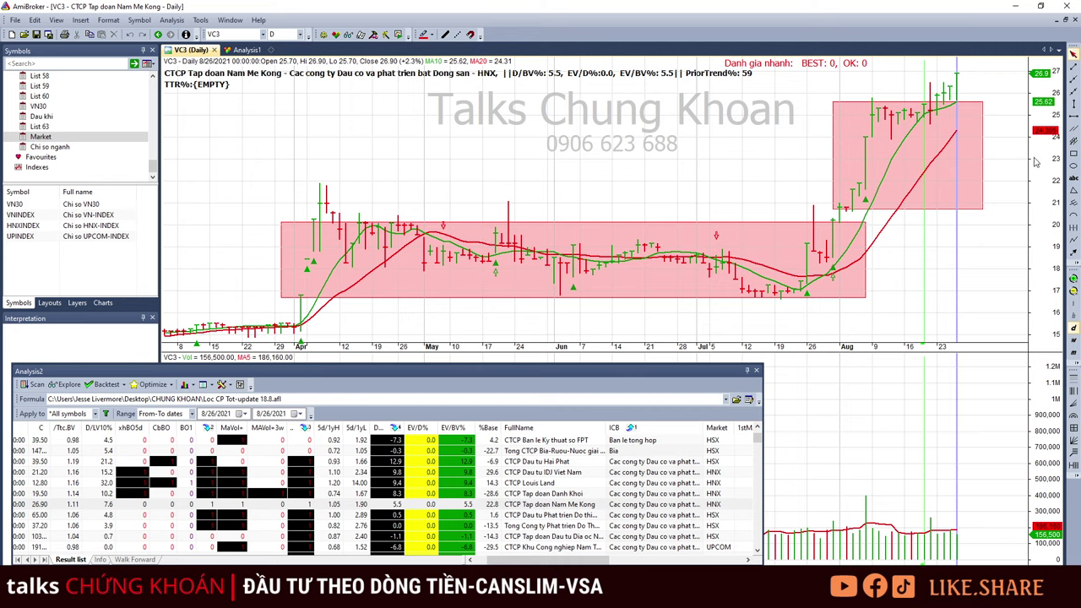
# Chart the SJS stock from the exploration results and inspect its bars from 18 to 26 August 2021.
pyautogui.click(561, 517)
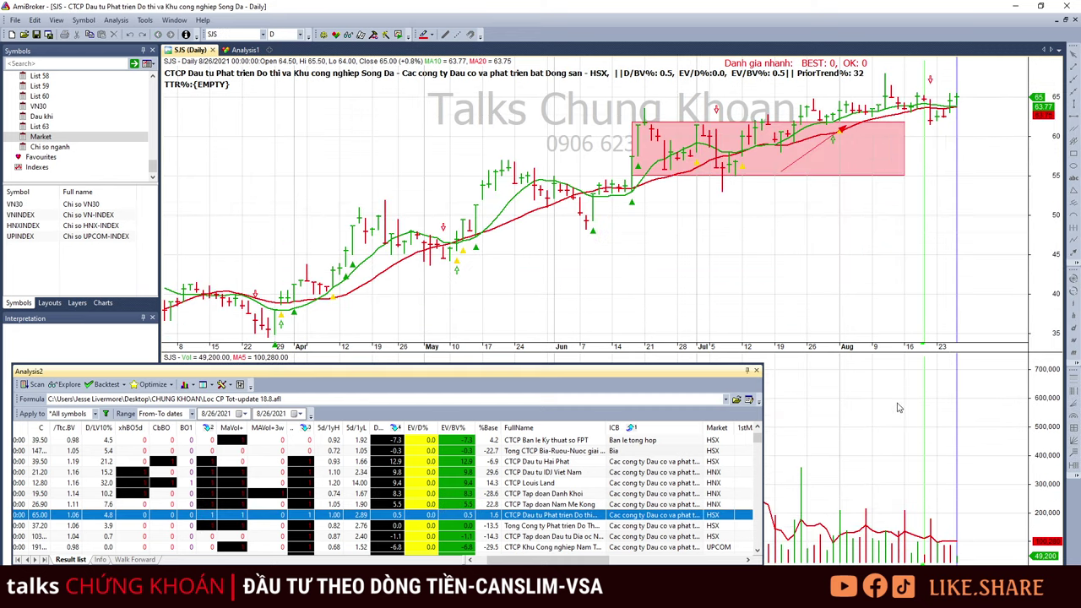
pyautogui.click(919, 190)
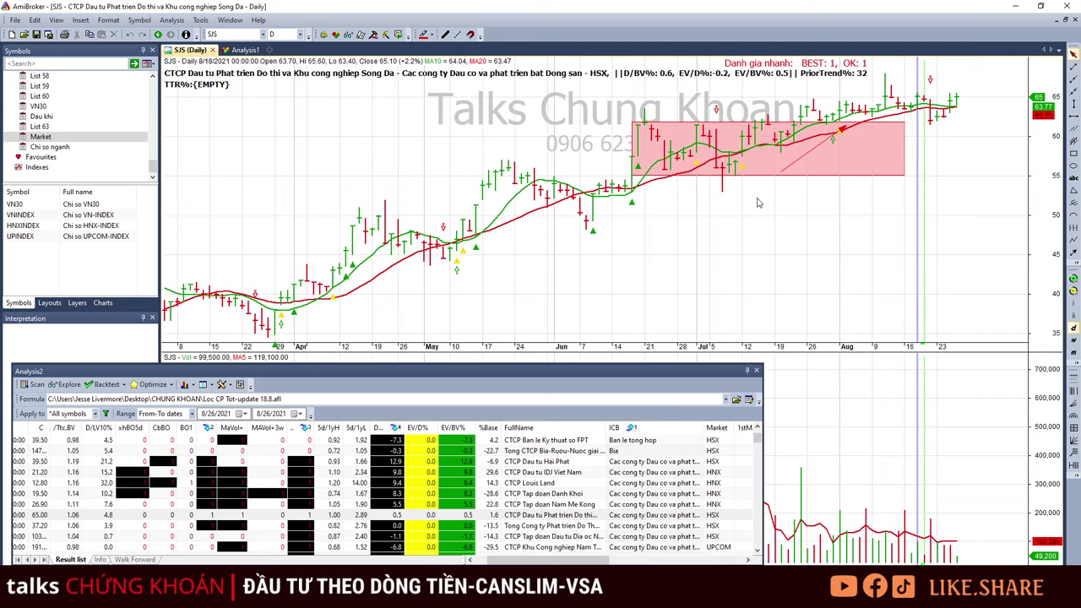
pyautogui.click(938, 126)
pyautogui.click(949, 120)
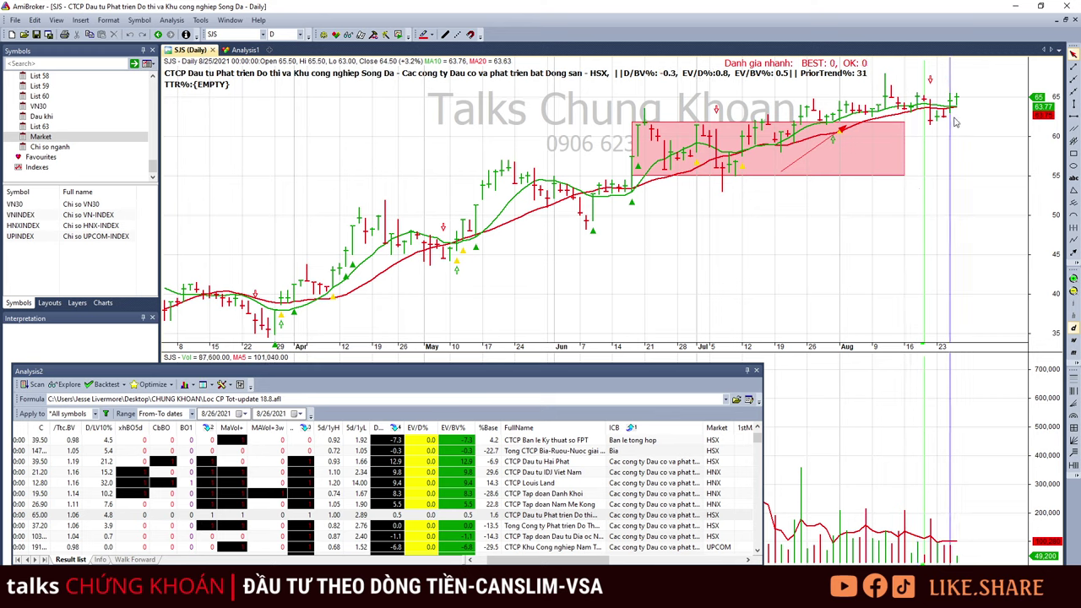
pyautogui.click(930, 122)
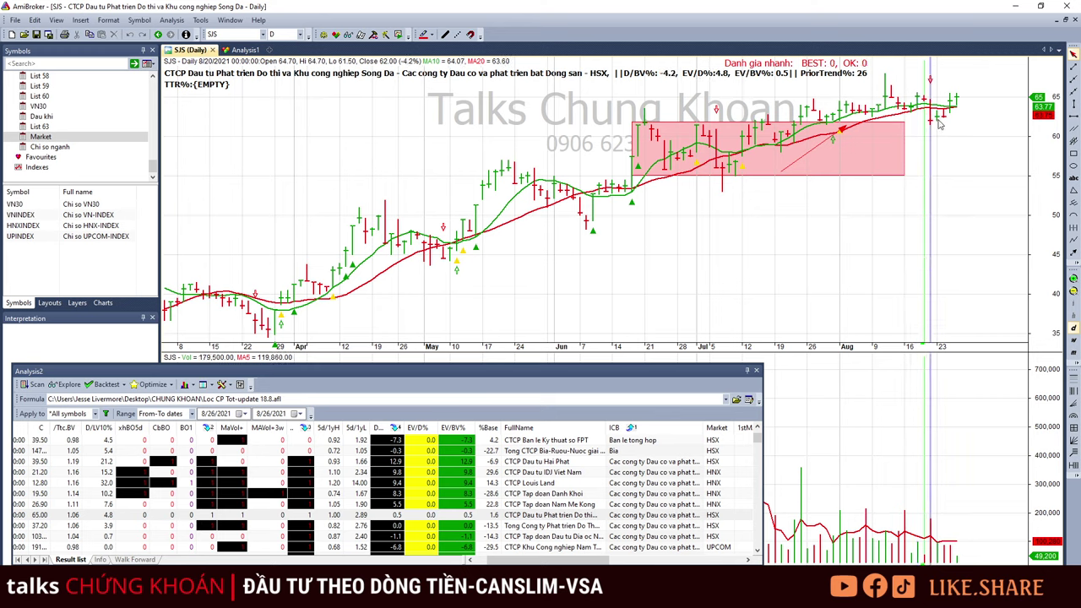
pyautogui.click(938, 125)
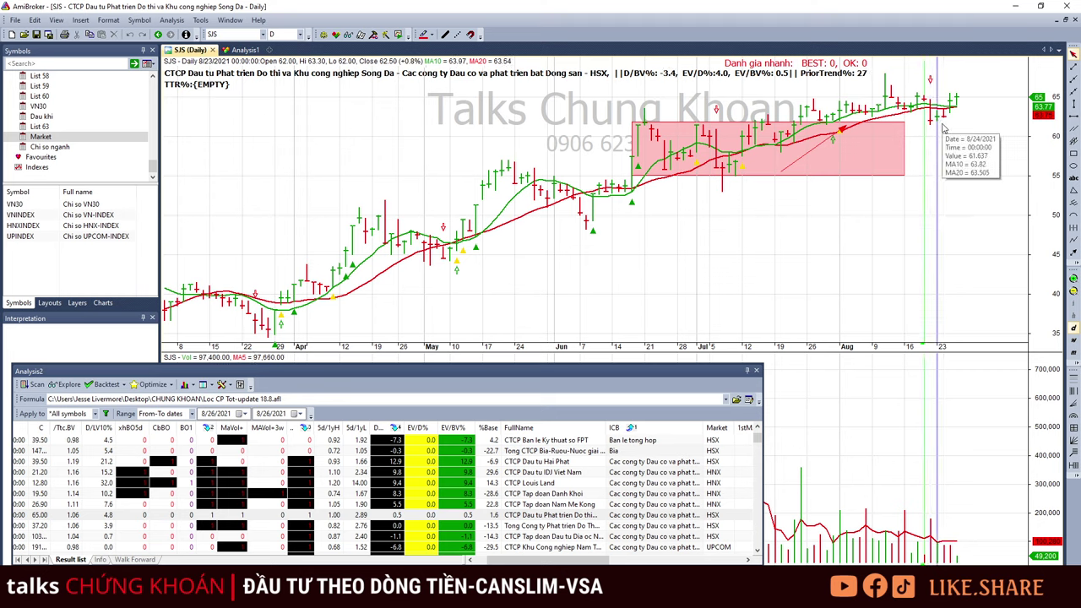
pyautogui.click(943, 127)
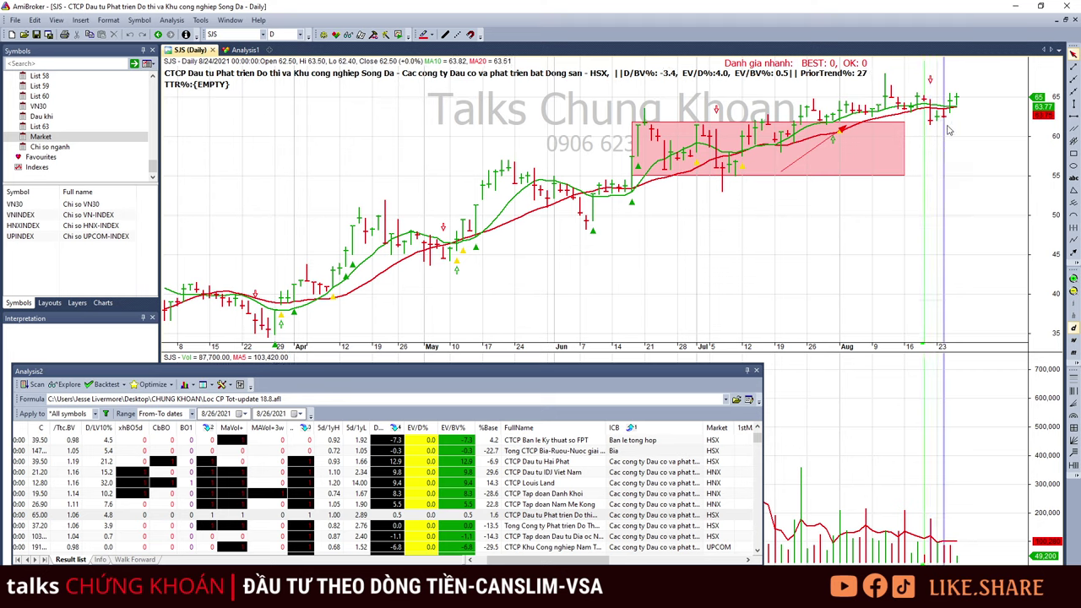
pyautogui.click(949, 129)
pyautogui.click(993, 158)
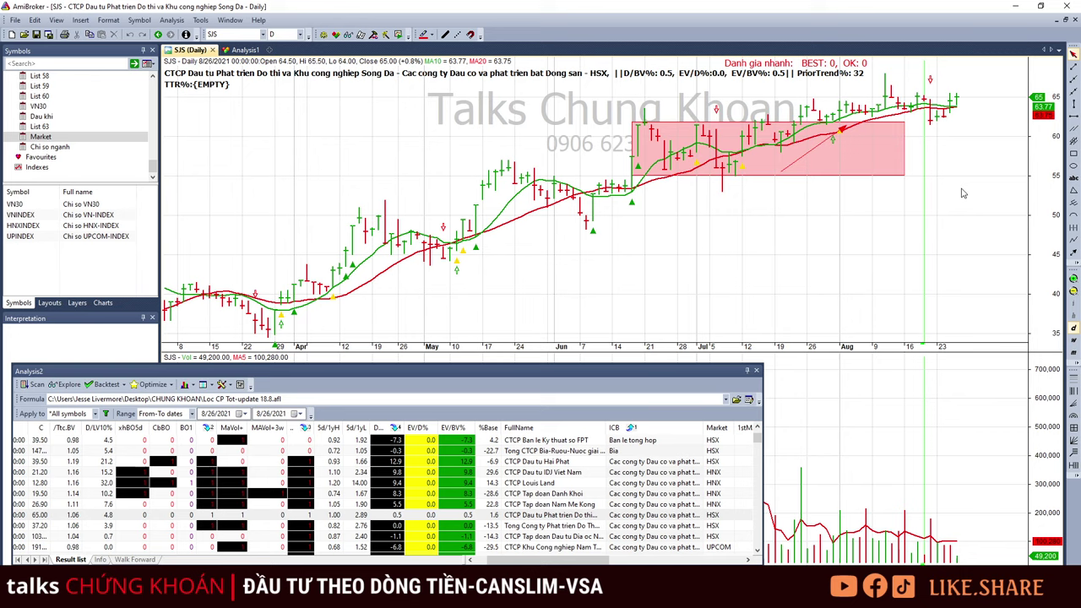
# Mark SJS's mid-July to late-August trading range with a rectangle from about 61.5 to 65.7, and delete the old rising arrow.
pyautogui.click(1074, 155)
pyautogui.moveTo(781, 91); pyautogui.dragTo(1008, 125)
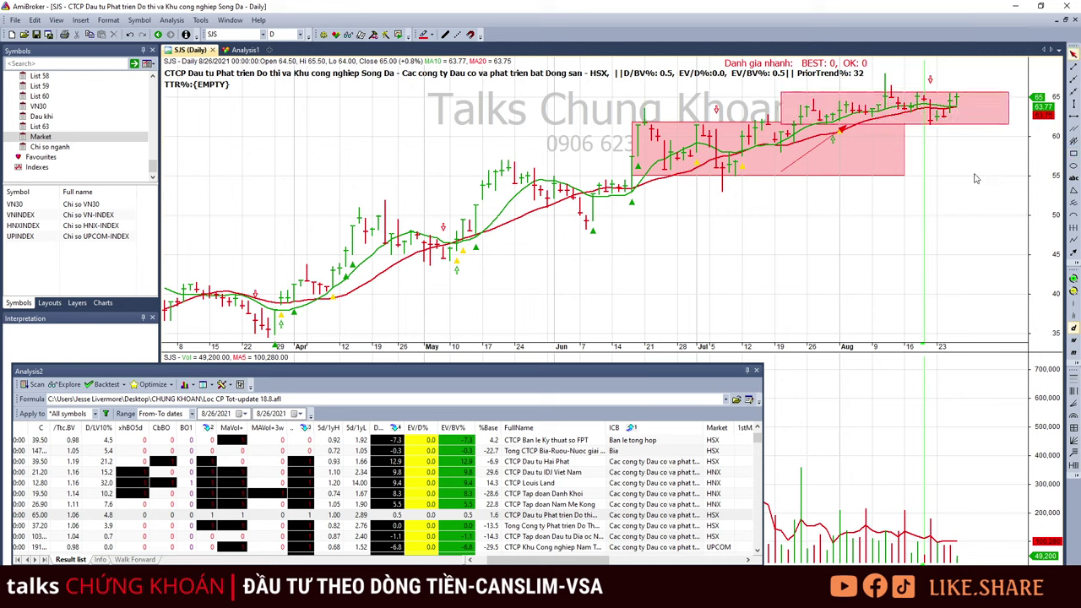
pyautogui.click(786, 166)
pyautogui.press('Delete')
# Chart the real-estate stocks KBC, NVL and NTC one after another from the exploration results.
pyautogui.click(546, 525)
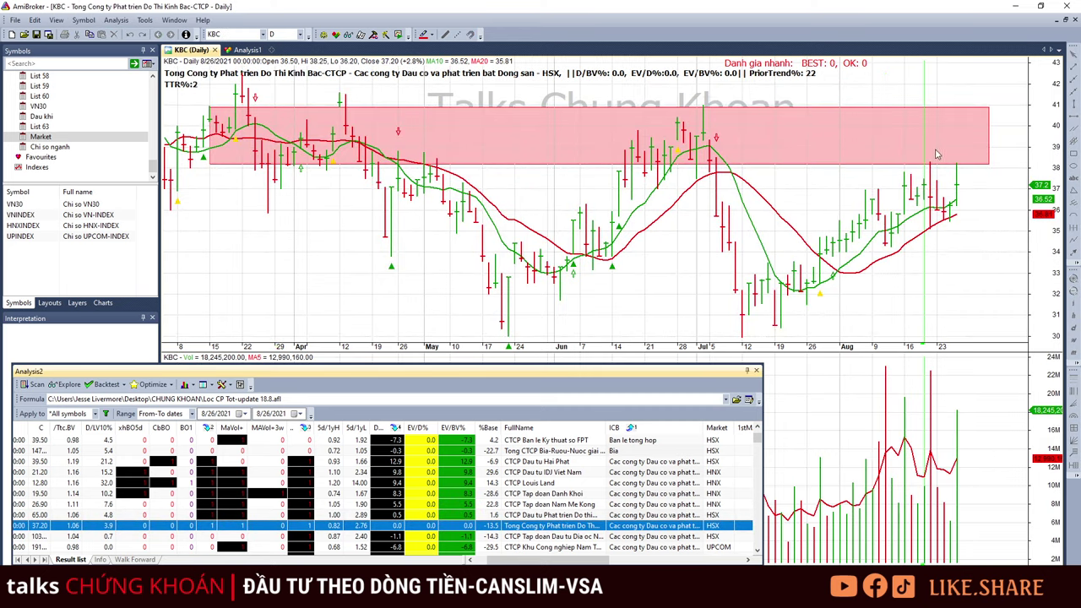
pyautogui.scroll(-2, 519, 503)
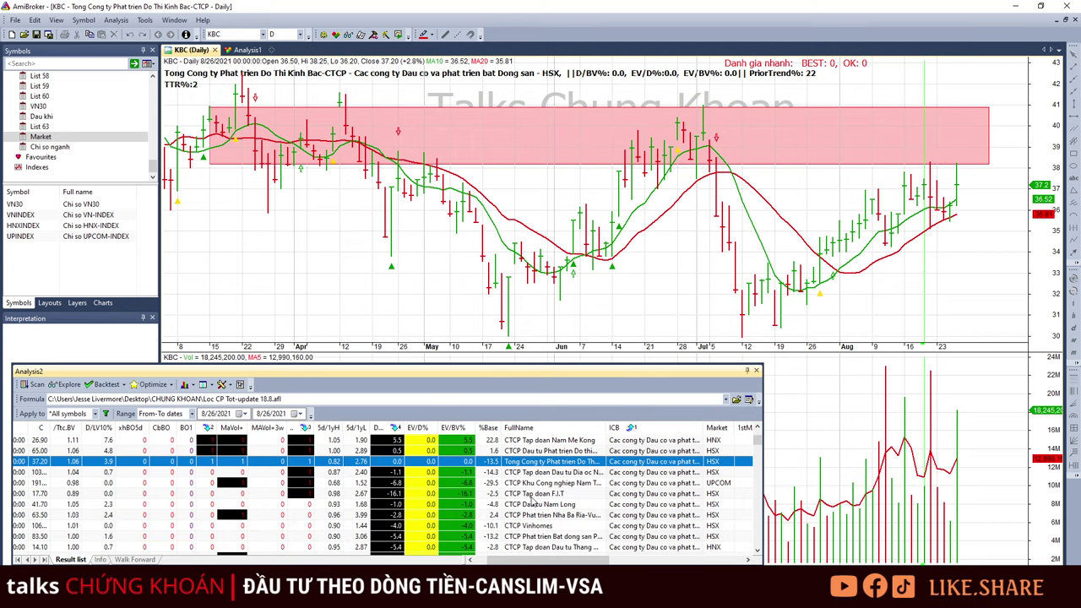
pyautogui.click(532, 473)
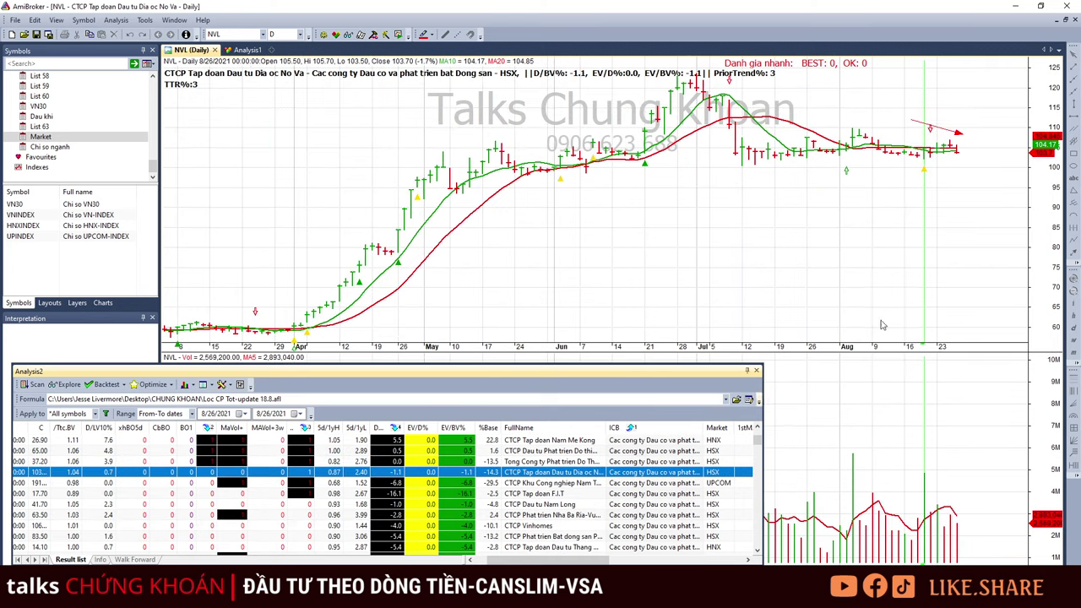
pyautogui.click(615, 485)
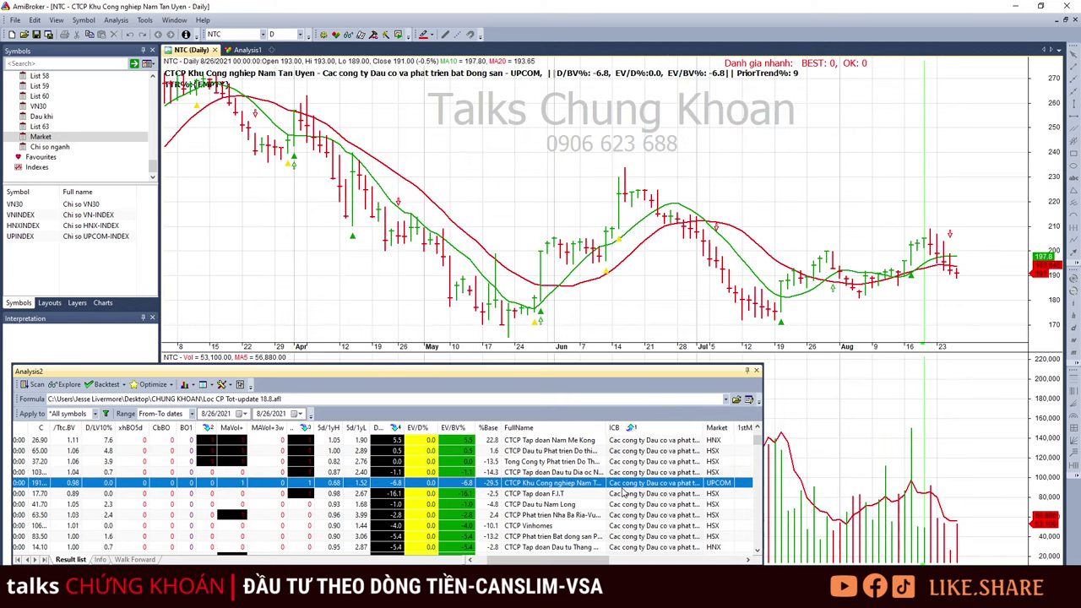
# Chart the FIT stock, inspect its bars for 24 to 26 August 2021 and remove the rising arrow over its August bars.
pyautogui.click(625, 493)
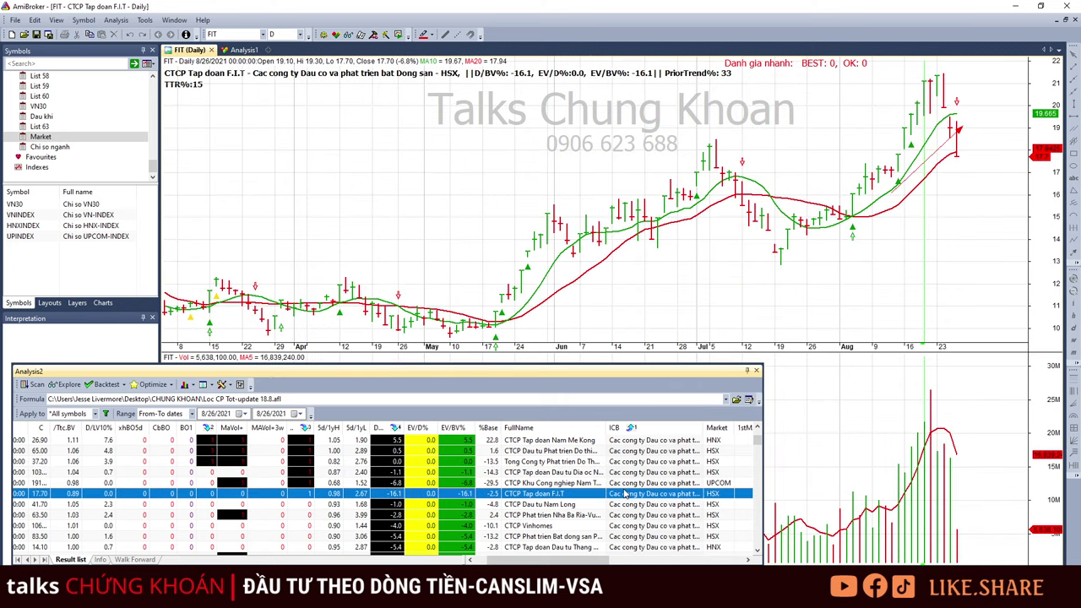
pyautogui.click(944, 102)
pyautogui.press('Right')
pyautogui.press('Right')
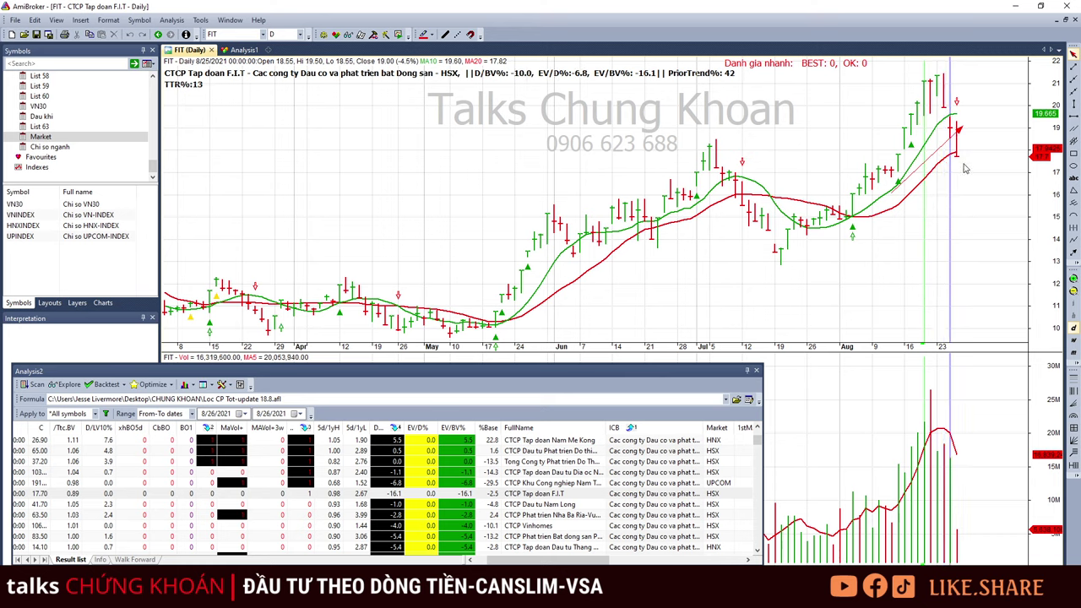
pyautogui.click(957, 159)
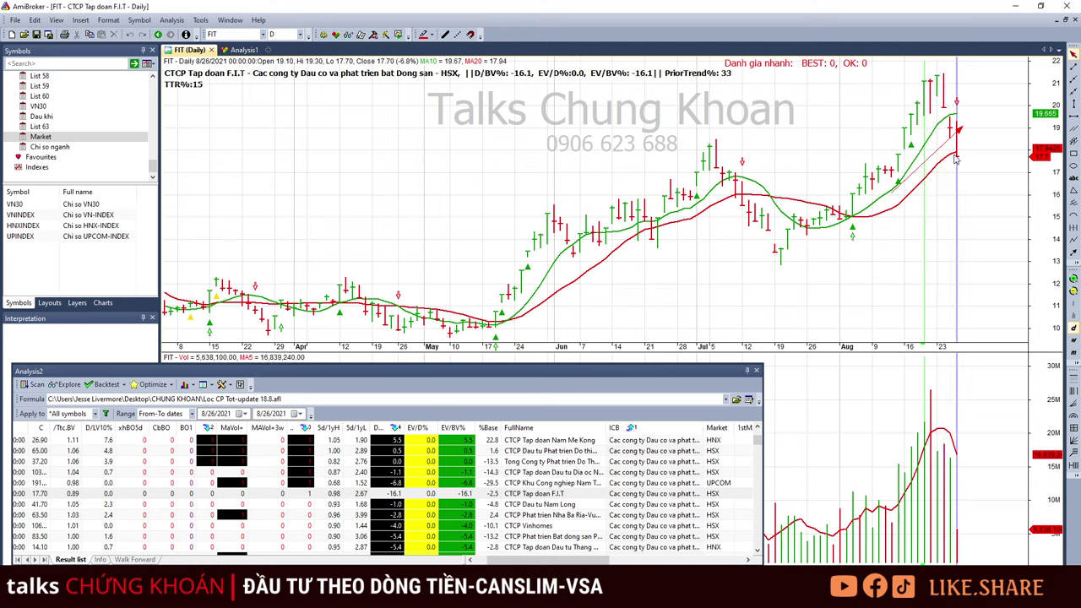
pyautogui.moveTo(982, 226)
pyautogui.click(889, 259)
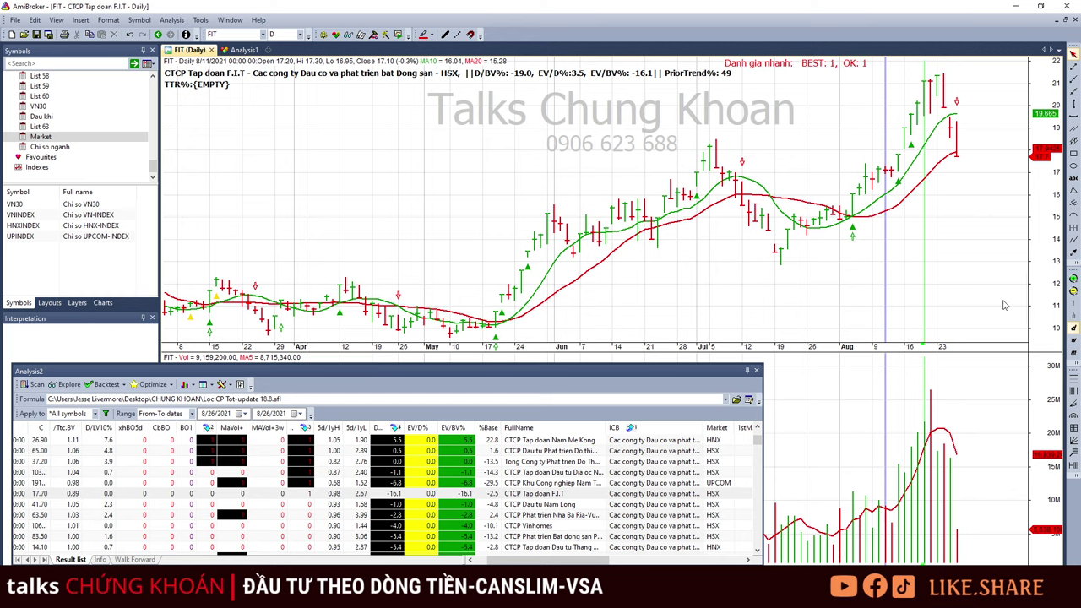
# Chart the NLG stock from the exploration results and inspect its bars for 23 to 26 August 2021.
pyautogui.click(545, 505)
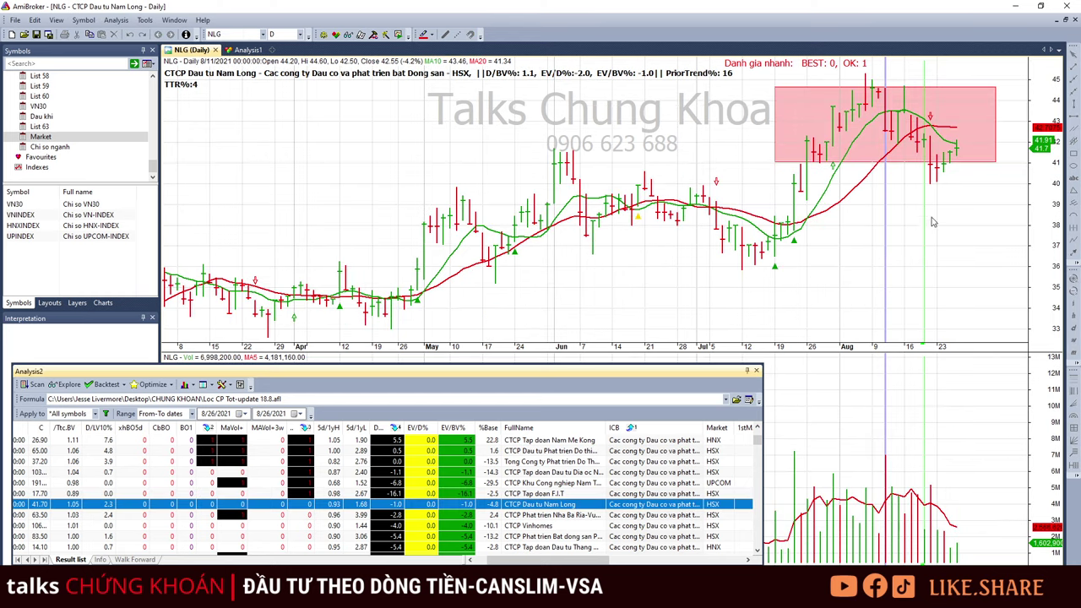
pyautogui.click(902, 169)
pyautogui.click(943, 209)
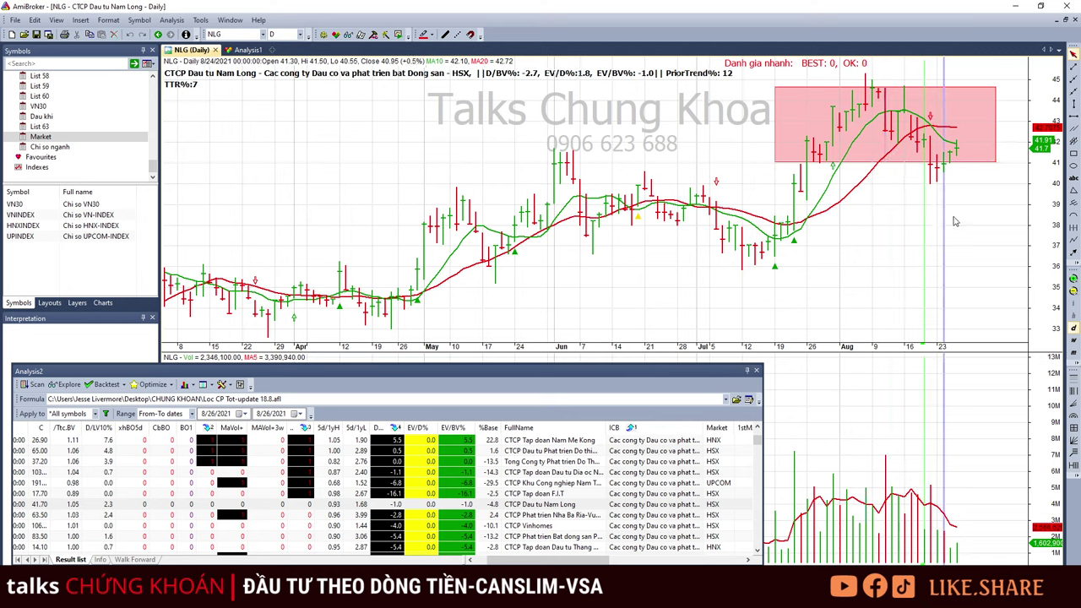
pyautogui.click(948, 197)
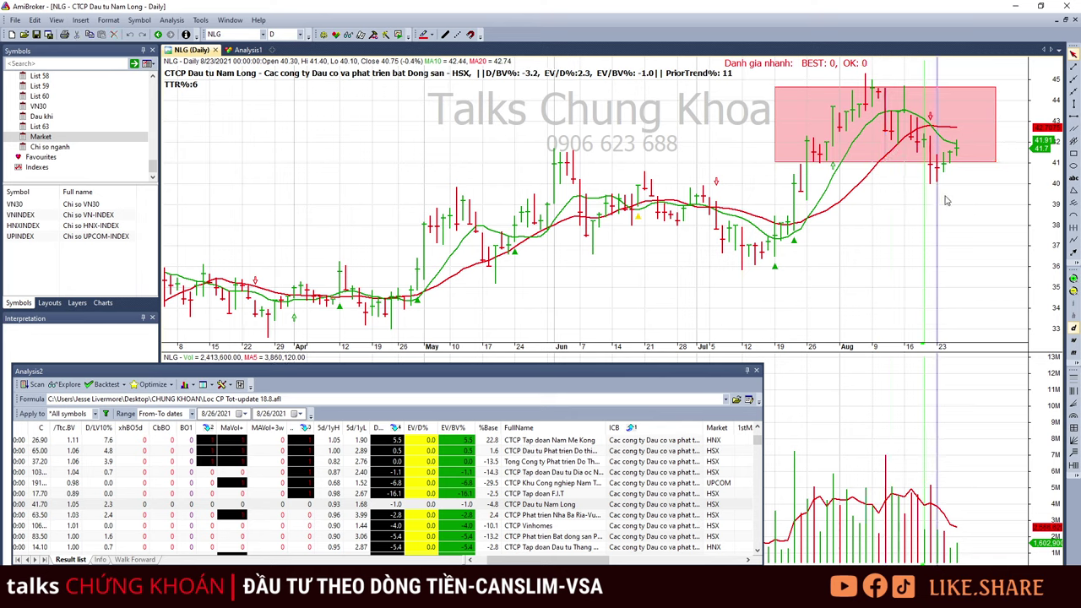
pyautogui.click(950, 199)
pyautogui.click(956, 187)
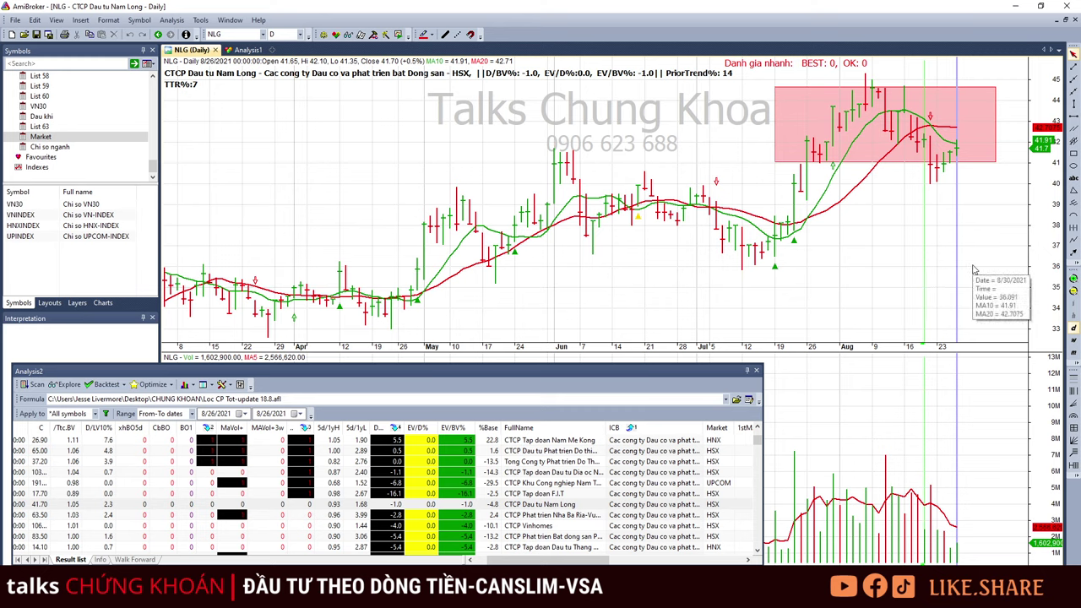
# Go back through NLG's daily bars to 20 August 2021 and forward again to 26 August, comparing price and volume.
pyautogui.press('Left')
pyautogui.press('Left')
pyautogui.press('Left')
pyautogui.press('Left')
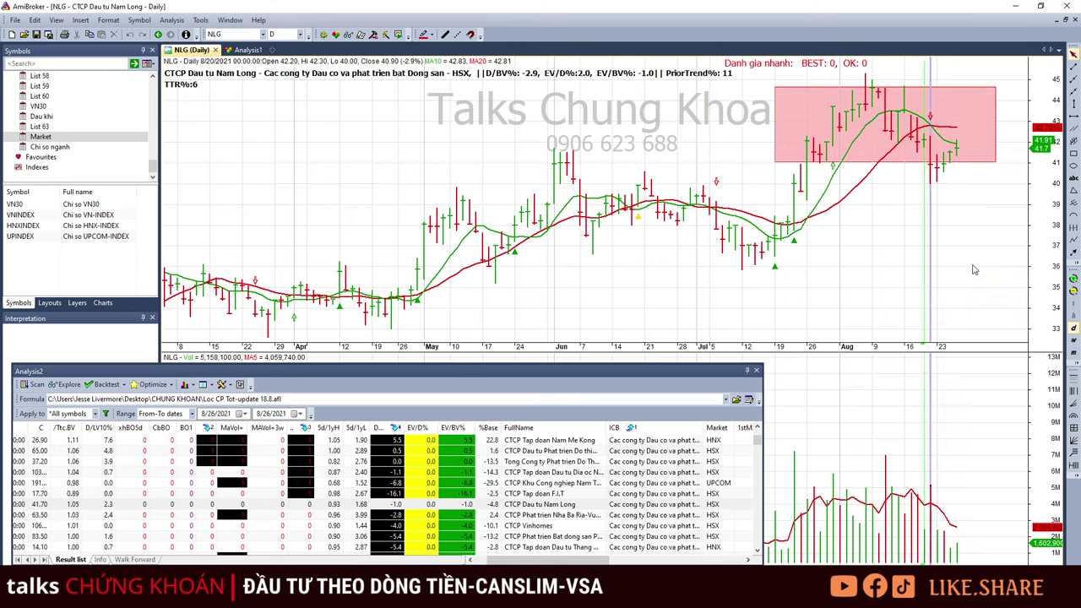
pyautogui.press('Right')
pyautogui.press('Right')
pyautogui.press('Right')
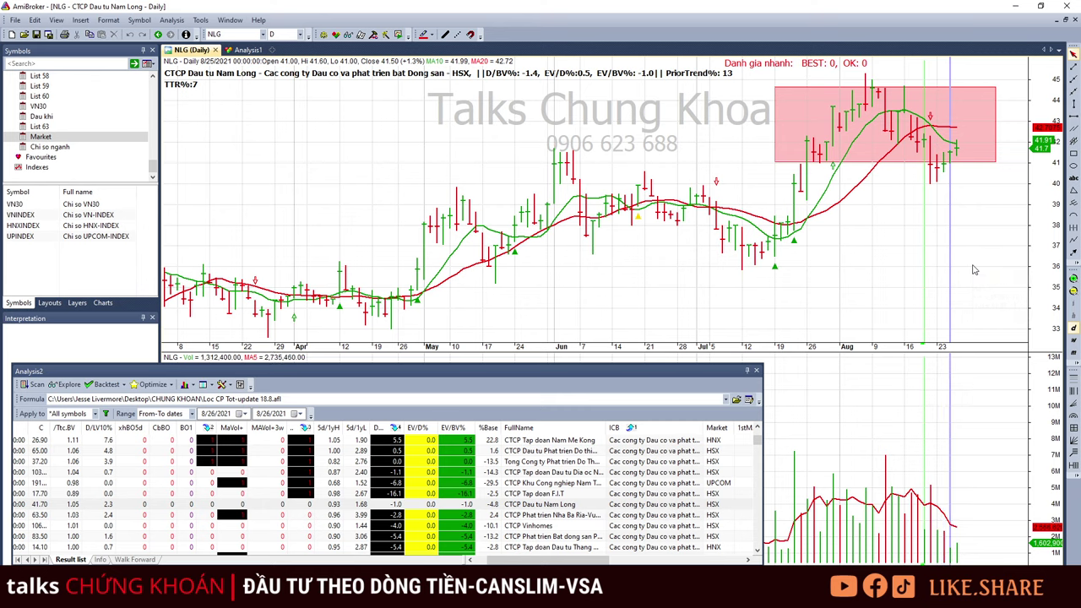
pyautogui.press('Right')
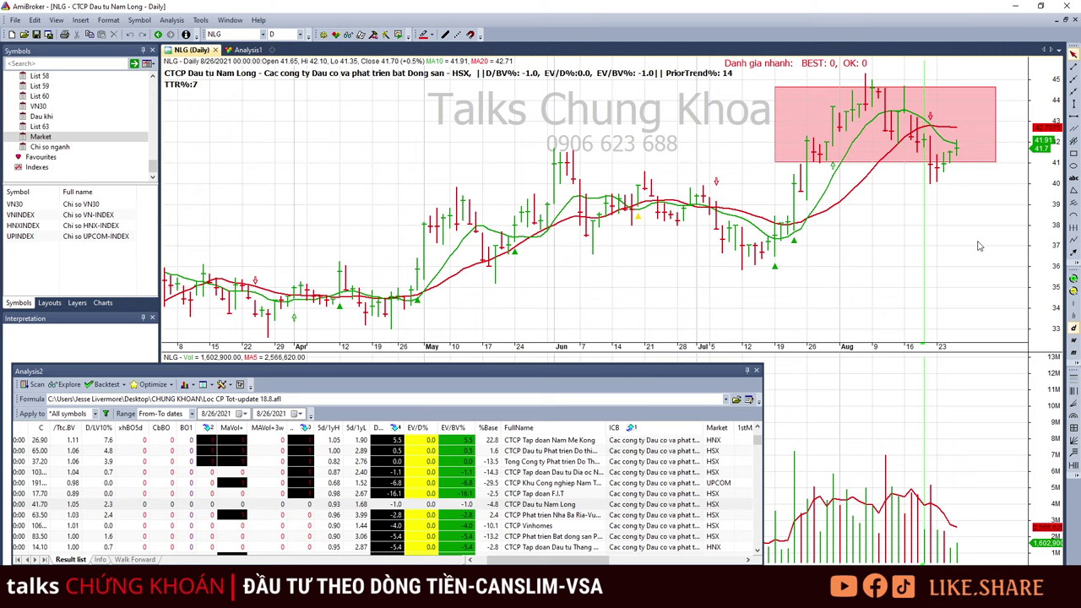
# Chart the HDC stock from the exploration results and add a text label "sos" just below its latest bars.
pyautogui.click(619, 512)
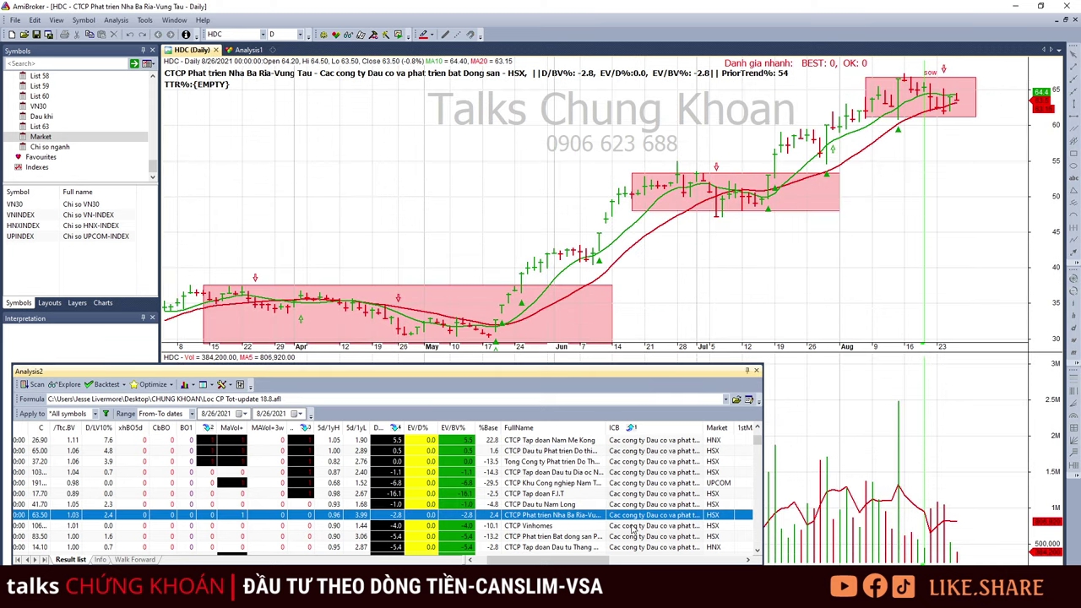
pyautogui.click(944, 151)
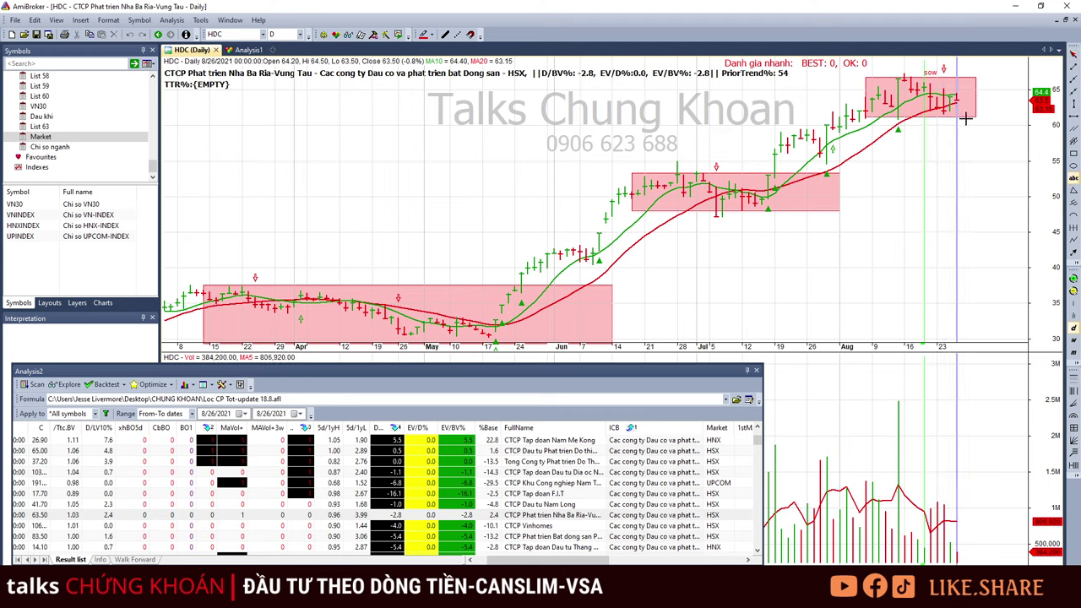
pyautogui.write('sos')
pyautogui.click(972, 141)
pyautogui.click(984, 157)
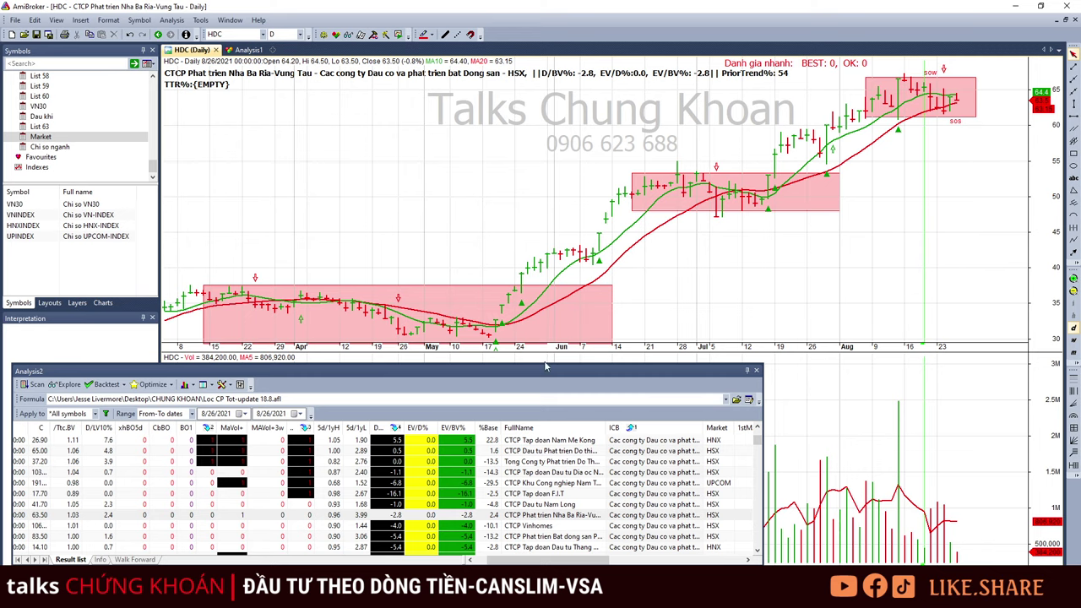
# Chart the VHM stock from the exploration results and inspect its bars for 25 and 26 August 2021.
pyautogui.click(549, 527)
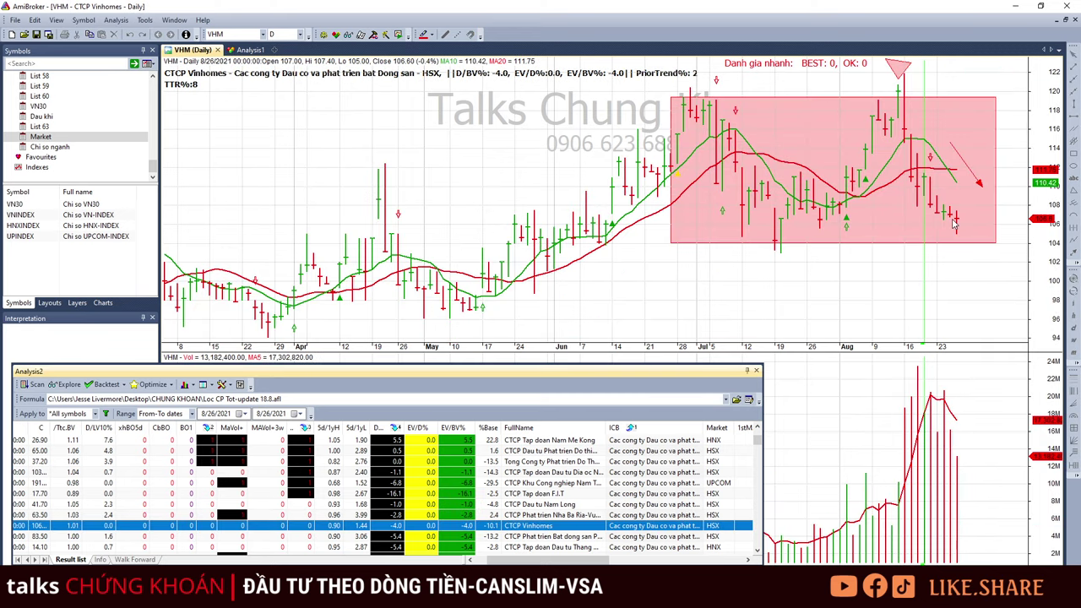
pyautogui.click(951, 232)
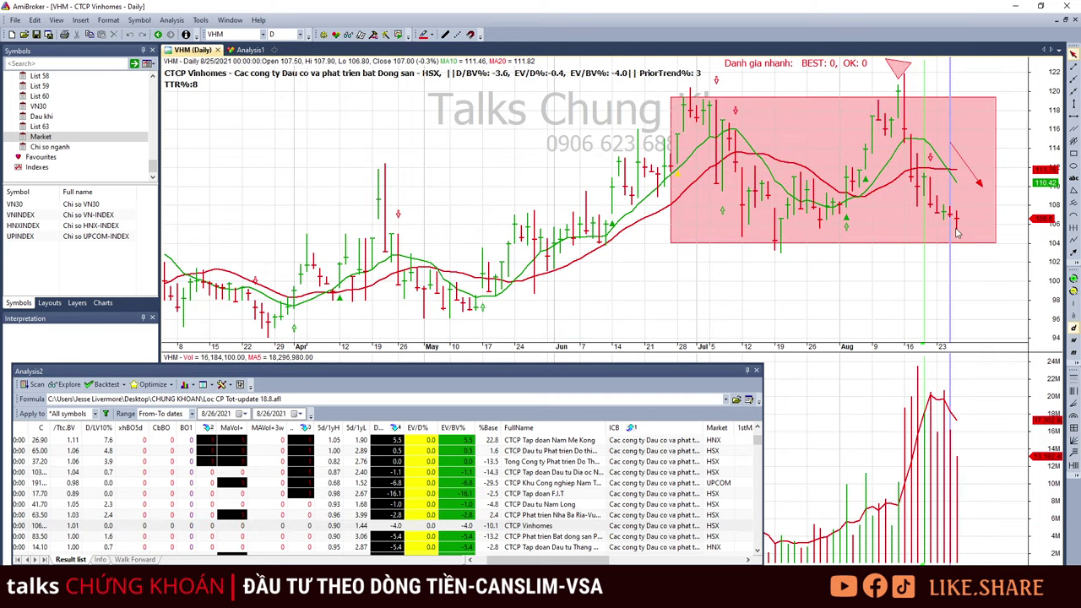
pyautogui.click(957, 315)
# Chart PDR and TIG from the exploration results, and extend TIG's August rectangle past the latest bars and slightly lower.
pyautogui.scroll(-1, 473, 525)
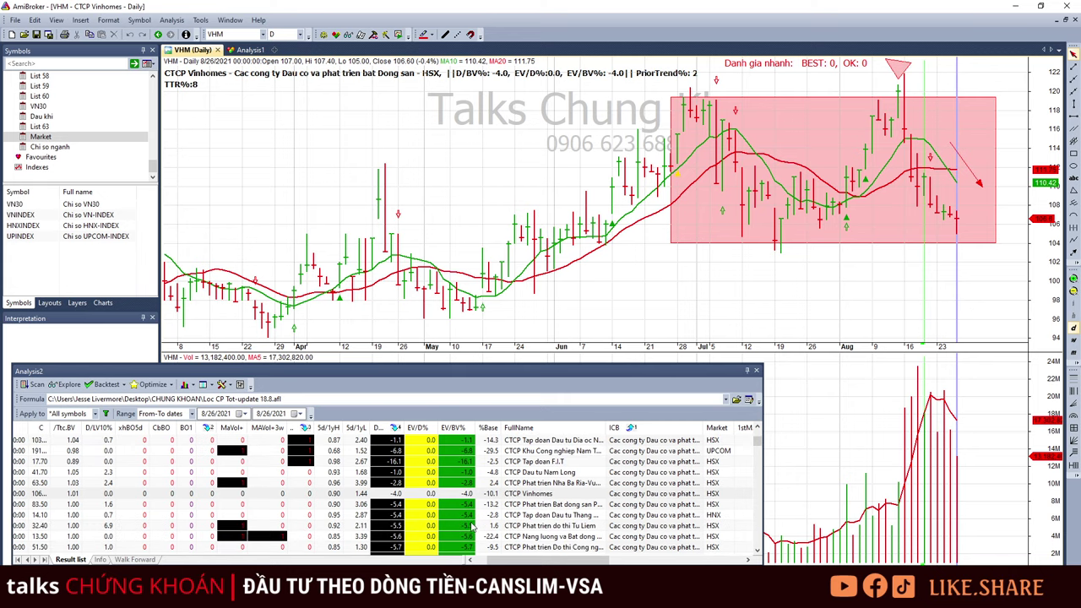
pyautogui.click(500, 506)
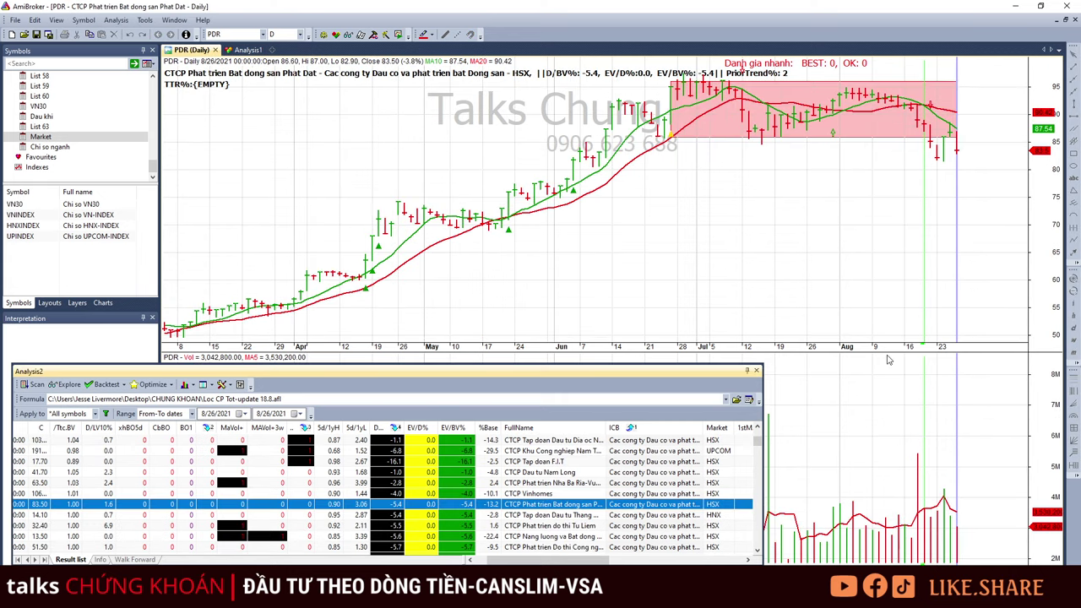
pyautogui.click(511, 517)
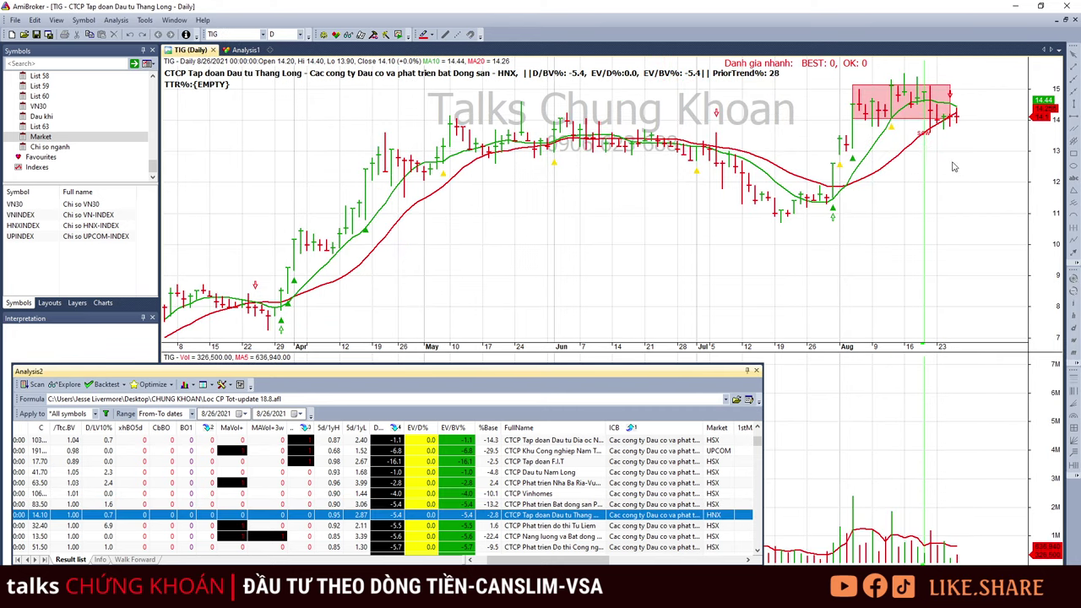
pyautogui.click(945, 153)
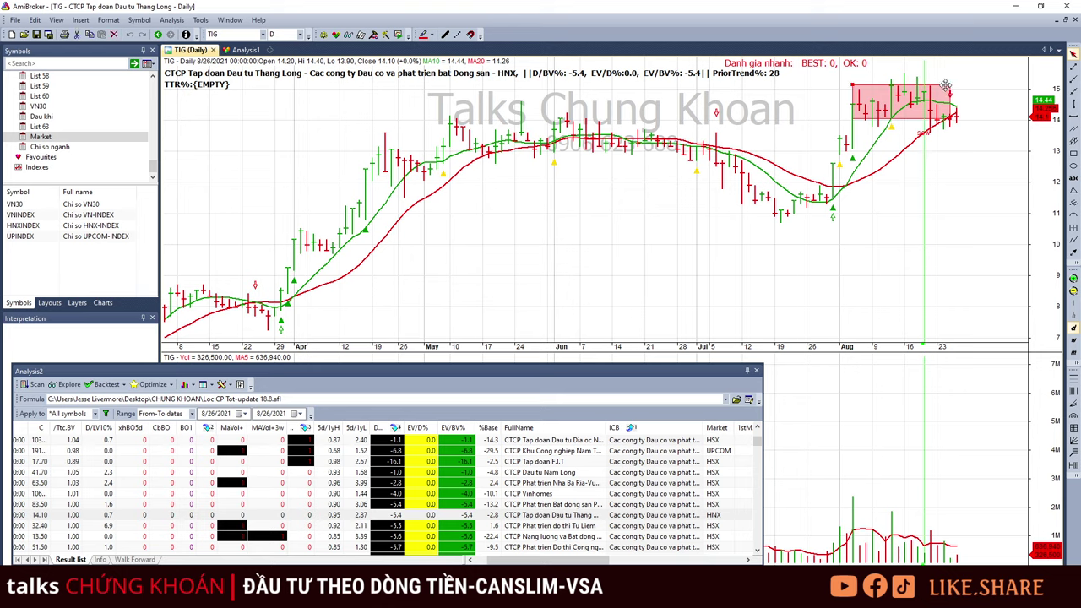
pyautogui.moveTo(952, 117); pyautogui.dragTo(982, 125)
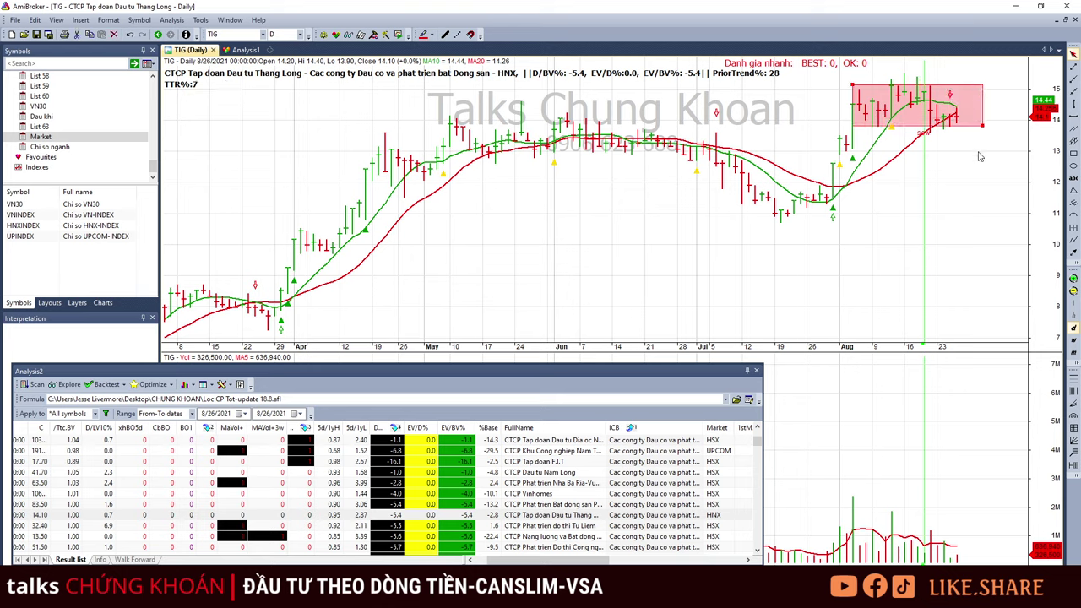
# Inspect TIG's August volume bars, ending with 25 and 26 August 2021.
pyautogui.click(912, 555)
pyautogui.click(955, 558)
pyautogui.click(951, 552)
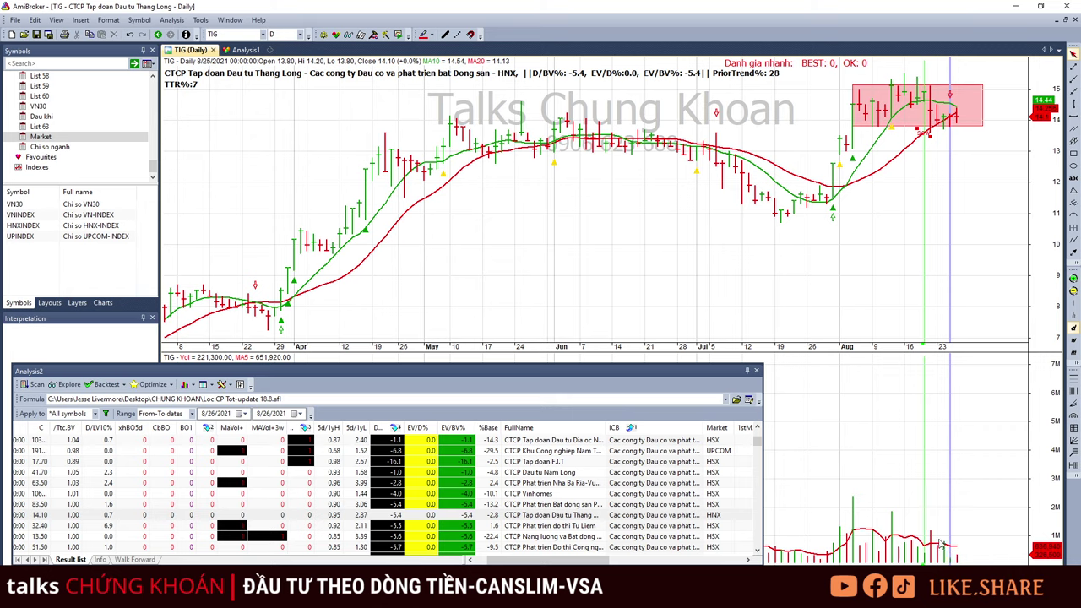
pyautogui.click(957, 549)
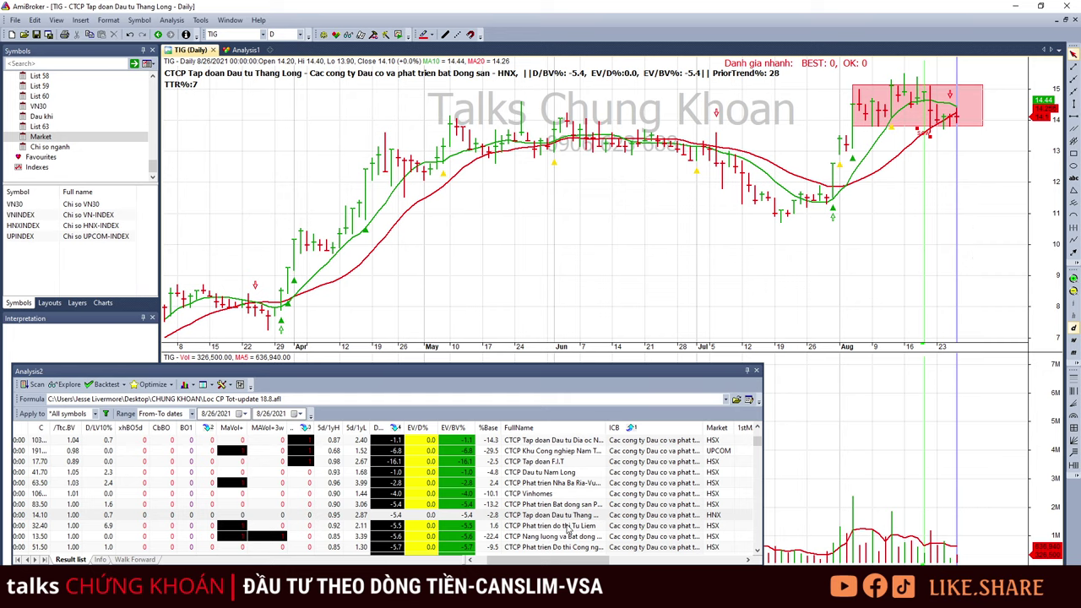
# Chart the NTL stock and compare its price and volume for 24 to 26 August 2021.
pyautogui.click(610, 372)
pyautogui.press('Down')
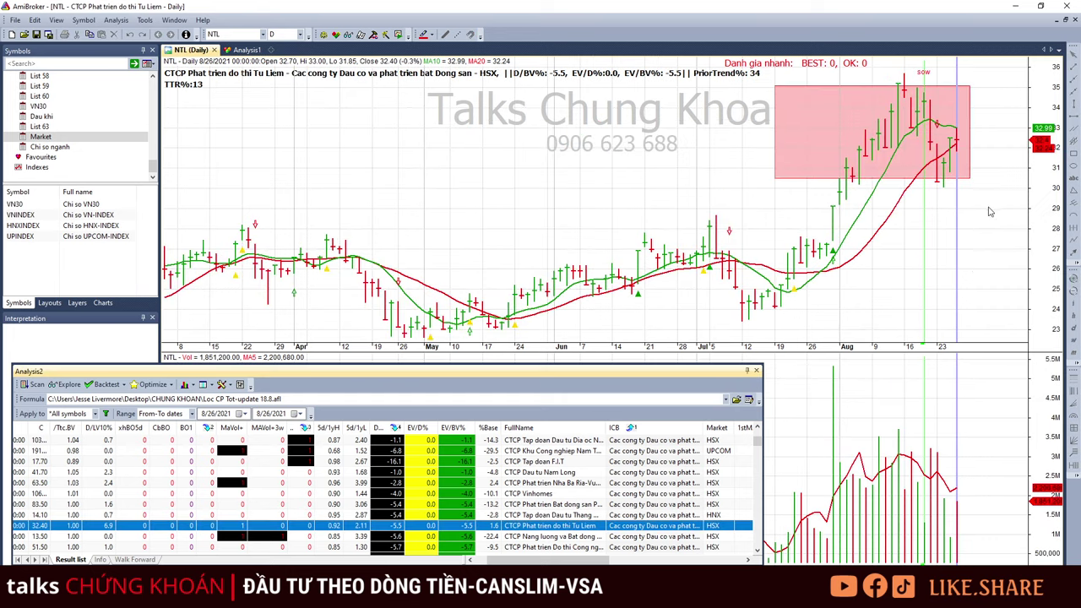
pyautogui.click(991, 212)
pyautogui.click(944, 192)
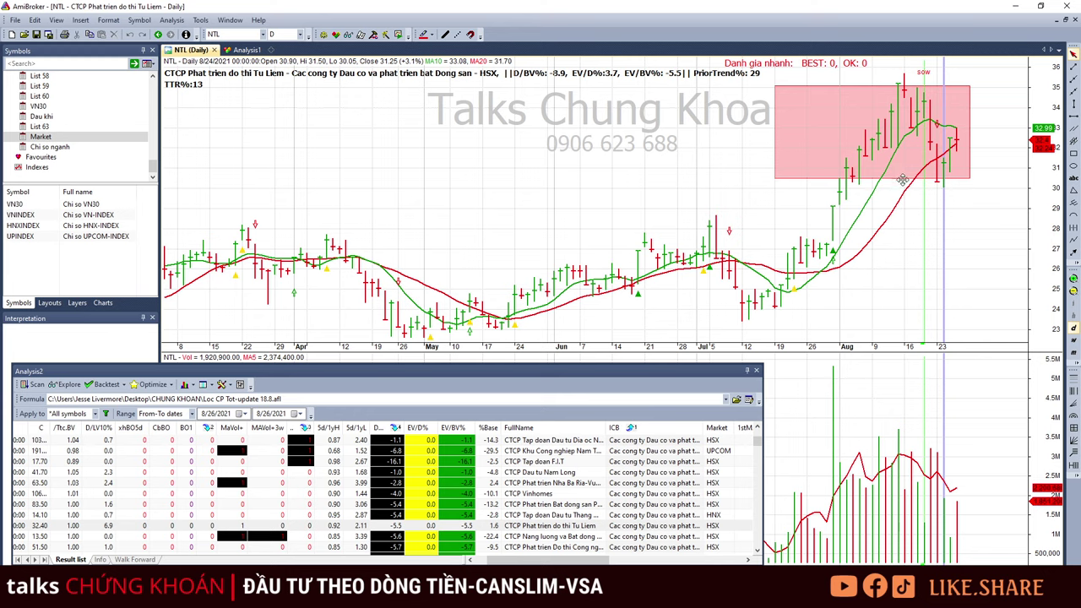
pyautogui.click(954, 194)
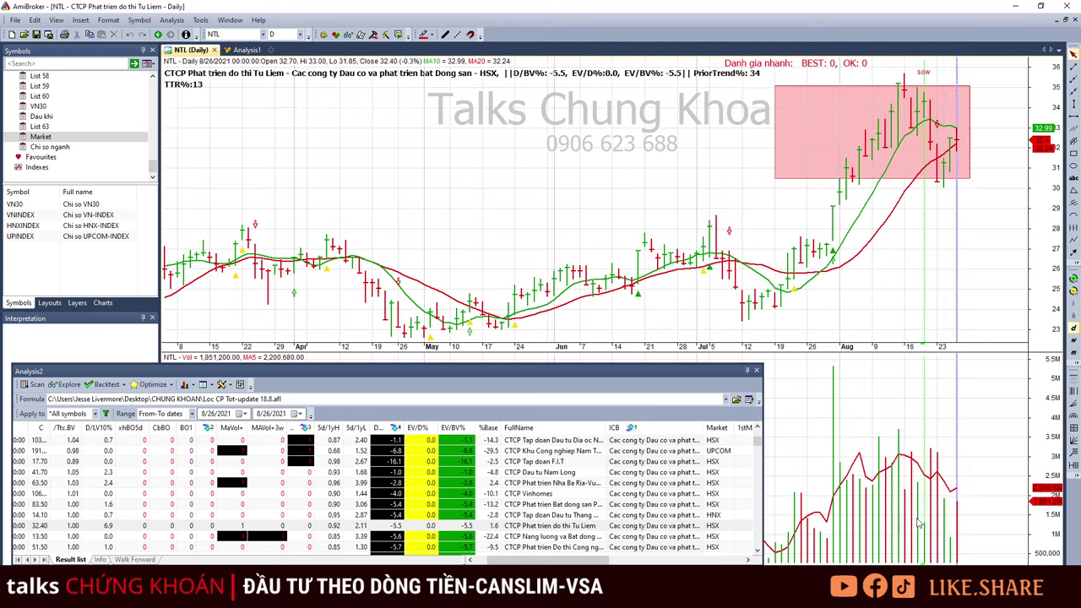
pyautogui.click(951, 224)
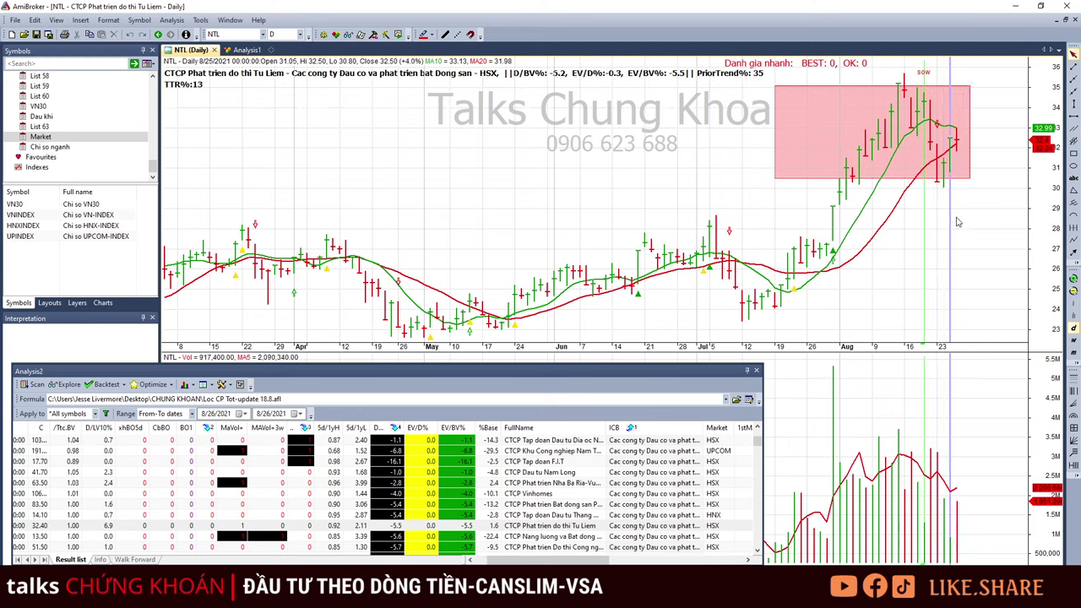
pyautogui.click(975, 220)
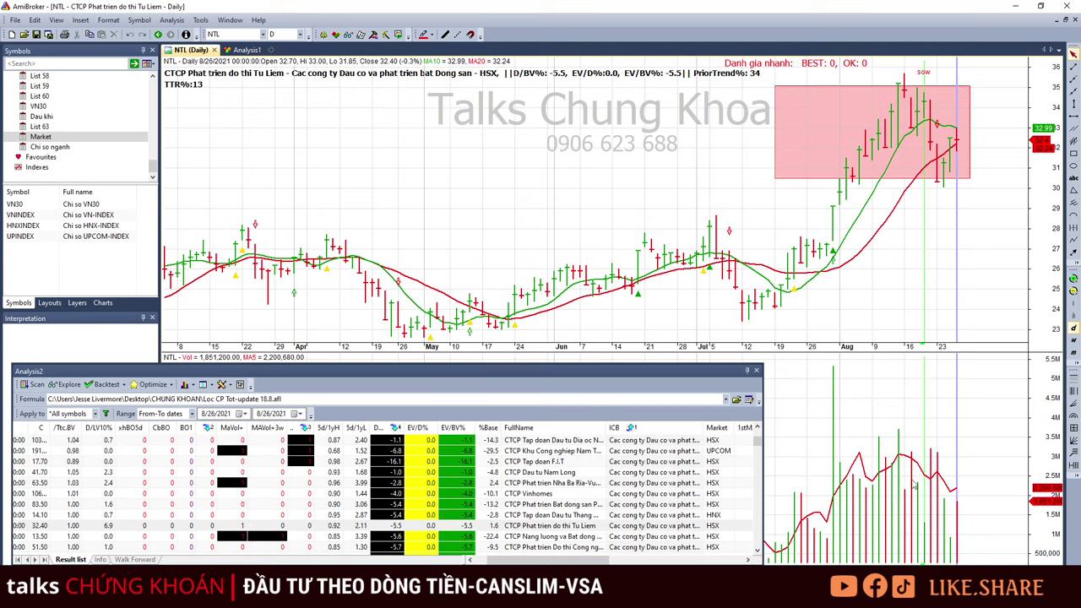
pyautogui.click(949, 553)
pyautogui.click(981, 250)
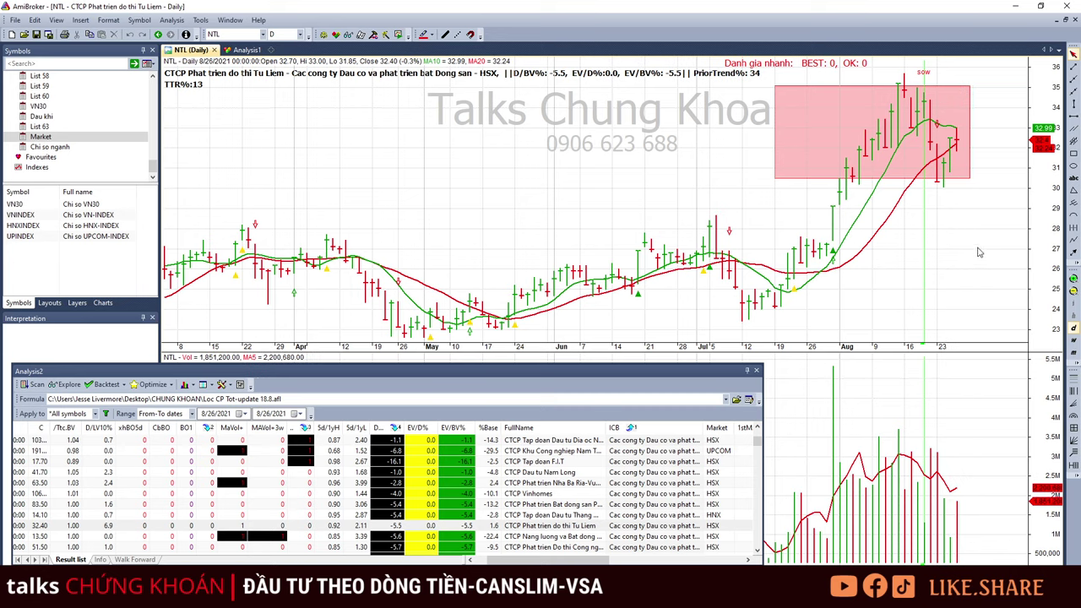
# Review the charts of TEG, D2D and SCR one after another from the exploration results.
pyautogui.click(642, 538)
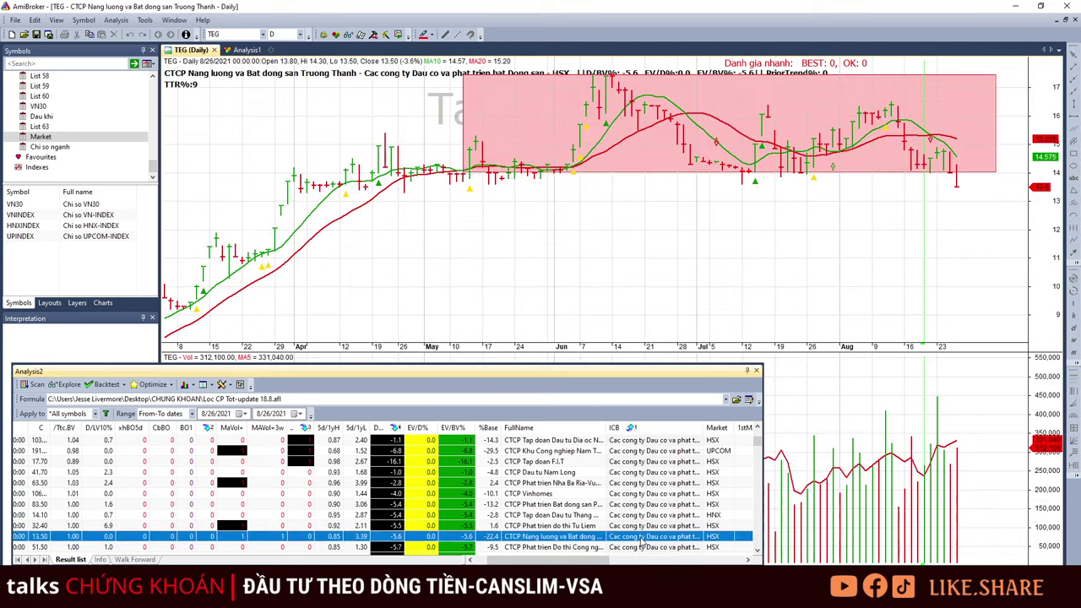
pyautogui.press('Down')
pyautogui.press('Up')
pyautogui.press('Down')
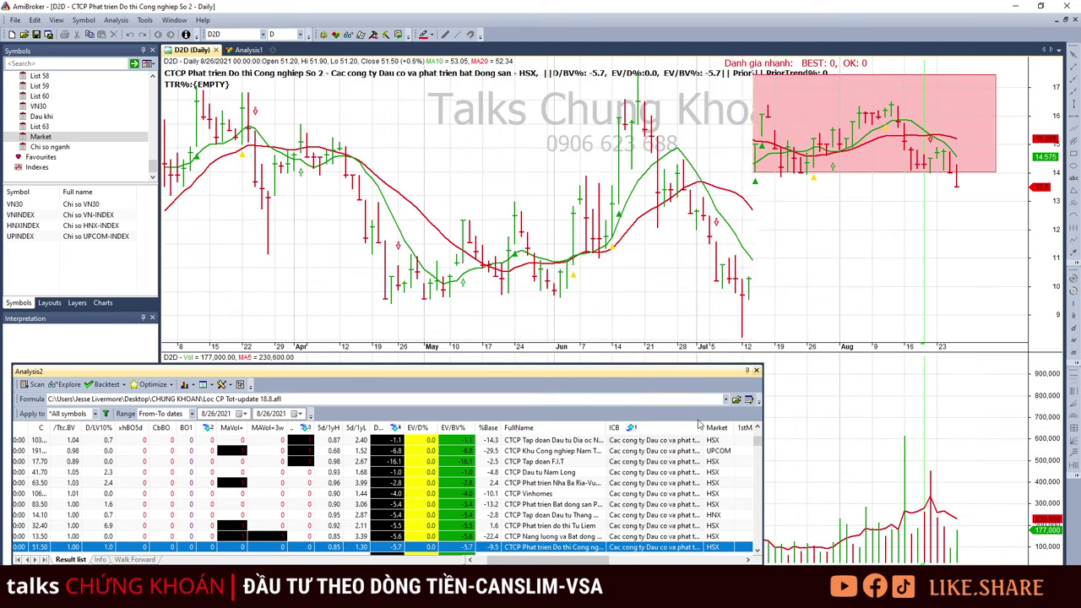
pyautogui.press('Down')
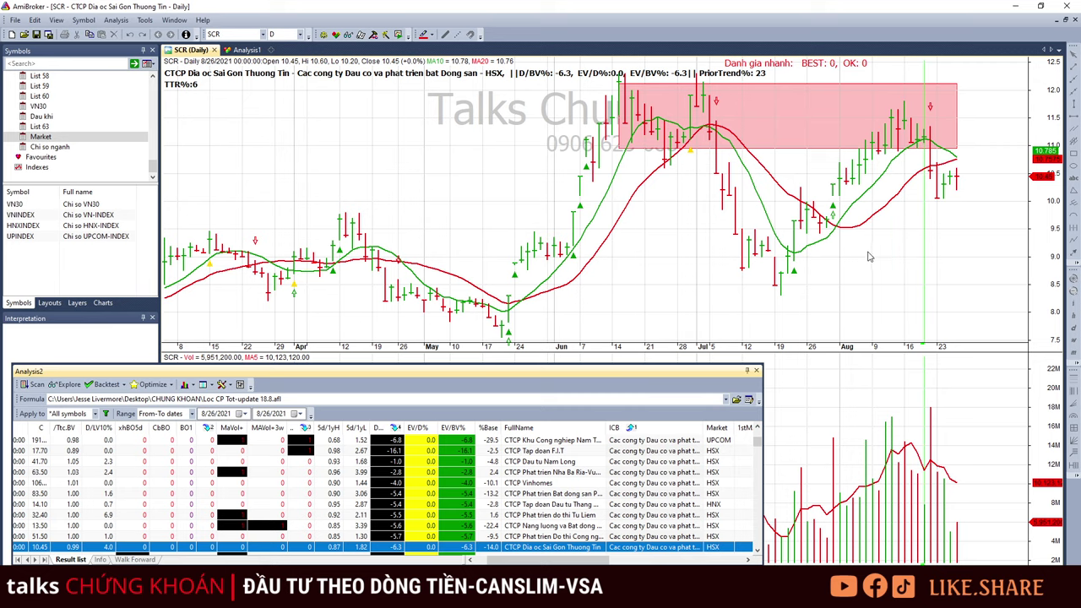
# Chart the DIG stock from the exploration results and inspect its bars for 24, 25 and 26 August 2021.
pyautogui.press('Down')
pyautogui.press('Down')
pyautogui.press('Up')
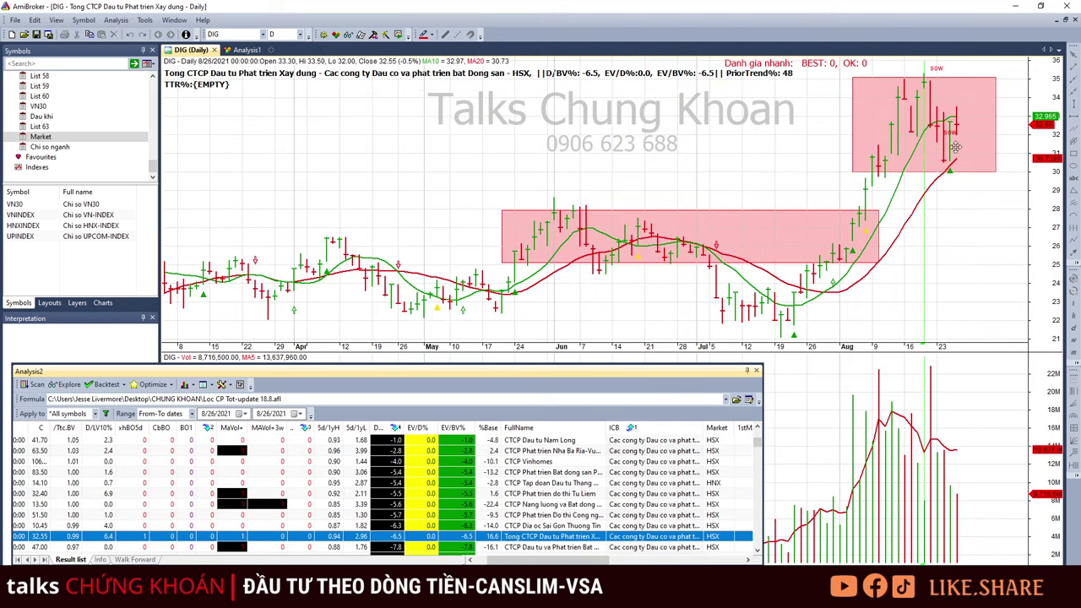
pyautogui.click(947, 219)
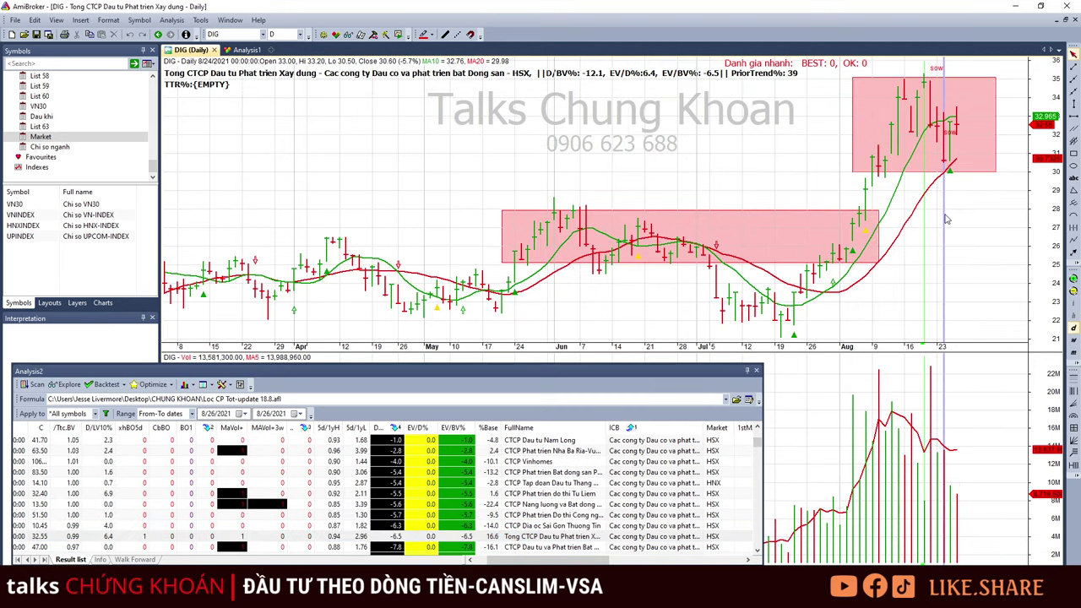
pyautogui.click(951, 219)
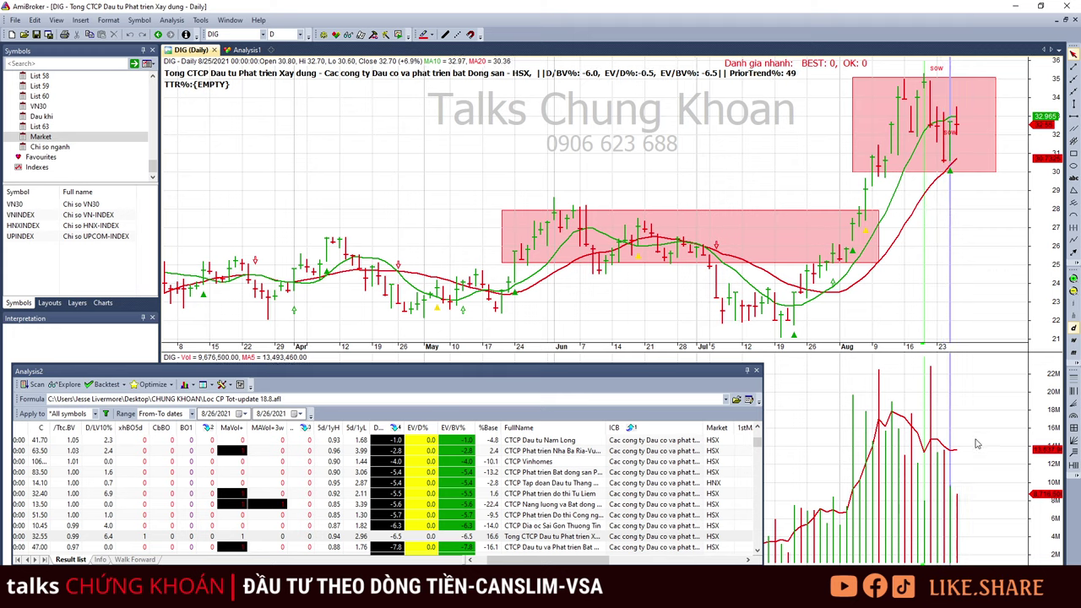
pyautogui.click(962, 189)
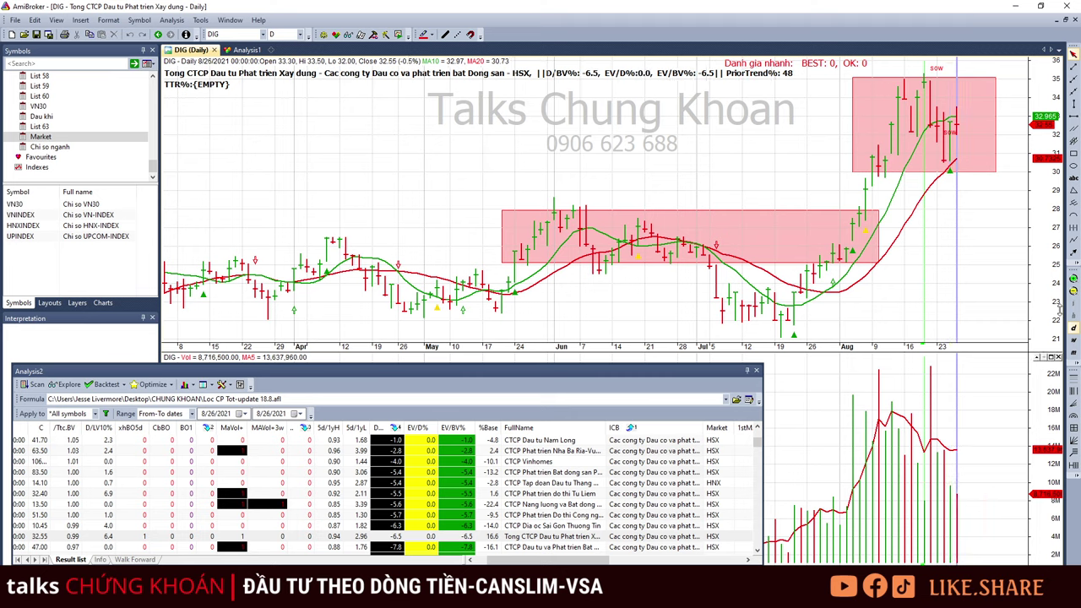
# Remove the lower "sow" label beside DIG's latest price bars and draw a falling arrow across its latest volume bars.
pyautogui.click(948, 132)
pyautogui.click(944, 157)
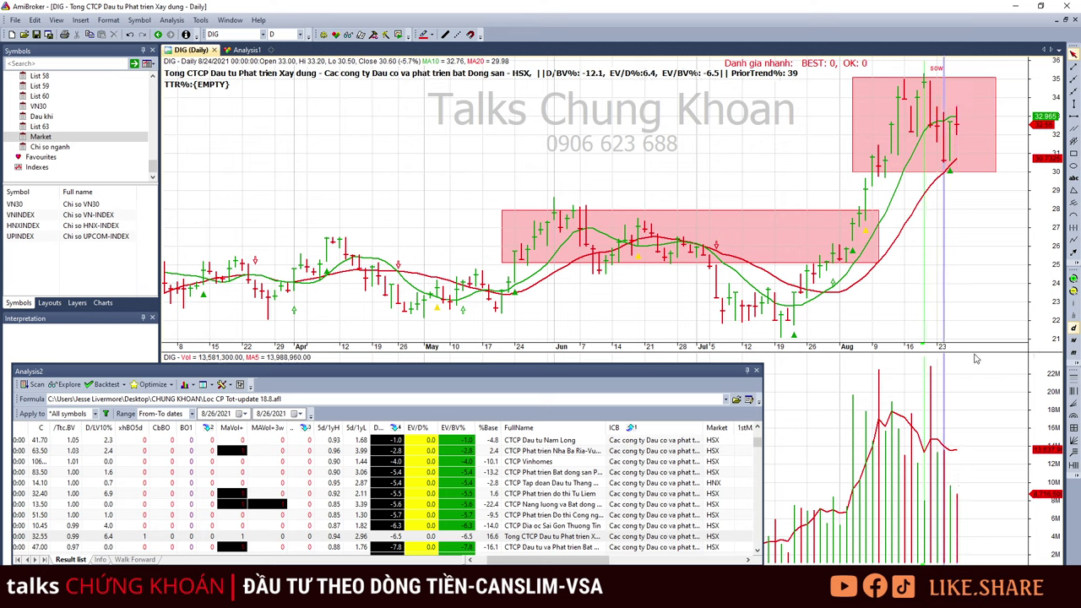
pyautogui.click(955, 225)
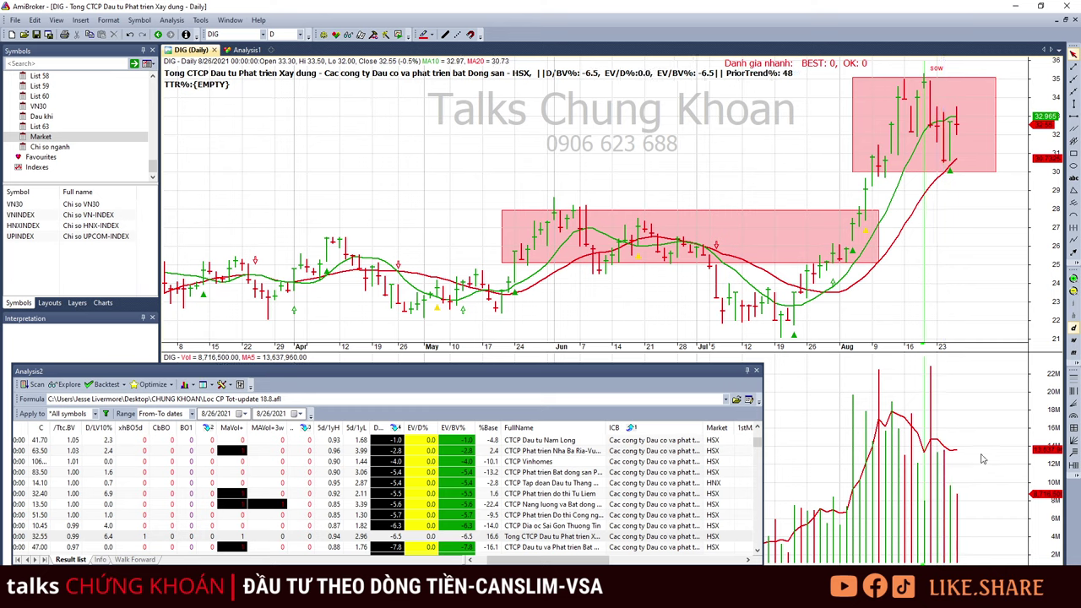
pyautogui.click(1074, 253)
pyautogui.moveTo(932, 414); pyautogui.dragTo(960, 522)
# Open the charts of the AGG and KDH stocks from the exploration results.
pyautogui.scroll(-3, 558, 507)
pyautogui.click(561, 515)
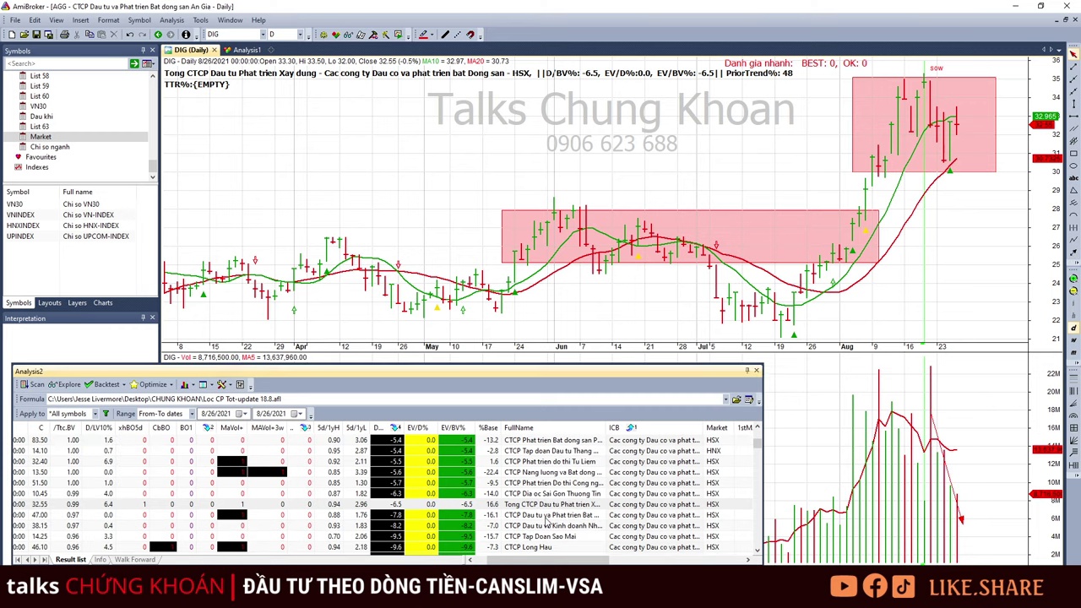
pyautogui.click(561, 525)
# Chart the LHG stock from the exploration results and delete the August rectangle and the rising arrow at its price peak.
pyautogui.scroll(-2, 566, 507)
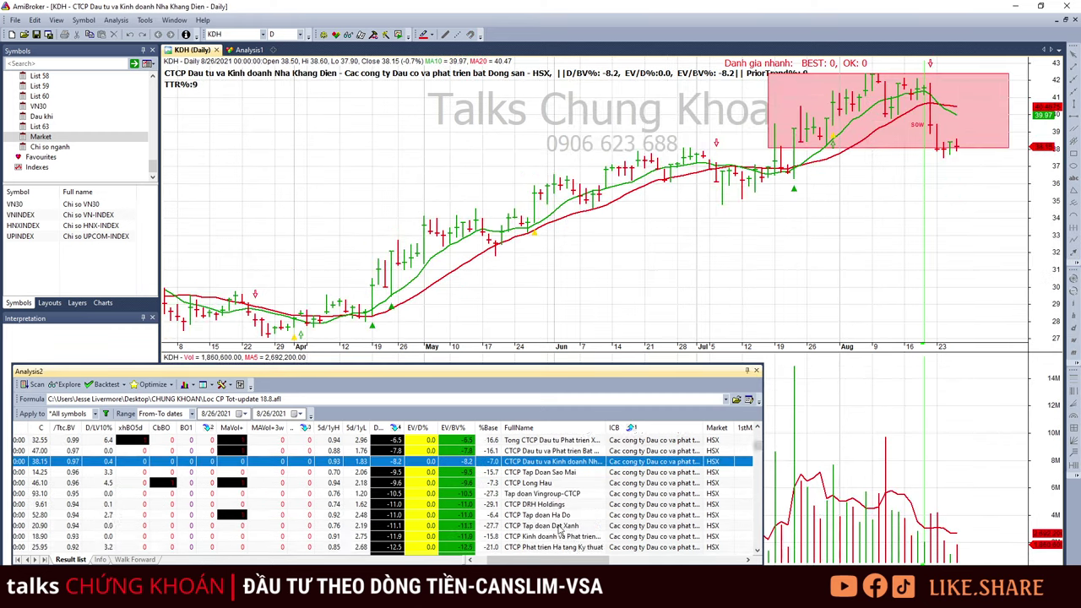
pyautogui.click(571, 483)
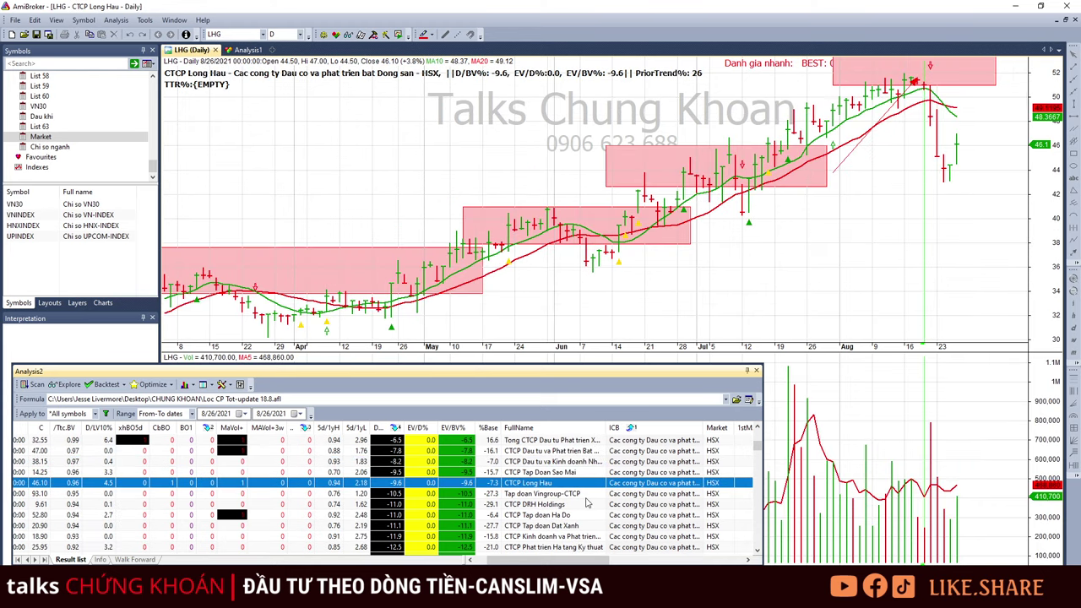
pyautogui.click(985, 82)
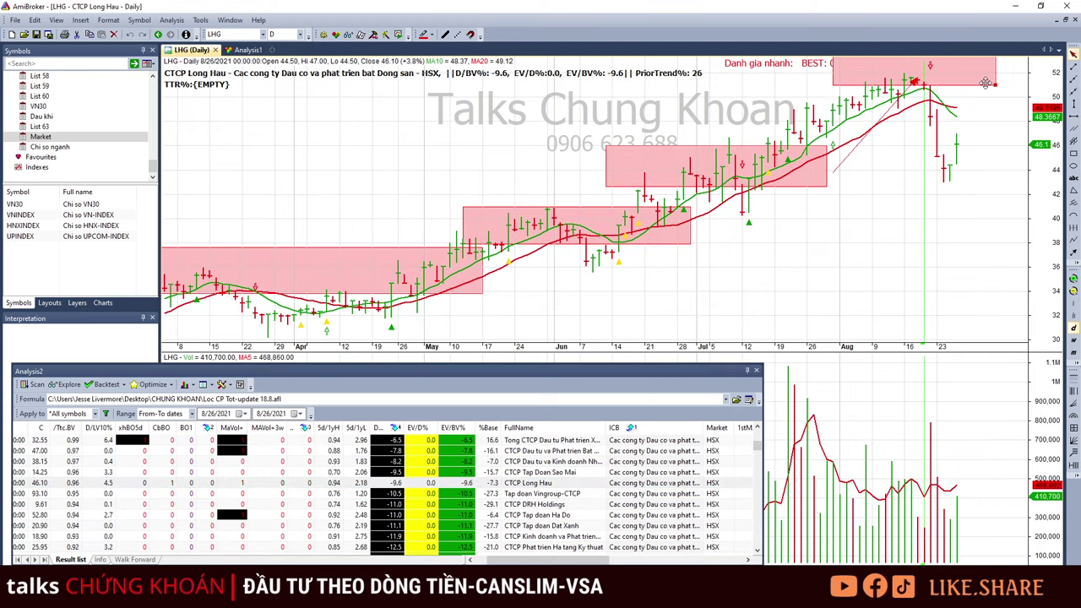
pyautogui.click(884, 116)
pyautogui.press('Delete')
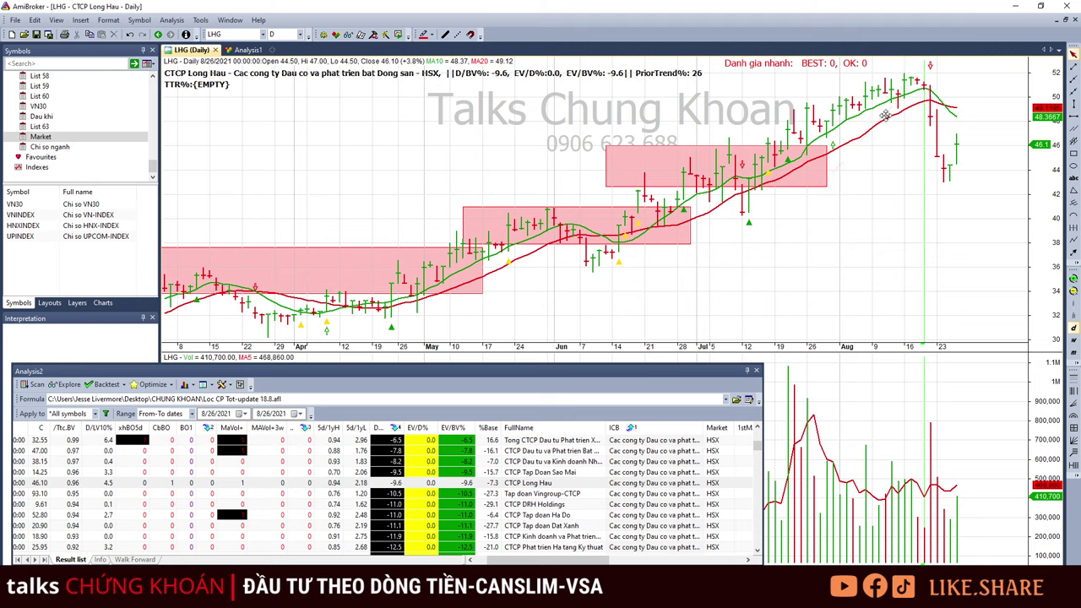
# Inspect LHG's bars around the start of its decline, including 19 and 20 August 2021.
pyautogui.click(933, 114)
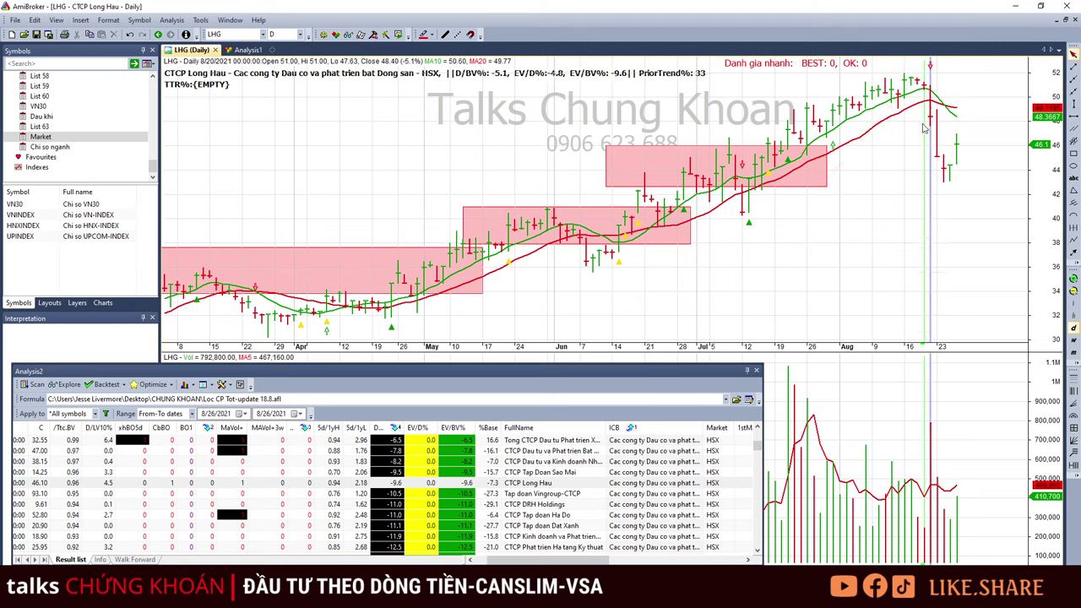
pyautogui.click(906, 129)
pyautogui.click(929, 110)
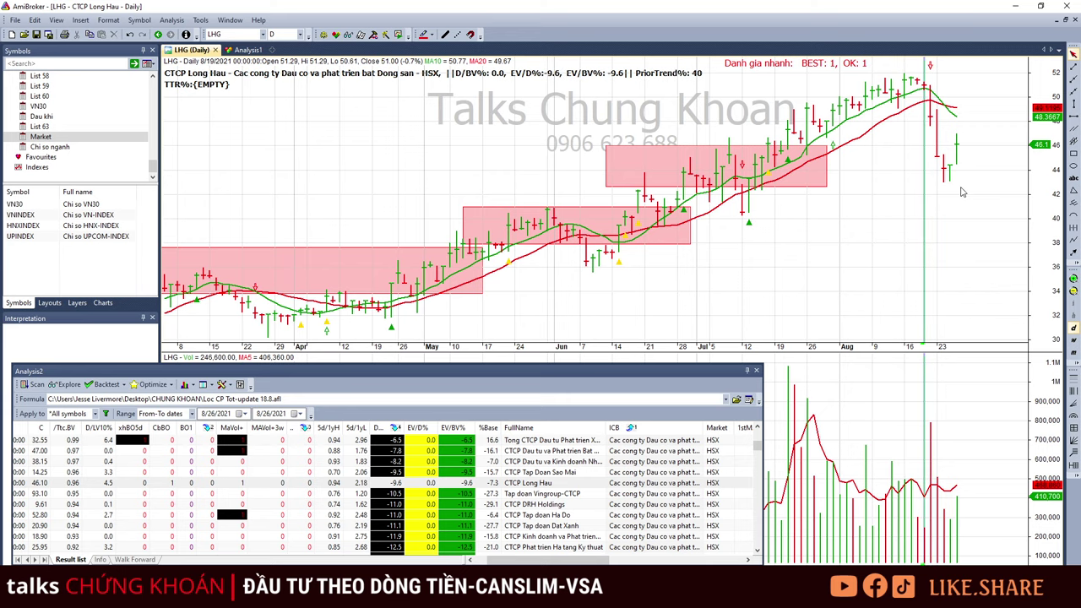
# Chart the VIC stock at its 26 August 2021 bar and bring the "Cong ty chung khoan" group into view in the results.
pyautogui.click(546, 494)
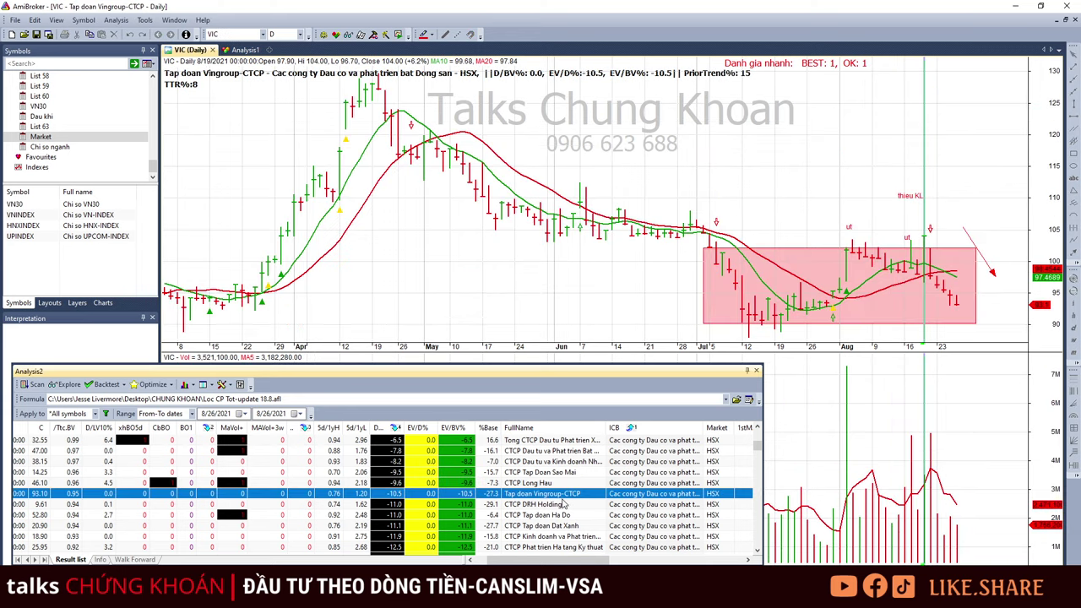
pyautogui.click(959, 212)
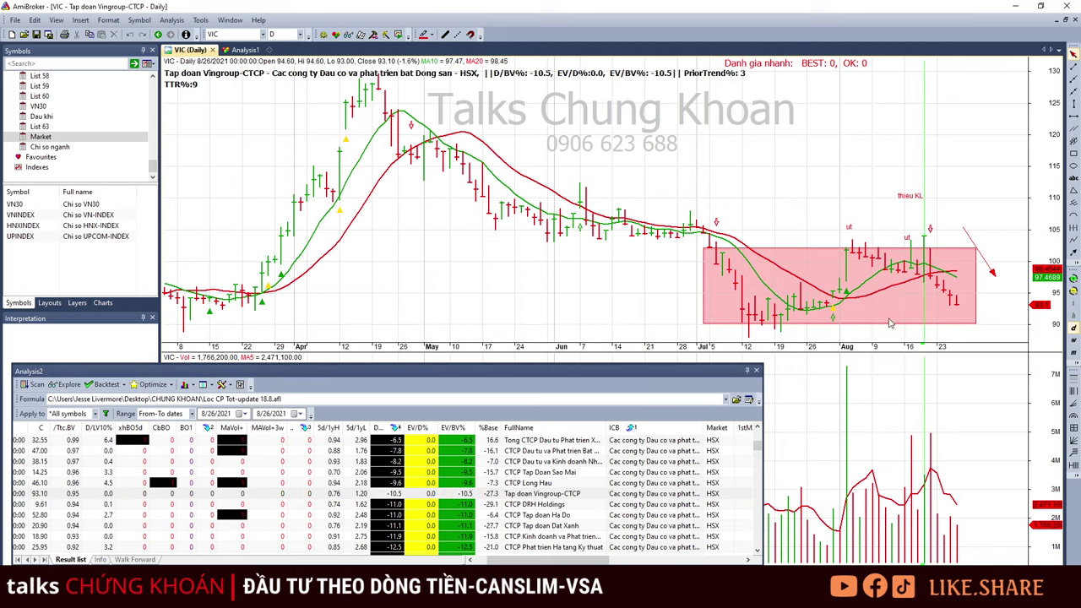
pyautogui.scroll(-5, 663, 499)
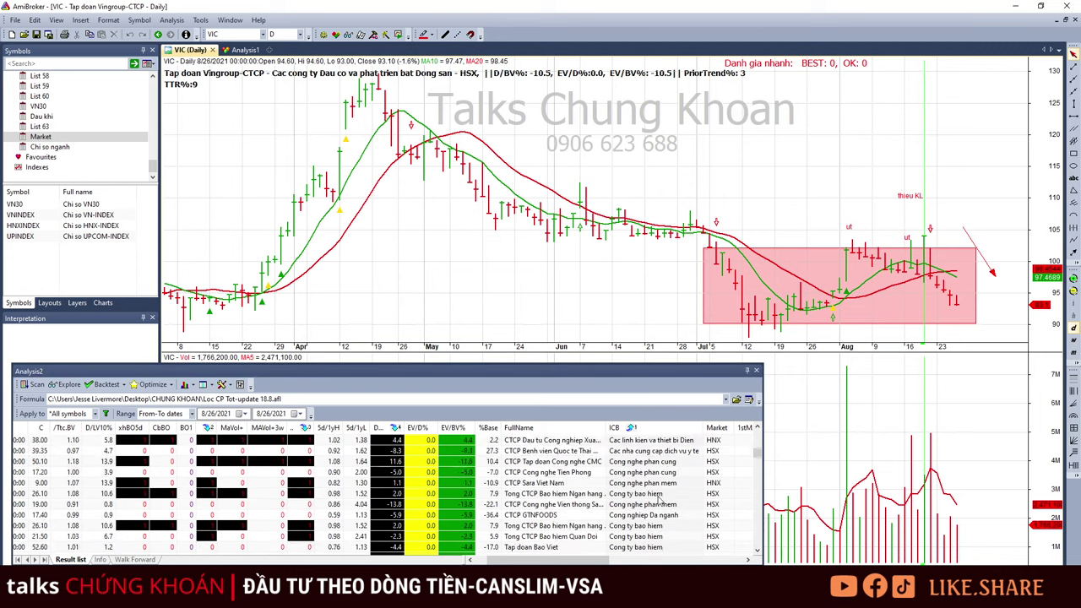
pyautogui.scroll(-5, 663, 498)
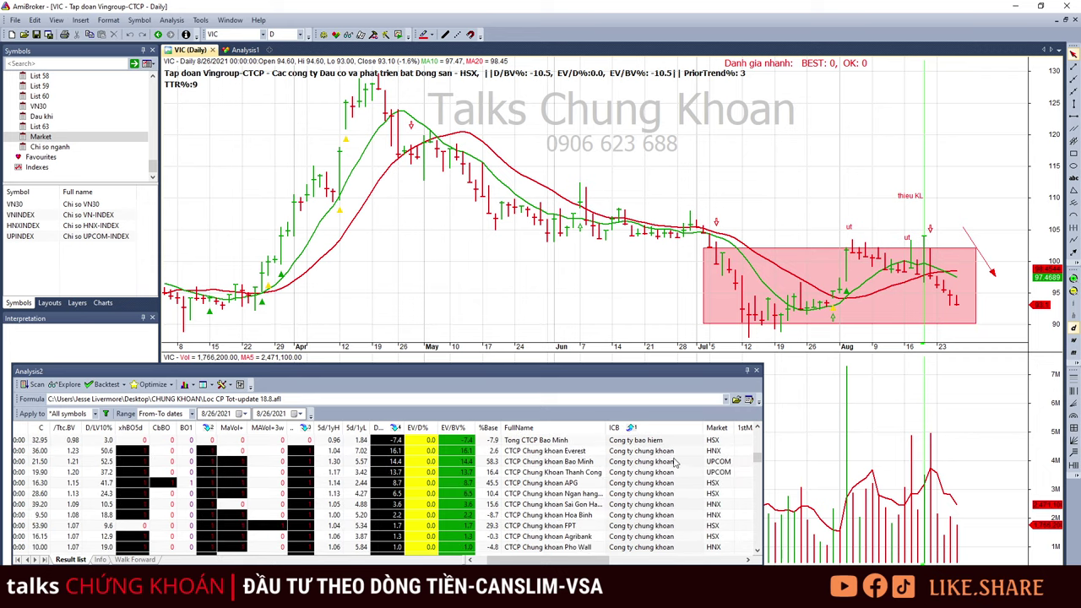
# Chart the EVS stock from the exploration results and draw a rising arrow over its July–August volume bars.
pyautogui.click(642, 451)
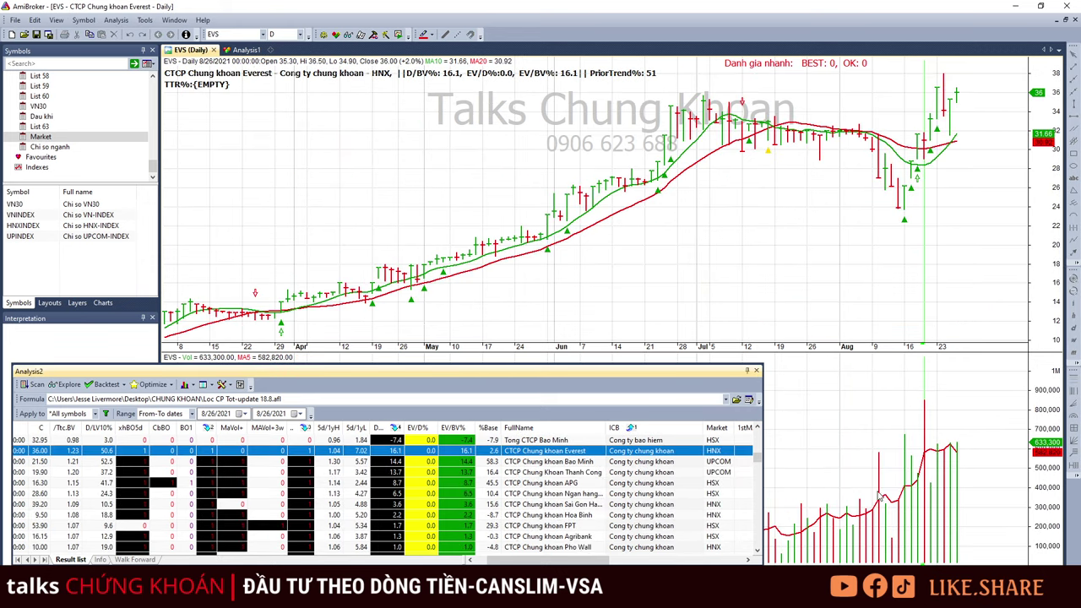
pyautogui.click(980, 371)
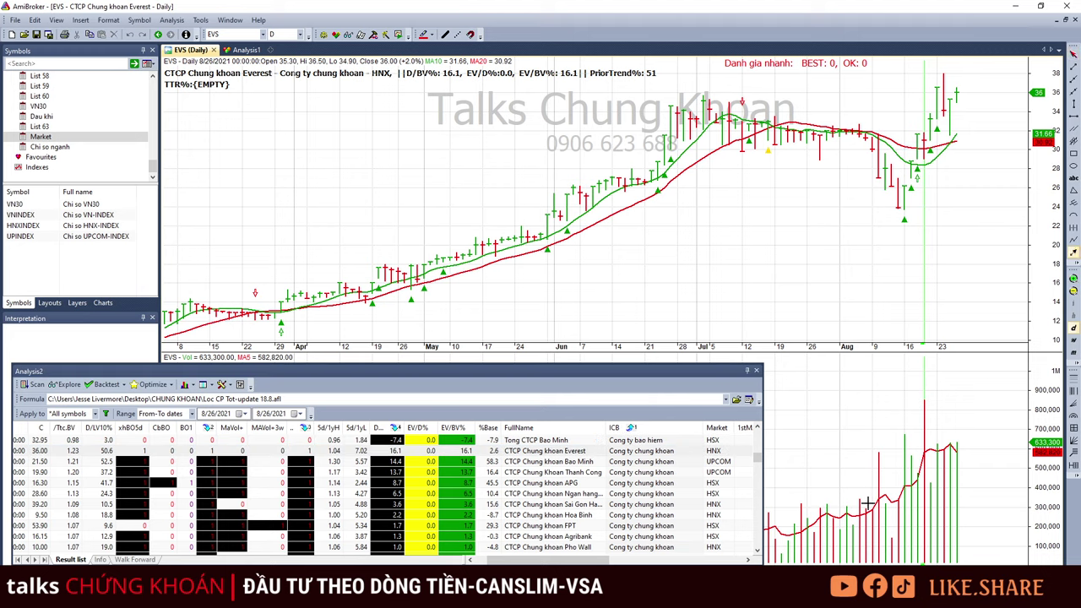
pyautogui.moveTo(815, 514); pyautogui.dragTo(963, 436)
# Inspect EVS's daily bars one by one from 23 to 26 August 2021.
pyautogui.click(938, 121)
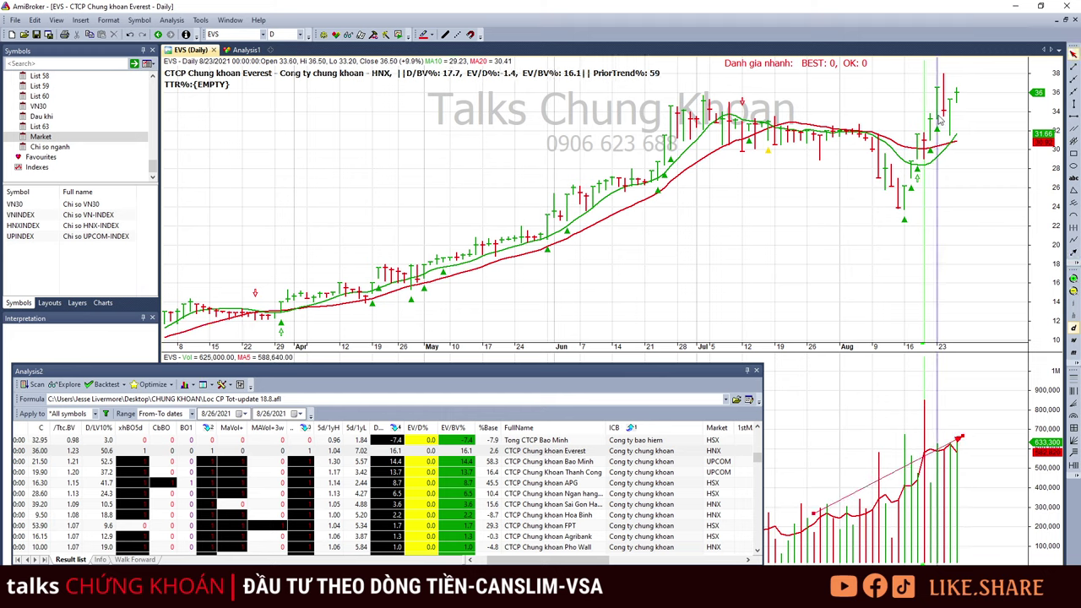
pyautogui.click(945, 120)
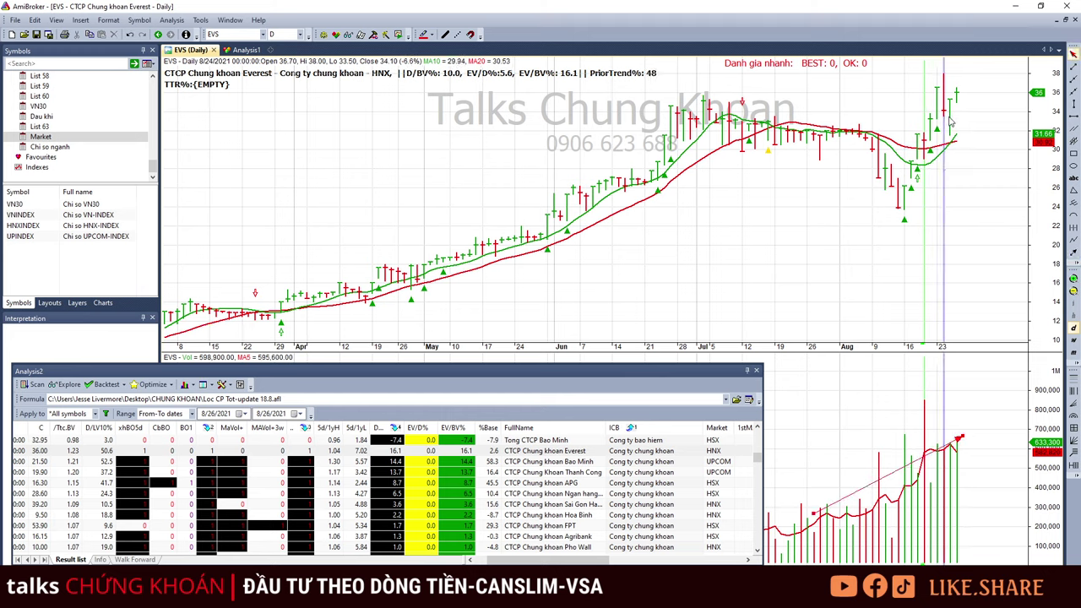
pyautogui.click(951, 121)
pyautogui.click(958, 294)
pyautogui.click(988, 140)
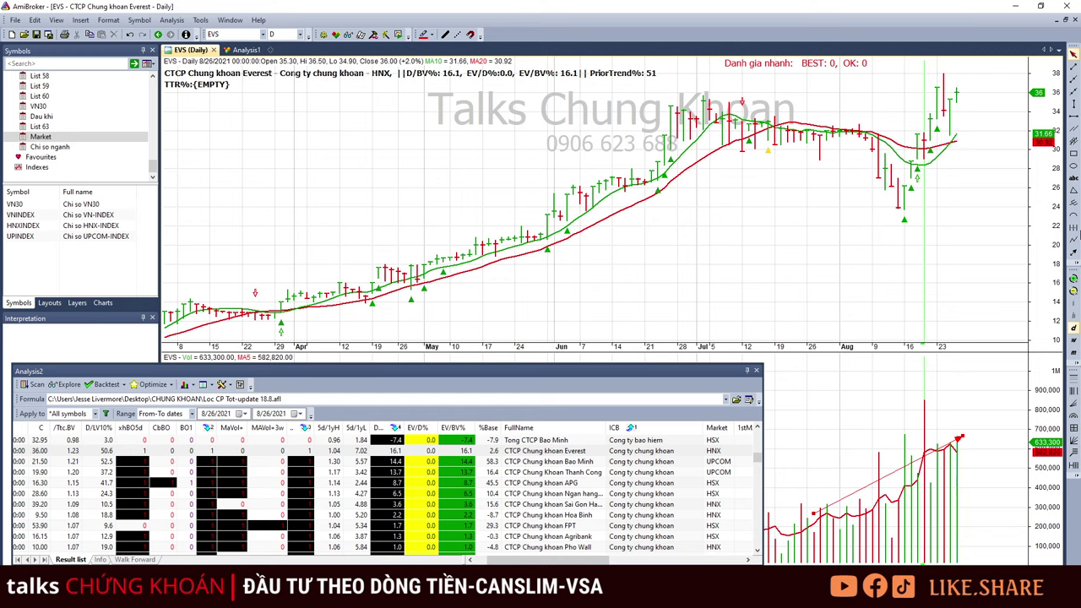
# Draw a rising arrow on EVS's price chart from the 25 August bar's low to about 34.8 at 30 August 2021.
pyautogui.click(1074, 252)
pyautogui.moveTo(950, 133); pyautogui.dragTo(974, 104)
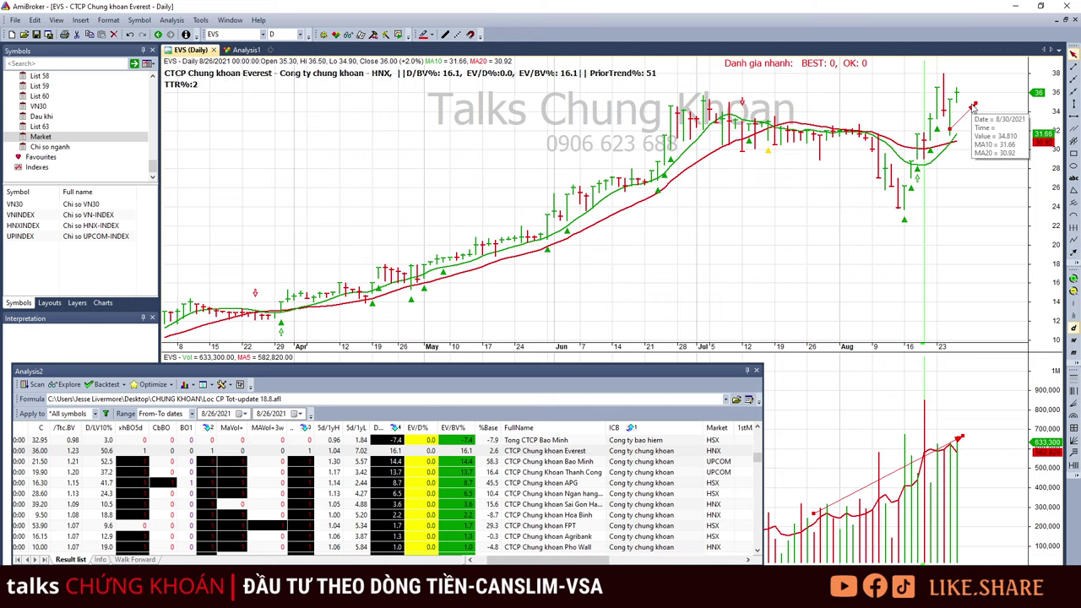
pyautogui.click(907, 533)
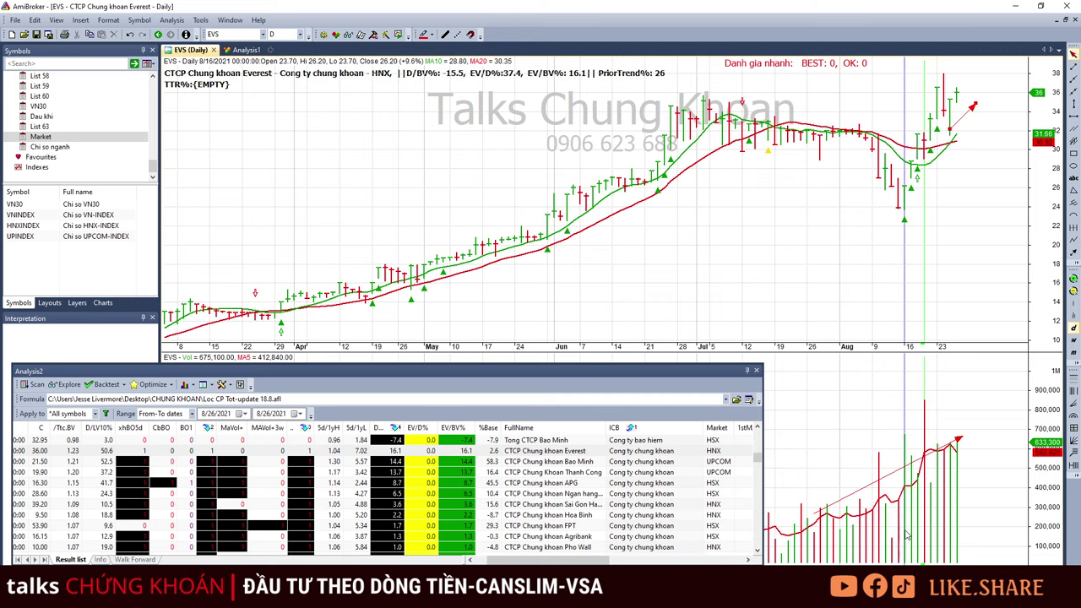
# Chart the BMS stock and inspect its 25 and 26 August 2021 bars after the steep rise.
pyautogui.click(553, 462)
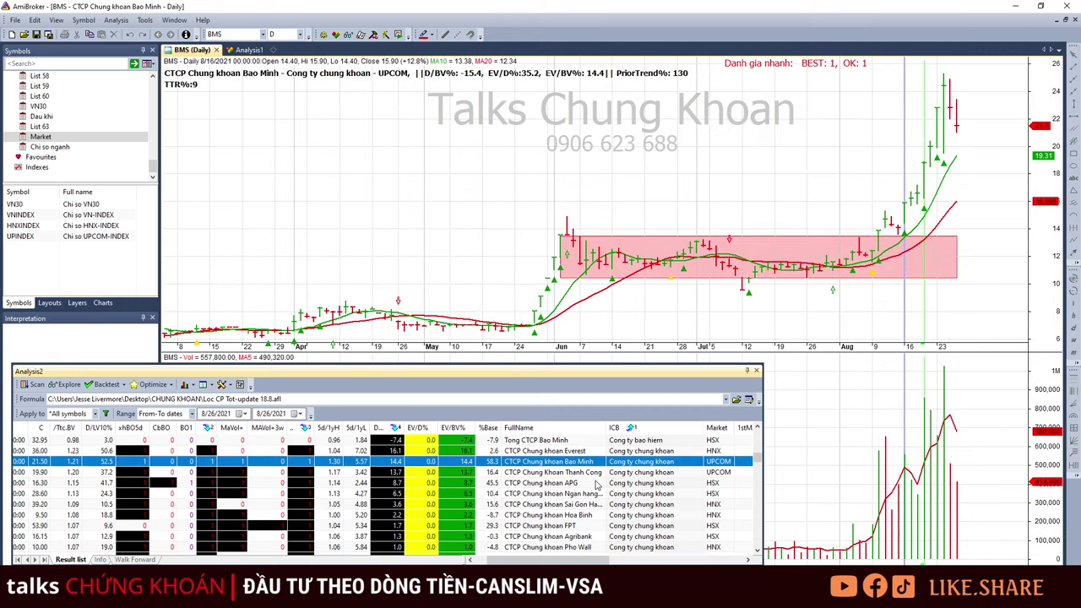
pyautogui.click(955, 121)
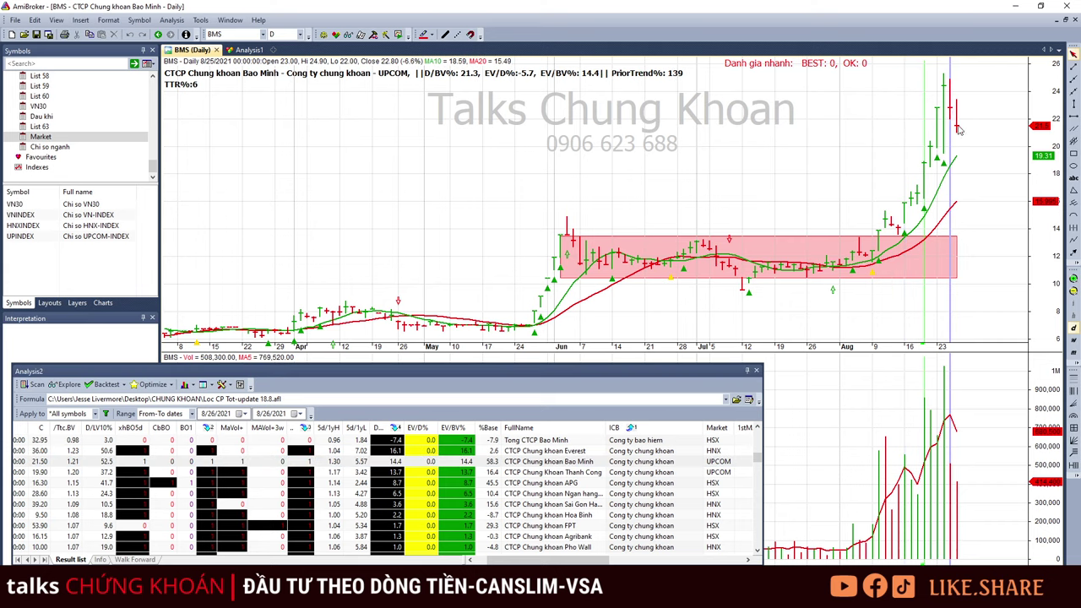
pyautogui.click(959, 128)
pyautogui.click(950, 521)
pyautogui.press('Right')
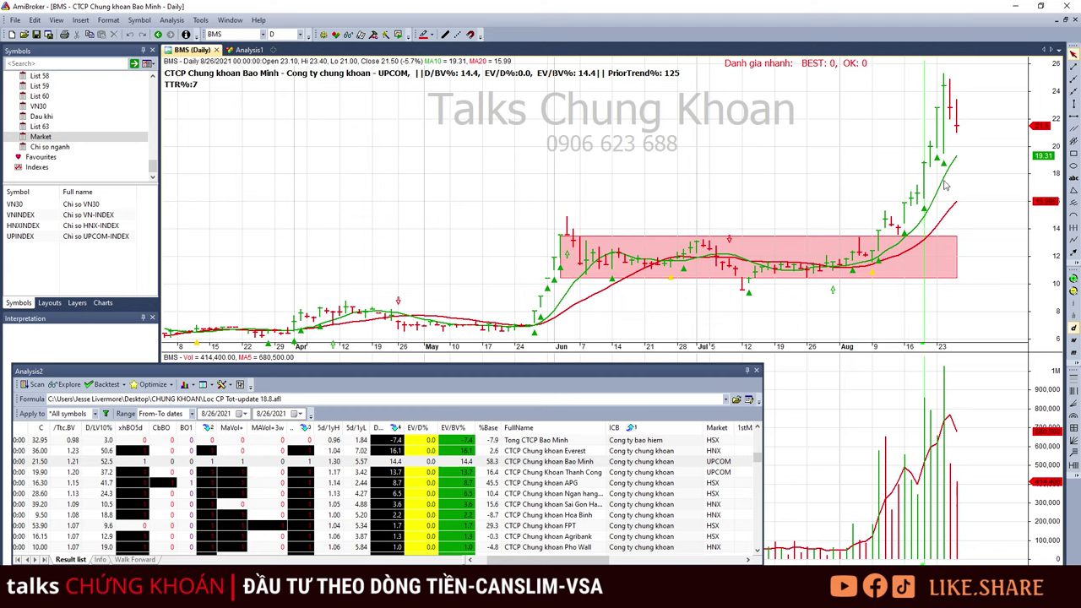
pyautogui.press('Left')
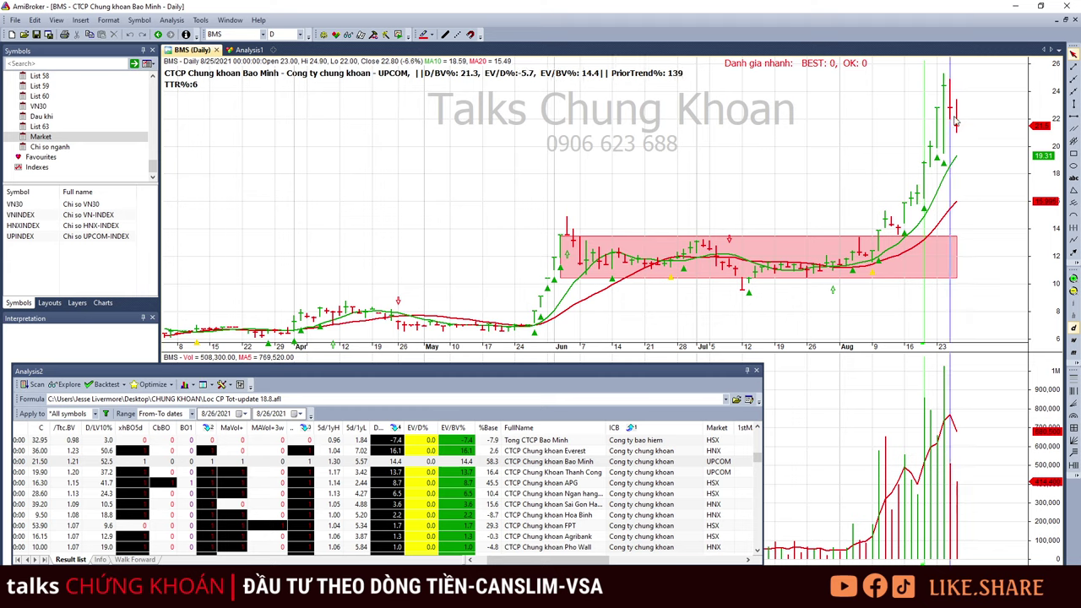
# Chart the TCI stock and examine its 26 August 2021 price and volume bar.
pyautogui.click(635, 464)
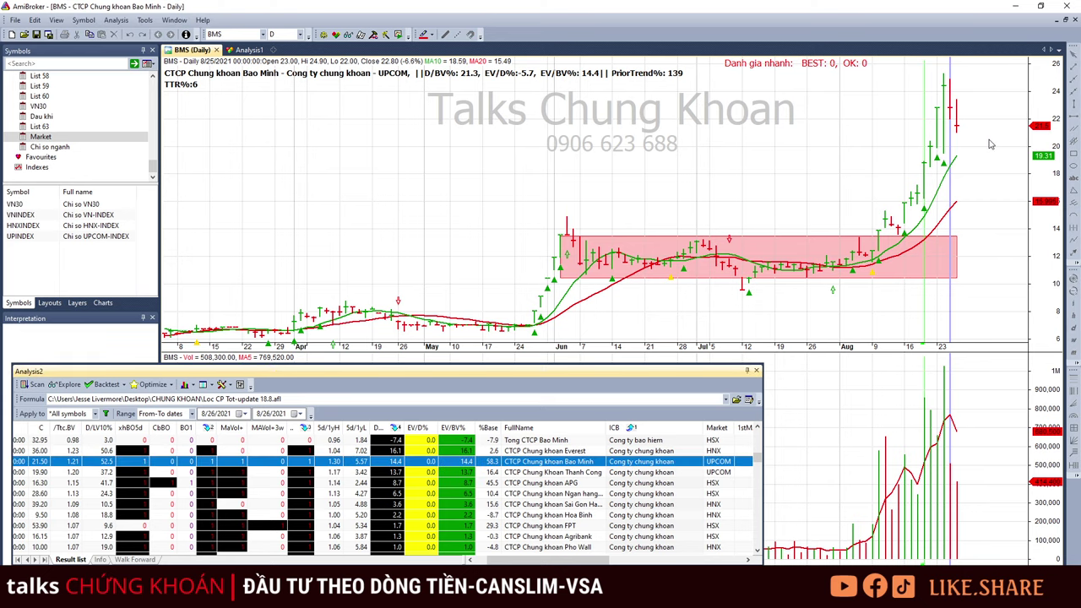
pyautogui.click(630, 475)
pyautogui.click(999, 163)
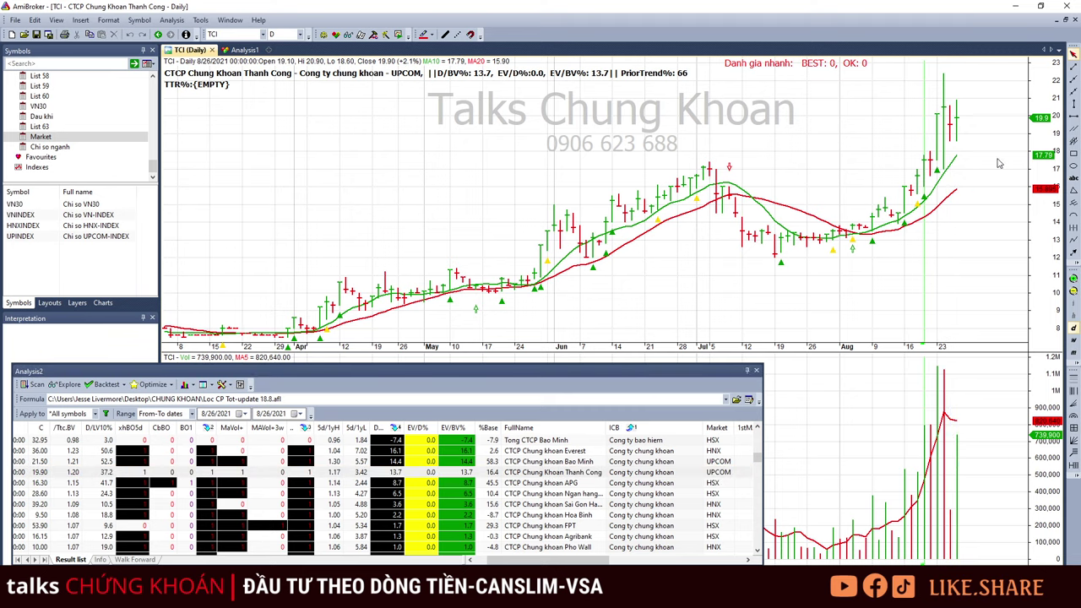
pyautogui.click(952, 513)
pyautogui.click(958, 478)
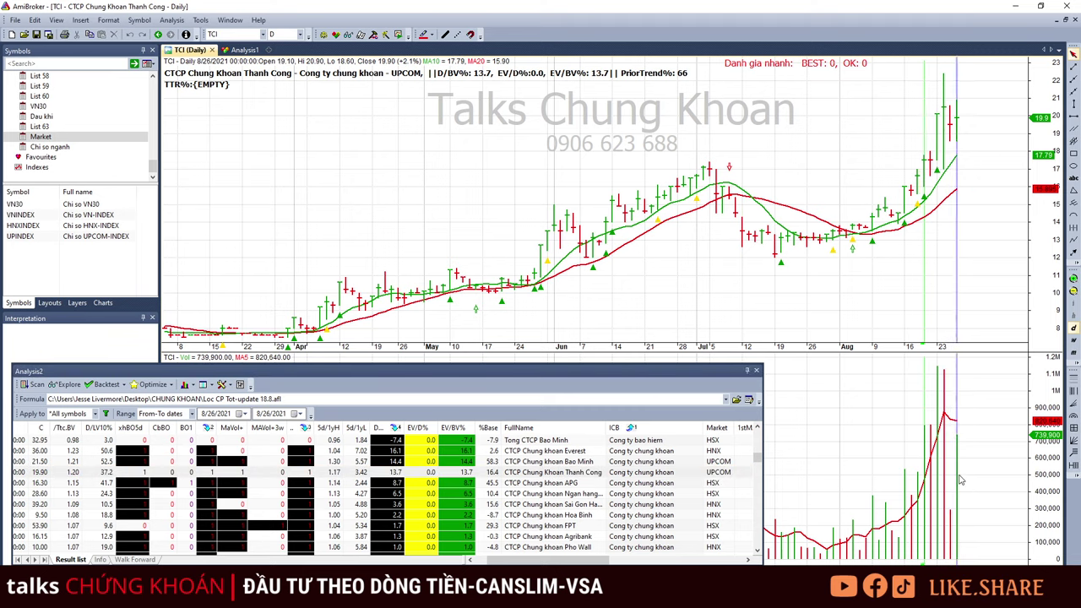
pyautogui.moveTo(967, 120)
# Chart the APG stock and examine its latest bars up to 26 August 2021.
pyautogui.click(554, 487)
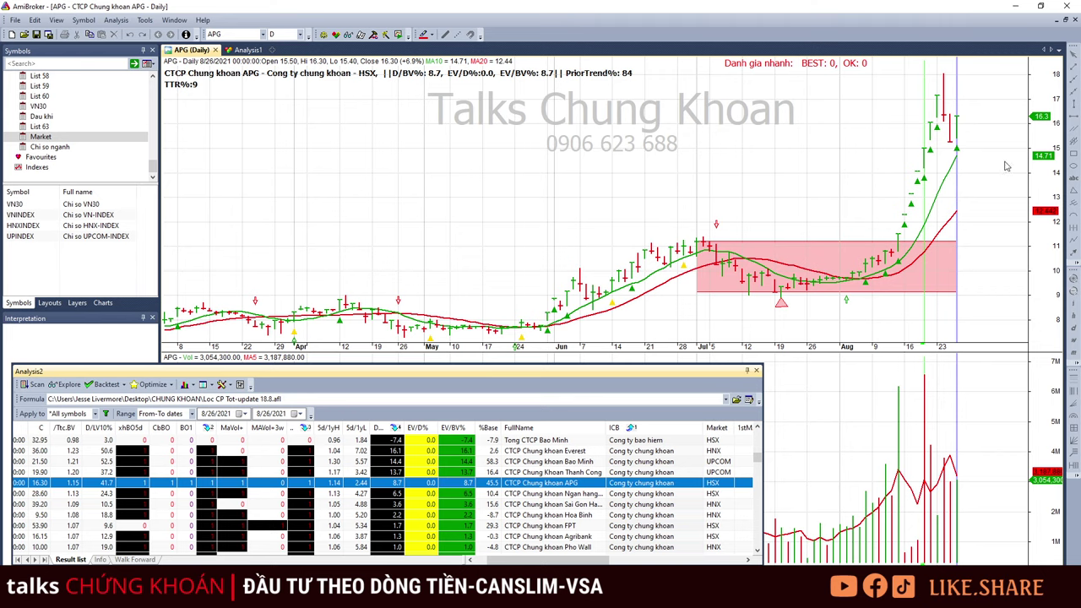
pyautogui.click(938, 135)
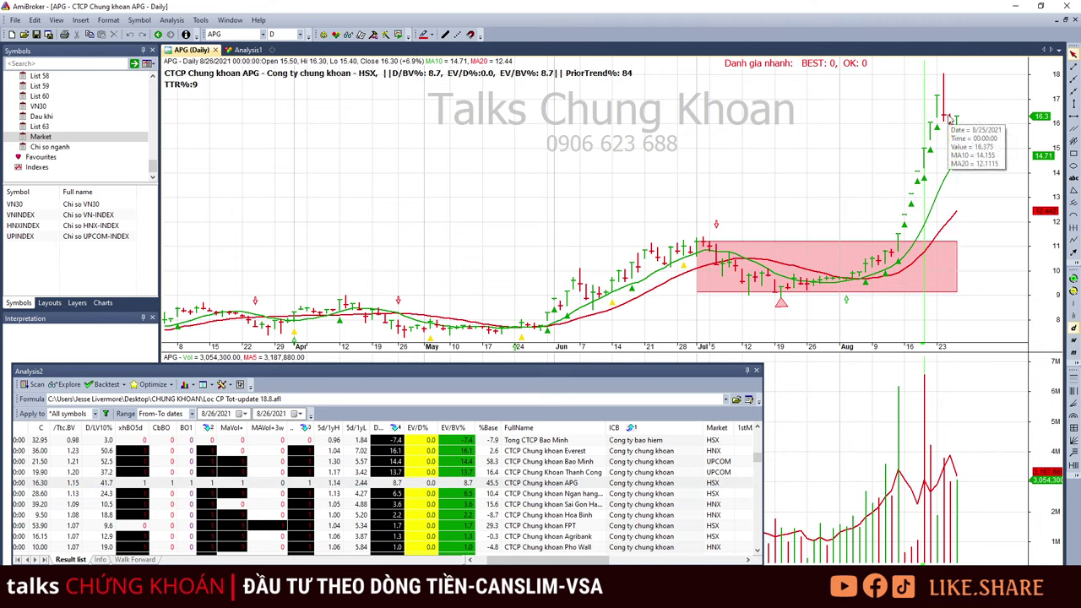
pyautogui.click(958, 124)
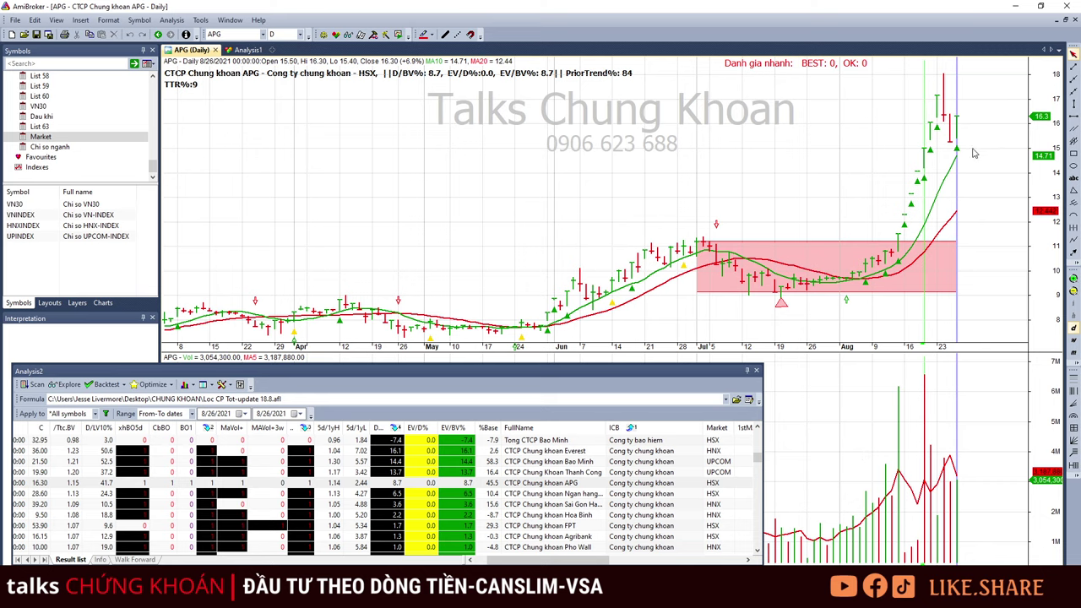
# Chart the CTS stock and draw a rectangle around its late-August peak bars, from about 28 to 30.6 in price.
pyautogui.click(595, 495)
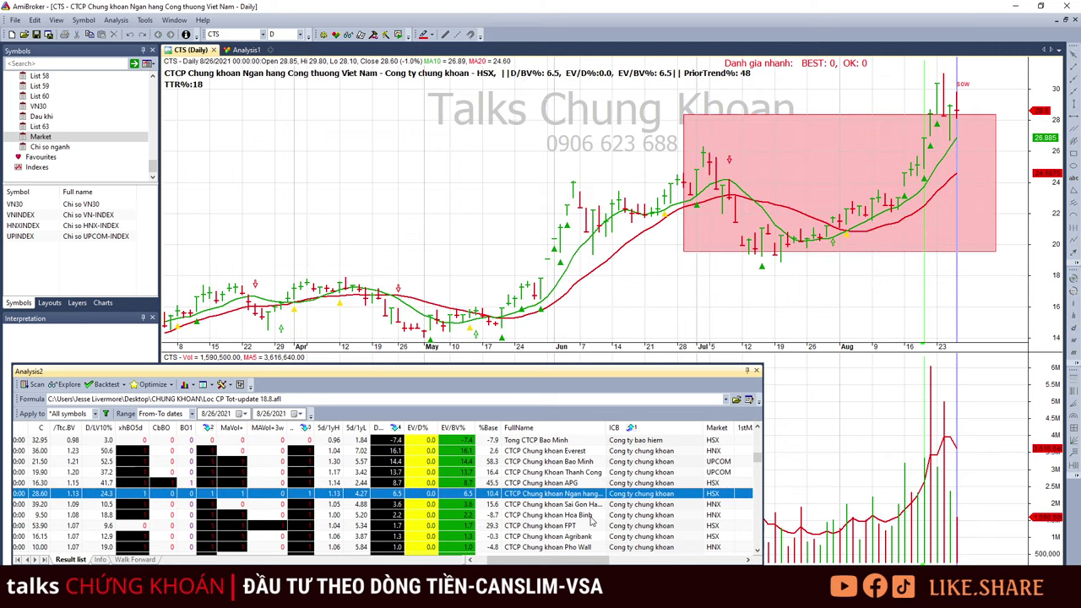
pyautogui.click(970, 194)
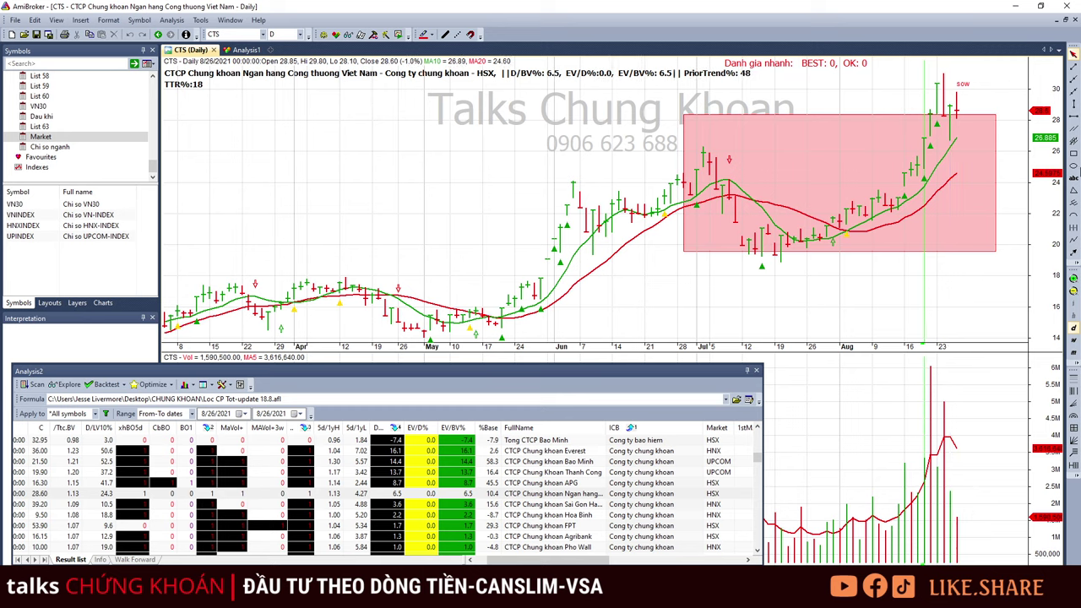
pyautogui.click(1073, 154)
pyautogui.moveTo(931, 79)
pyautogui.mouseDown()
pyautogui.moveTo(1032, 119)
pyautogui.moveTo(1022, 117)
pyautogui.mouseUp()
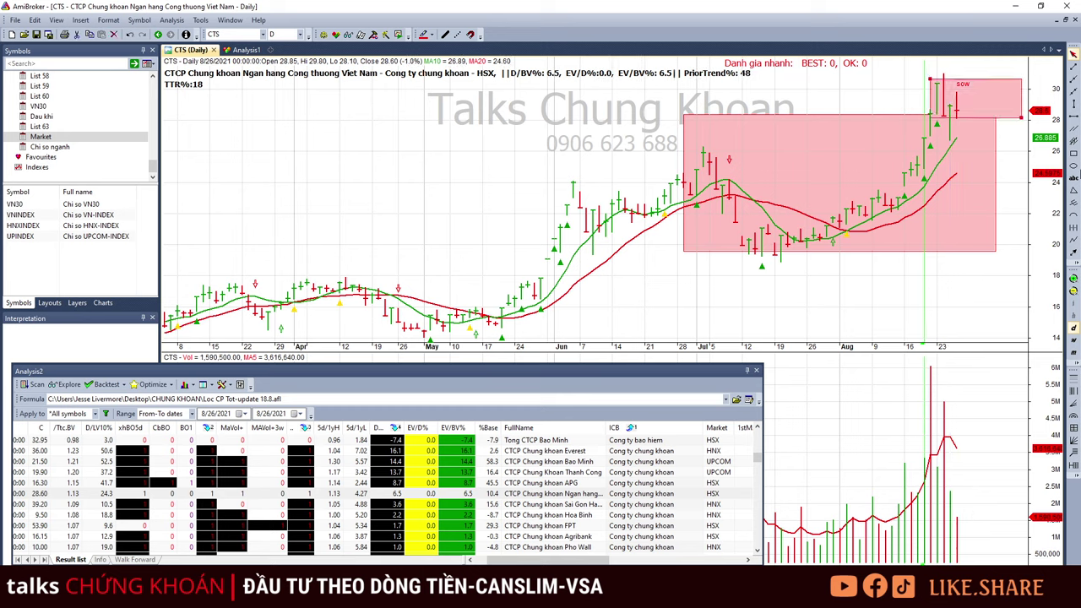
# Chart the SHS stock and compare its trend with the VNINDEX chart.
pyautogui.click(550, 506)
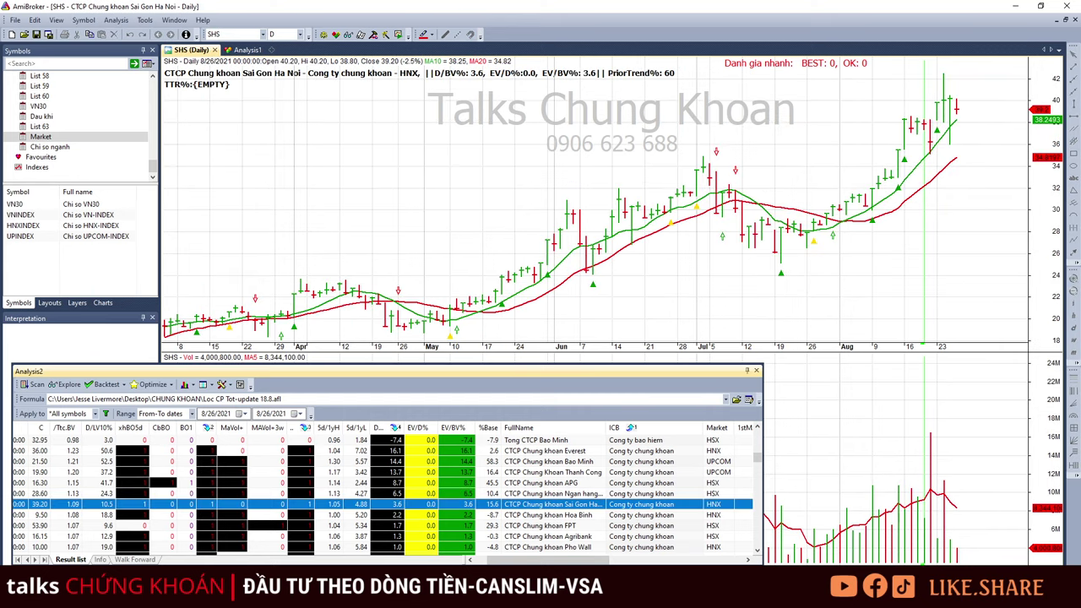
pyautogui.click(218, 211)
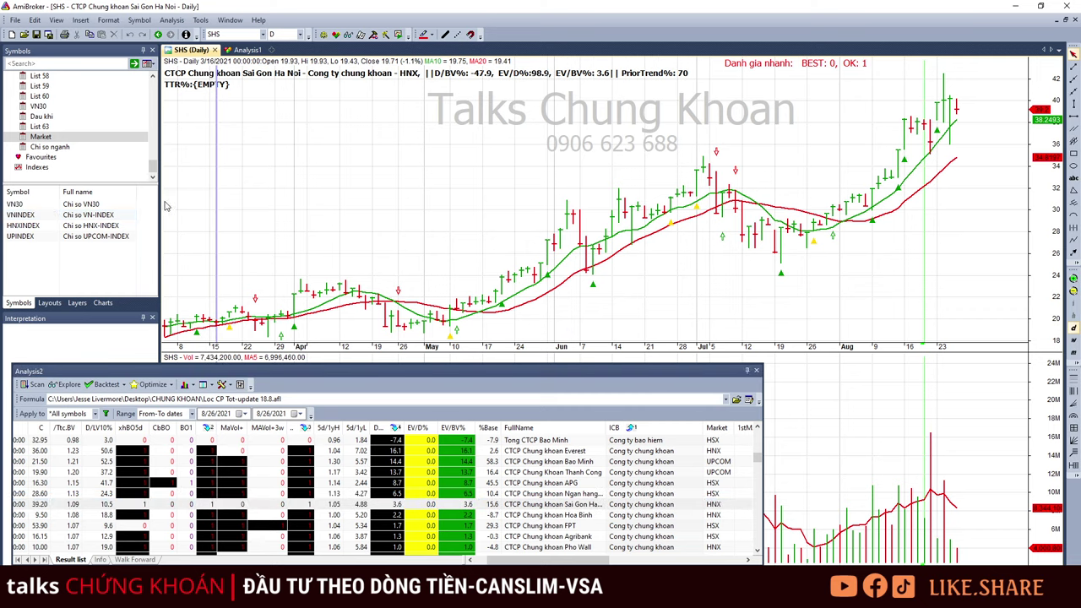
pyautogui.click(82, 217)
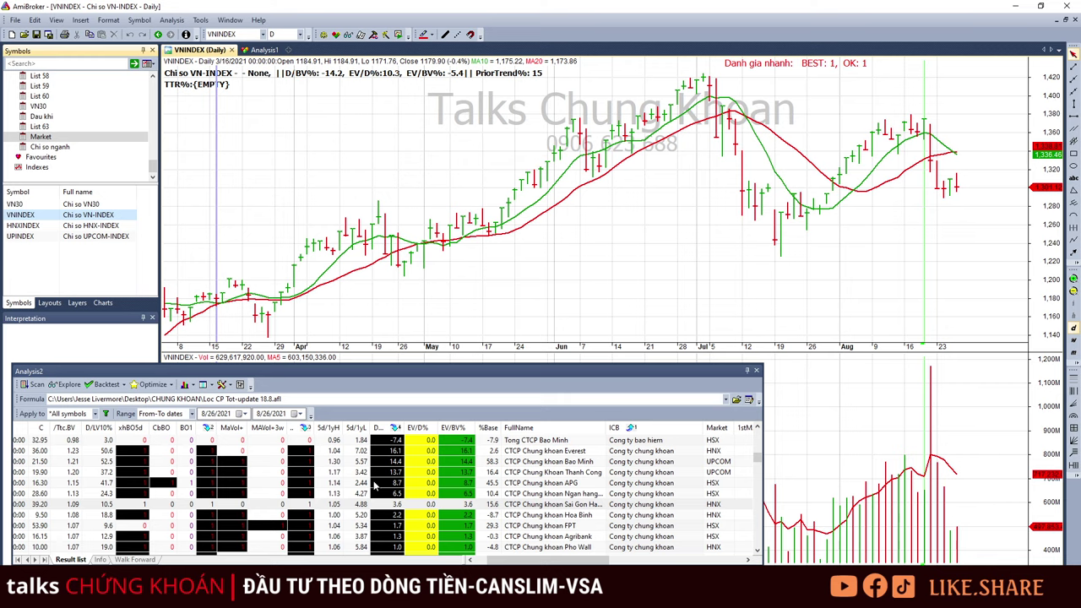
pyautogui.click(646, 507)
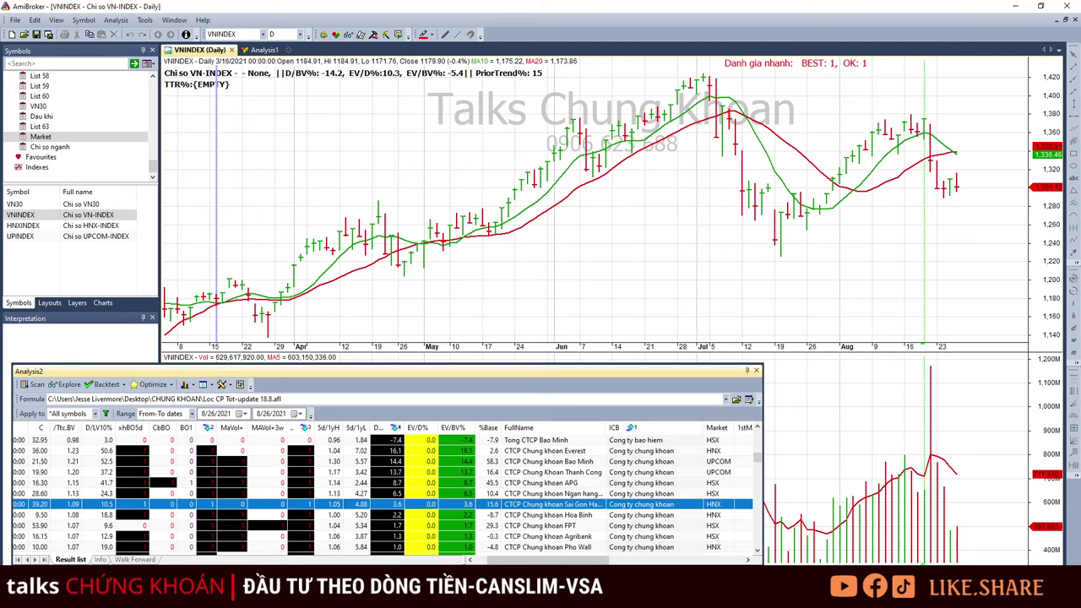
# Review the charts of the securities stocks HBS, FTS, AGR and WSS, comparing FTS with AGR.
pyautogui.click(551, 517)
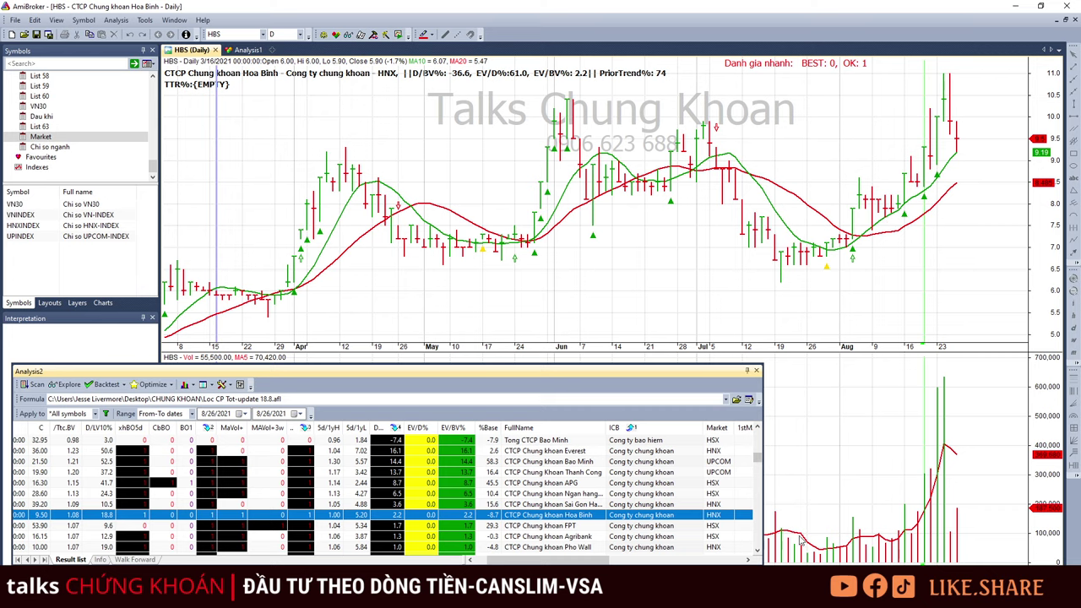
pyautogui.press('Down')
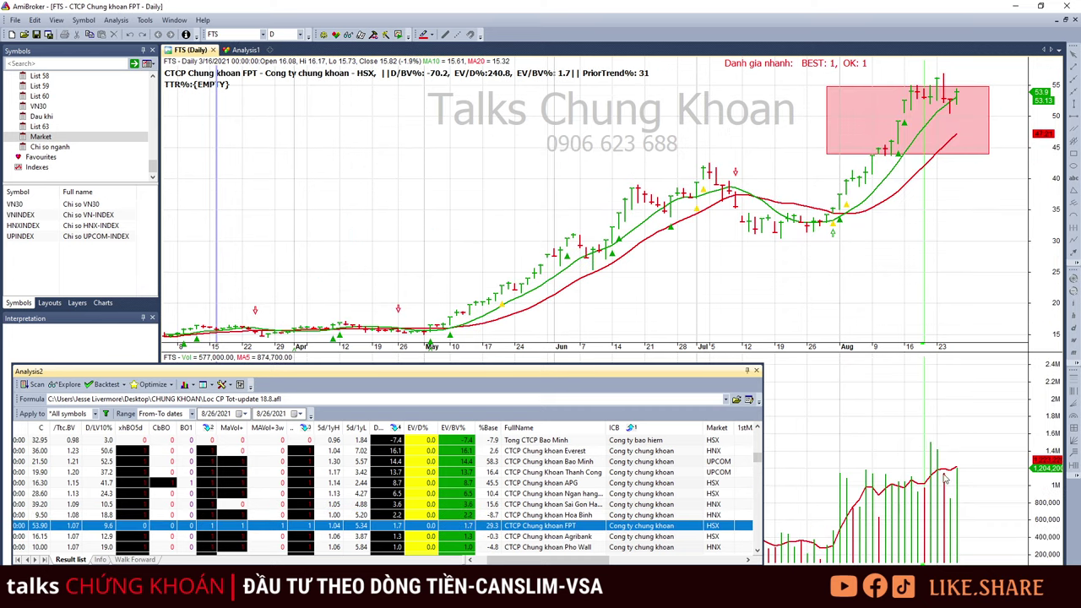
pyautogui.press('Down')
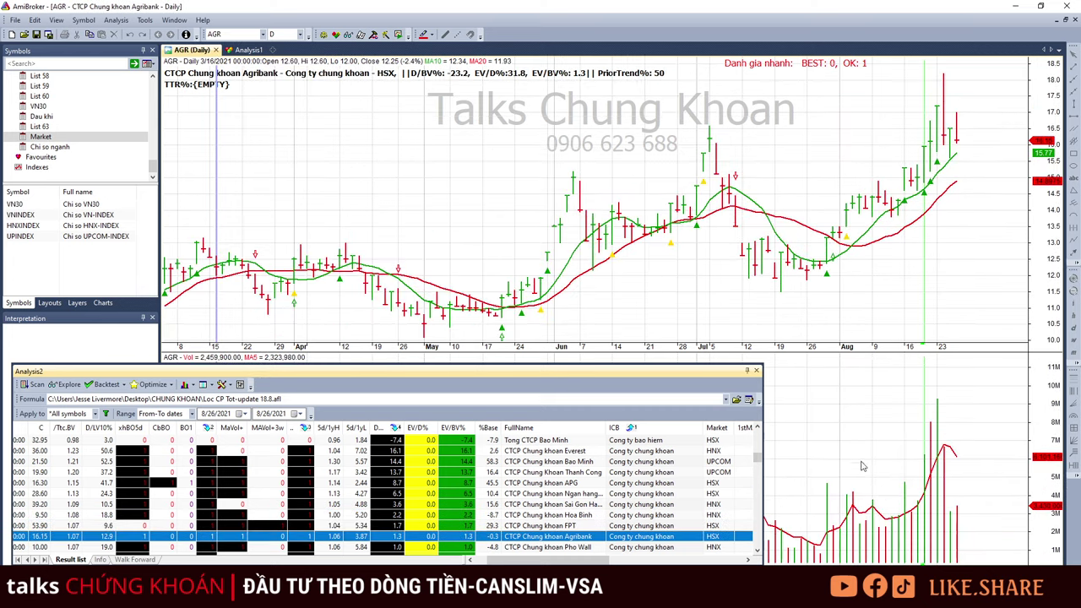
pyautogui.press('Up')
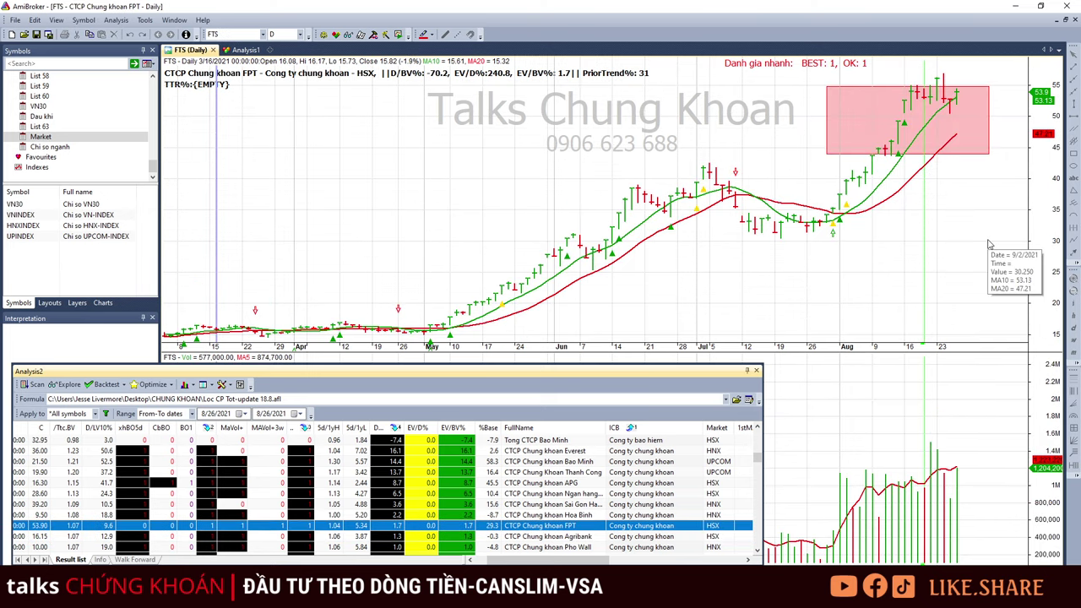
pyautogui.press('Down')
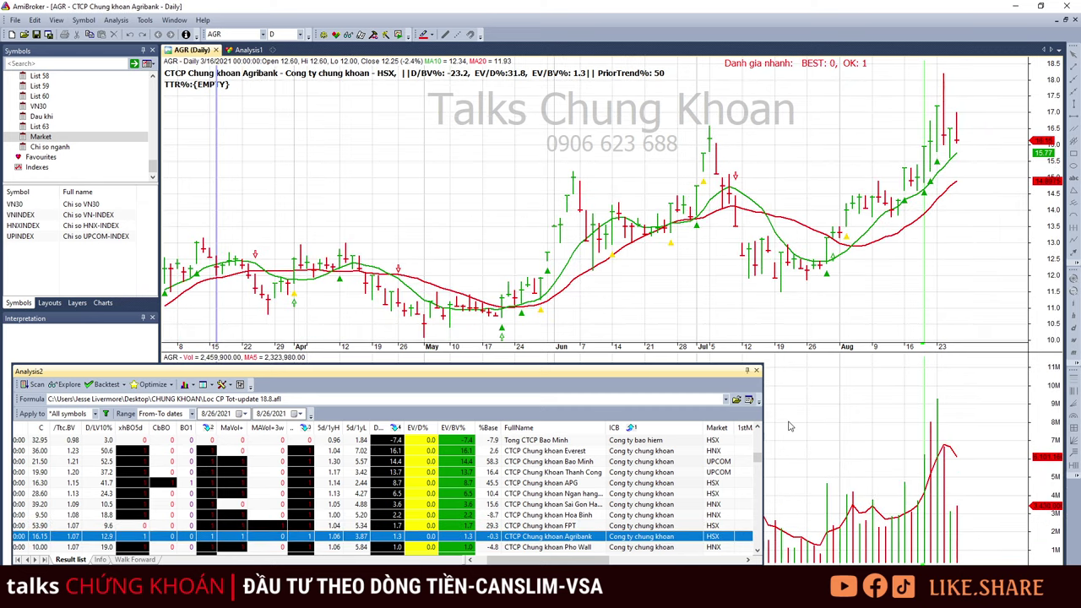
pyautogui.press('Down')
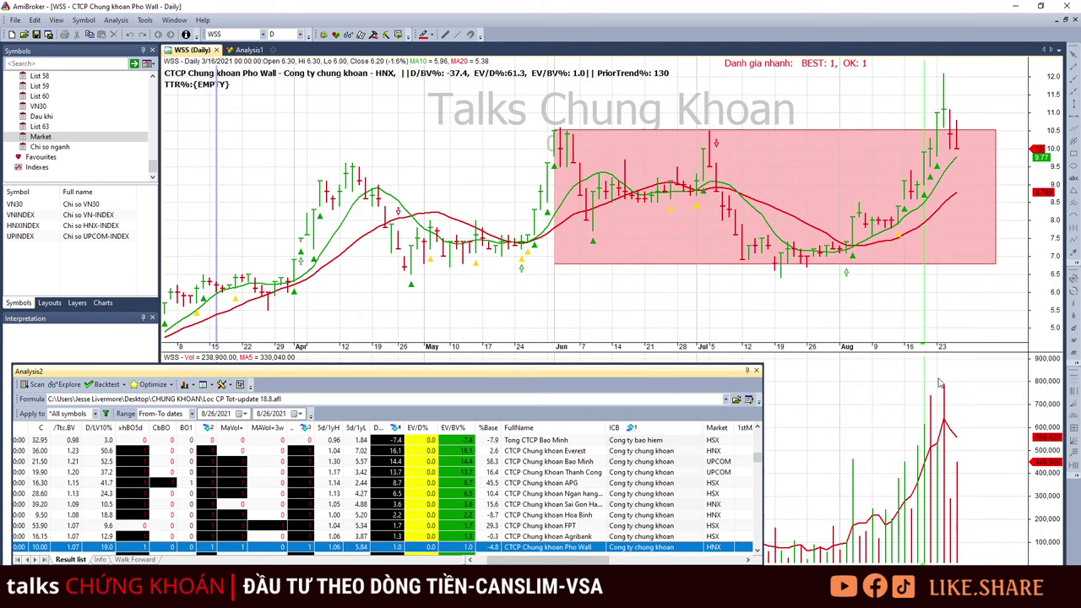
# Review the charts of APS, BSI, PSI and TVB, examining BSI's 26 August 2021 bar.
pyautogui.press('Down')
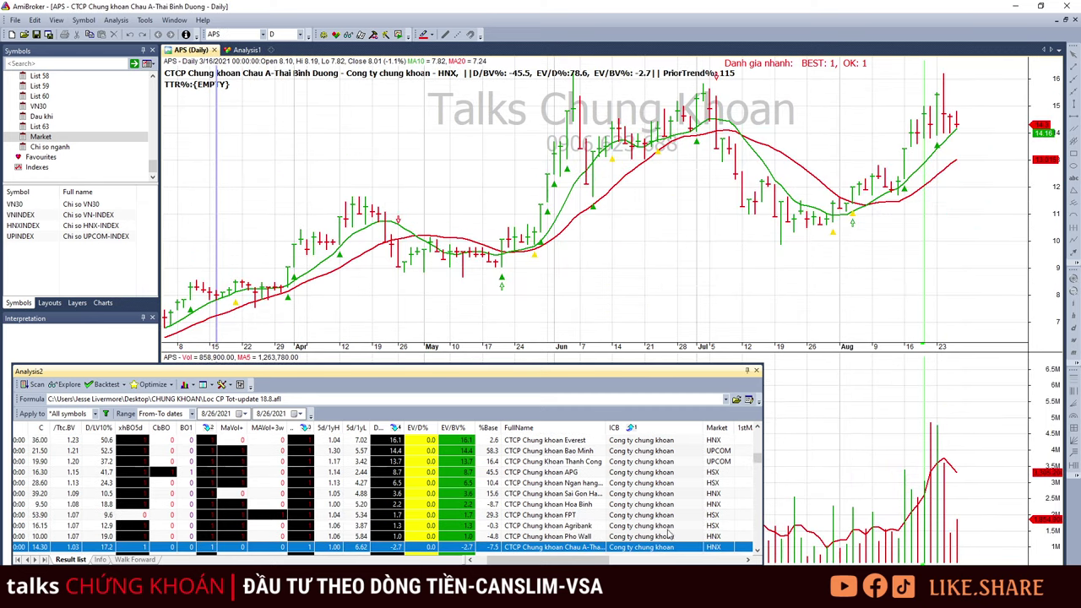
pyautogui.press('Down')
pyautogui.press('Down')
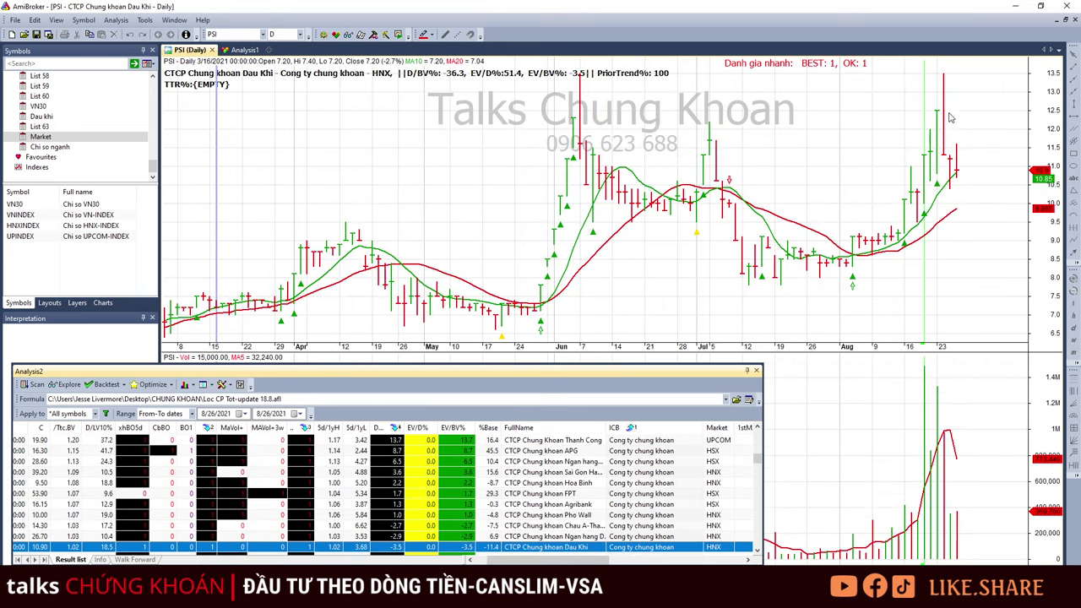
pyautogui.press('Up')
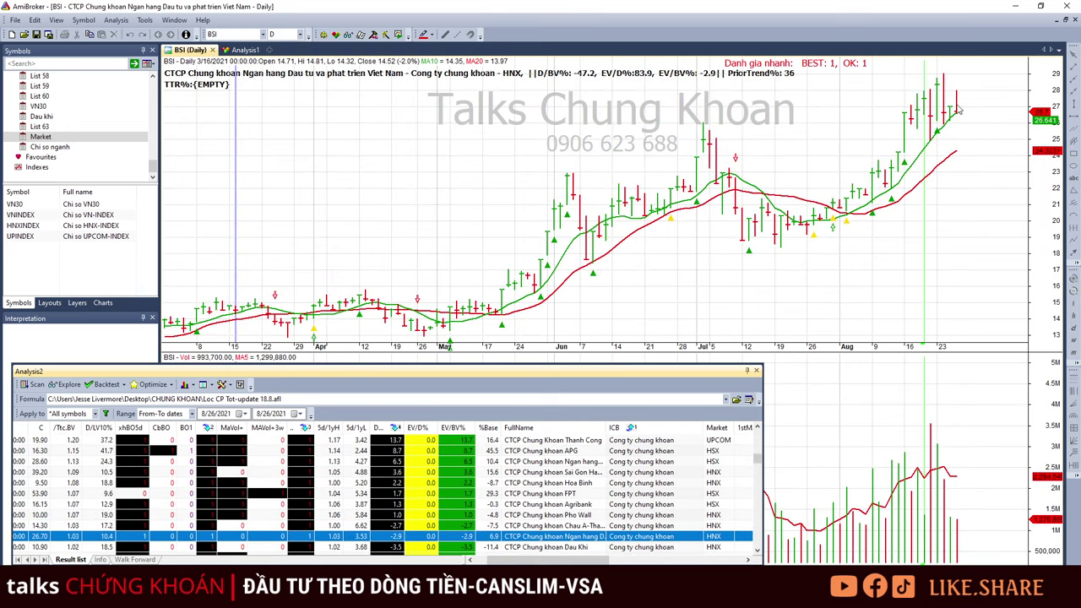
pyautogui.click(955, 543)
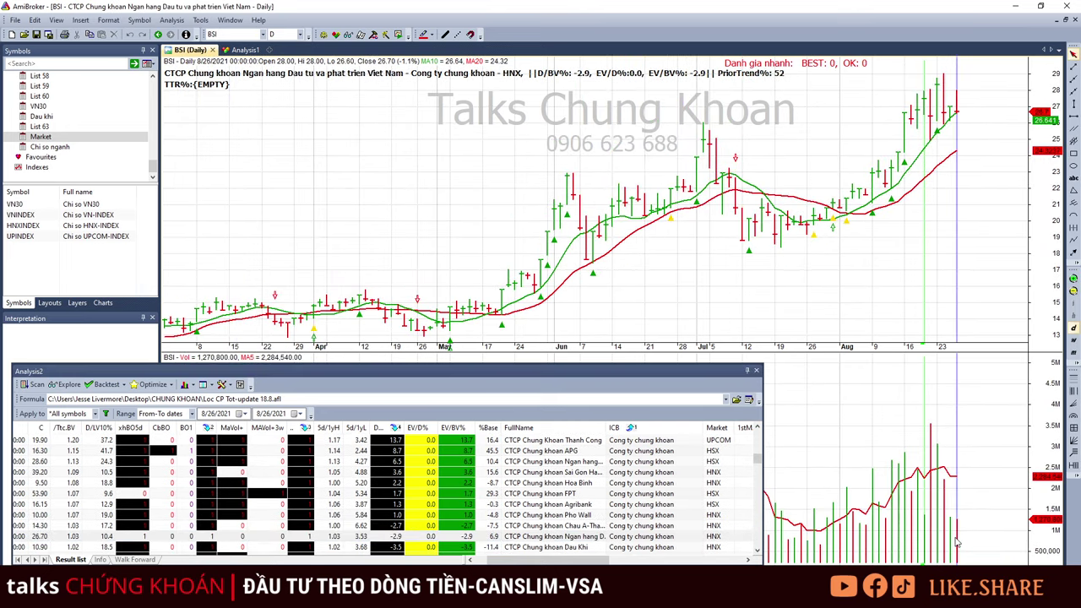
pyautogui.click(642, 548)
pyautogui.press('Down')
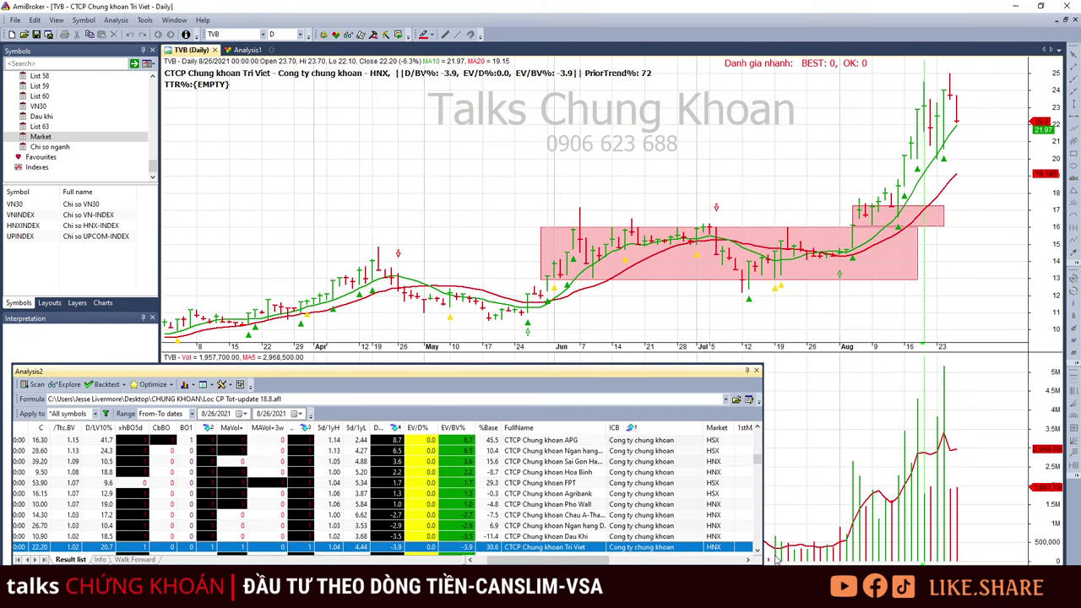
# Examine TVB's 26 August 2021 bar and review the BVS chart.
pyautogui.click(957, 122)
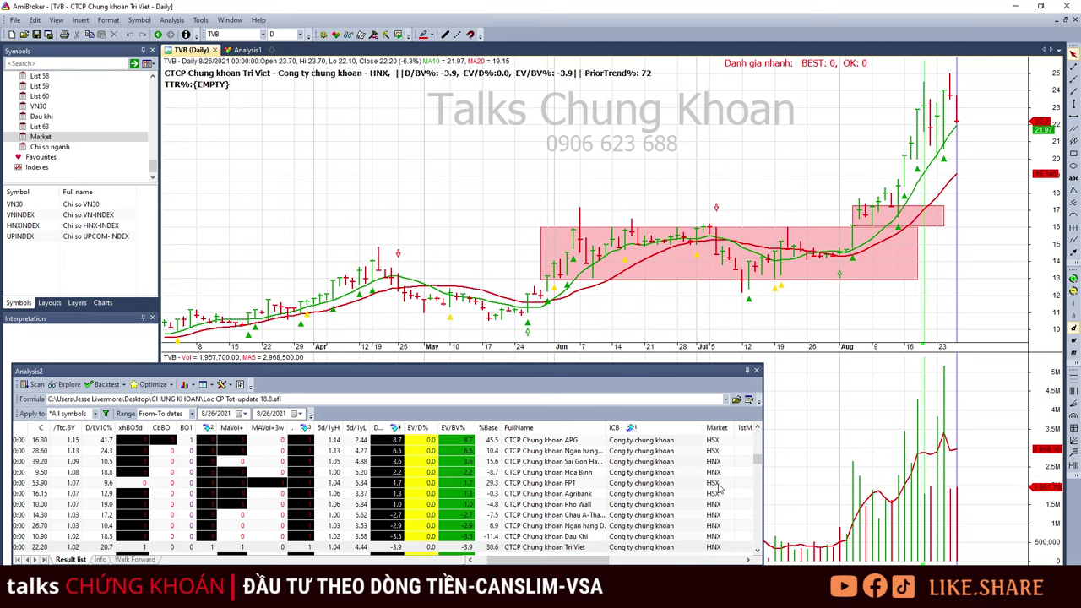
pyautogui.moveTo(520, 562)
pyautogui.mouseDown()
pyautogui.moveTo(547, 562)
pyautogui.moveTo(523, 562)
pyautogui.mouseUp()
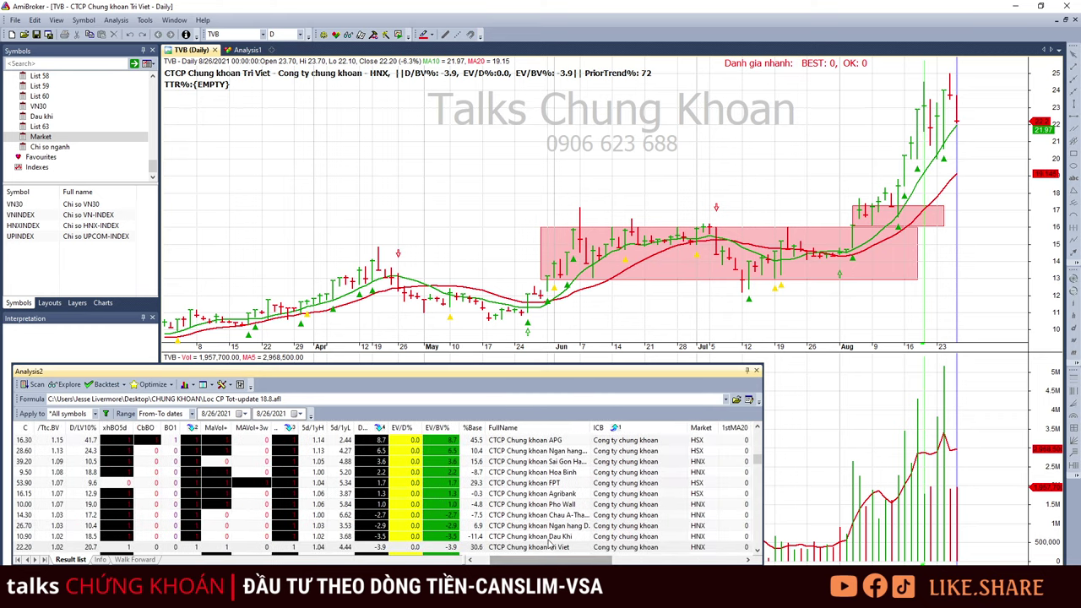
pyautogui.click(584, 549)
pyautogui.press('Down')
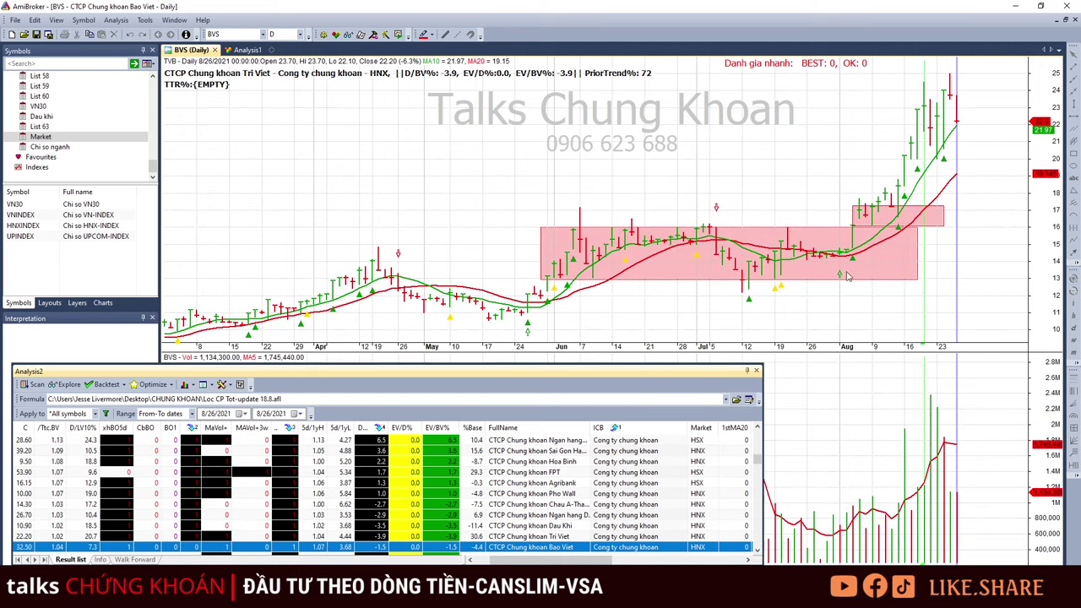
pyautogui.click(976, 158)
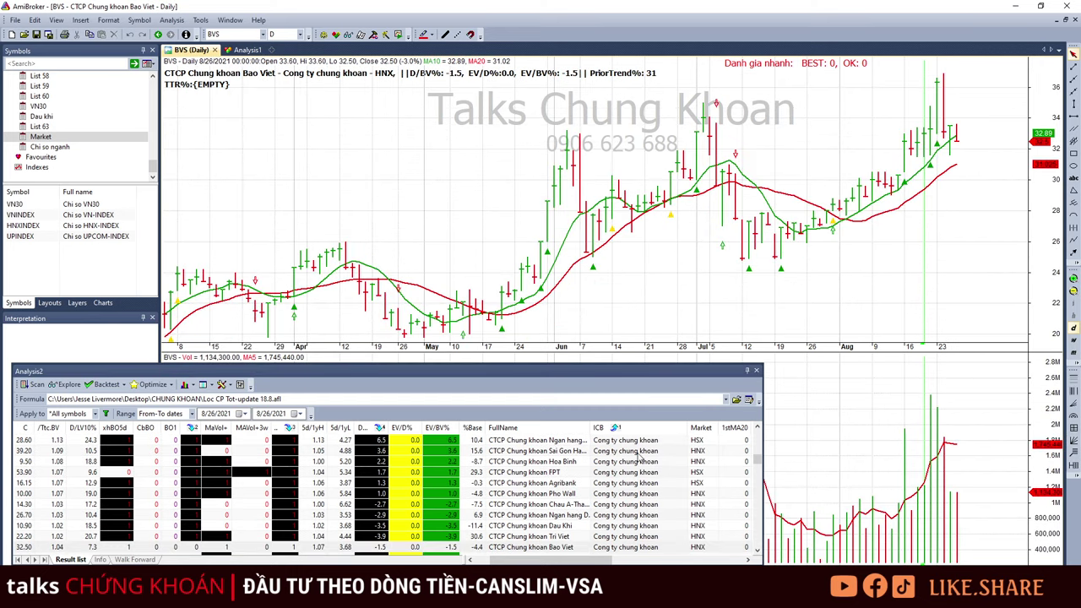
# Chart the SSI stock and examine its bars from 24 to 26 August 2021.
pyautogui.click(592, 547)
pyautogui.press('Down')
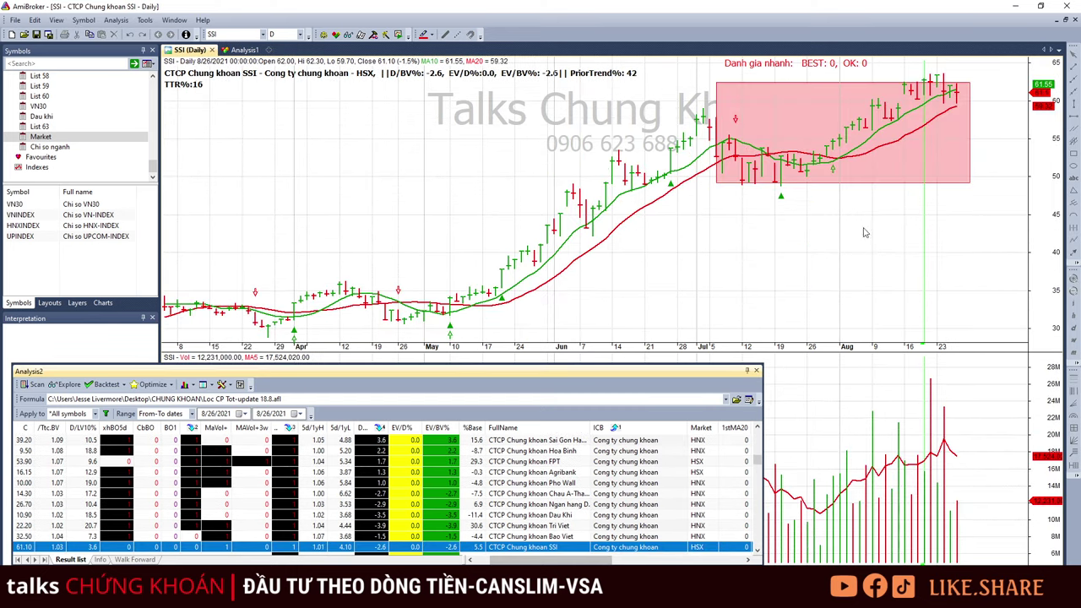
pyautogui.click(943, 97)
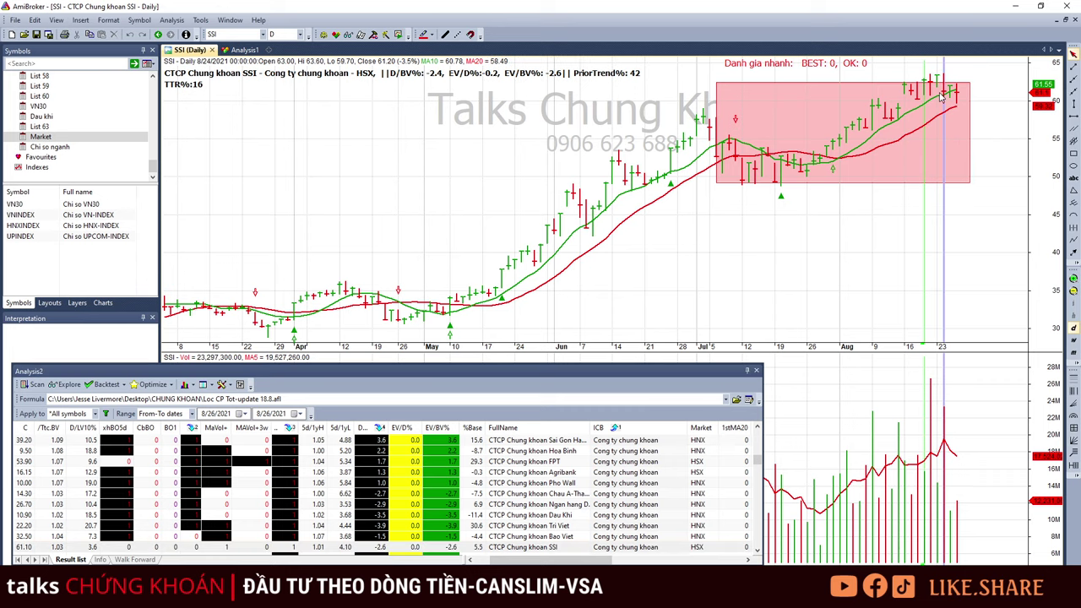
pyautogui.click(951, 106)
pyautogui.click(955, 106)
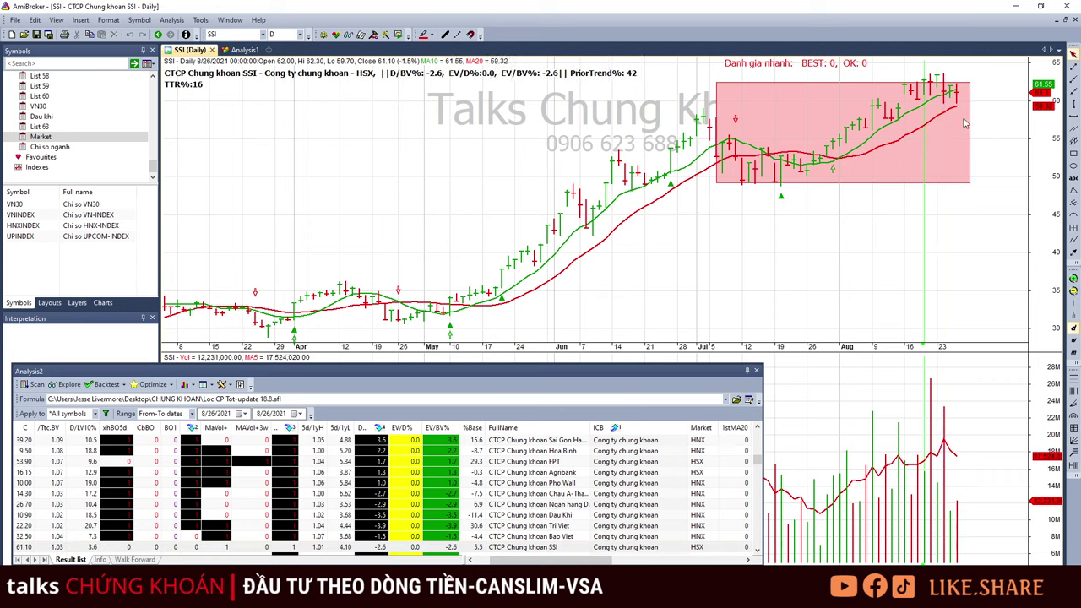
# Draw a rectangle around SSI's August bars, from about 58 to 62.5 in price, and delete the older, larger rectangle.
pyautogui.click(1074, 154)
pyautogui.moveTo(877, 80)
pyautogui.mouseDown()
pyautogui.moveTo(990, 120)
pyautogui.moveTo(1021, 117)
pyautogui.mouseUp()
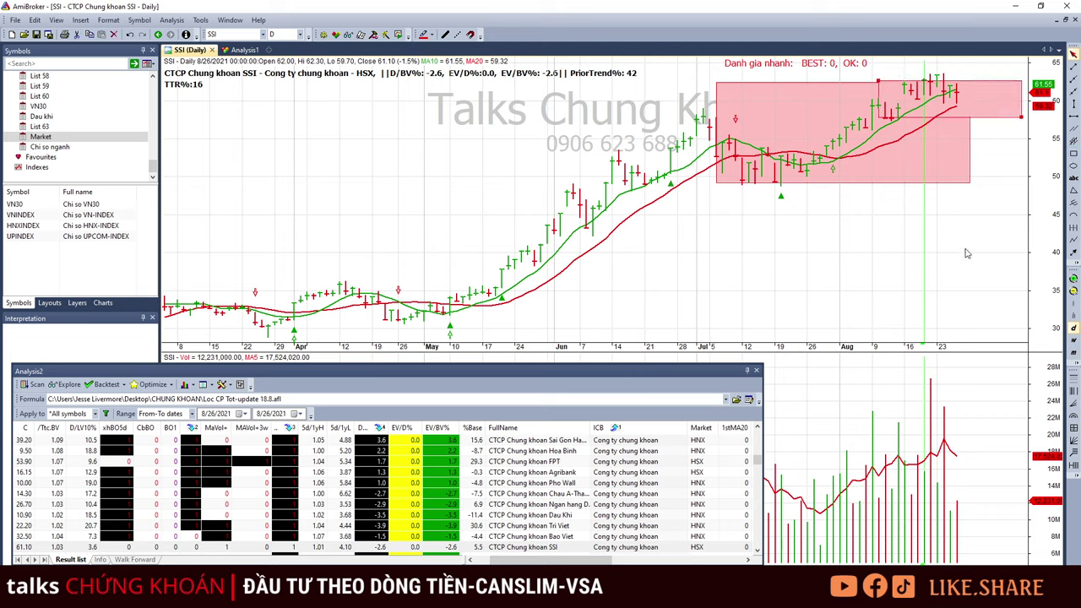
pyautogui.click(952, 177)
pyautogui.press('Delete')
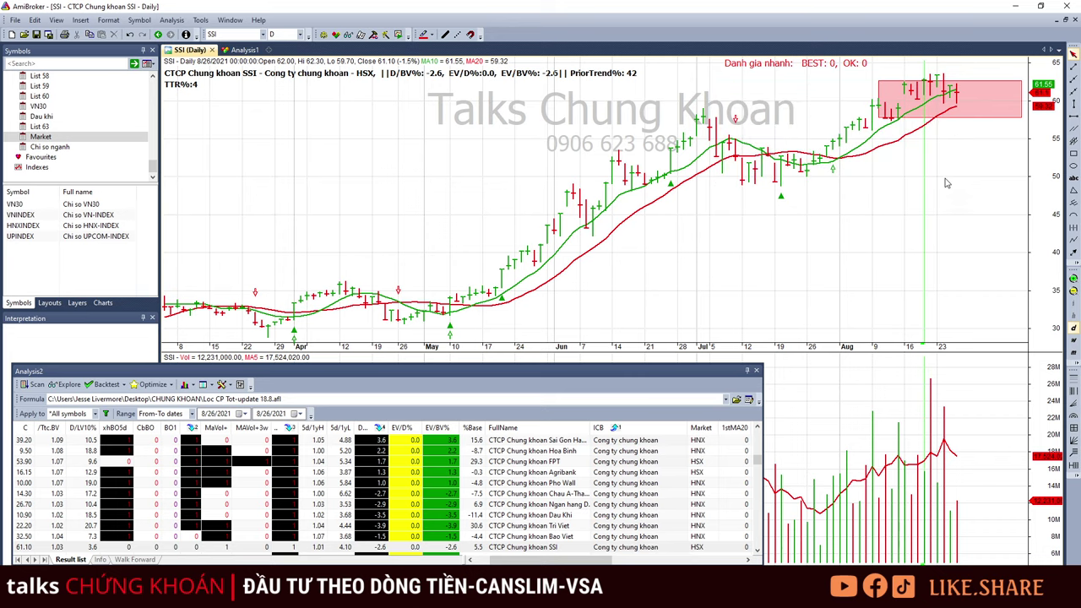
# Chart the VDS stock and move its red arrow so it points at the MA20 line under the latest bar.
pyautogui.click(580, 549)
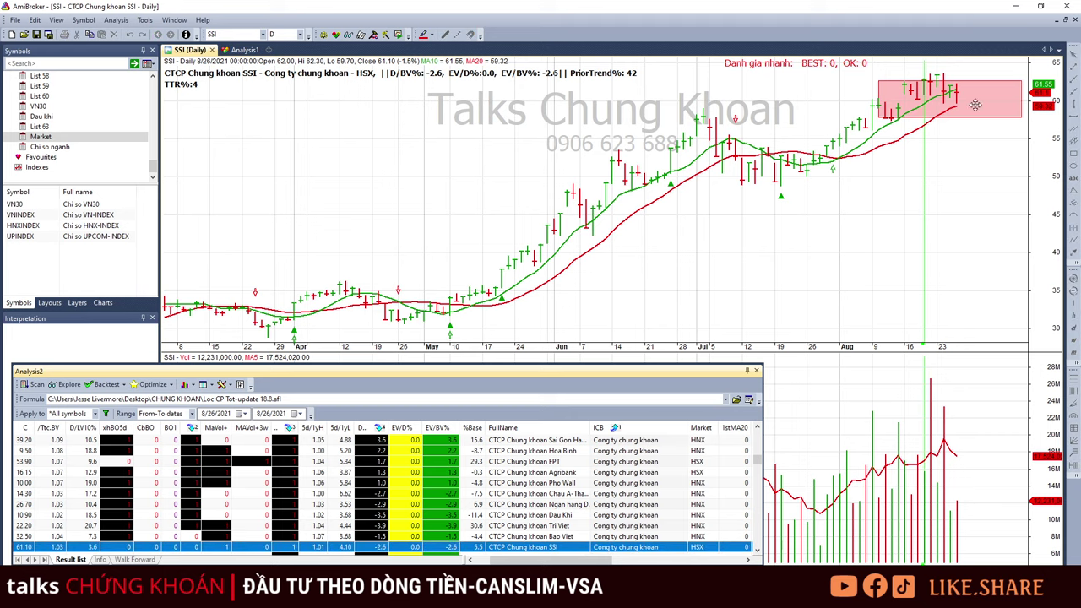
pyautogui.press('Down')
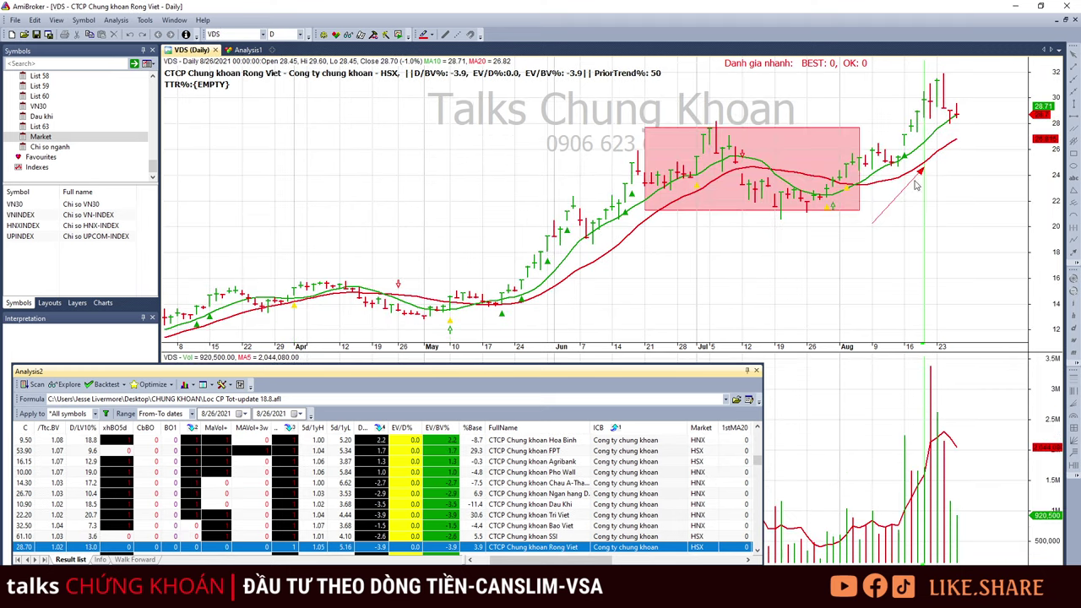
pyautogui.moveTo(908, 185); pyautogui.dragTo(939, 159)
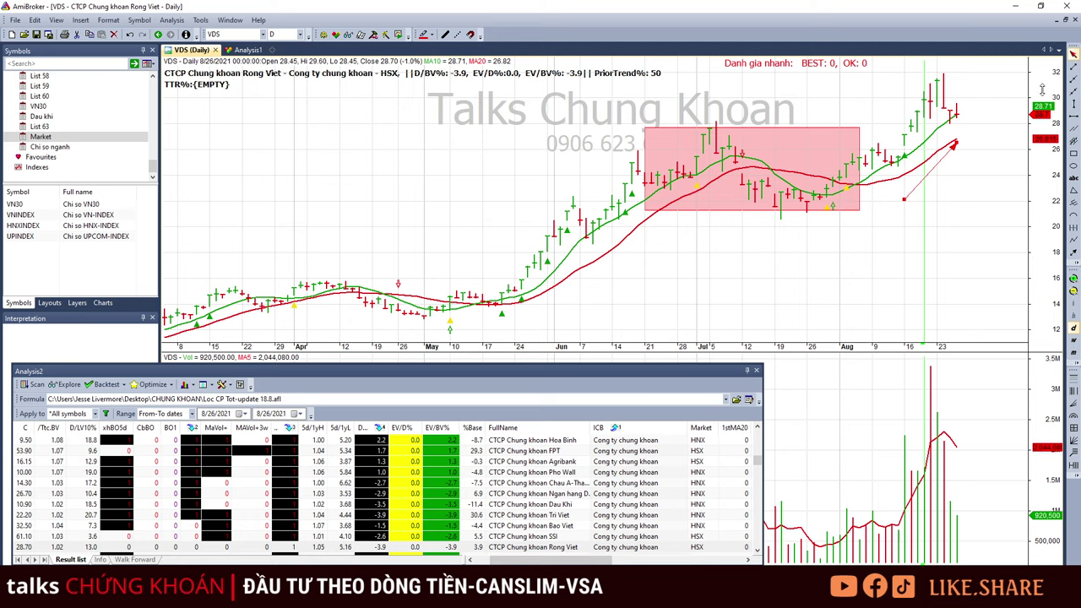
# Chart the ORS stock, delete the red arrow in its volume pane, and review the AAS chart.
pyautogui.click(579, 552)
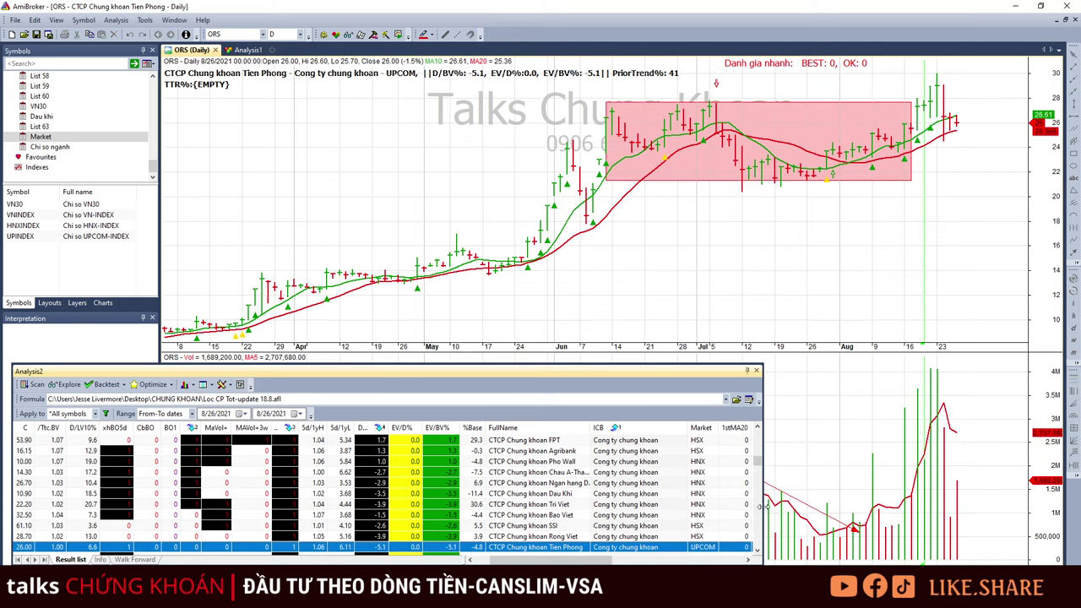
pyautogui.click(798, 502)
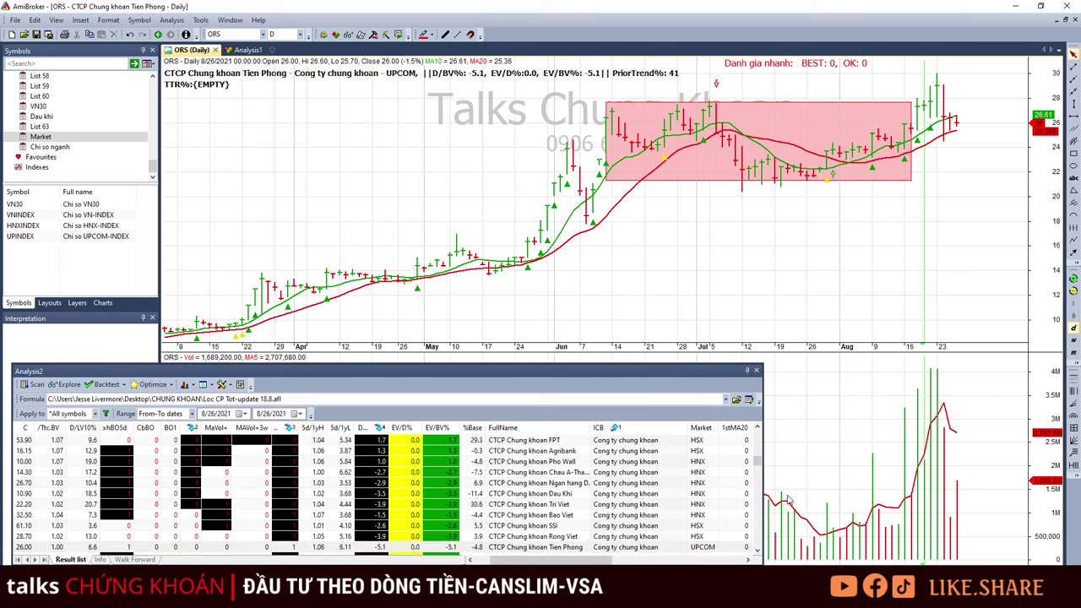
pyautogui.click(585, 557)
pyautogui.scroll(-3, 591, 536)
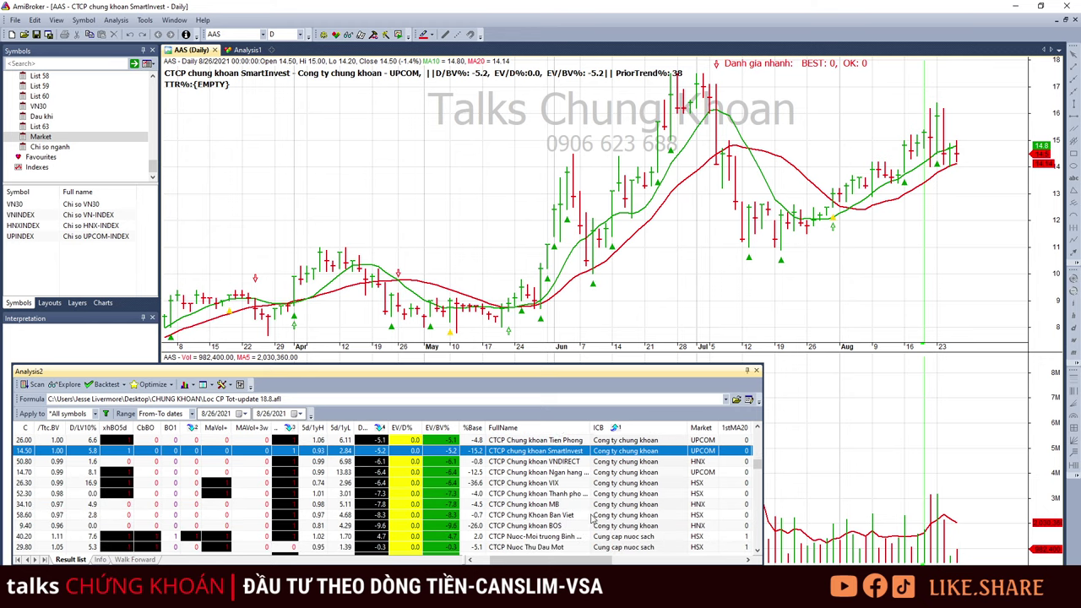
# Chart the VND stock and examine its 24 August and 26 August 2021 bars.
pyautogui.press('Down')
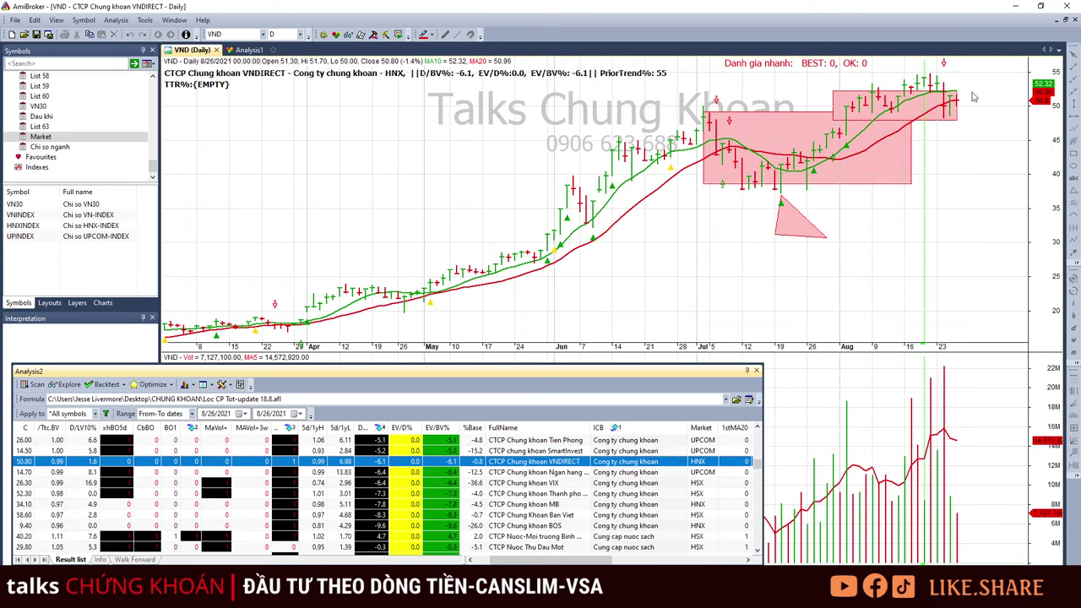
pyautogui.click(946, 141)
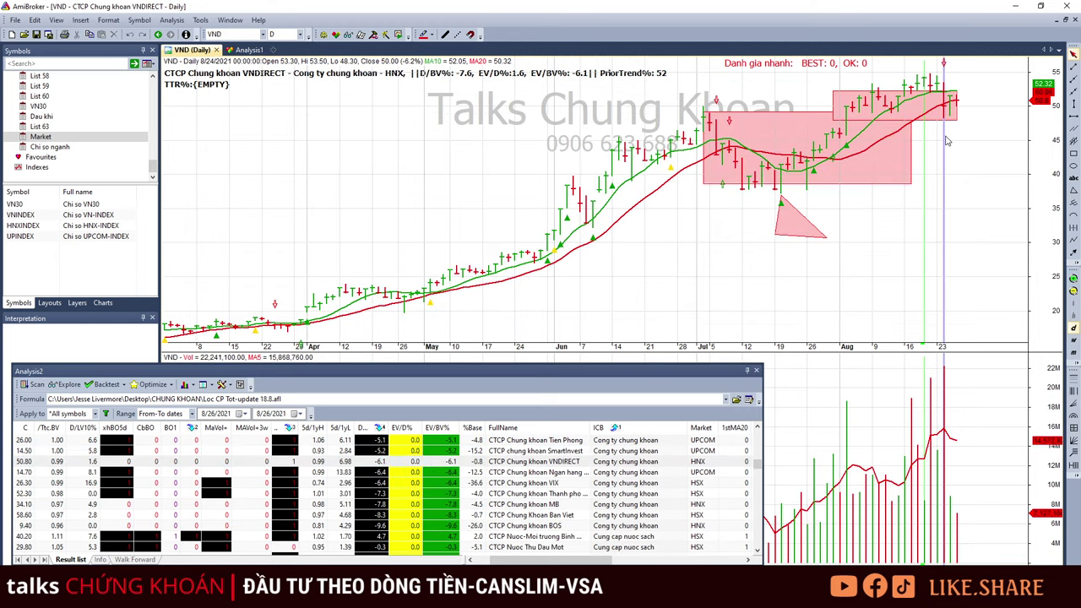
pyautogui.click(958, 162)
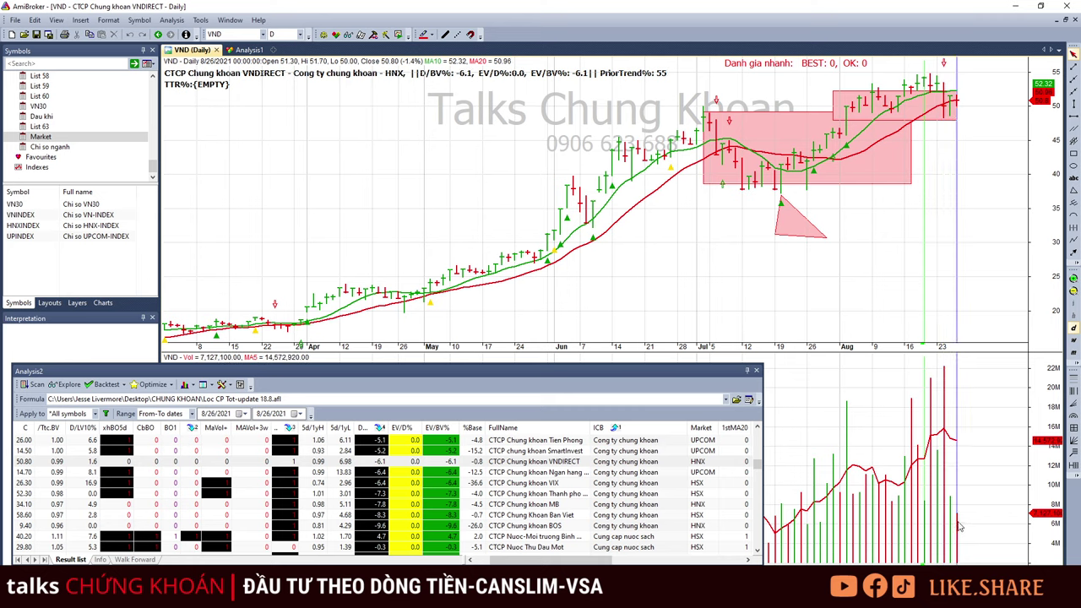
# Delete all studies from the VND chart and draw a rectangle around its August bars, from about 49 to 54.5 in price.
pyautogui.click(908, 174)
pyautogui.rightClick(924, 182)
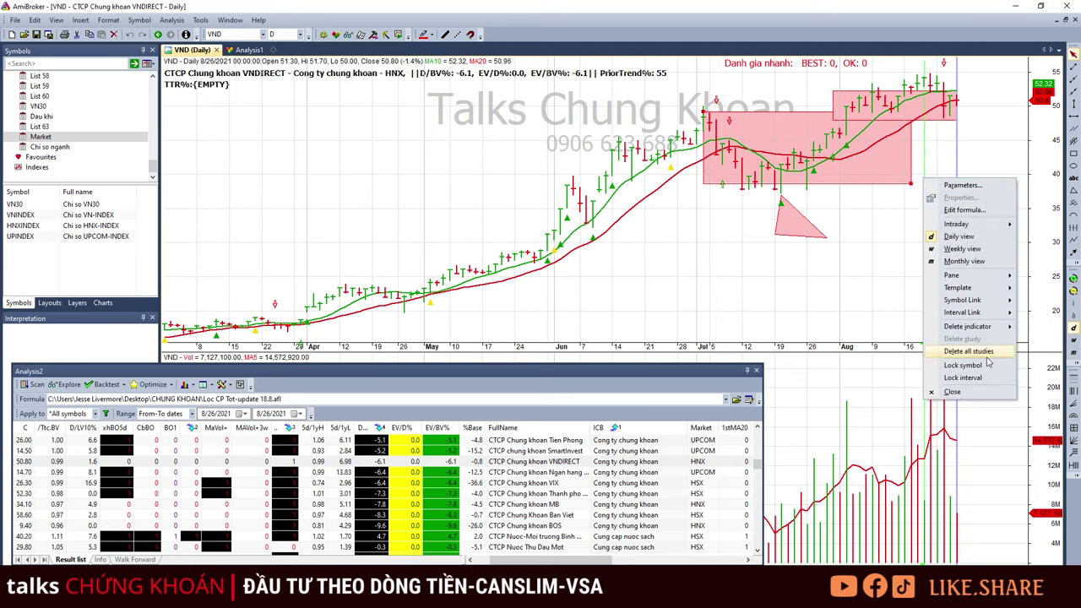
pyautogui.click(951, 351)
pyautogui.click(572, 326)
pyautogui.click(840, 263)
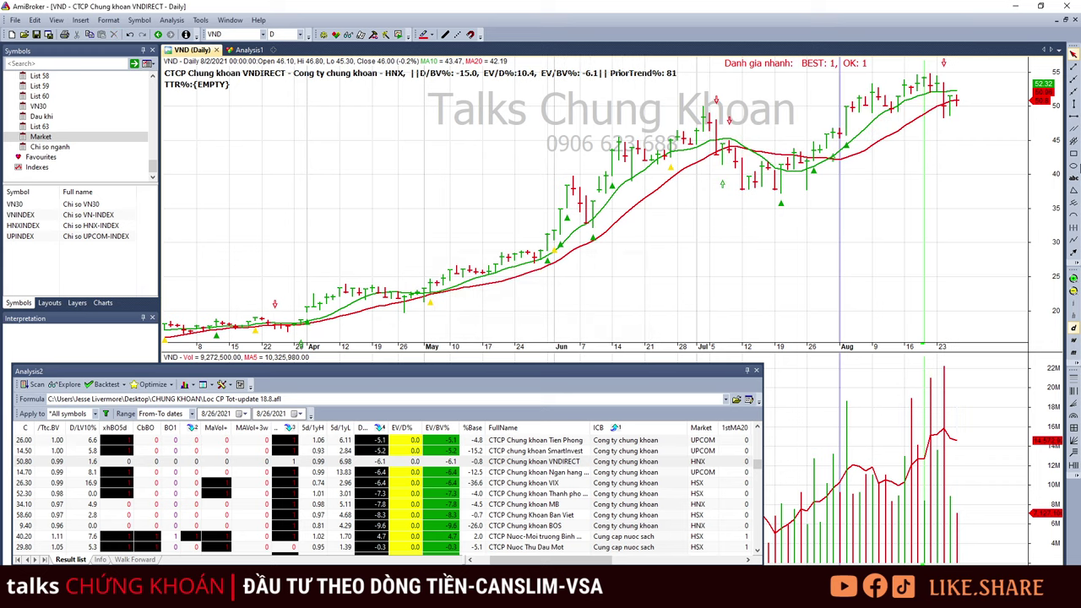
pyautogui.click(1074, 154)
pyautogui.moveTo(859, 76); pyautogui.dragTo(1008, 112)
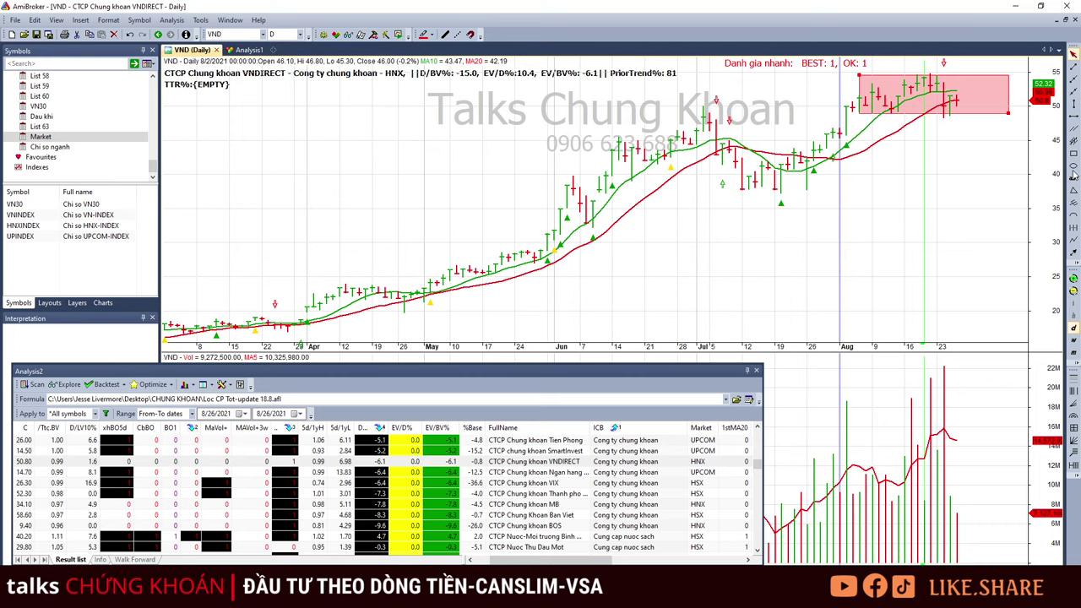
# Review the charts of the securities stocks VIX, HCM and MBS.
pyautogui.scroll(-1, 550, 505)
pyautogui.scroll(1, 696, 469)
pyautogui.click(642, 475)
pyautogui.click(644, 482)
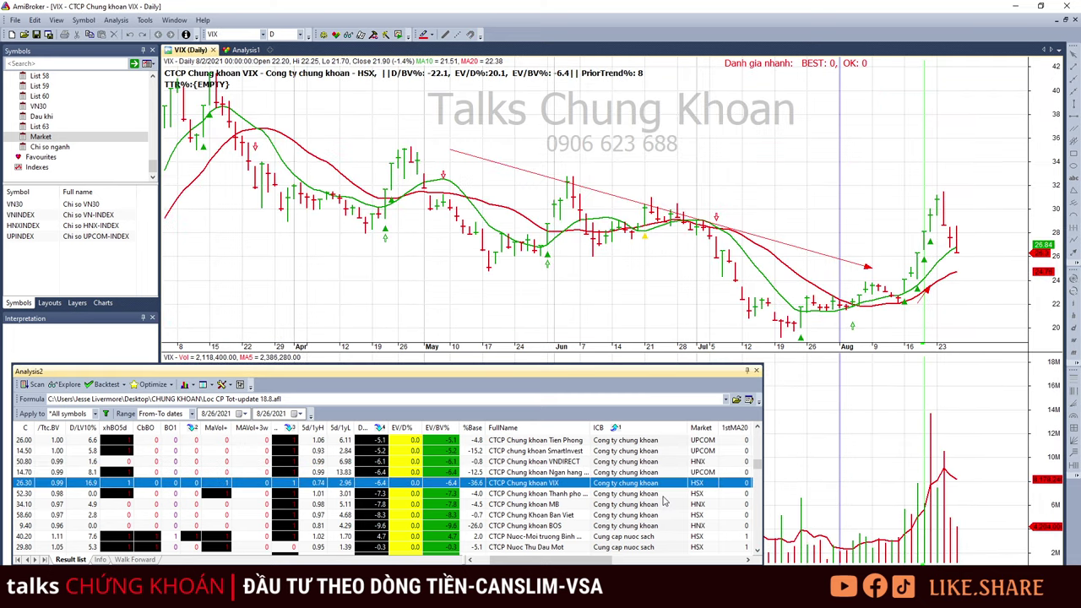
pyautogui.press('Down')
pyautogui.press('Down')
pyautogui.press('Down')
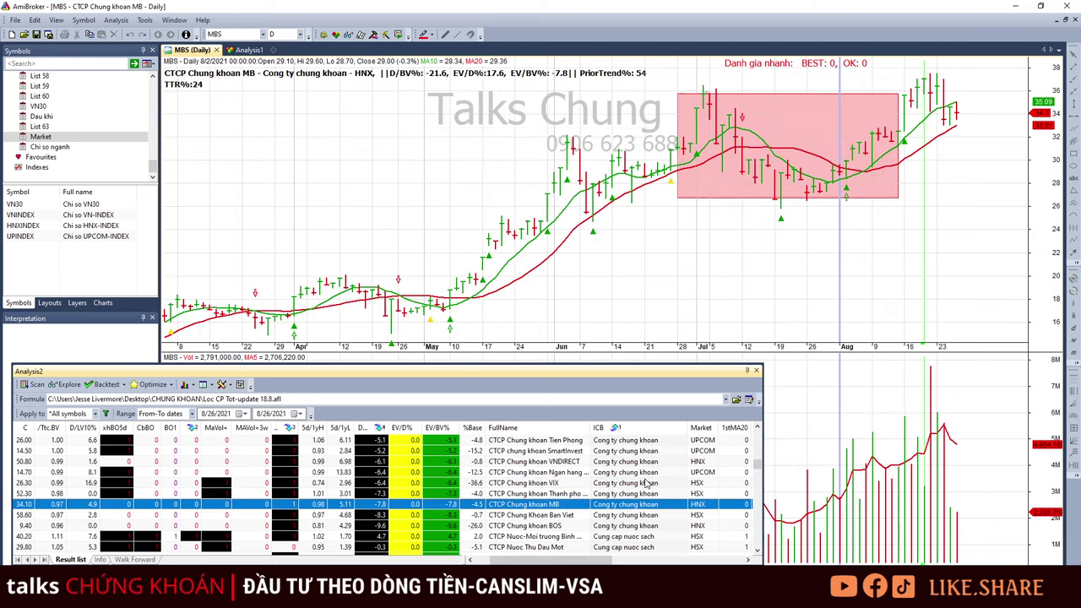
# Return to the HCM chart, examine its 26 August 2021 bar, and delete the older, lower rectangle starting in July.
pyautogui.press('Up')
pyautogui.press('Up')
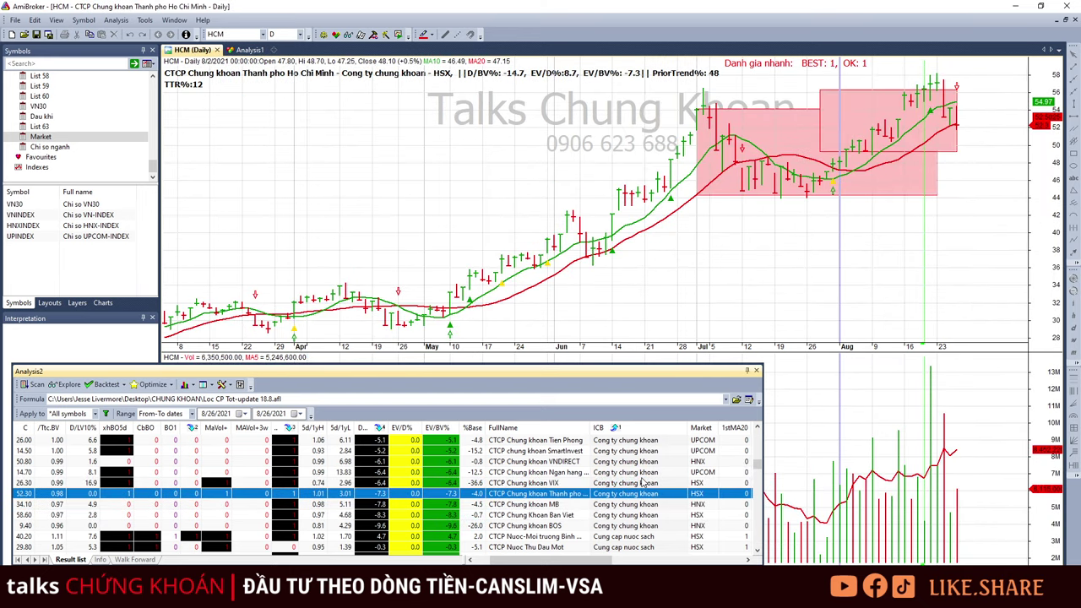
pyautogui.click(981, 139)
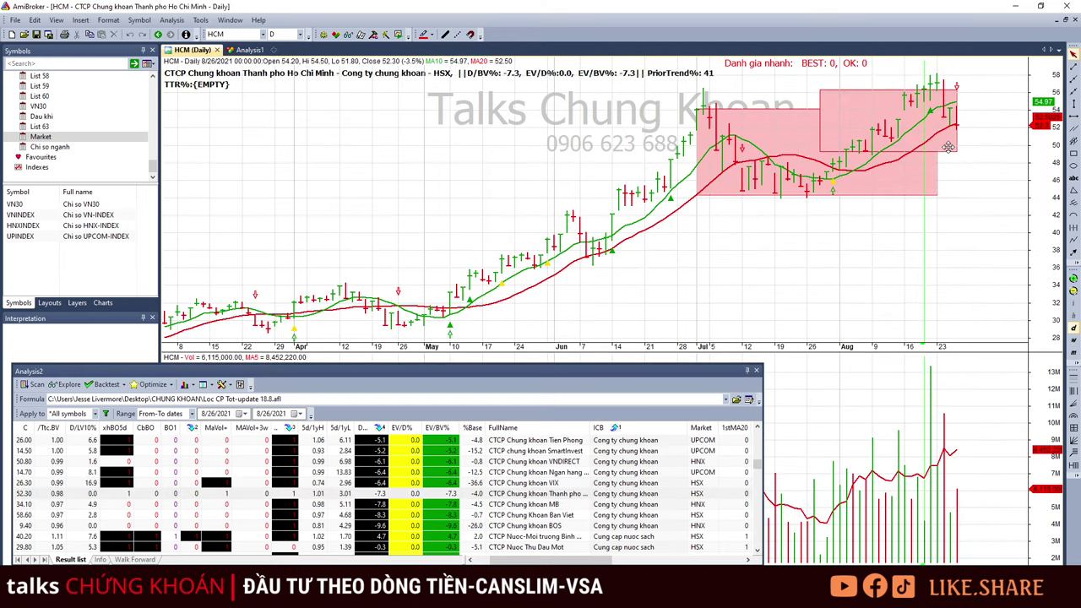
pyautogui.click(950, 164)
pyautogui.press('Right')
pyautogui.press('Right')
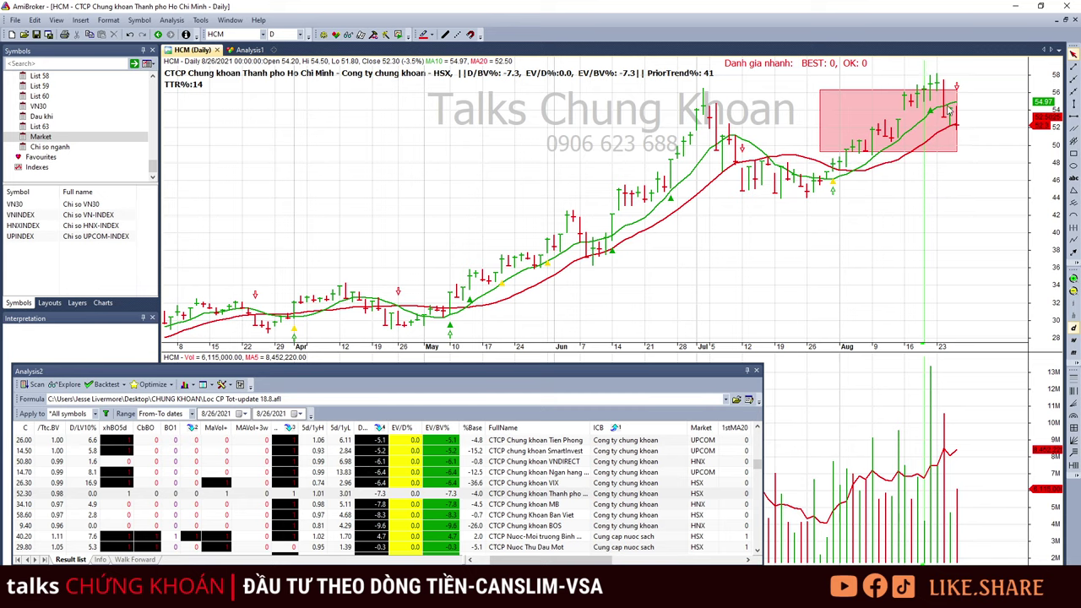
# Replace the old rectangle on the MBS chart with one around the August bars, from about 31.7 to 37.3 in price.
pyautogui.click(472, 505)
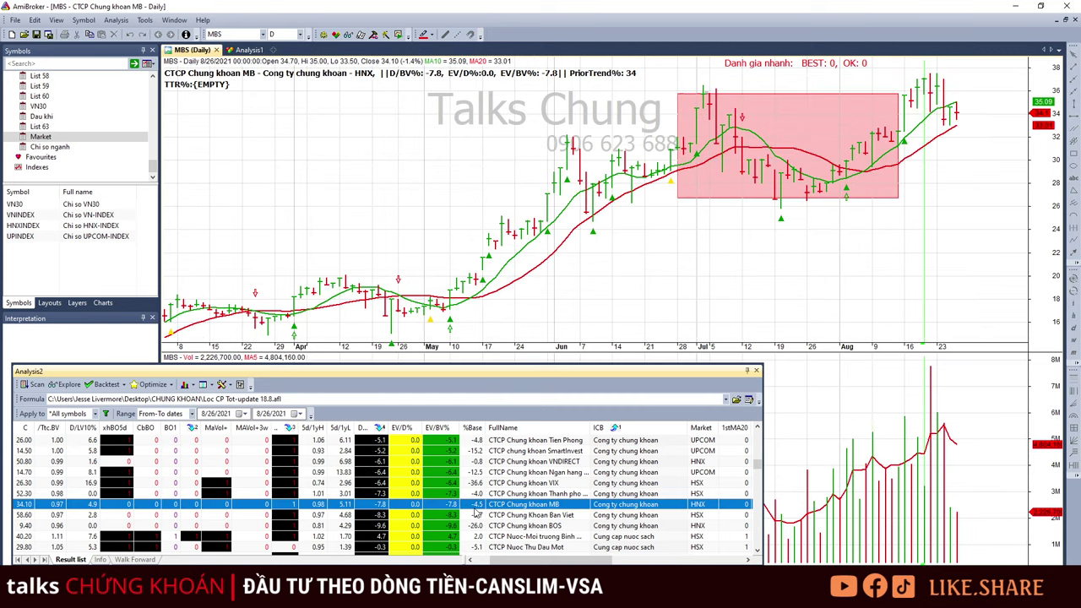
pyautogui.click(898, 192)
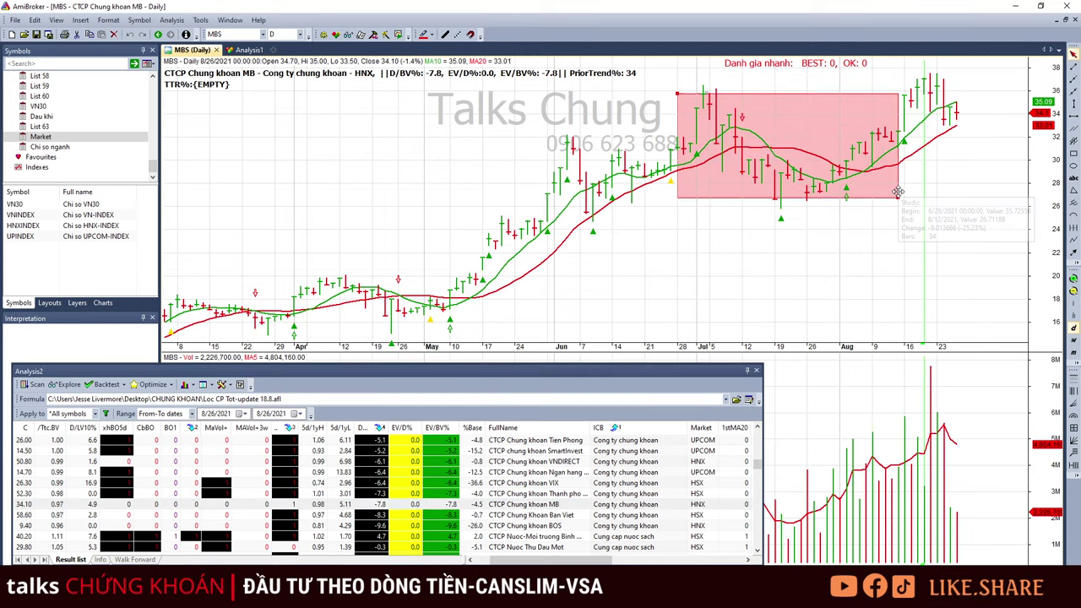
pyautogui.click(1074, 153)
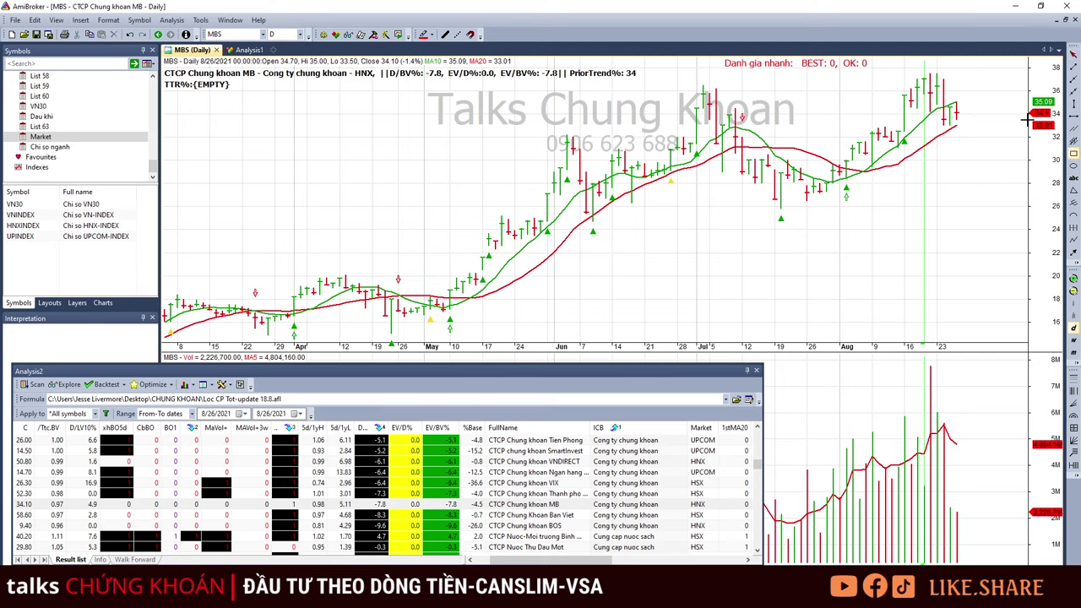
pyautogui.moveTo(827, 76); pyautogui.dragTo(1006, 141)
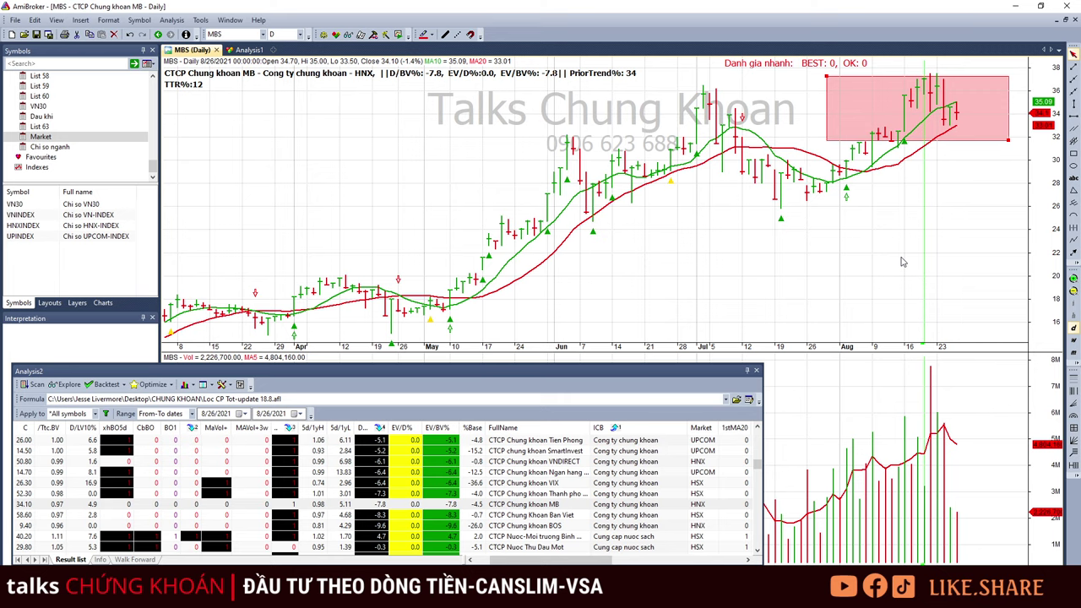
# Review the VCI chart against MBS and chart the ART stock.
pyautogui.click(629, 516)
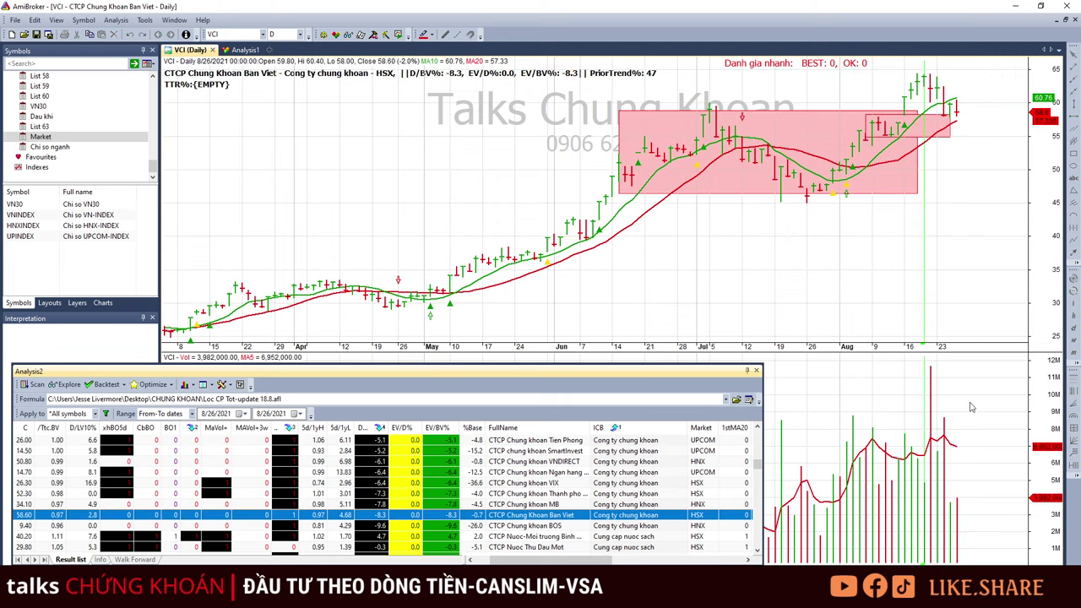
pyautogui.press('Up')
pyautogui.press('Down')
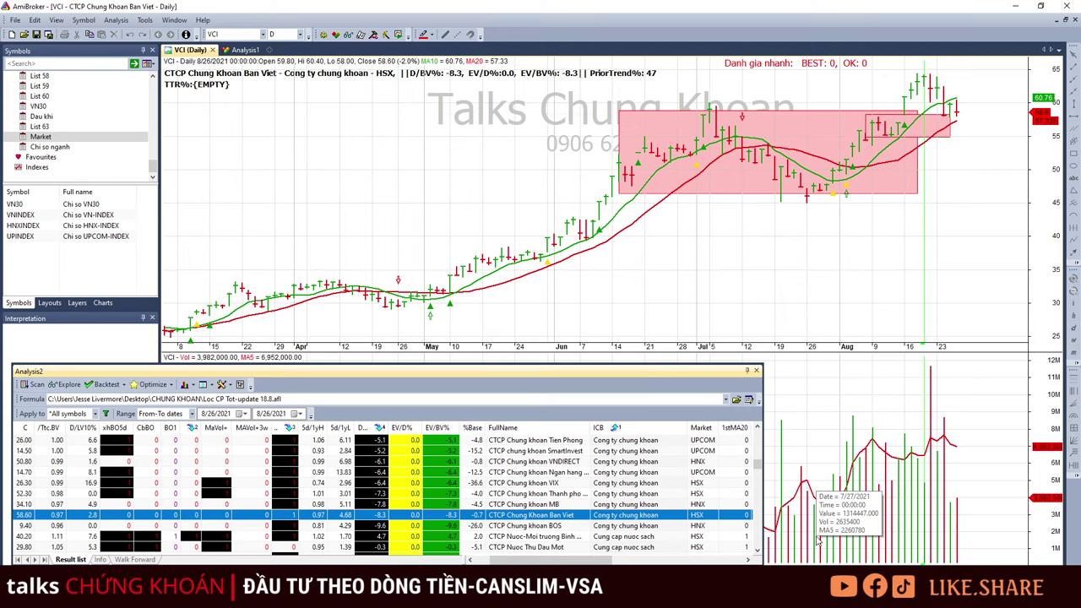
pyautogui.press('Down')
# Chart the GMD stock and delete its older, lower rectangle spanning June to early August.
pyautogui.scroll(-3, 674, 490)
pyautogui.scroll(-3, 674, 490)
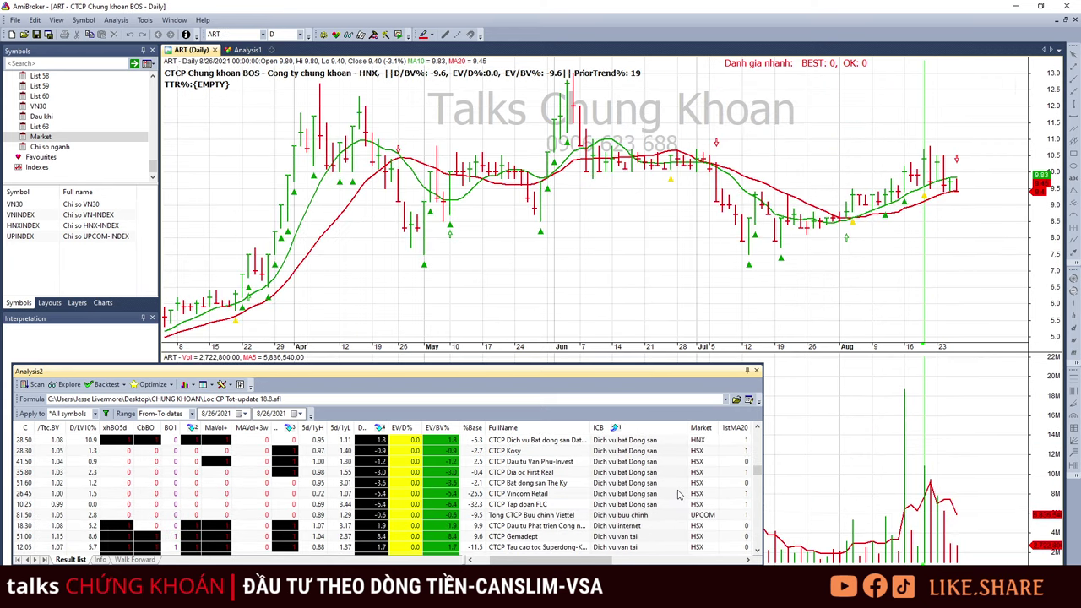
pyautogui.click(659, 504)
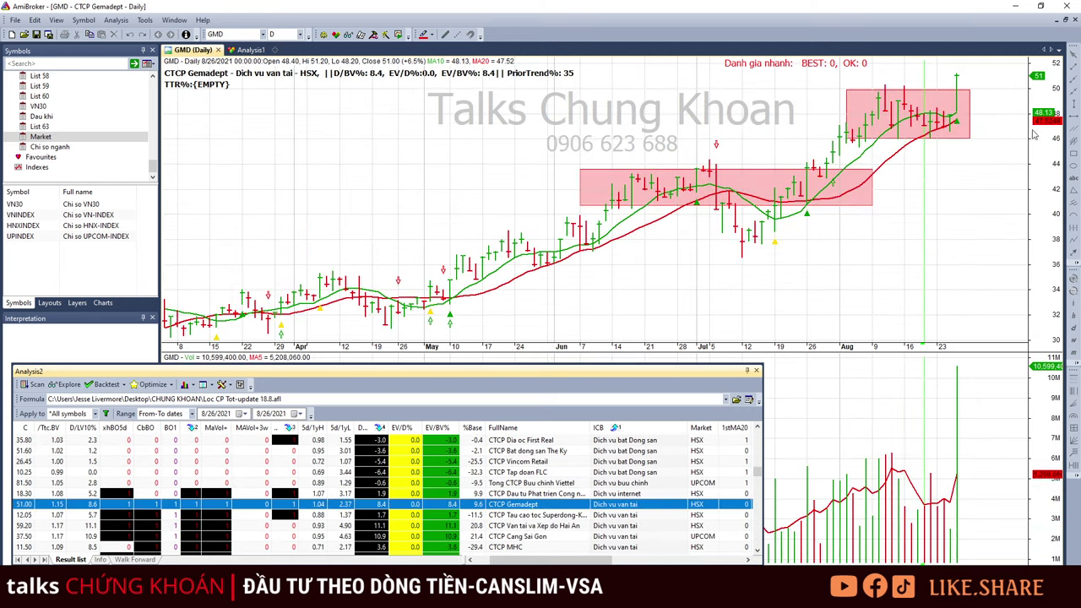
pyautogui.click(867, 203)
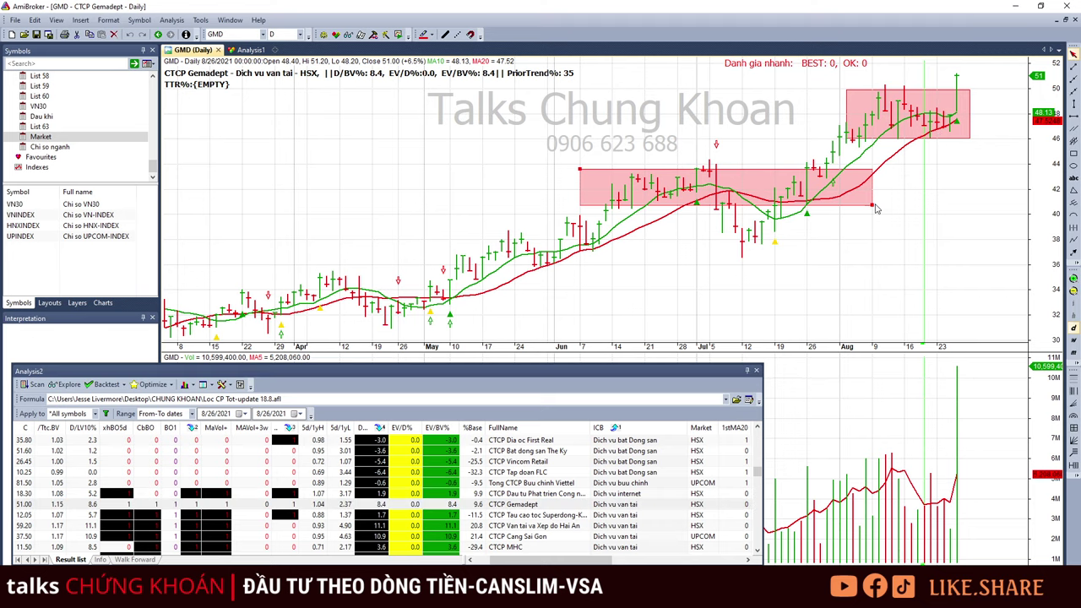
pyautogui.press('Delete')
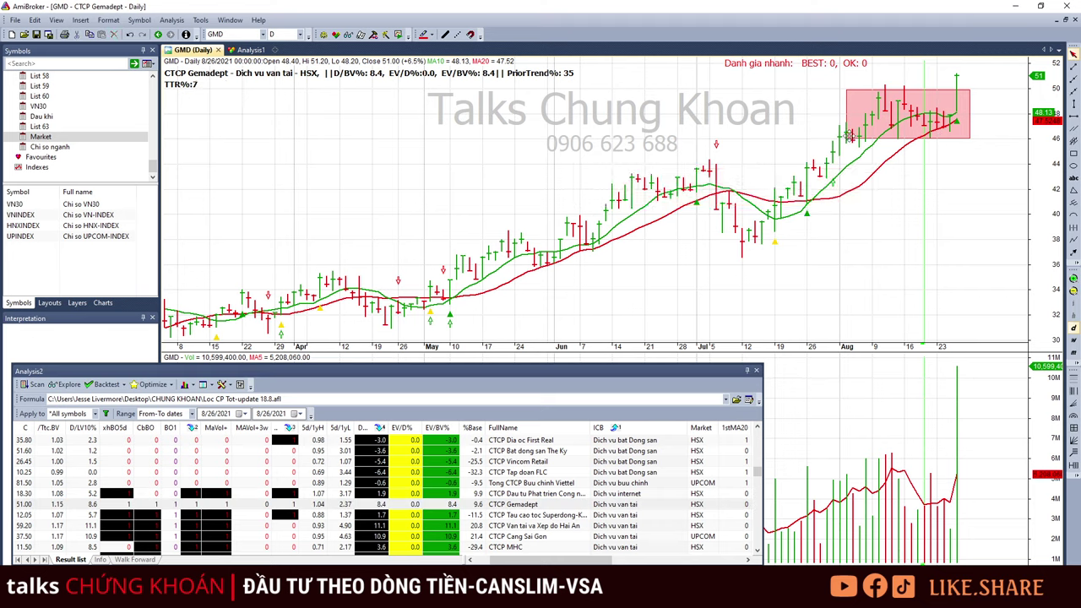
# Examine GMD's daily price bars from 11 to 25 August 2021 within the upper rectangle.
pyautogui.click(882, 165)
pyautogui.click(889, 173)
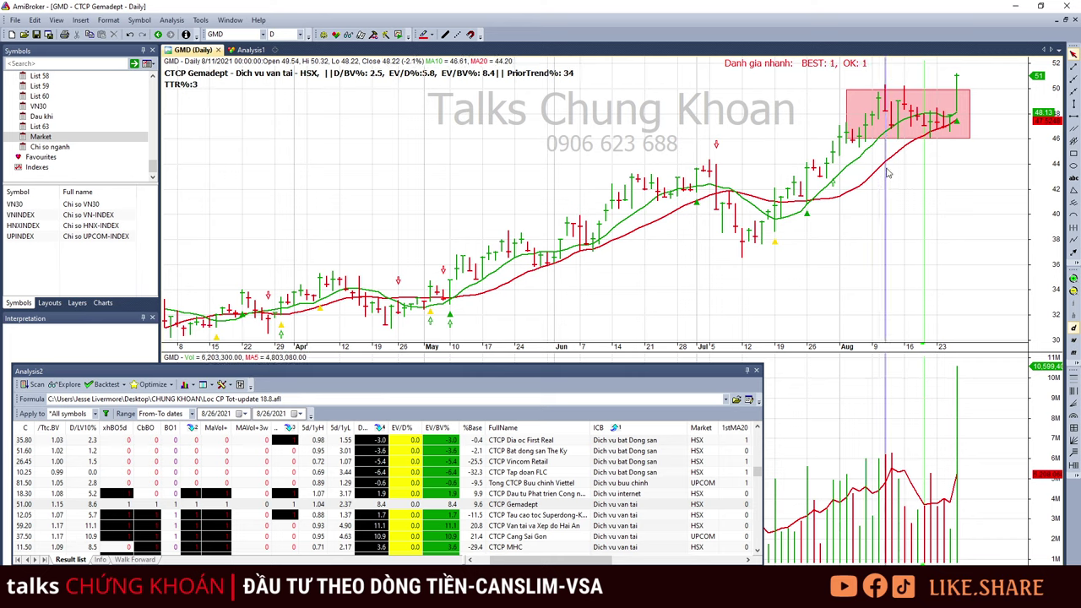
pyautogui.click(892, 203)
pyautogui.click(911, 198)
pyautogui.click(924, 203)
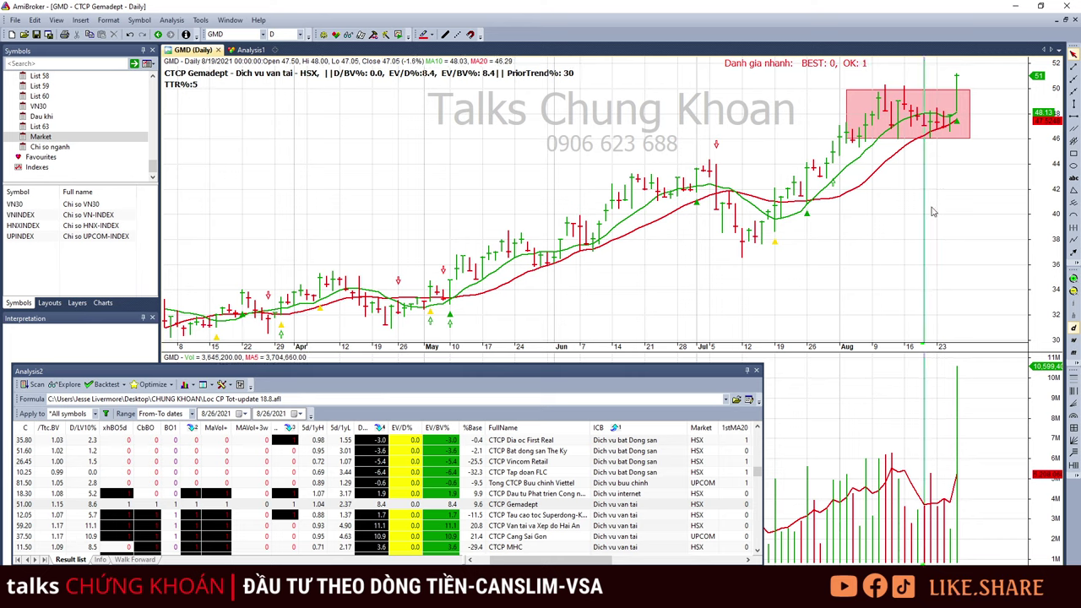
pyautogui.click(934, 167)
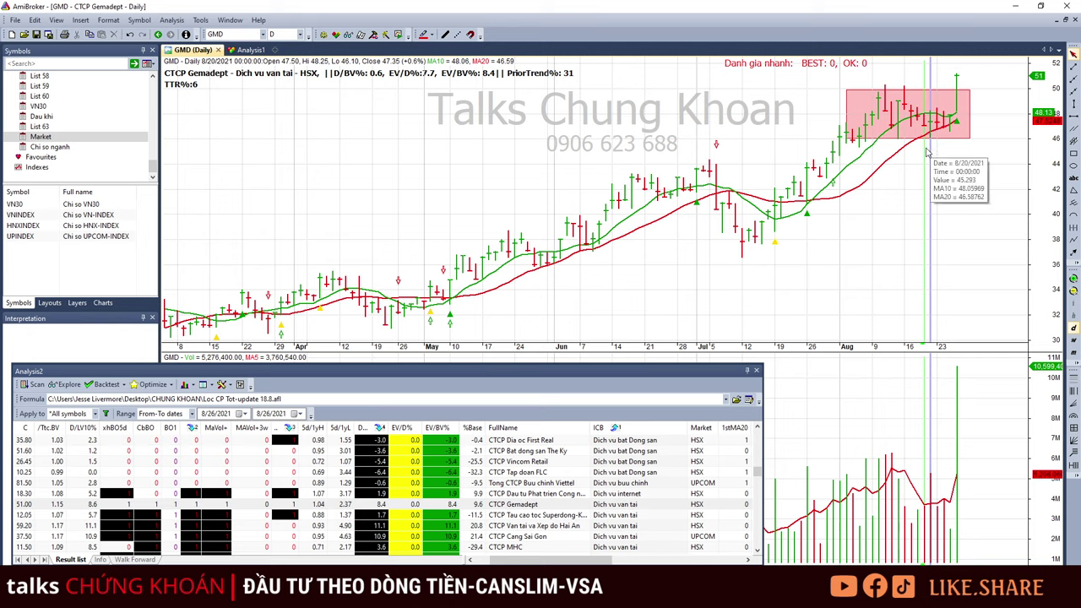
pyautogui.click(930, 155)
pyautogui.click(932, 155)
pyautogui.click(937, 152)
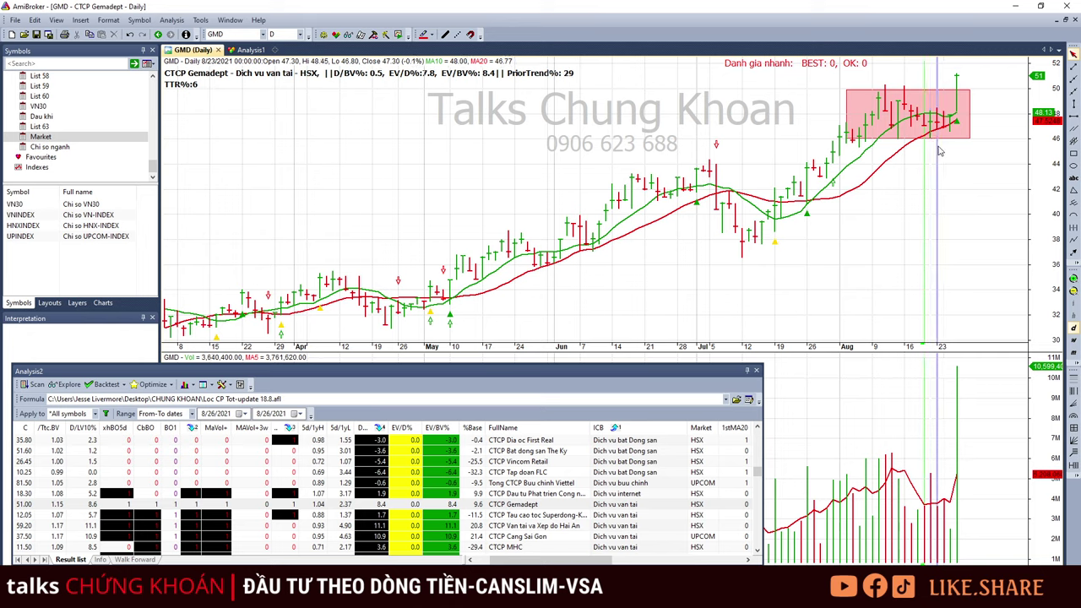
pyautogui.click(945, 152)
pyautogui.click(950, 154)
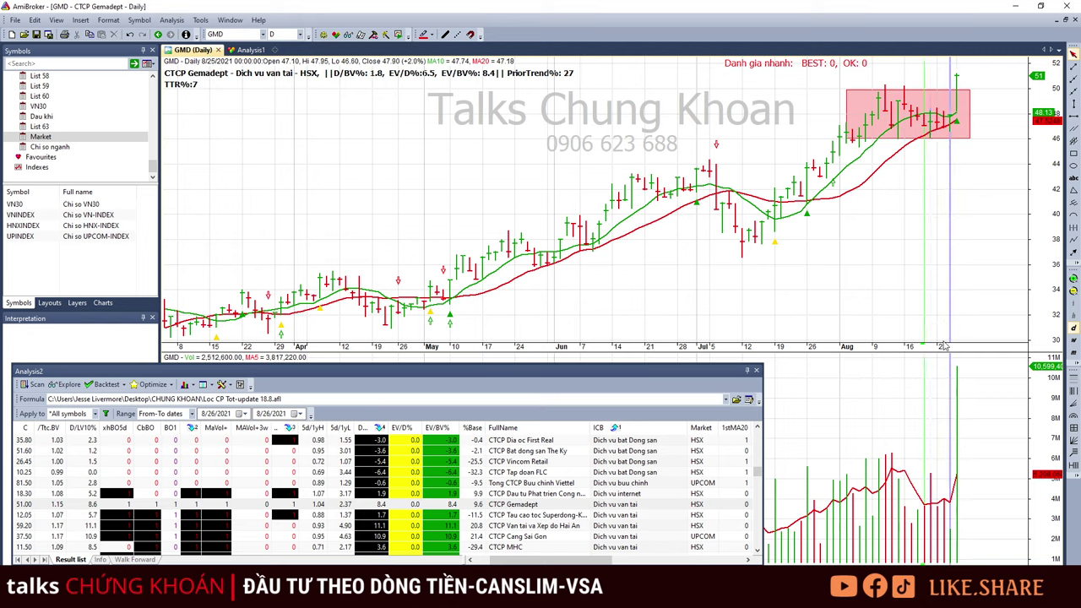
# Examine GMD's late-August volume bars and its 26 August 2021 price bar.
pyautogui.click(938, 554)
pyautogui.click(951, 542)
pyautogui.click(929, 534)
pyautogui.click(952, 536)
pyautogui.click(984, 81)
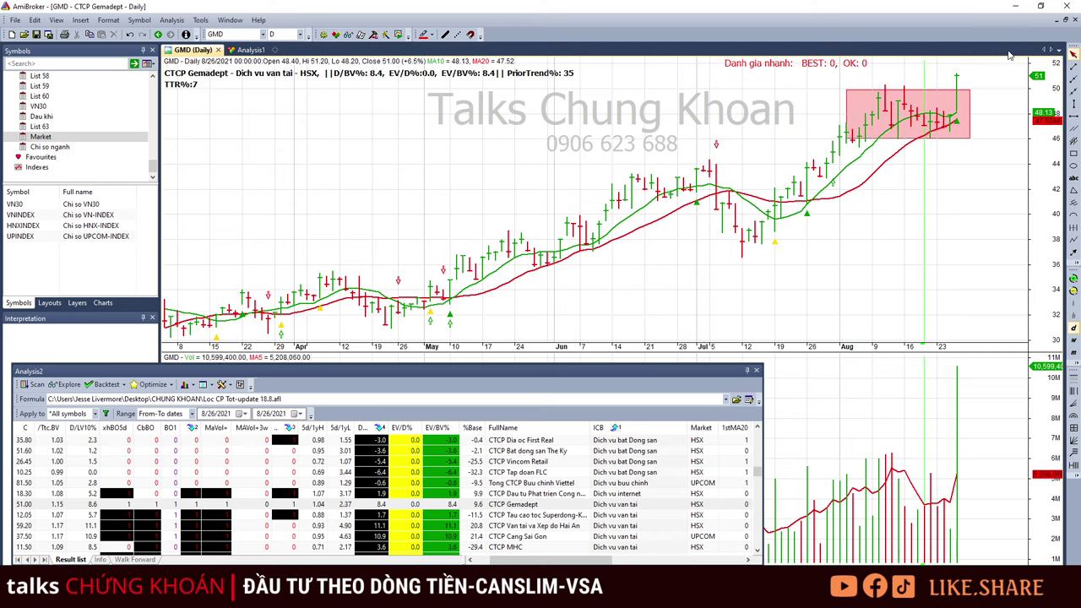
# On the GMD chart, draw a rising arrow from about 41.5 to 49 and a small rectangle beyond the latest bar, from about 50 to 52.
pyautogui.click(1074, 251)
pyautogui.moveTo(1000, 99); pyautogui.dragTo(930, 195)
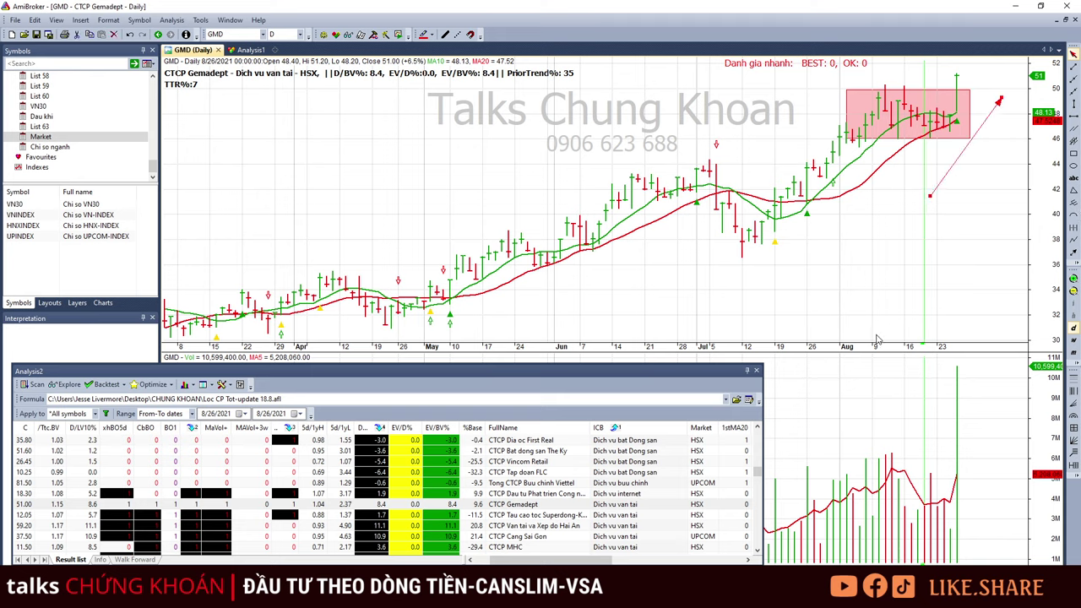
pyautogui.click(960, 81)
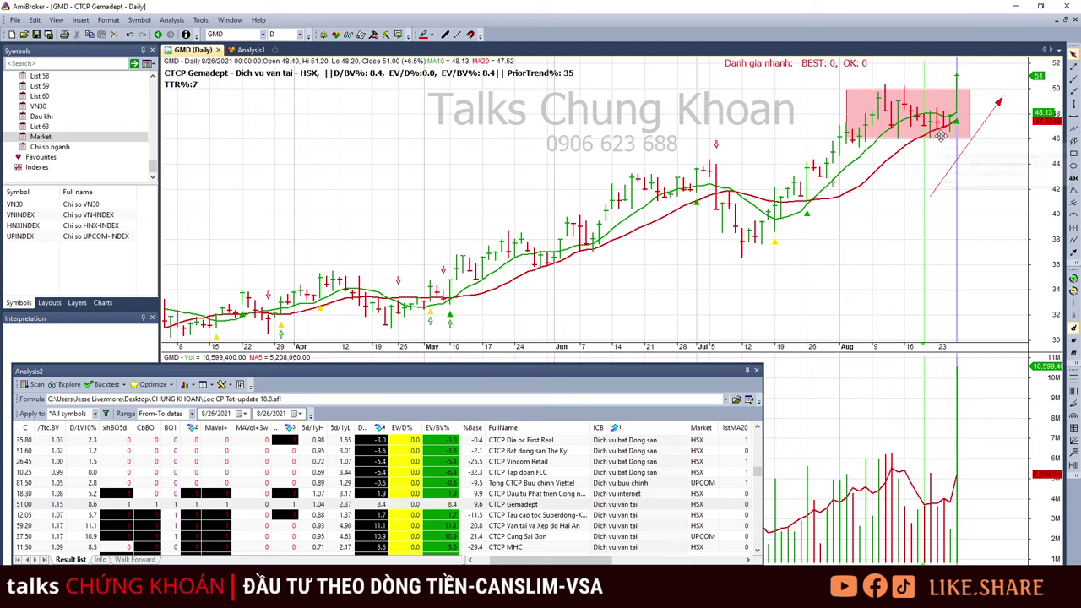
pyautogui.click(914, 194)
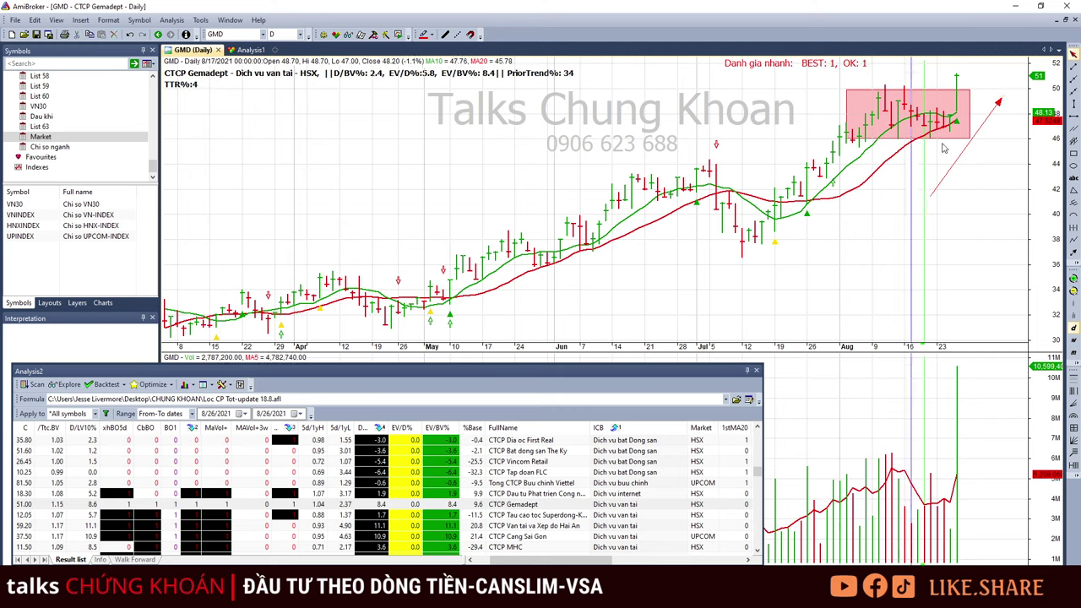
pyautogui.click(958, 81)
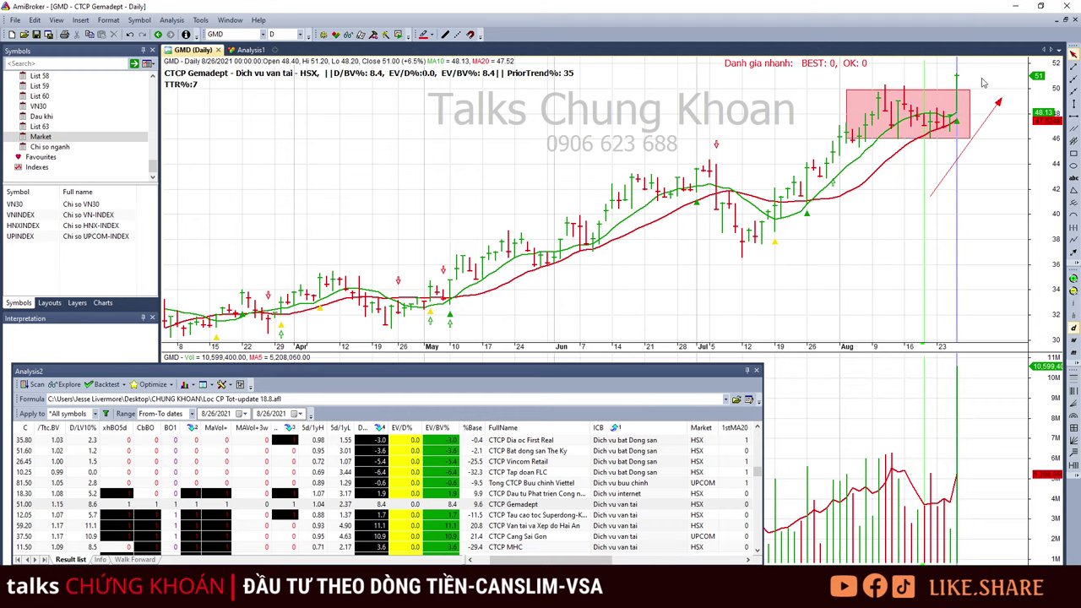
pyautogui.click(1005, 154)
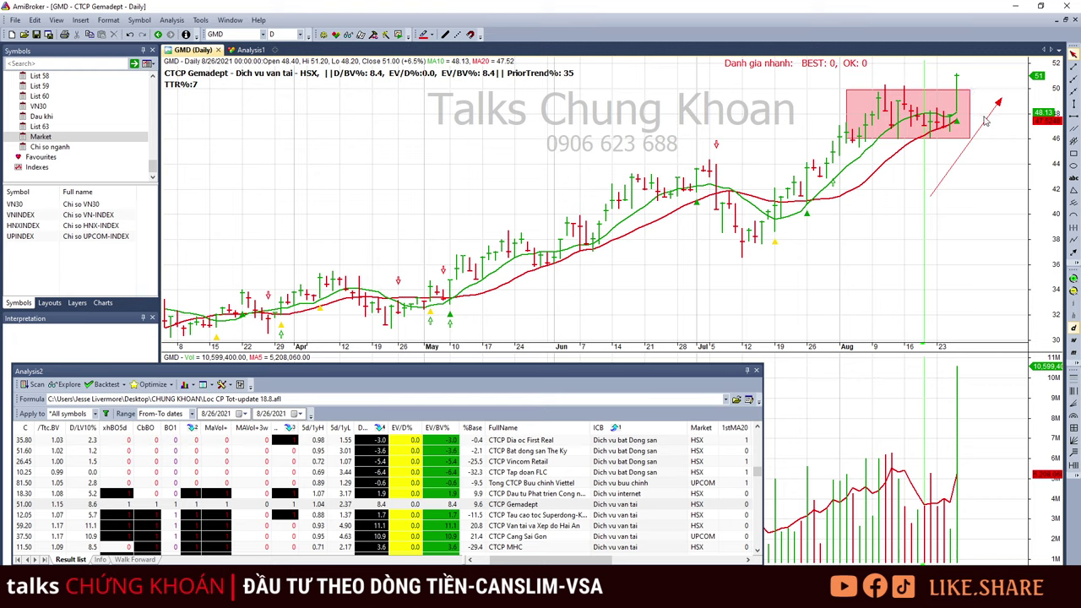
pyautogui.click(1072, 153)
pyautogui.moveTo(961, 64)
pyautogui.mouseDown()
pyautogui.moveTo(1014, 100)
pyautogui.moveTo(1022, 88)
pyautogui.mouseUp()
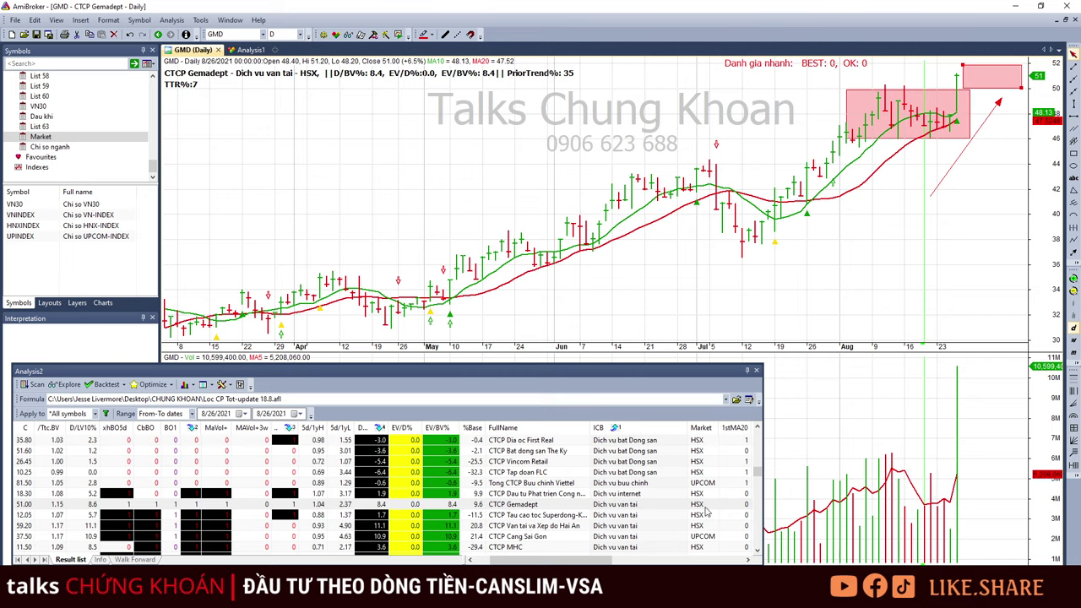
# Chart the SKG stock and examine its latest daily bar.
pyautogui.click(632, 515)
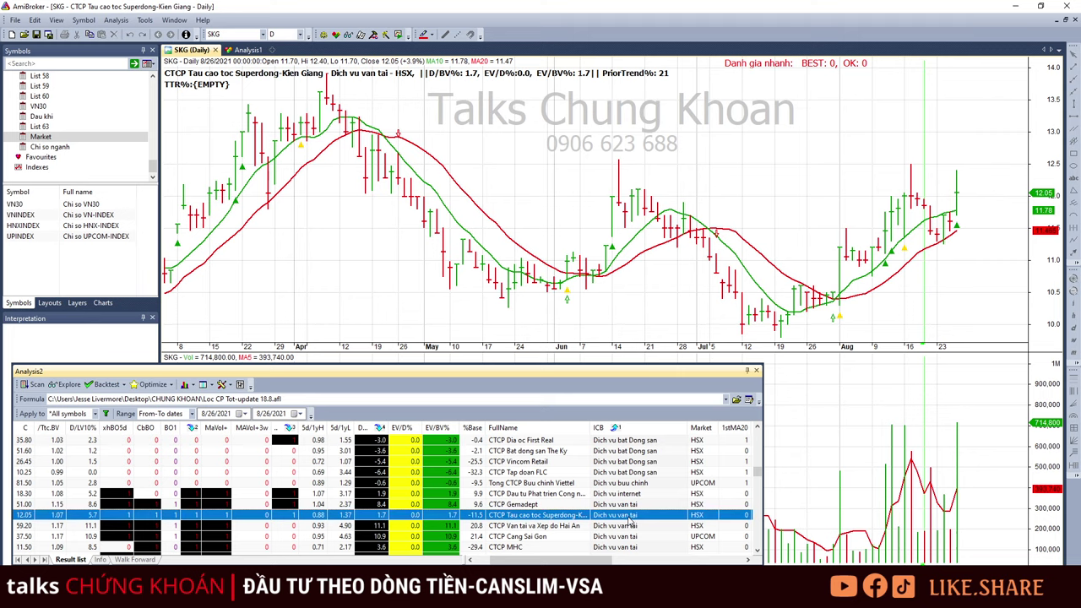
pyautogui.click(958, 190)
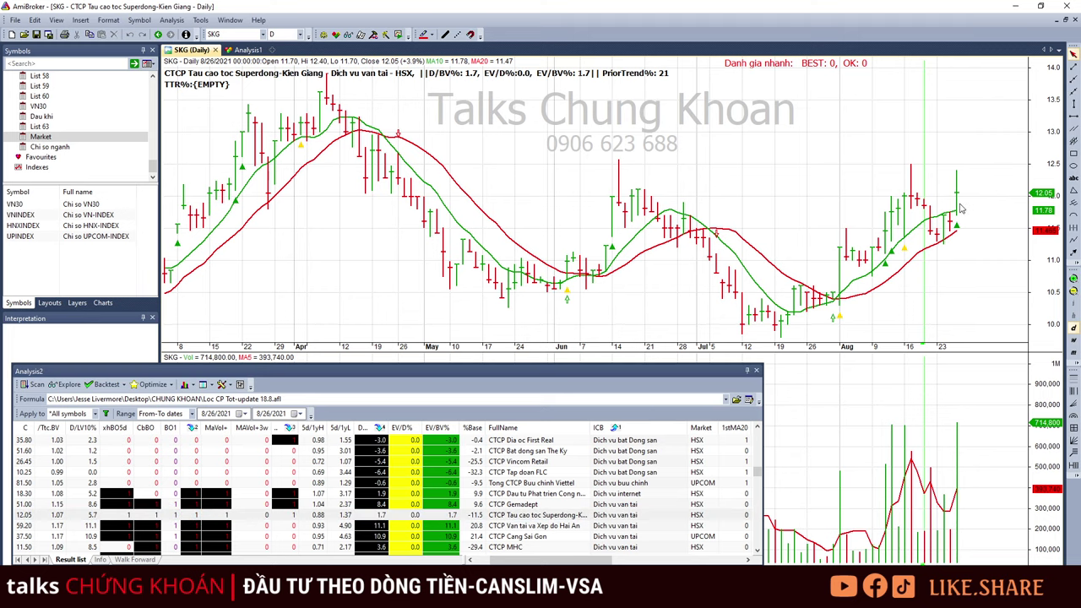
pyautogui.click(994, 214)
# Examine the August price and volume bars on the HAH chart and draw a rising arrow from about 39 to 55 in price.
pyautogui.click(572, 526)
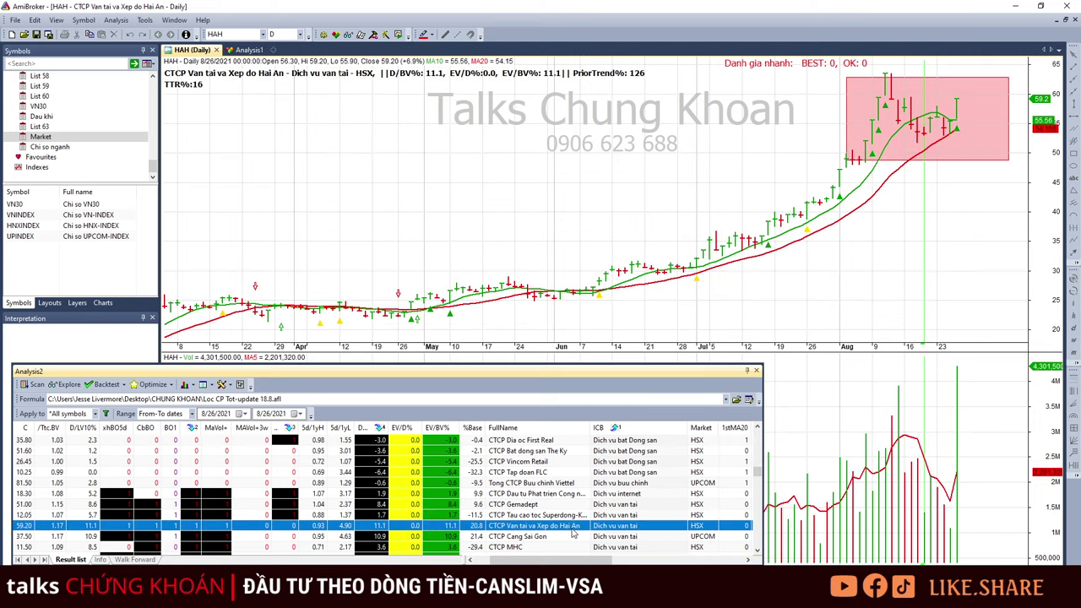
pyautogui.click(911, 227)
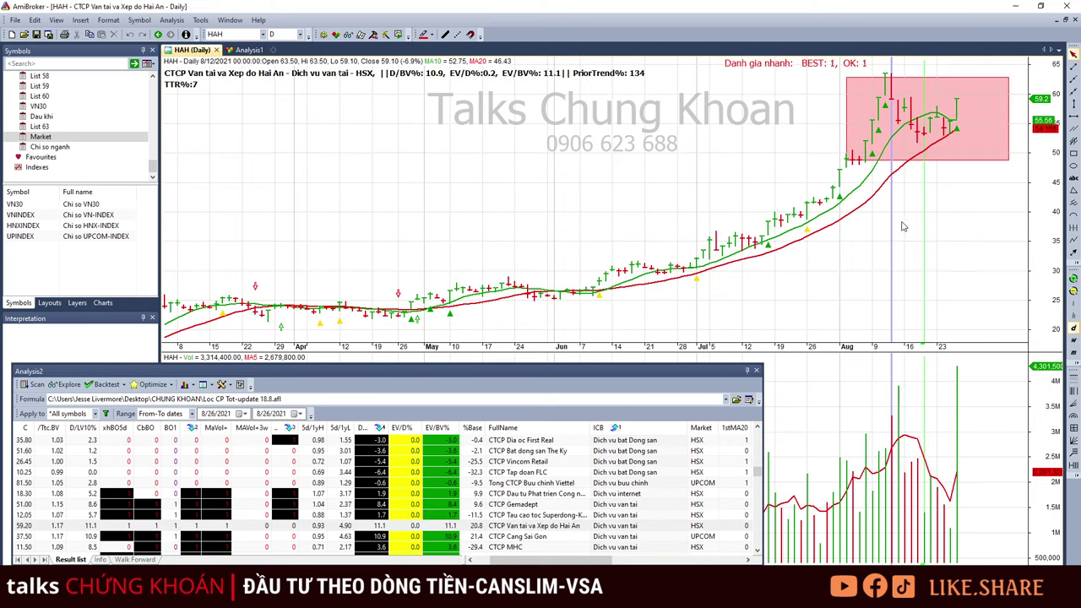
pyautogui.click(938, 511)
pyautogui.click(944, 520)
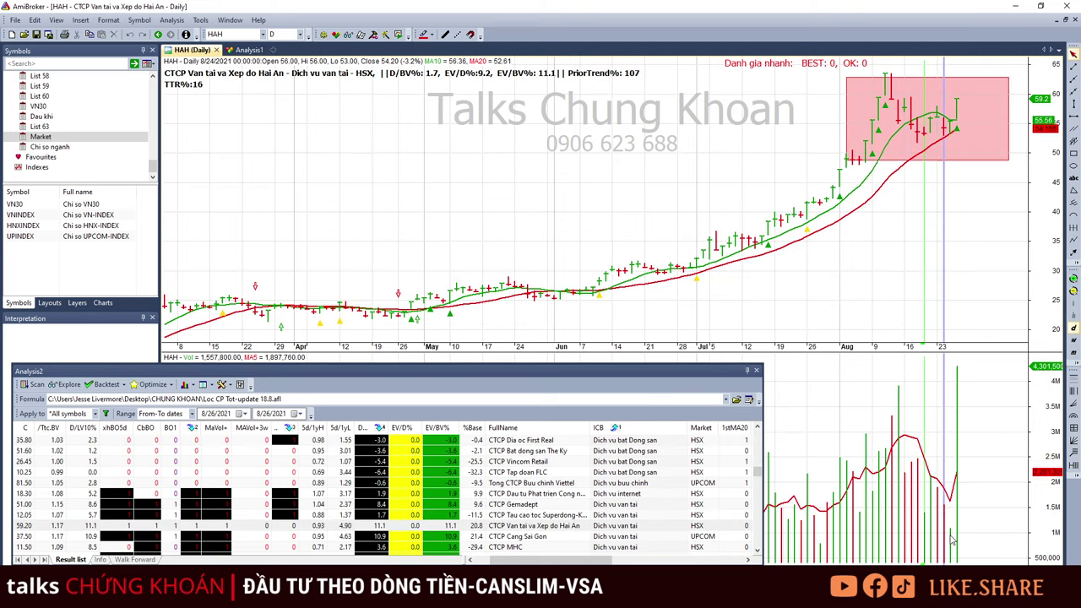
pyautogui.click(951, 539)
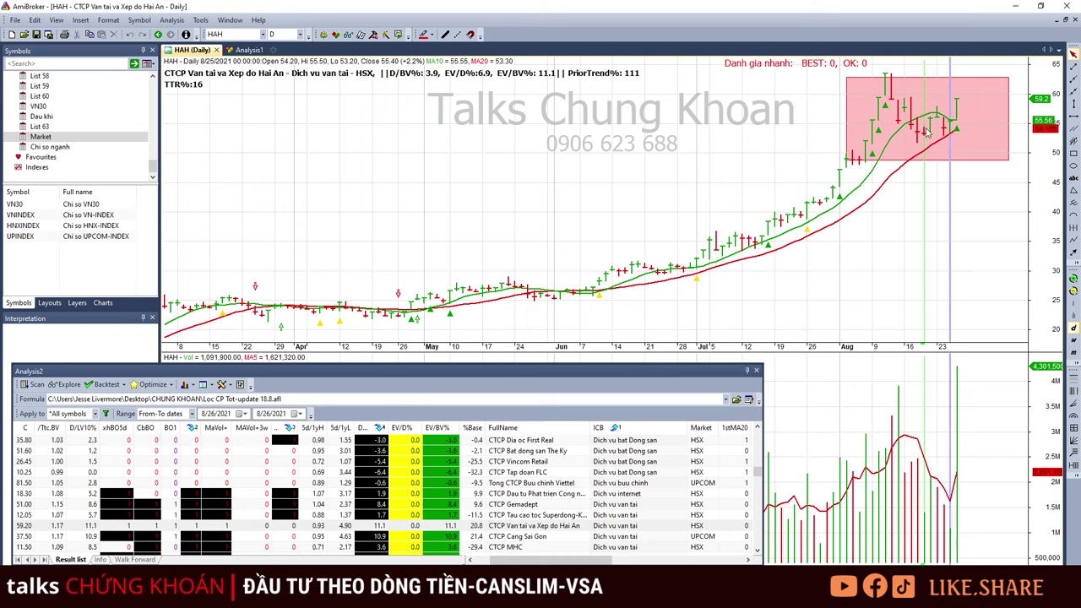
pyautogui.click(957, 116)
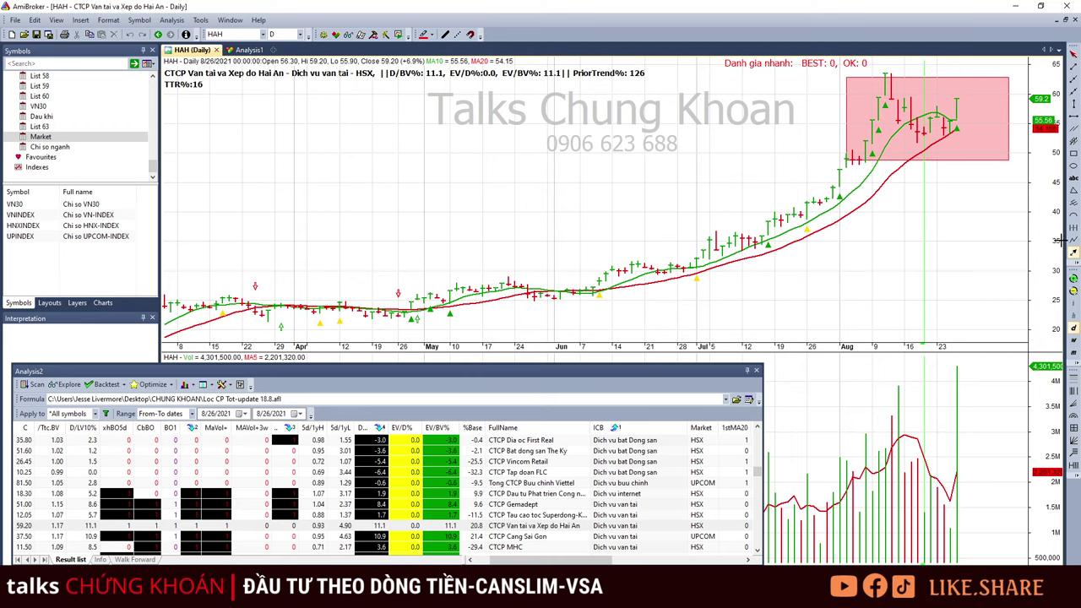
pyautogui.moveTo(899, 219); pyautogui.dragTo(986, 124)
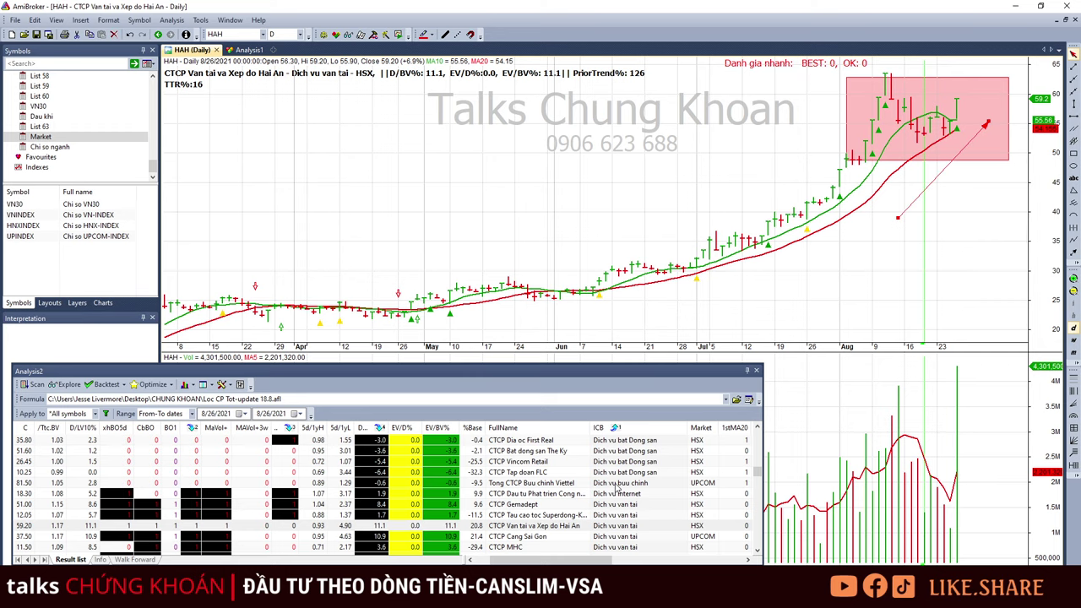
# Review the charts of the transport stocks SGP and MHC.
pyautogui.scroll(-2, 587, 553)
pyautogui.click(539, 483)
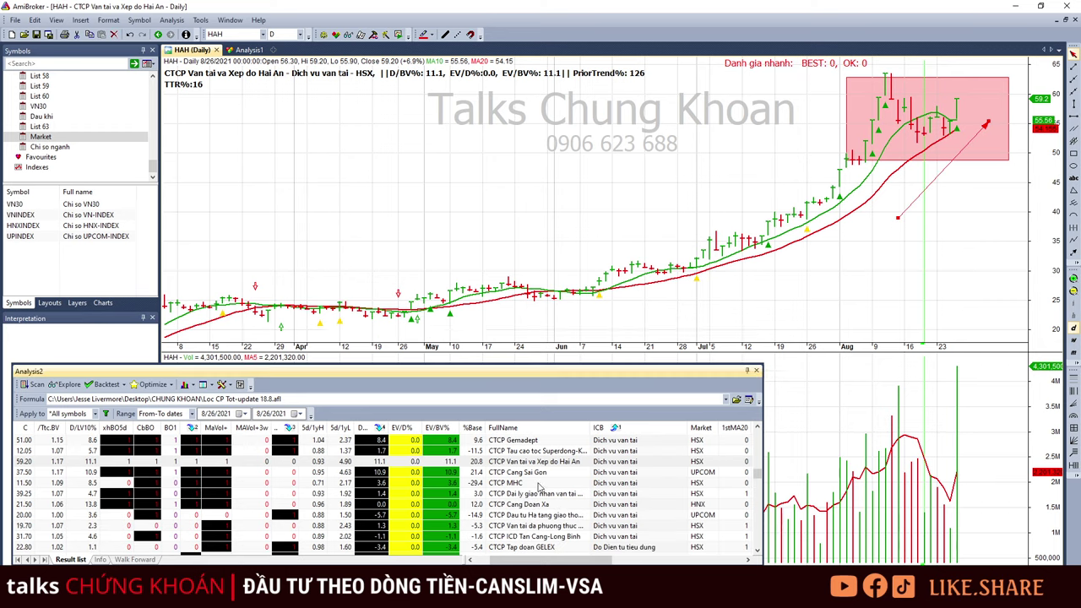
pyautogui.click(533, 474)
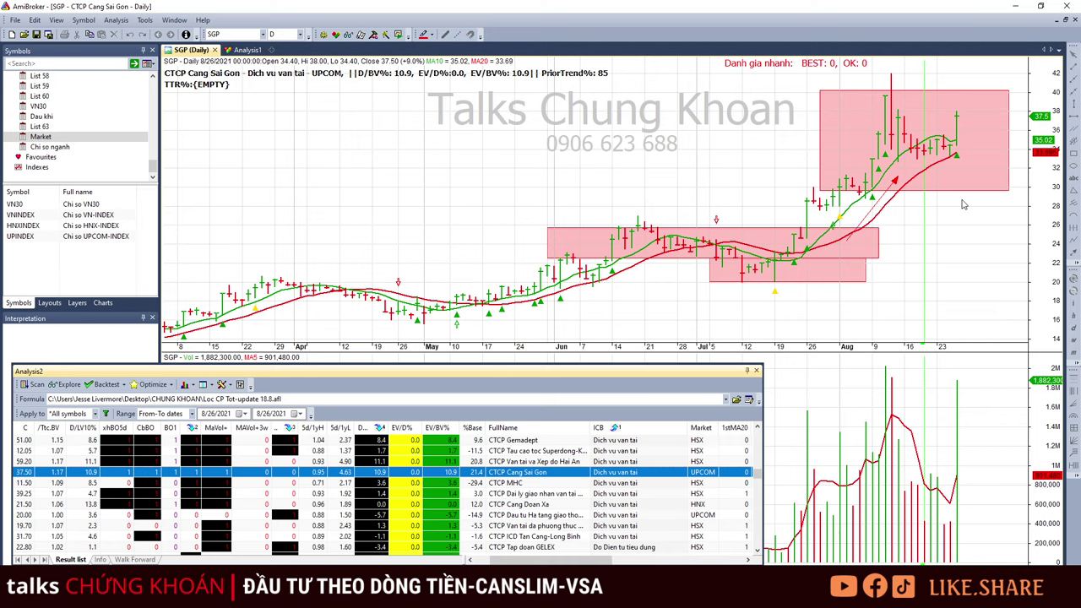
pyautogui.press('Down')
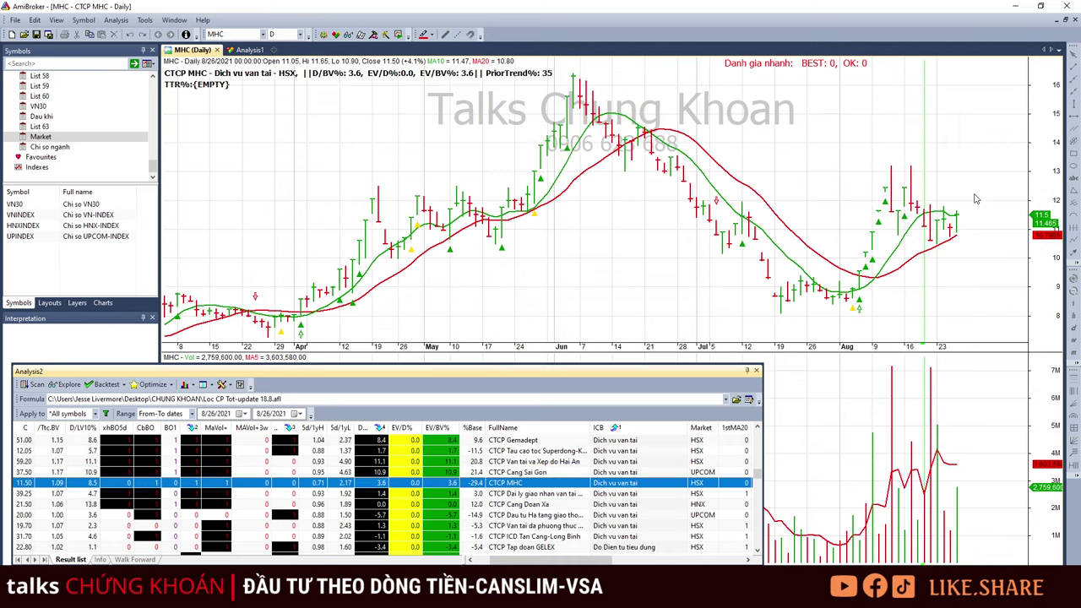
# Chart the TCL stock and examine its late-August bars up to 26 August 2021.
pyautogui.press('Down')
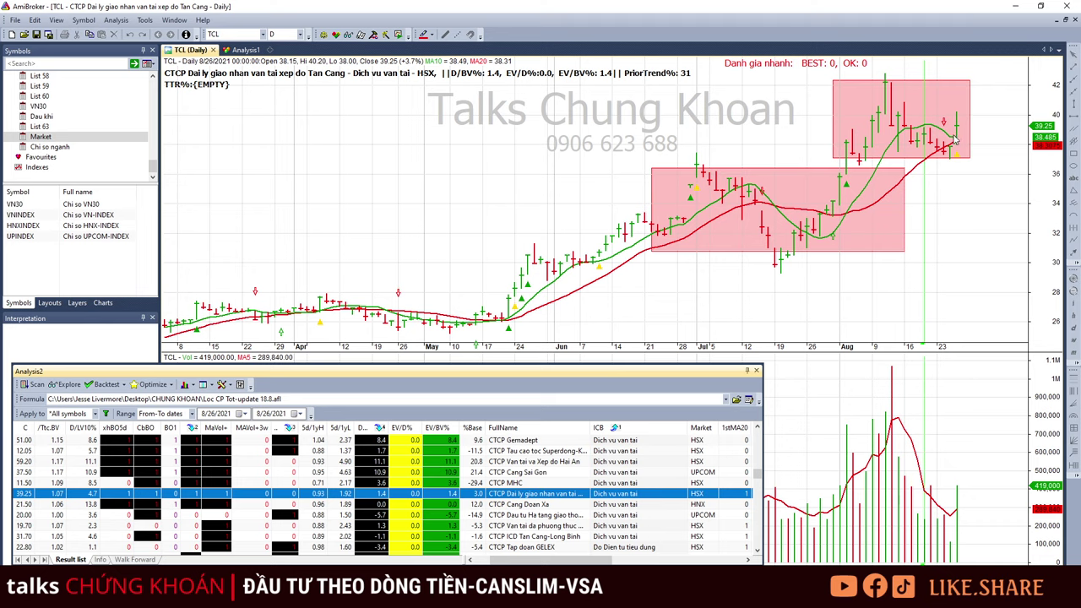
pyautogui.click(957, 510)
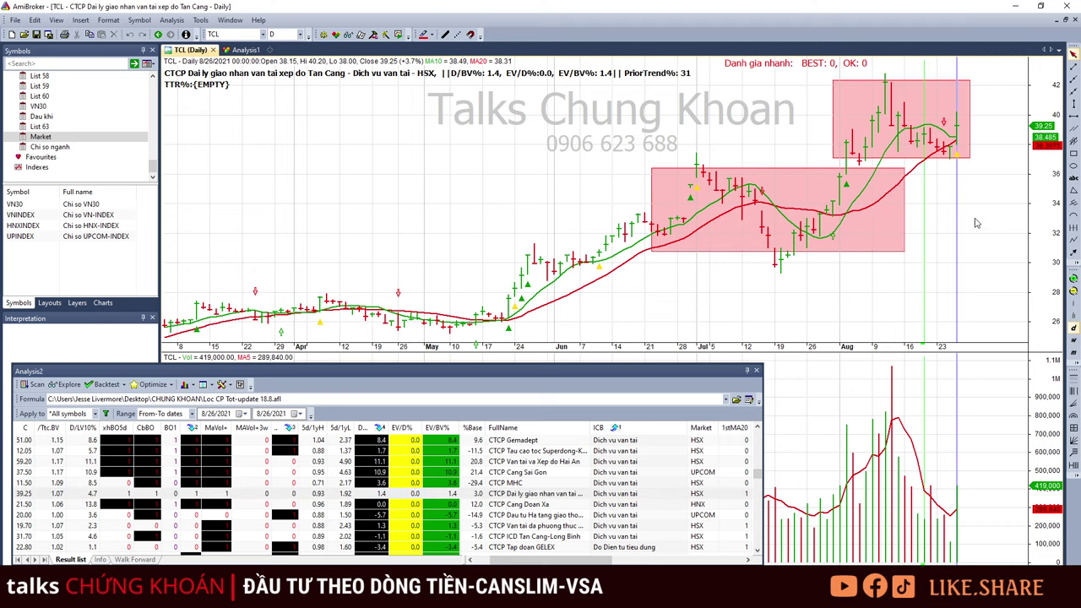
pyautogui.click(938, 193)
pyautogui.press('Right')
pyautogui.press('Right')
pyautogui.press('Right')
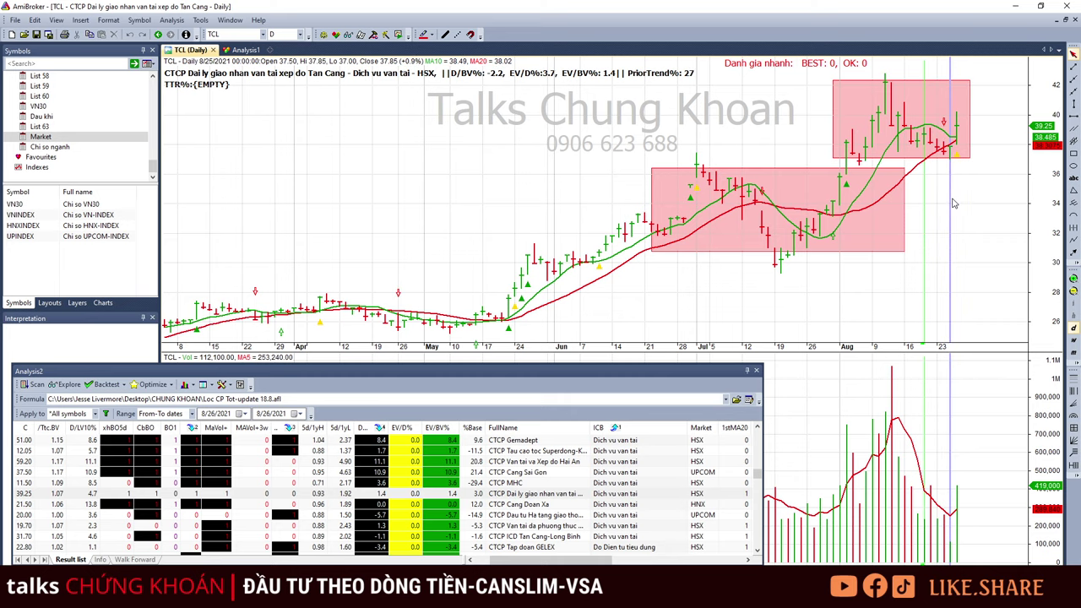
# Review the charts of the transport stocks DXP and TCO.
pyautogui.click(553, 507)
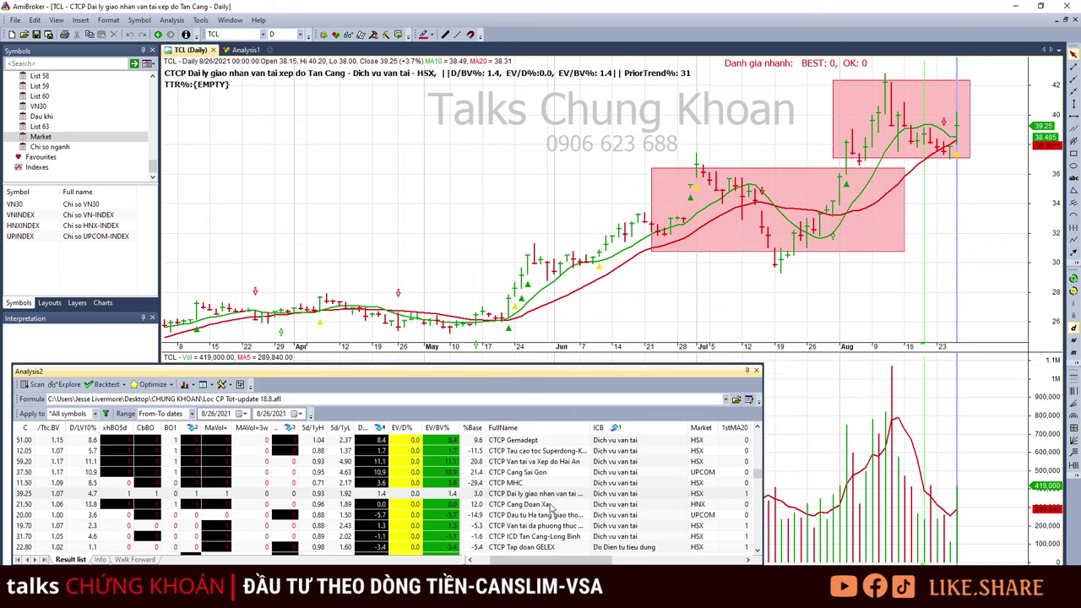
pyautogui.click(991, 222)
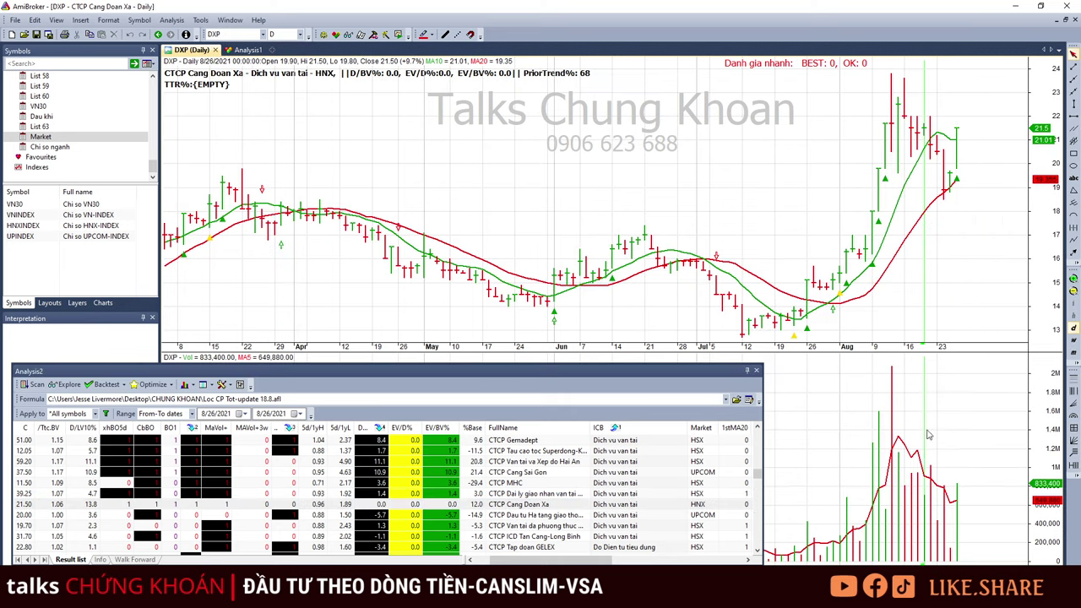
pyautogui.click(621, 515)
pyautogui.click(629, 527)
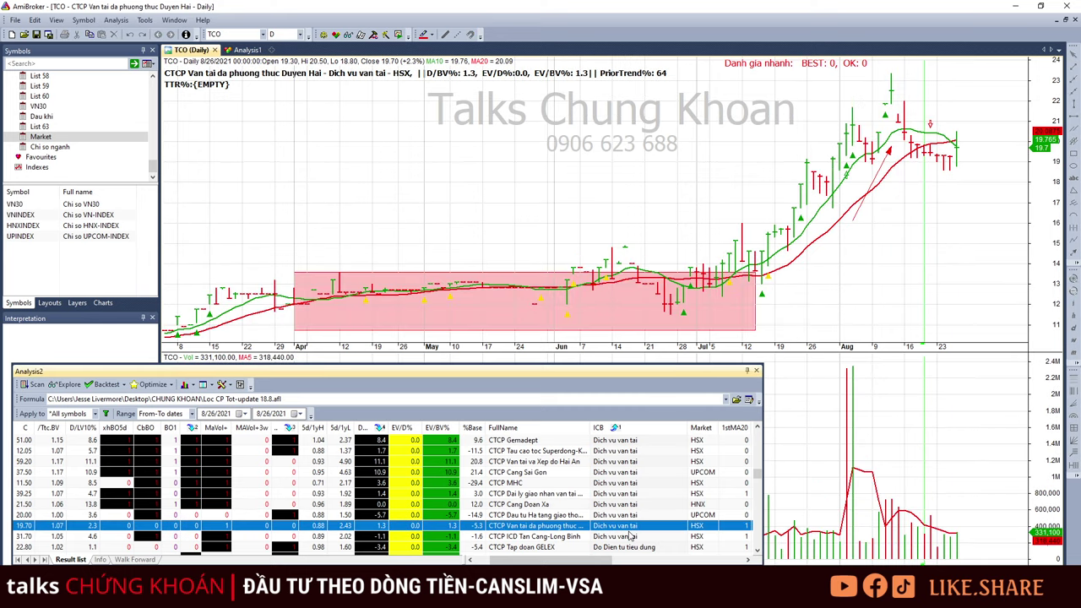
# Find the specialised-chemicals sector in the result list and chart the fertiliser stock DCM.
pyautogui.scroll(-2, 568, 504)
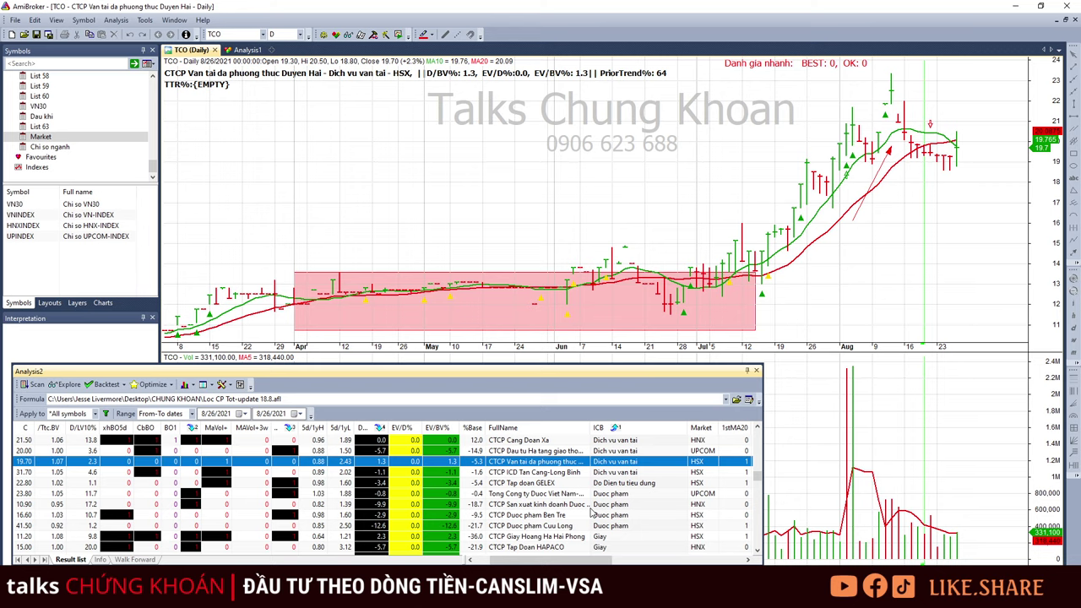
pyautogui.scroll(-3, 593, 511)
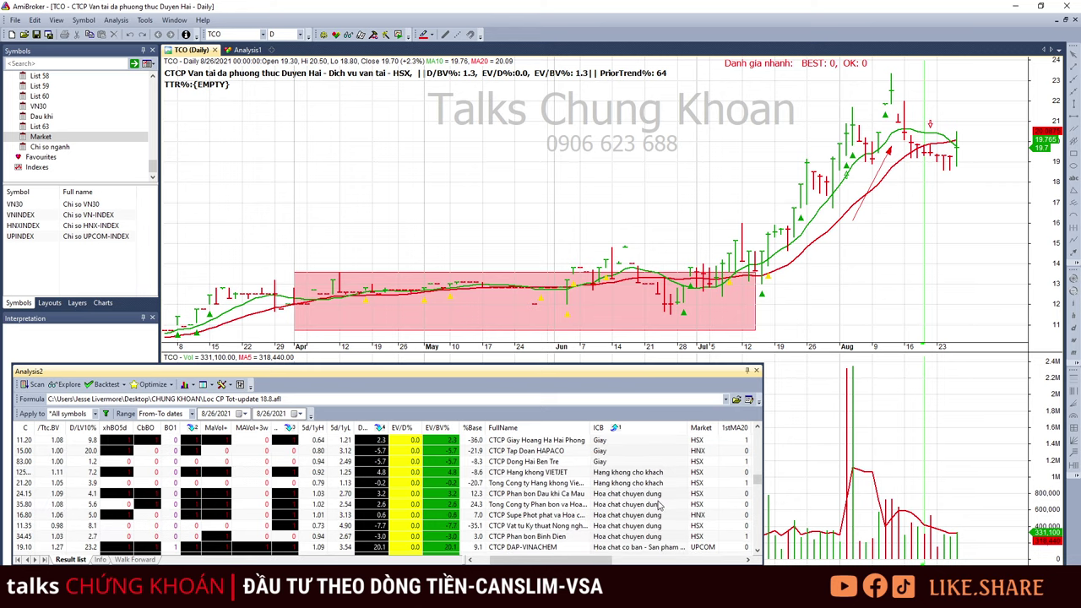
pyautogui.click(661, 504)
pyautogui.click(664, 494)
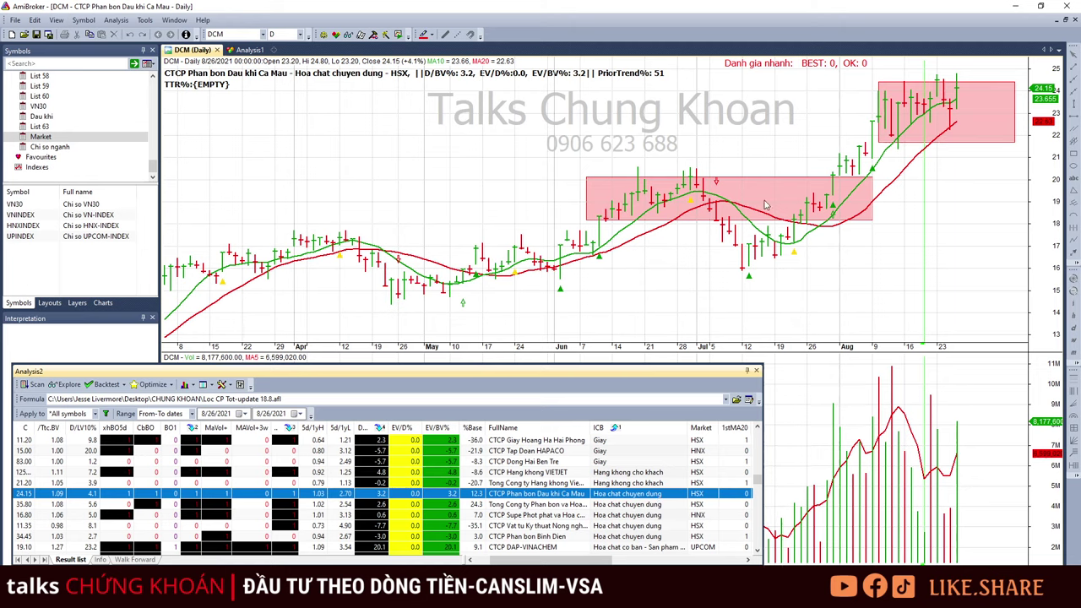
# Examine DCM's bars for 20, 23 and 26 August 2021 and draw a rising arrow from about 19.5 to 23 in price.
pyautogui.click(942, 170)
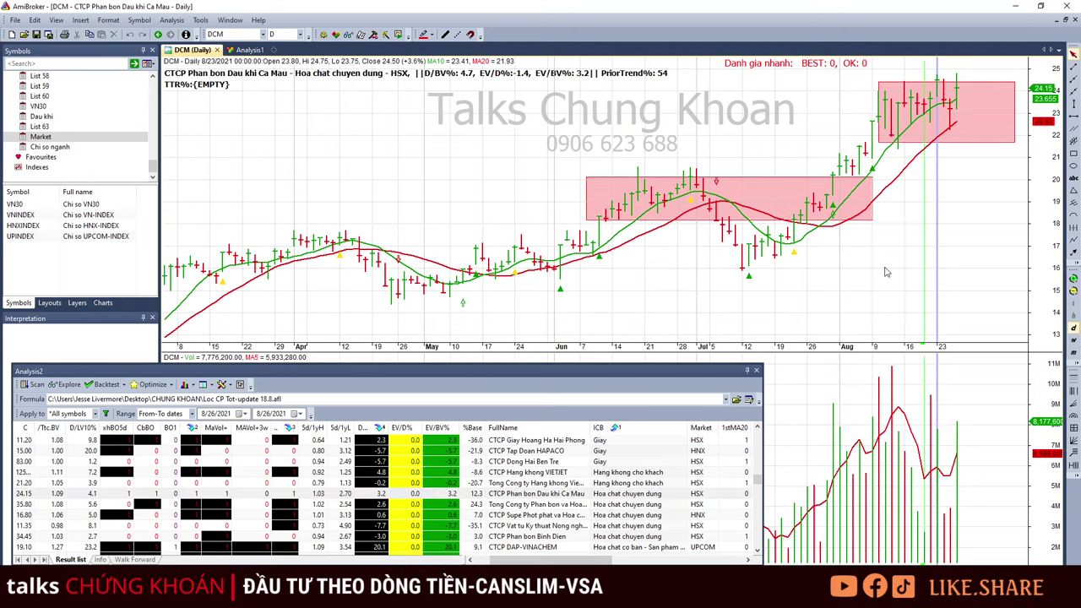
pyautogui.click(906, 470)
pyautogui.click(934, 429)
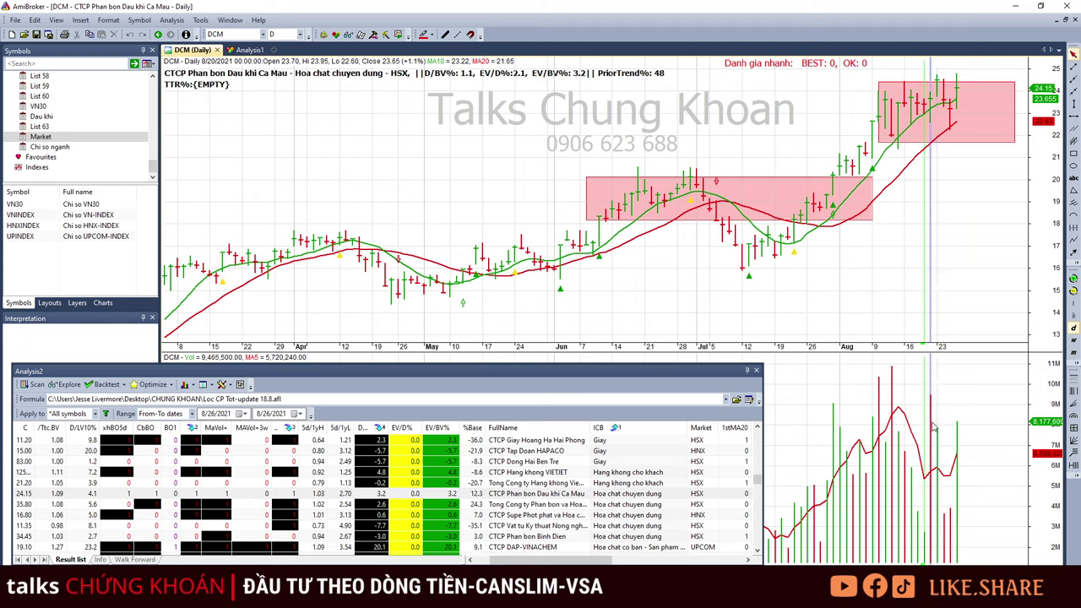
pyautogui.click(952, 523)
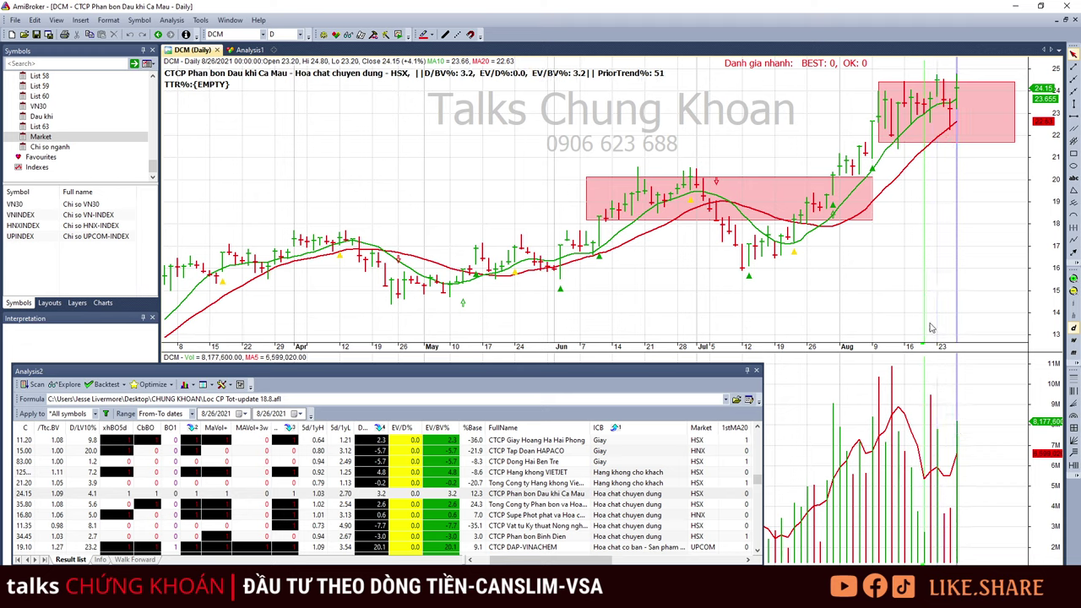
pyautogui.click(1074, 253)
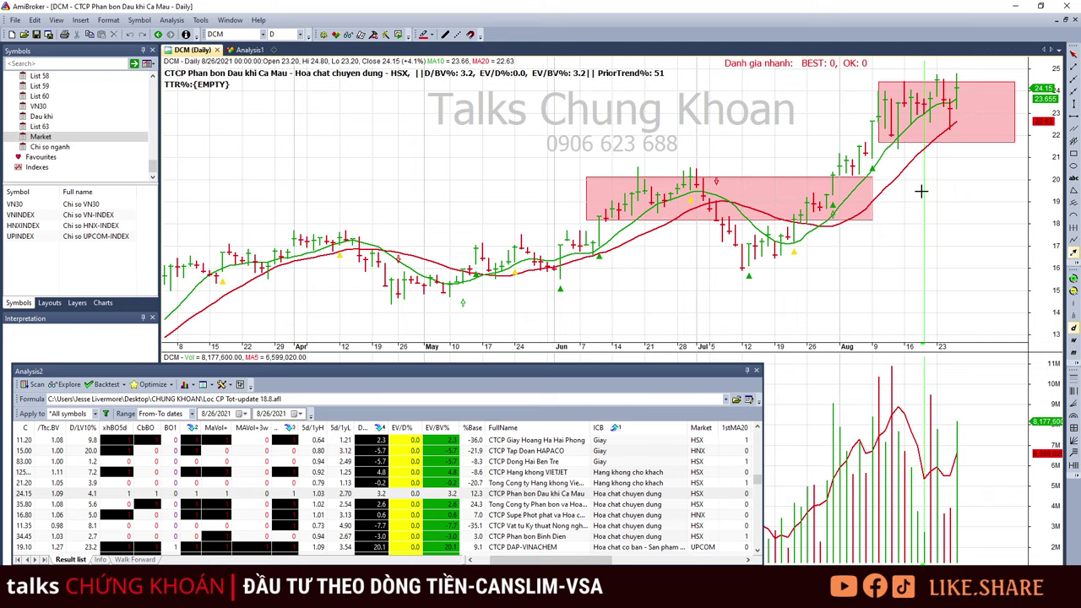
pyautogui.moveTo(923, 191); pyautogui.dragTo(981, 112)
# Chart the DPM stock and draw a rising arrow from about 27 to 32 in price under its August bars.
pyautogui.click(658, 505)
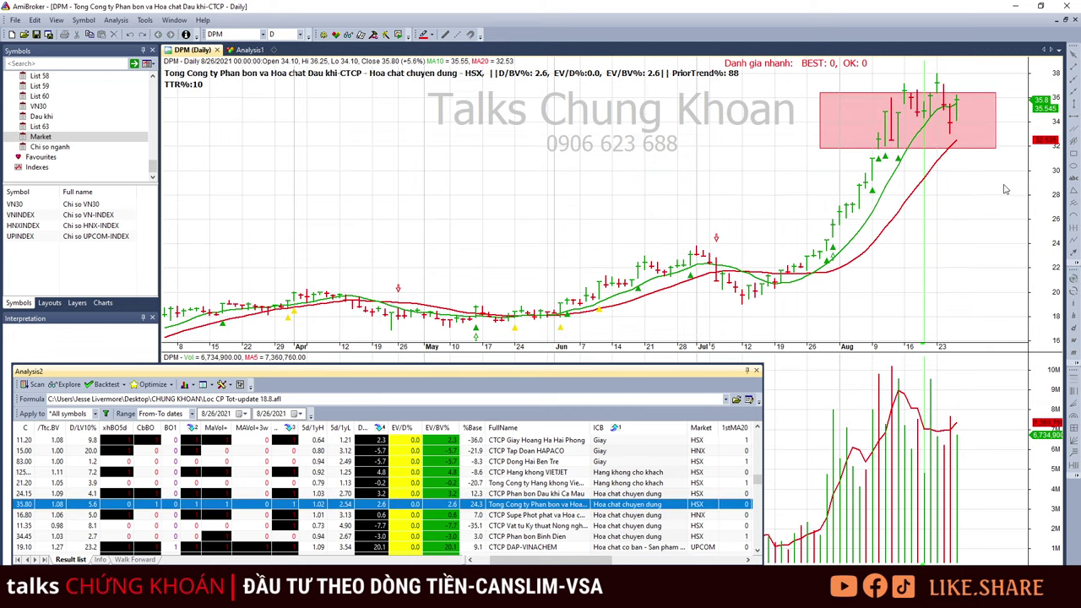
pyautogui.click(951, 164)
pyautogui.click(1035, 147)
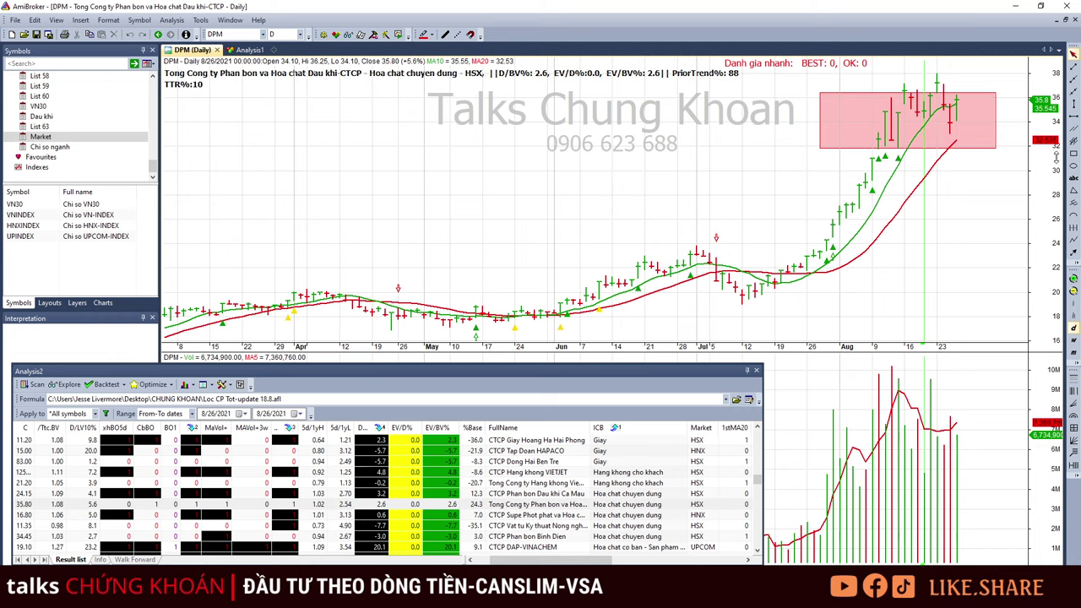
pyautogui.click(1074, 254)
pyautogui.moveTo(930, 207); pyautogui.dragTo(988, 144)
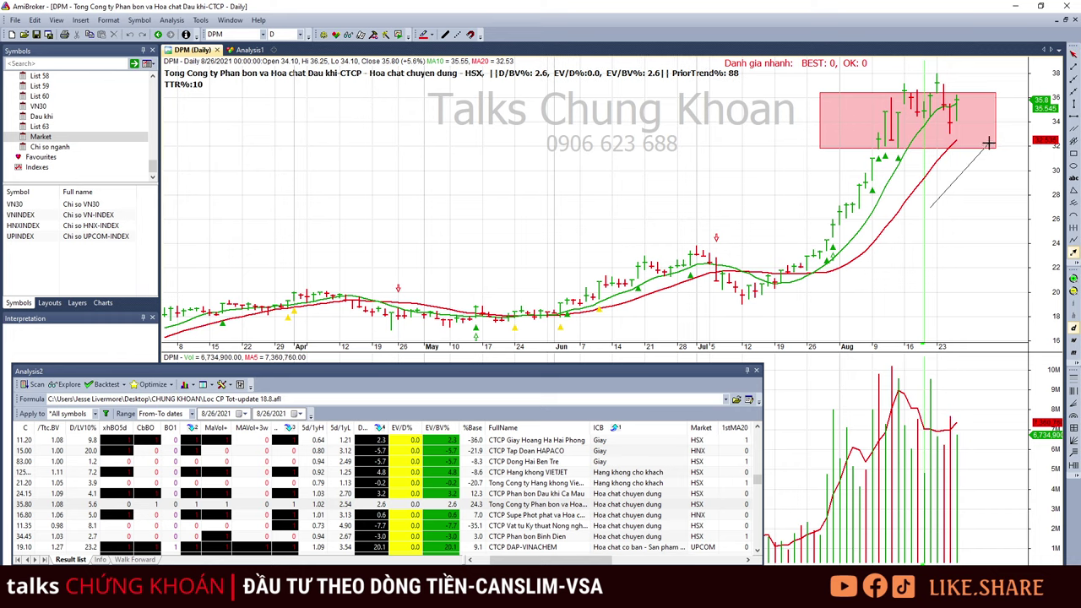
# Review the charts of the chemical stocks LAS, TSC and DDV, examining LAS's bars for 24 and 26 August 2021.
pyautogui.click(650, 516)
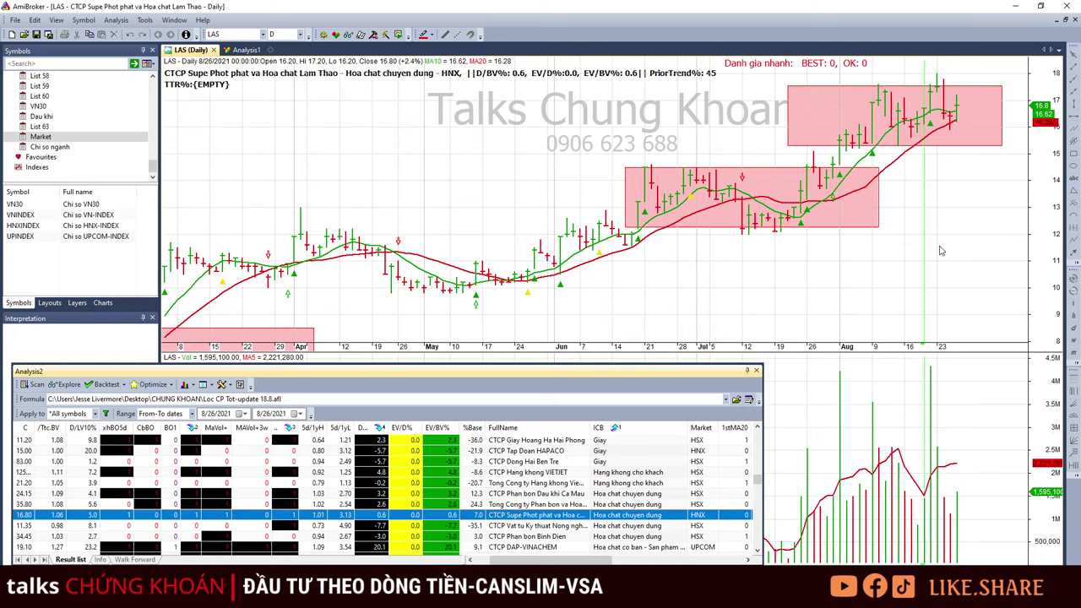
pyautogui.click(952, 528)
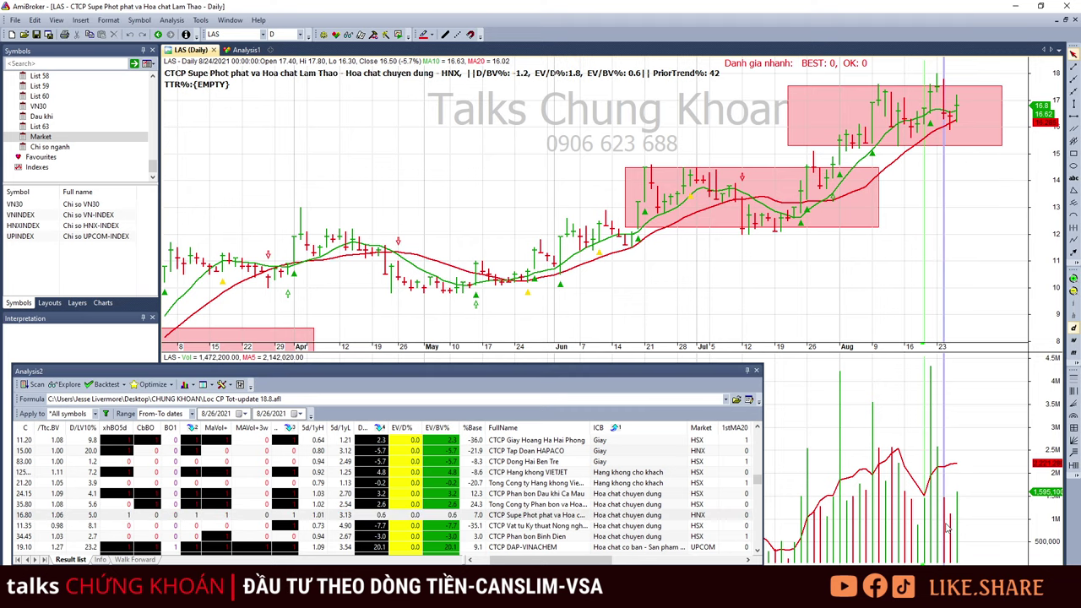
pyautogui.click(958, 127)
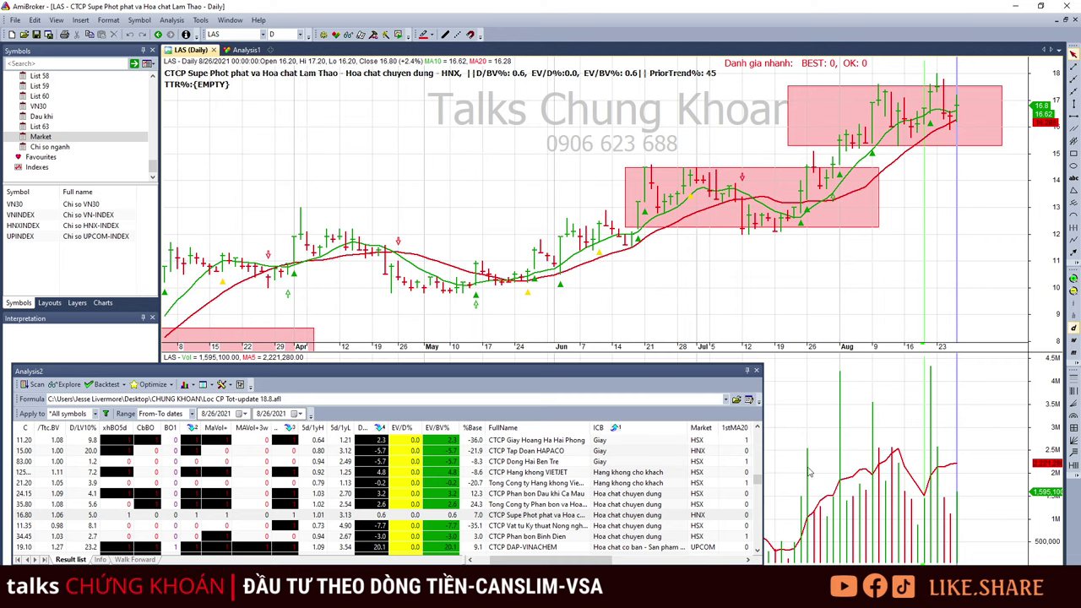
pyautogui.click(667, 528)
pyautogui.click(971, 267)
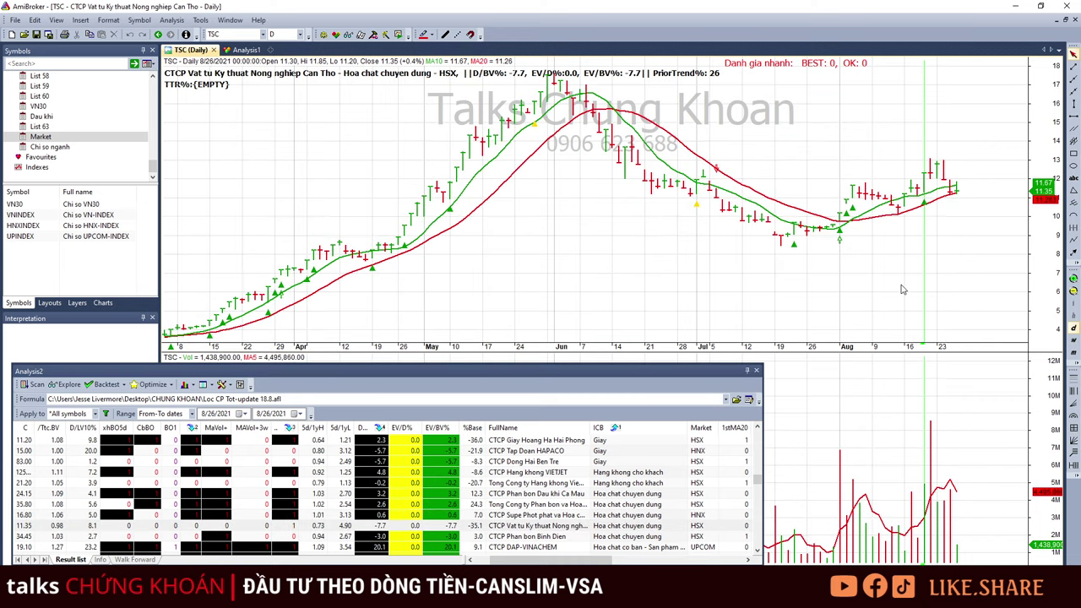
pyautogui.click(630, 547)
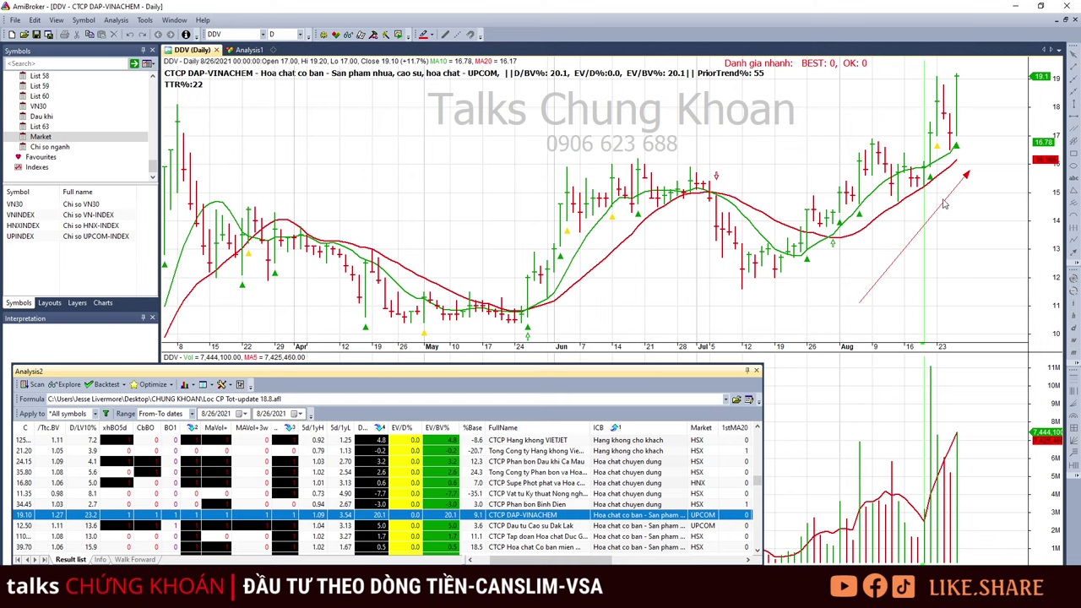
# Chart the DRI stock and shift its rising arrow forward in time so that it ends just past the 26 August bar.
pyautogui.press('Down')
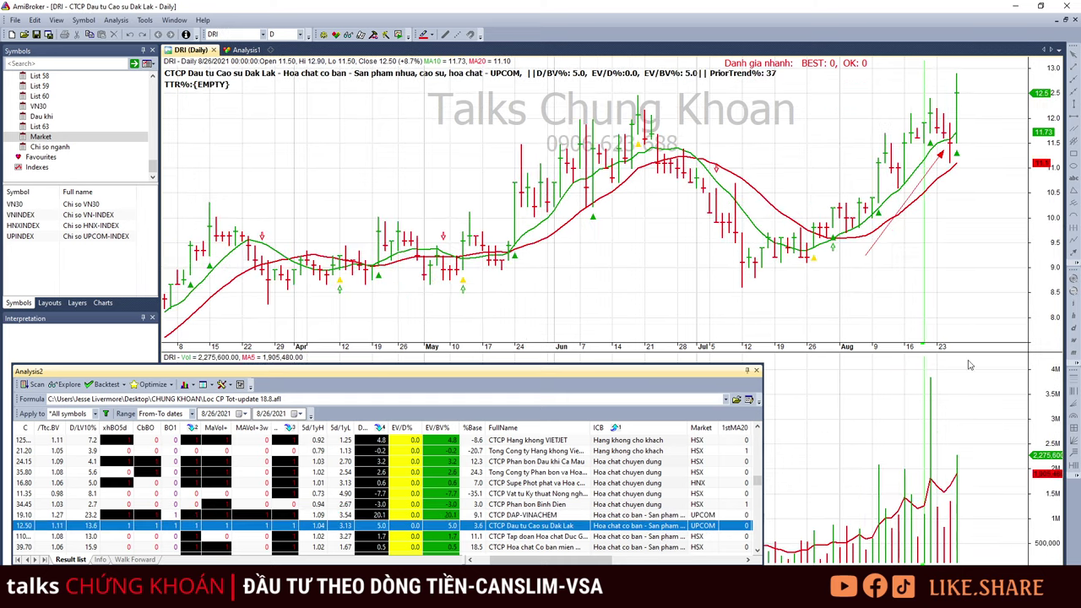
pyautogui.click(959, 119)
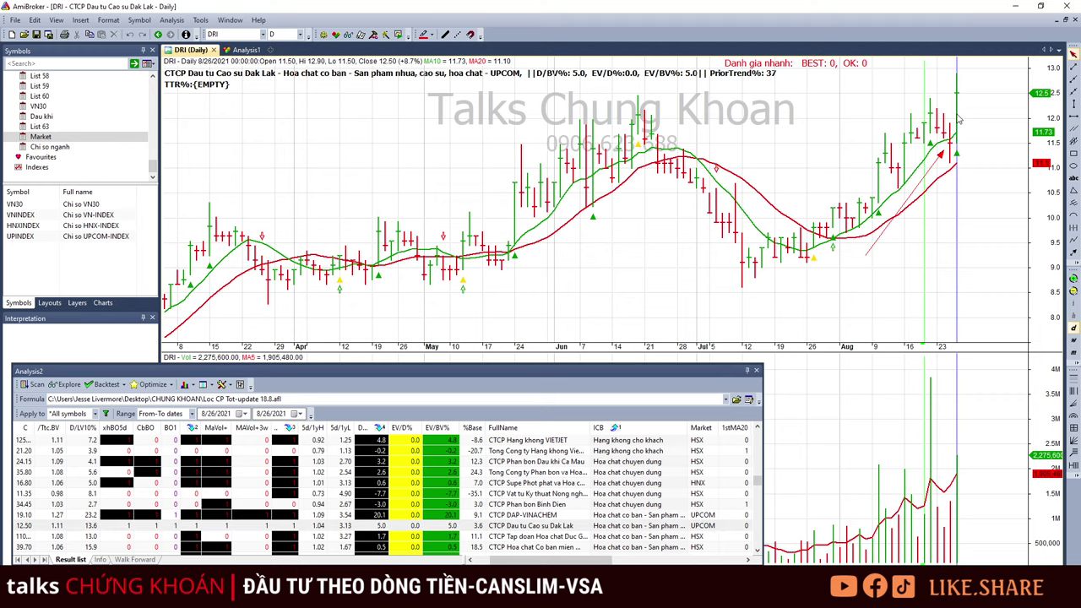
pyautogui.click(919, 205)
pyautogui.moveTo(919, 206); pyautogui.dragTo(946, 211)
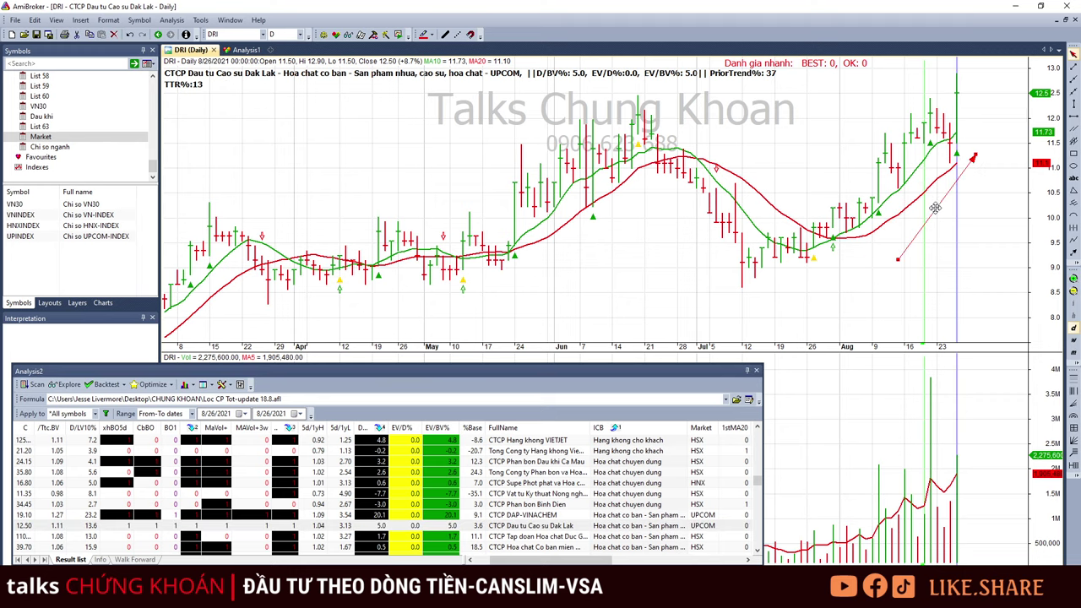
pyautogui.click(979, 95)
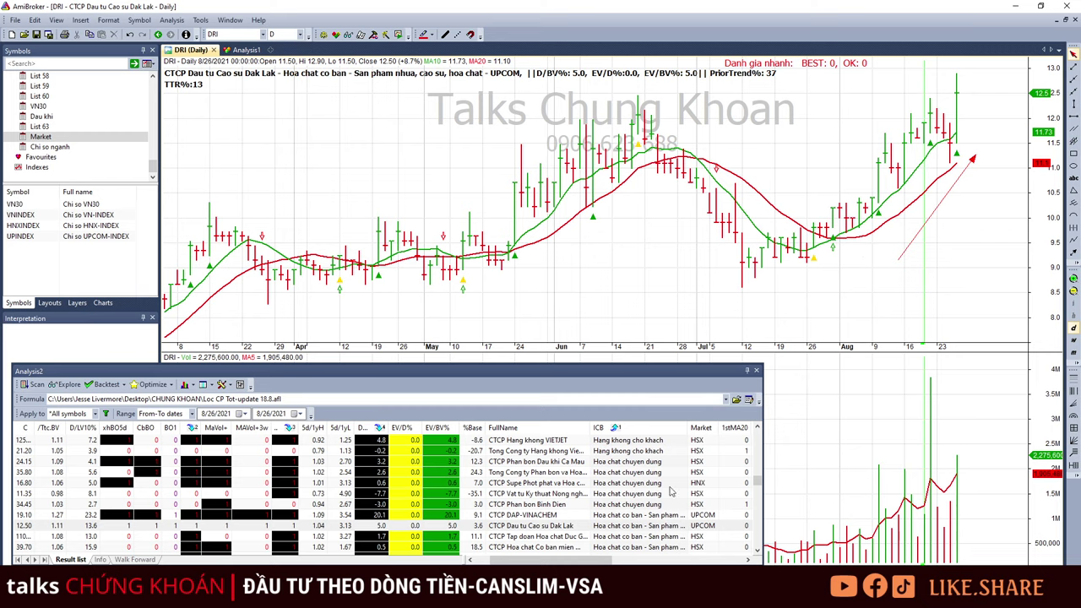
# Chart the DGC stock and move its rising arrow to the latest August bars, running from about 85 to 105 in price.
pyautogui.click(654, 537)
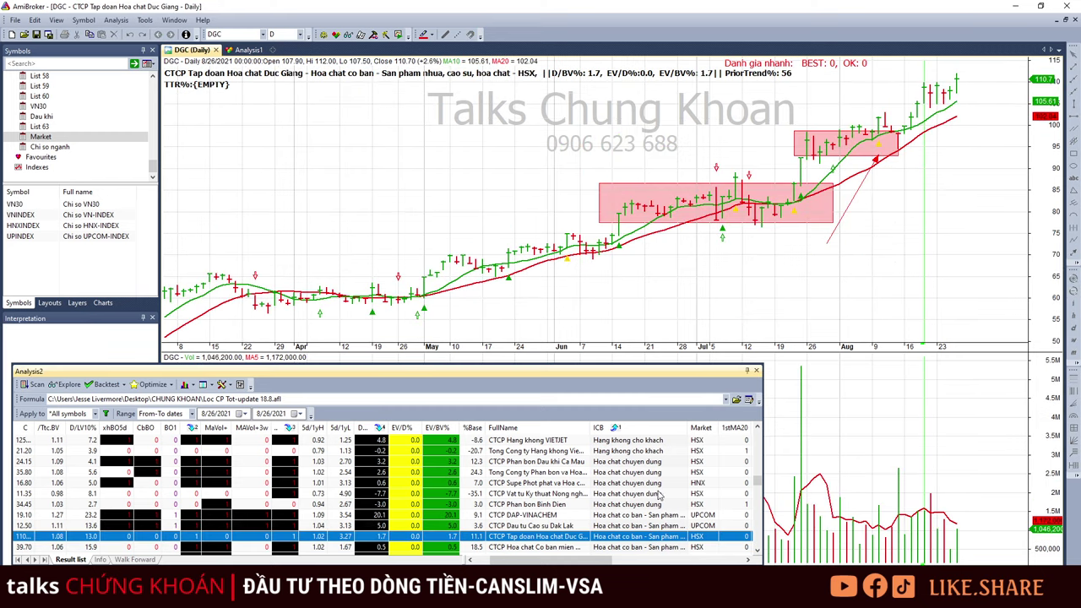
pyautogui.moveTo(862, 183); pyautogui.dragTo(972, 129)
pyautogui.click(621, 538)
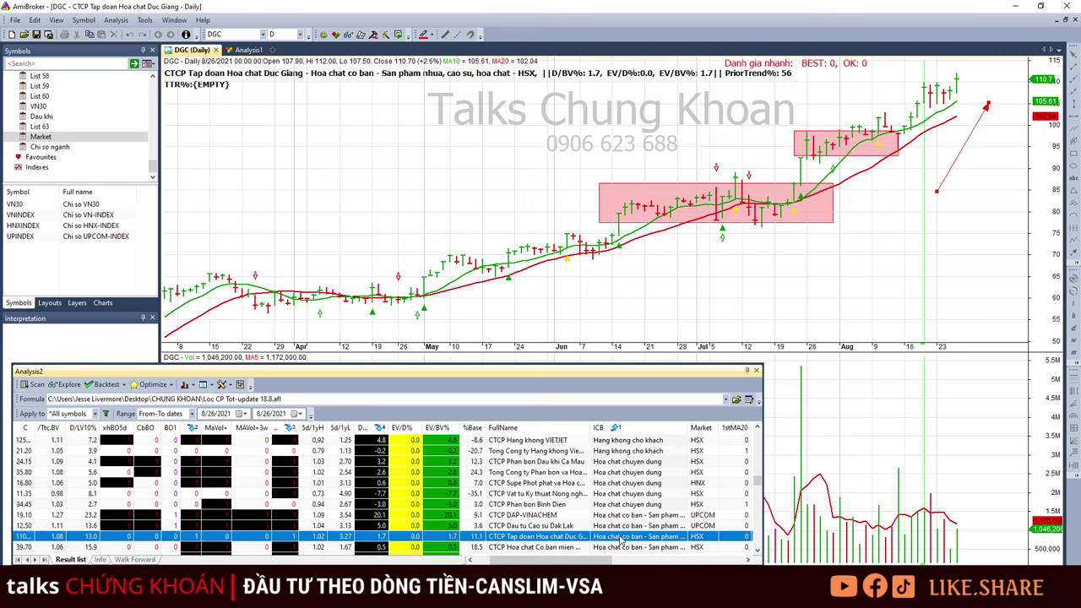
# Review the charts of the chemical stocks CSV, DPR, PLP and APH, examining DPR's bars from 20 to 26 August 2021.
pyautogui.press('Down')
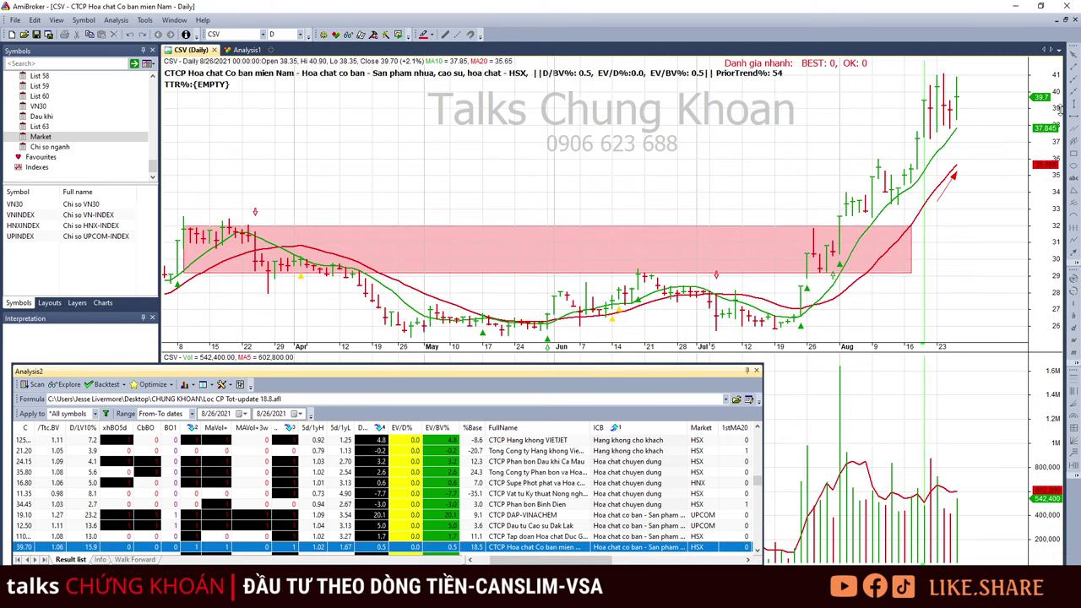
pyautogui.press('Down')
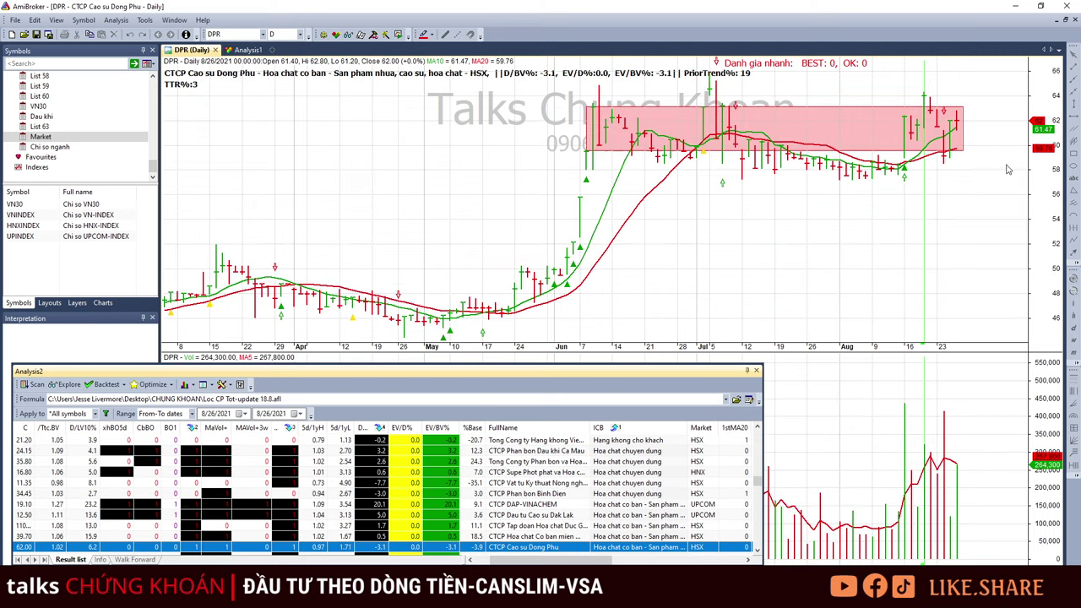
pyautogui.click(935, 475)
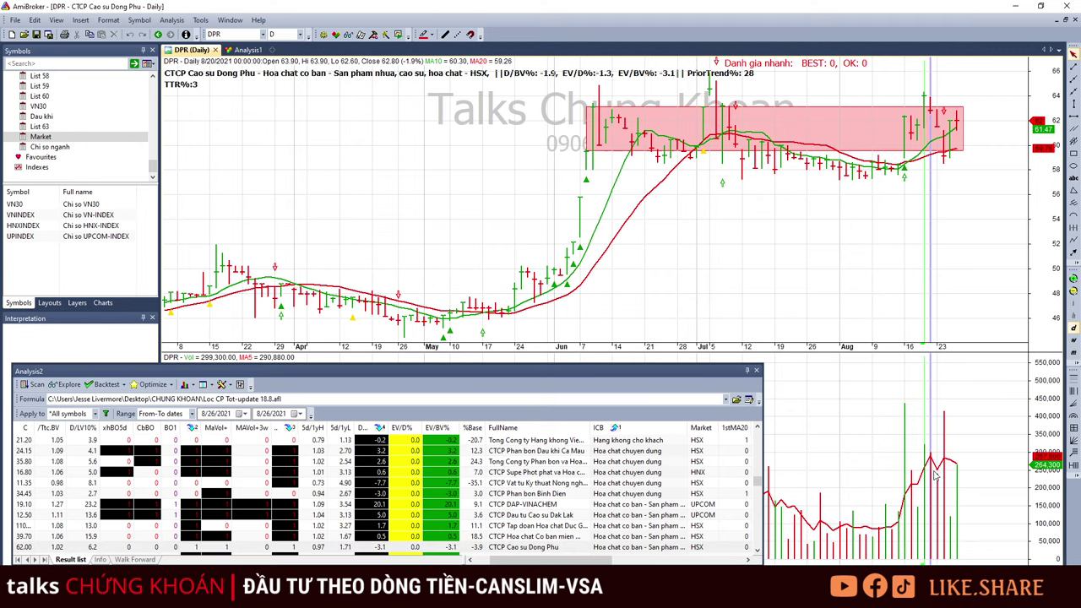
pyautogui.click(943, 477)
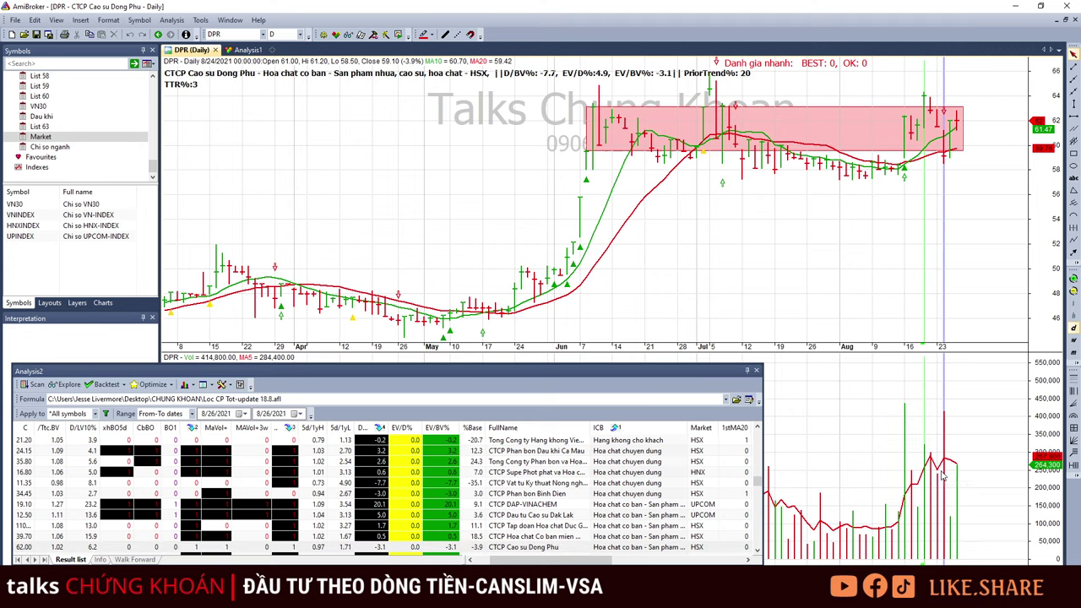
pyautogui.click(955, 543)
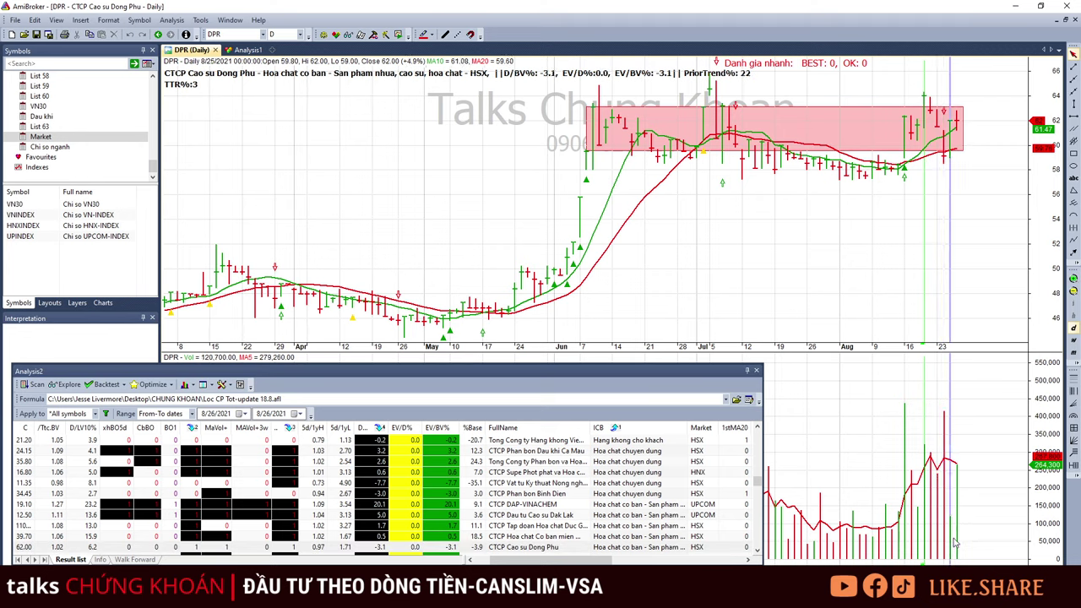
pyautogui.click(957, 502)
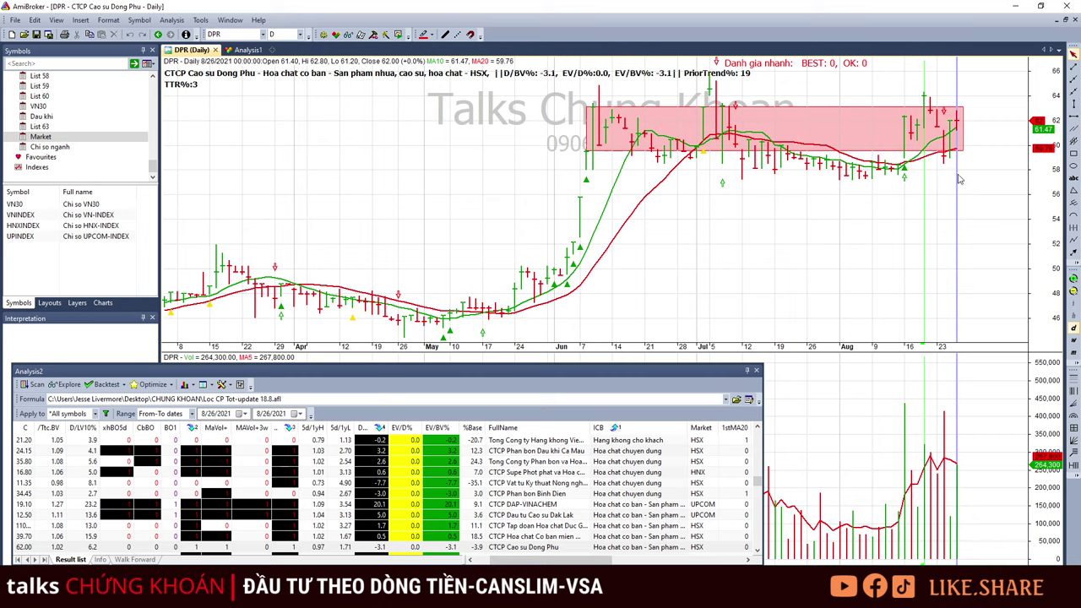
pyautogui.click(993, 177)
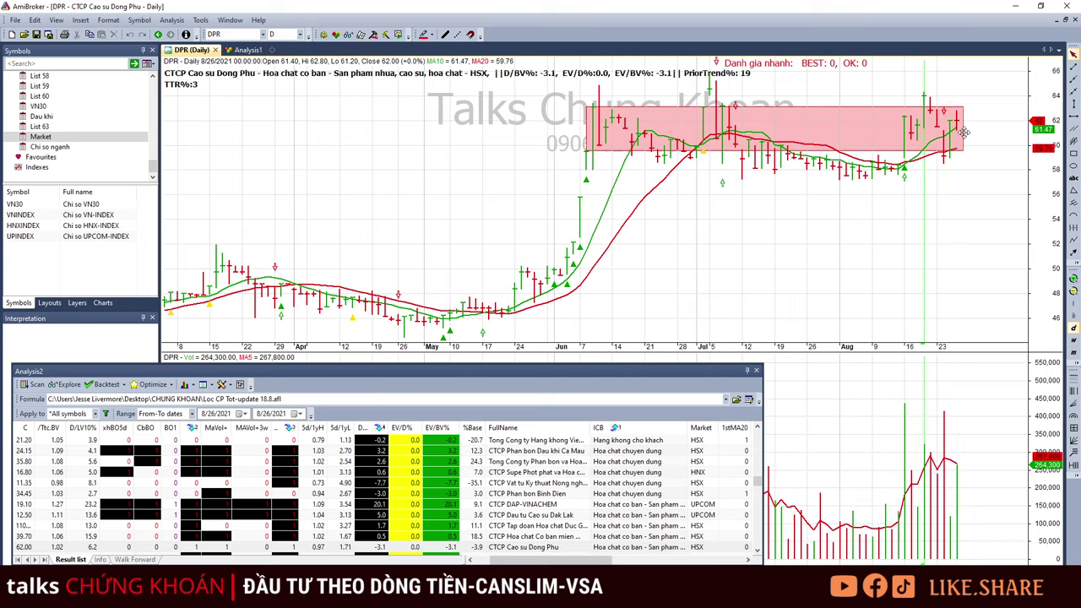
pyautogui.click(634, 555)
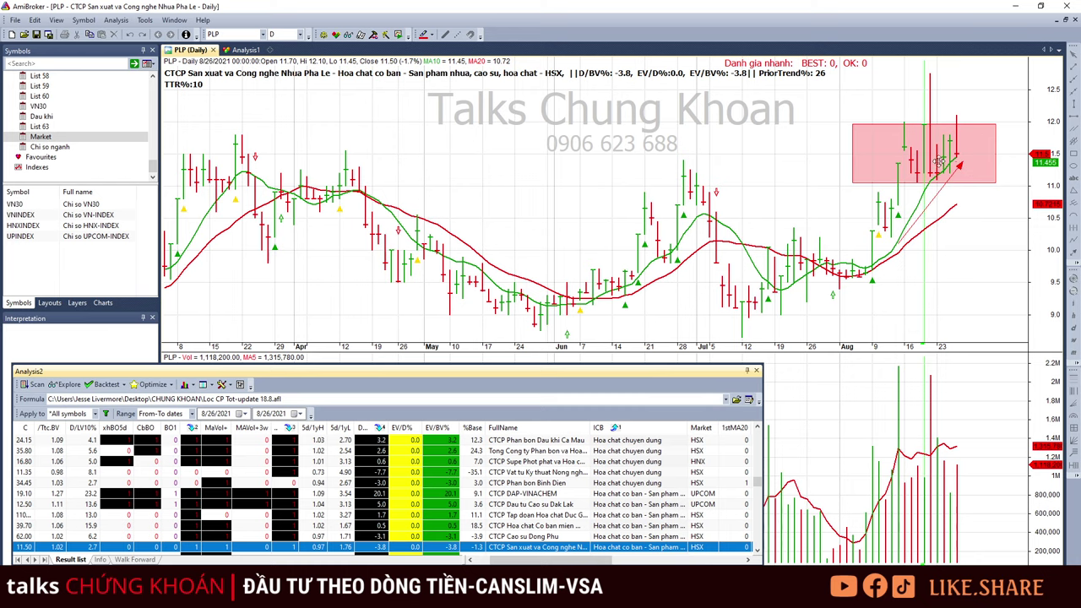
pyautogui.press('Down')
# Find the banking sector in the result list and review its stock charts one by one, including NVB, VPB, KLB and HDB.
pyautogui.scroll(-5, 695, 488)
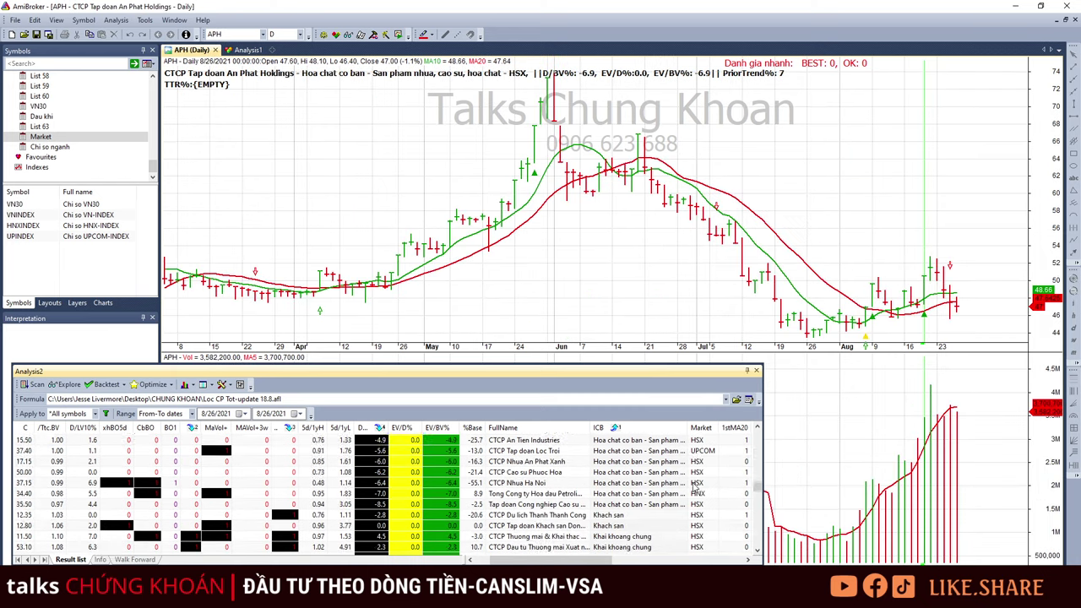
pyautogui.scroll(-2, 694, 488)
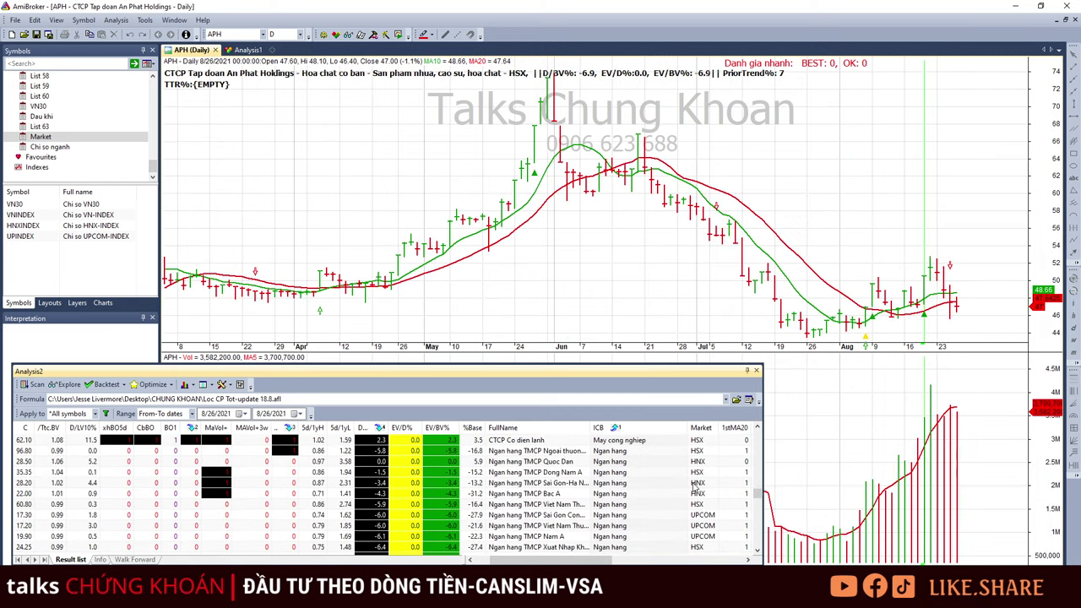
pyautogui.press('Down')
pyautogui.press('Down')
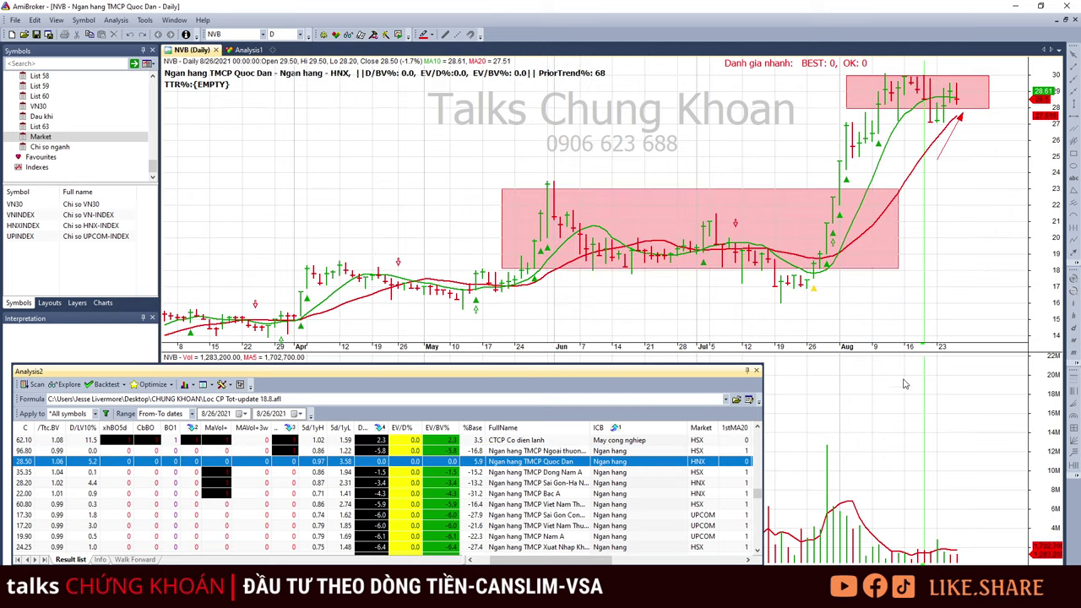
pyautogui.press('Down')
pyautogui.press('Down')
pyautogui.press('Down')
pyautogui.press('Down')
pyautogui.press('Down')
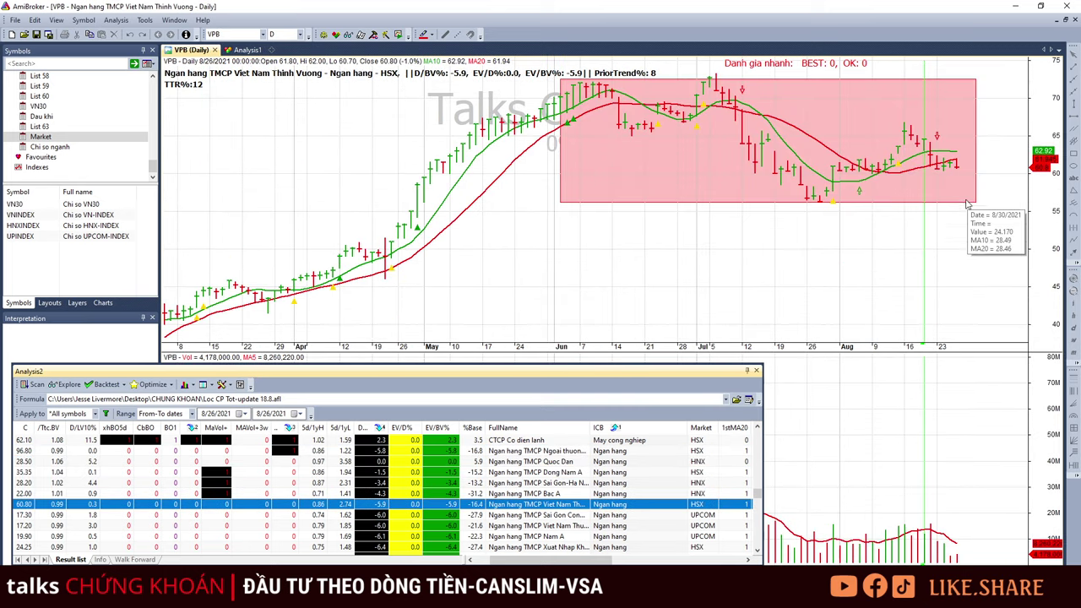
pyautogui.press('Down')
pyautogui.press('Down')
pyautogui.press('Down')
pyautogui.press('Down')
pyautogui.press('Down')
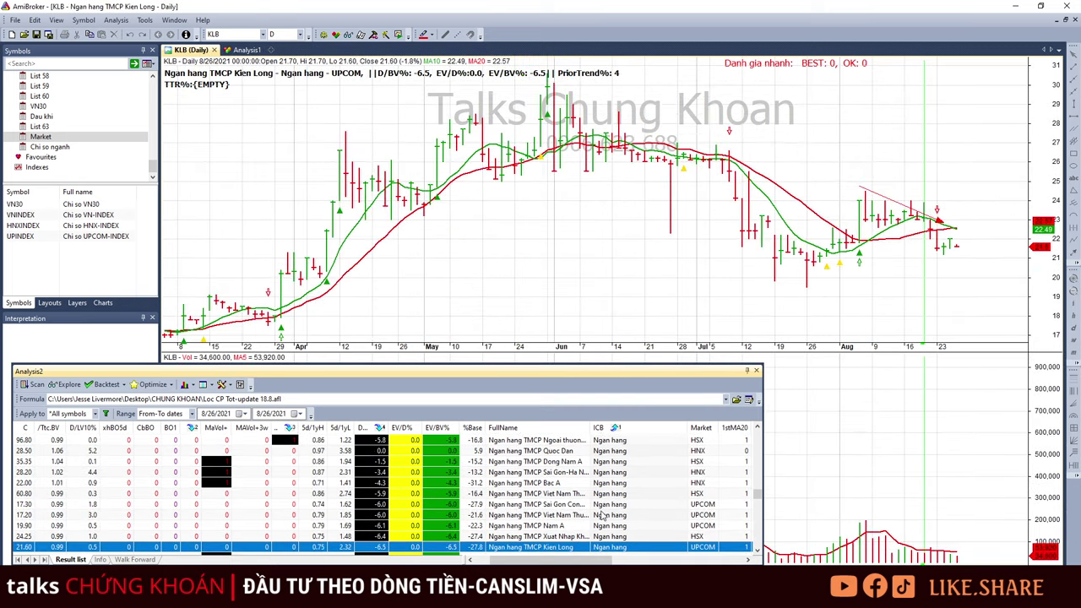
pyautogui.scroll(-10, 620, 512)
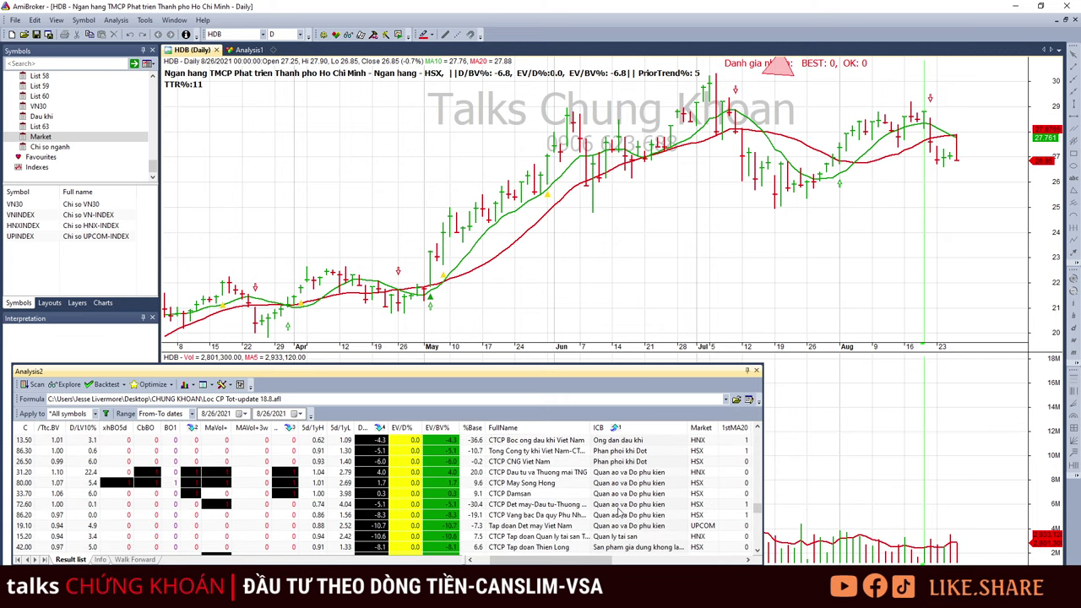
# Chart the TNG stock, examine its latest August bars and draw a rising arrow beneath them from about 25.5 to 29 in price.
pyautogui.click(628, 475)
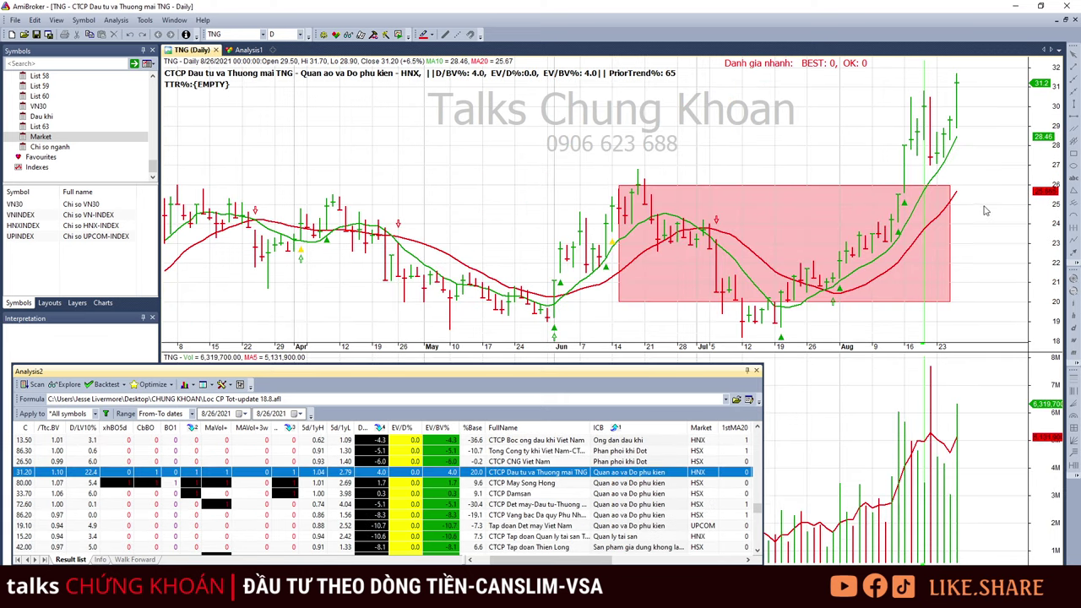
pyautogui.click(943, 146)
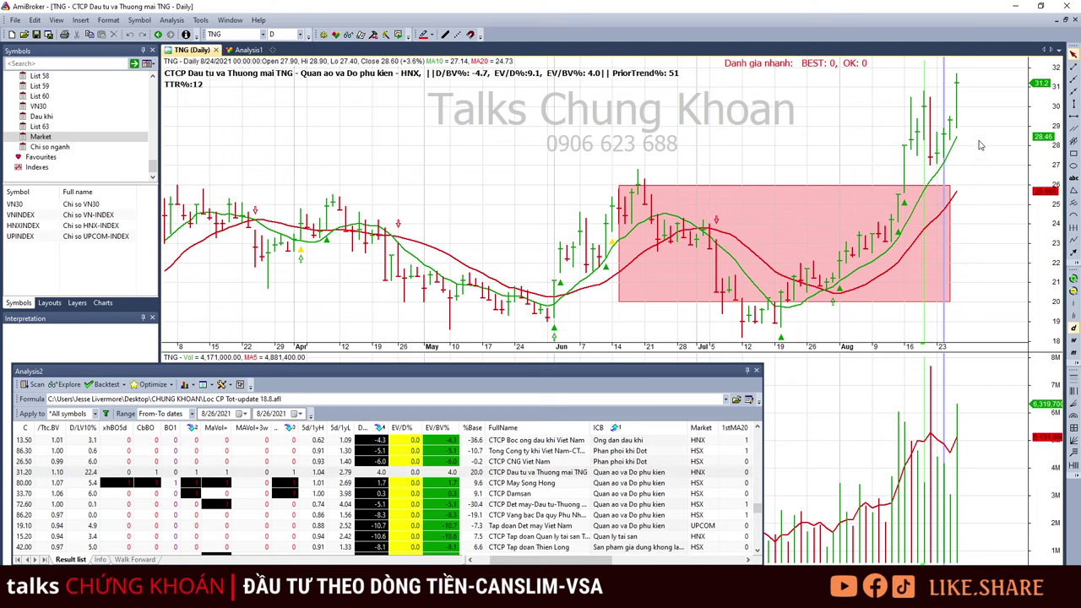
pyautogui.click(959, 140)
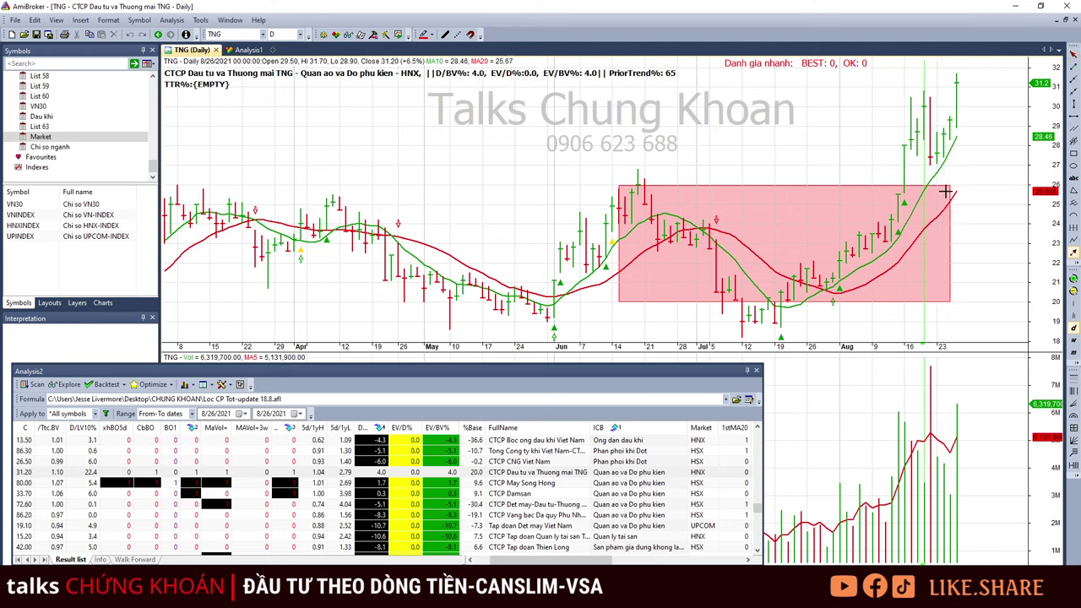
pyautogui.moveTo(945, 192); pyautogui.dragTo(980, 124)
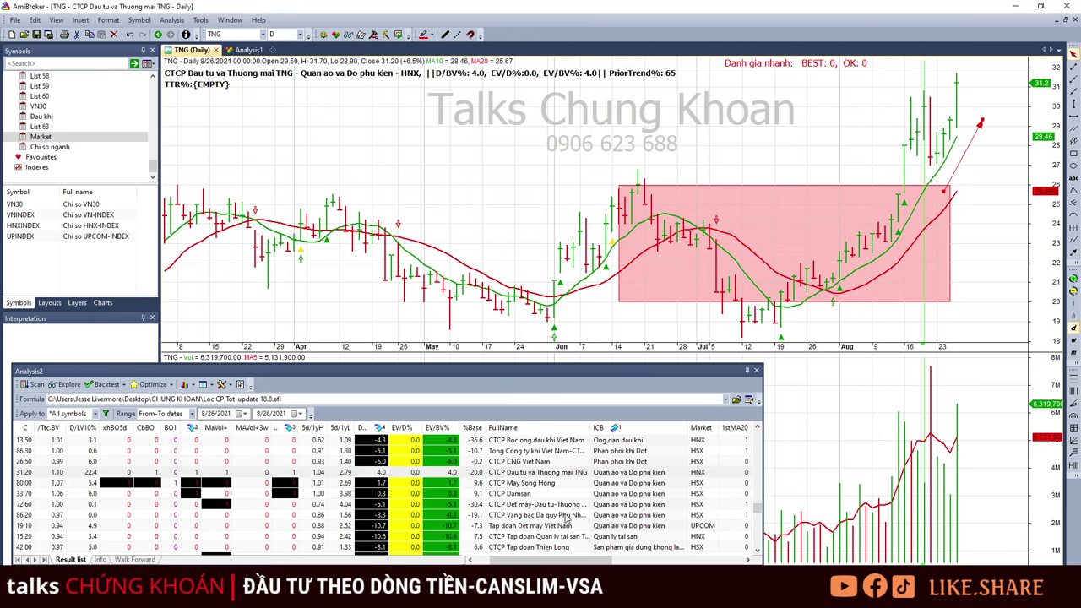
# Chart the MSH stock and draw a rising arrow below its latest August bars, from about 65 to 73 in price.
pyautogui.click(540, 486)
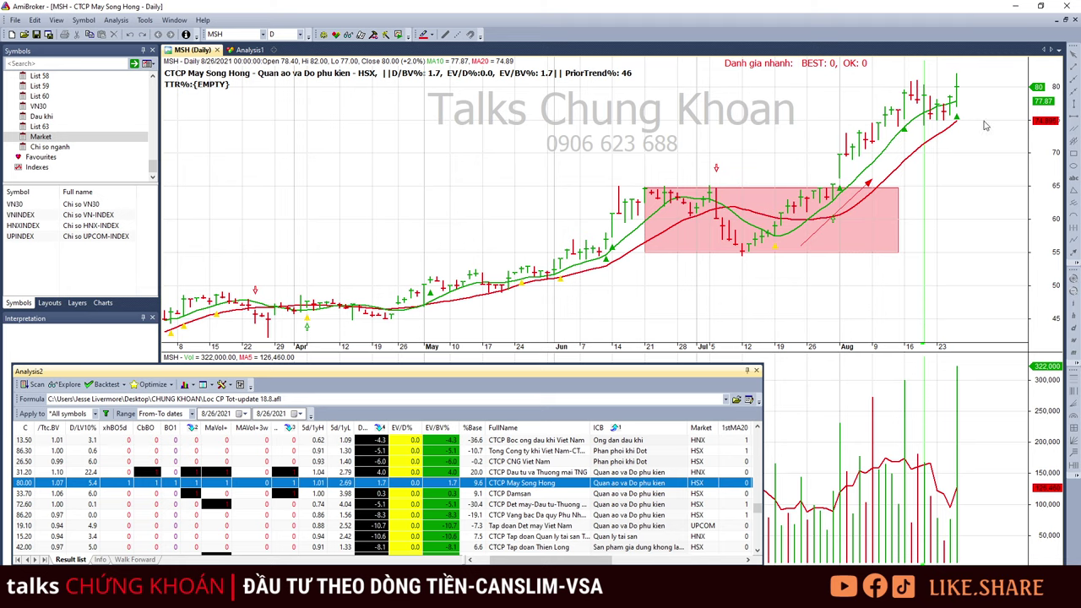
pyautogui.click(1018, 170)
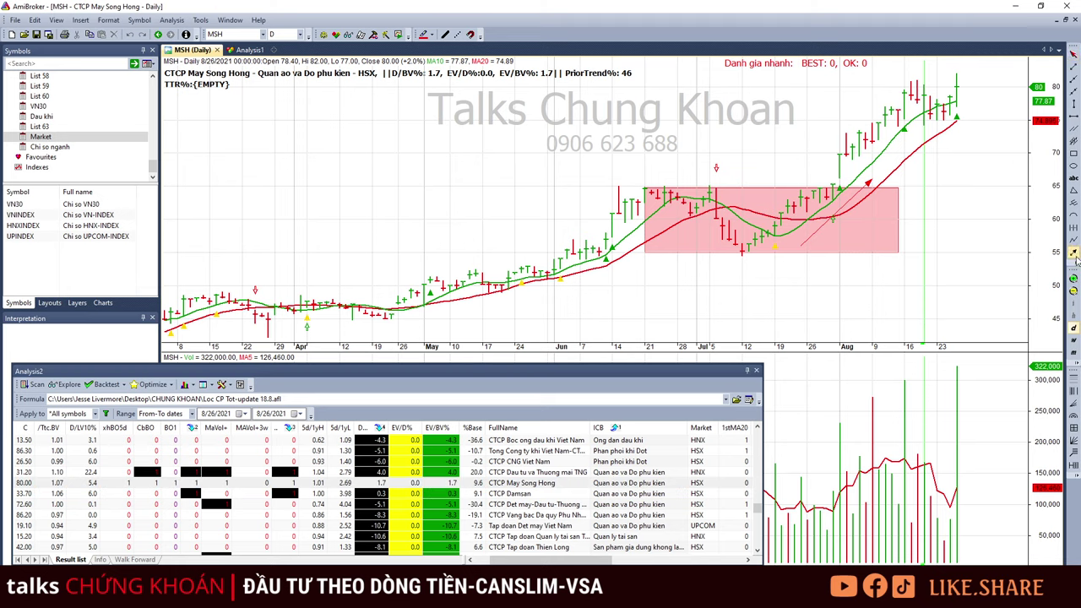
pyautogui.moveTo(924, 184); pyautogui.dragTo(969, 130)
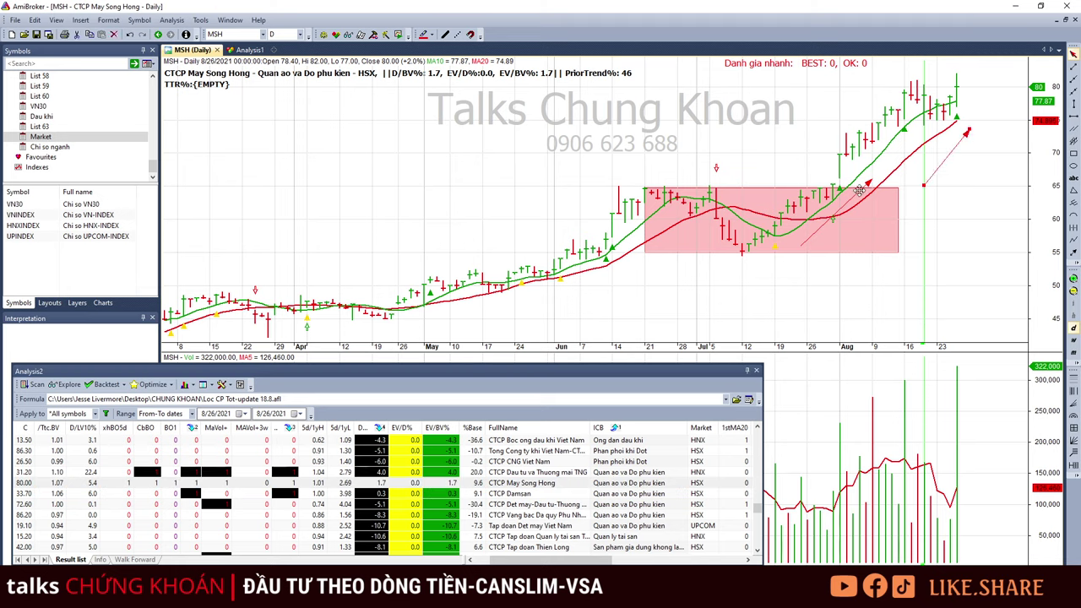
# Review the charts of the remaining garment and accessory stocks from ADS onward, down to the asset management stock TVC.
pyautogui.click(641, 495)
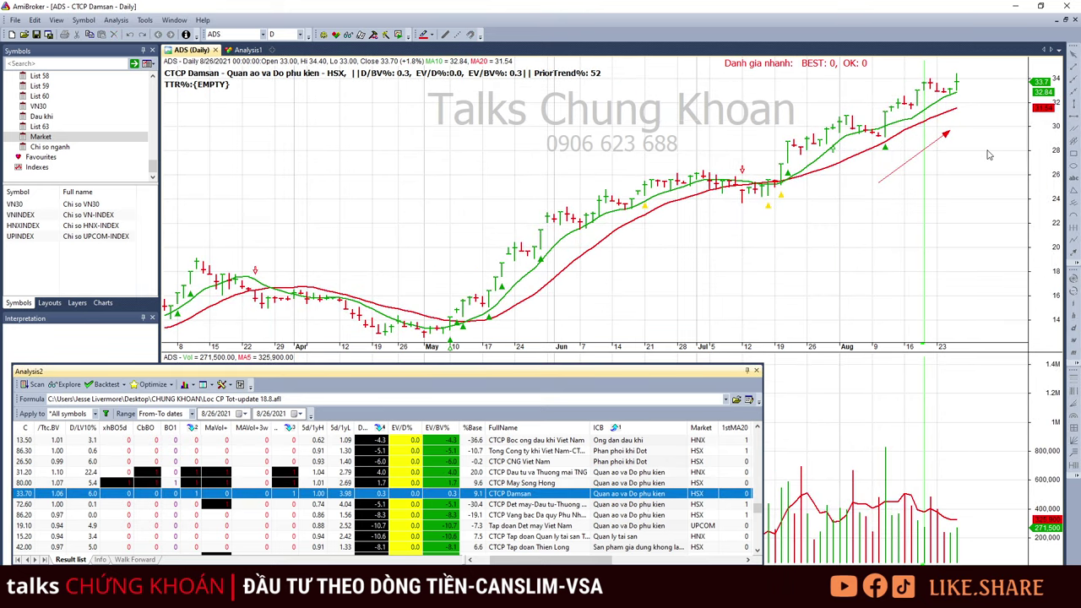
pyautogui.press('Down')
pyautogui.press('Down')
pyautogui.press('Down')
pyautogui.press('Down')
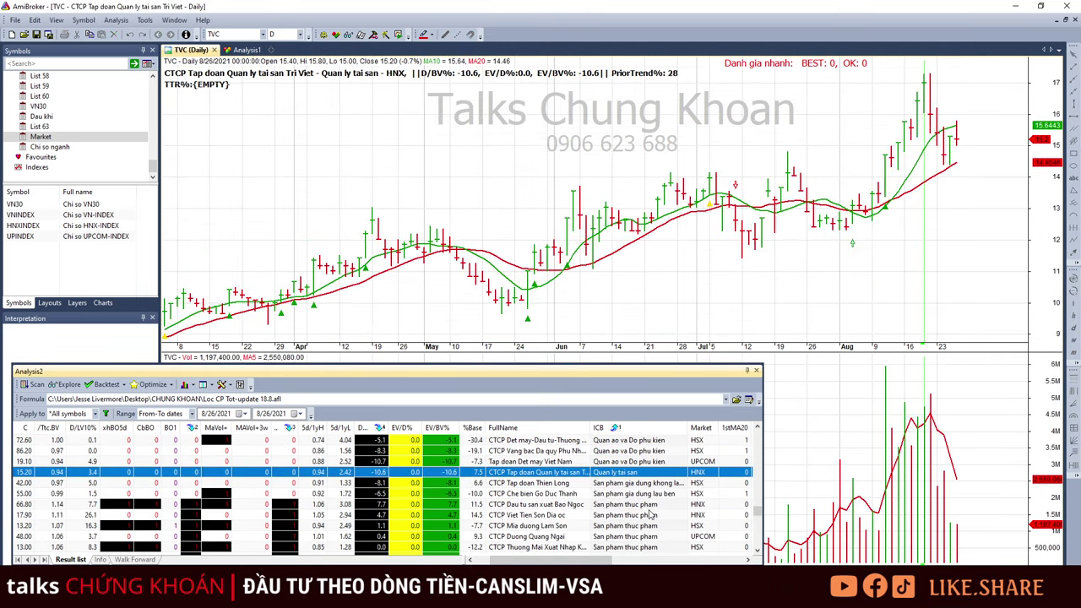
# Find the food stock BNA, chart it and draw a rising arrow below its latest August bars, from about 51 to 63.
pyautogui.scroll(-5, 651, 523)
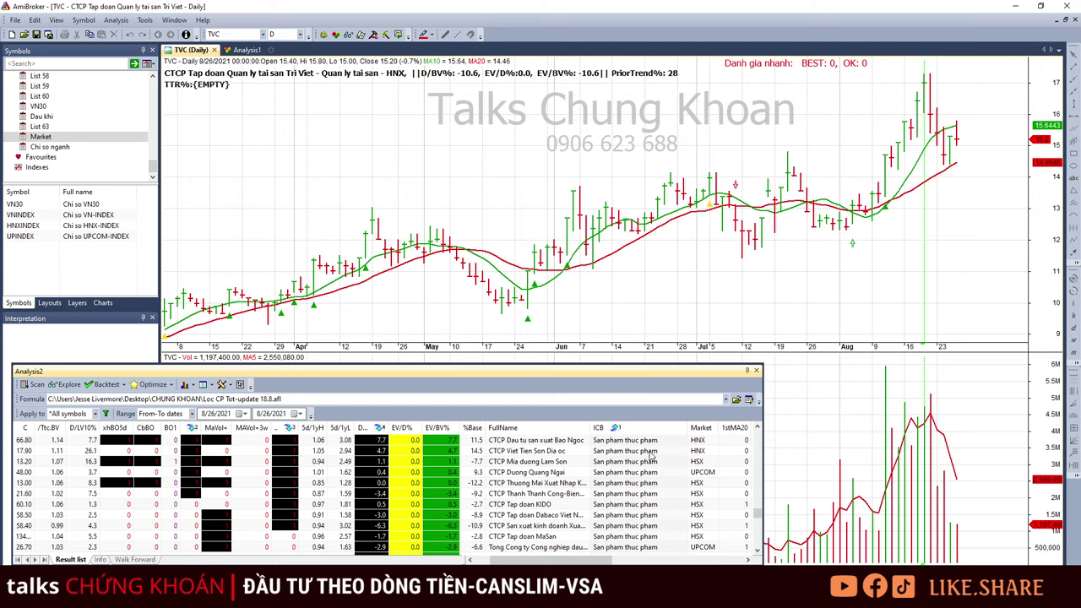
pyautogui.click(652, 442)
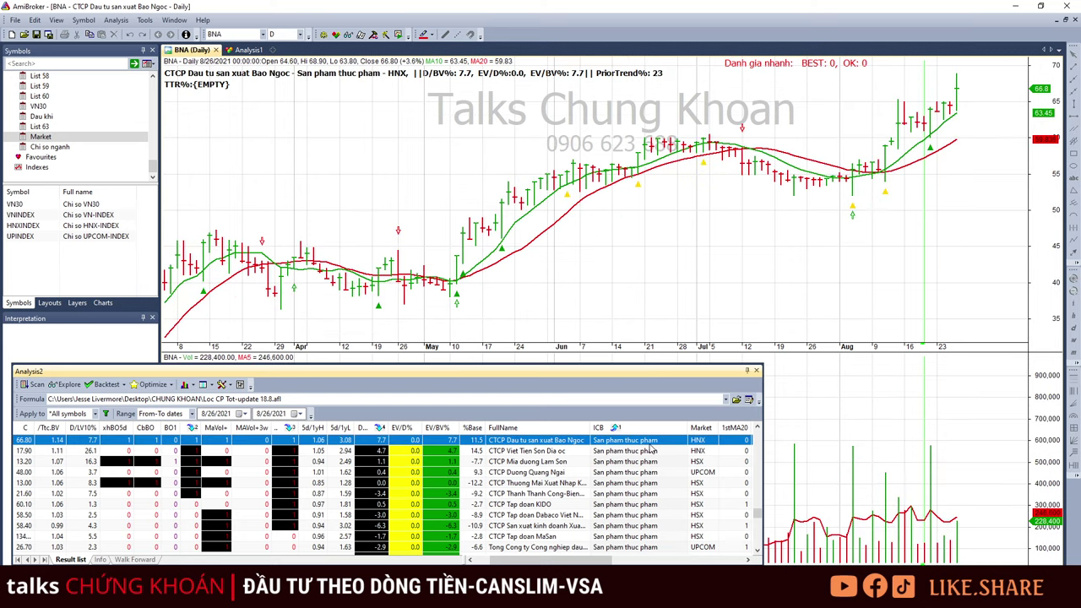
pyautogui.click(1005, 151)
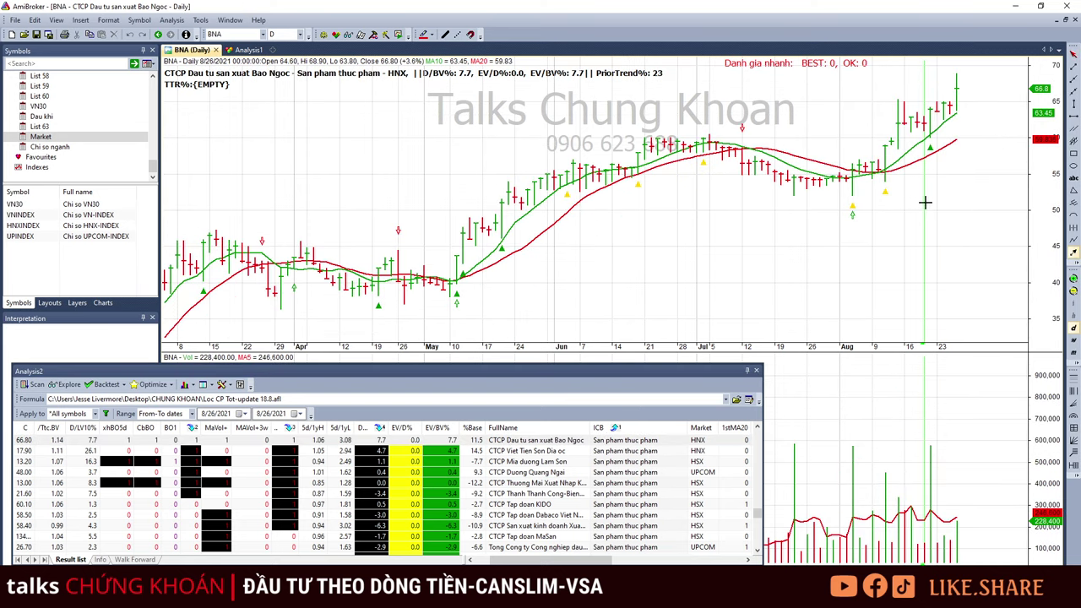
pyautogui.moveTo(924, 202); pyautogui.dragTo(973, 118)
pyautogui.moveTo(840, 269)
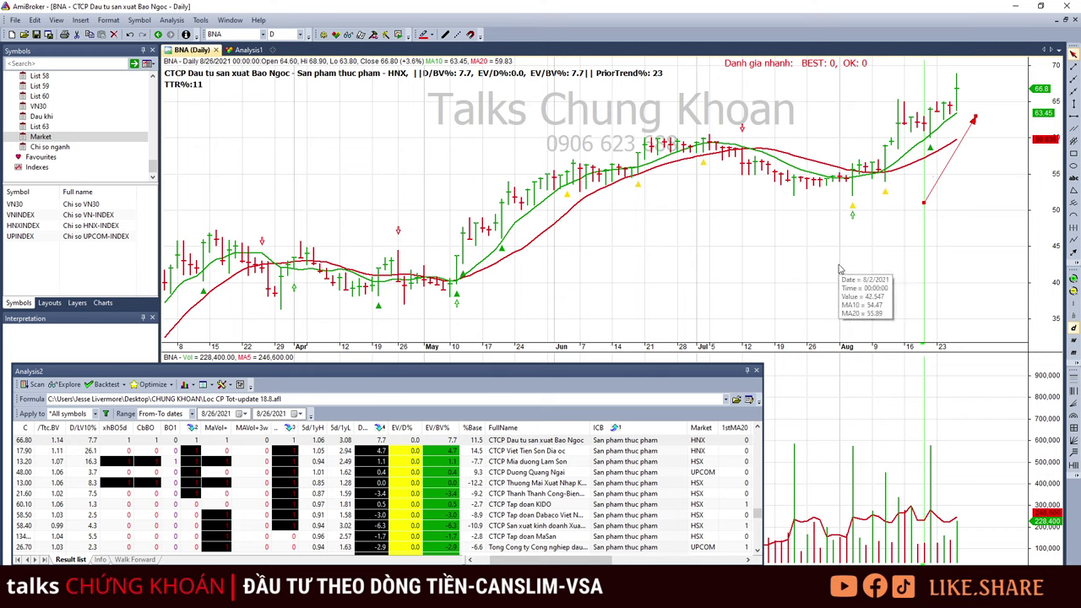
# Review the charts of further food product stocks from LSS down to TNA.
pyautogui.click(629, 431)
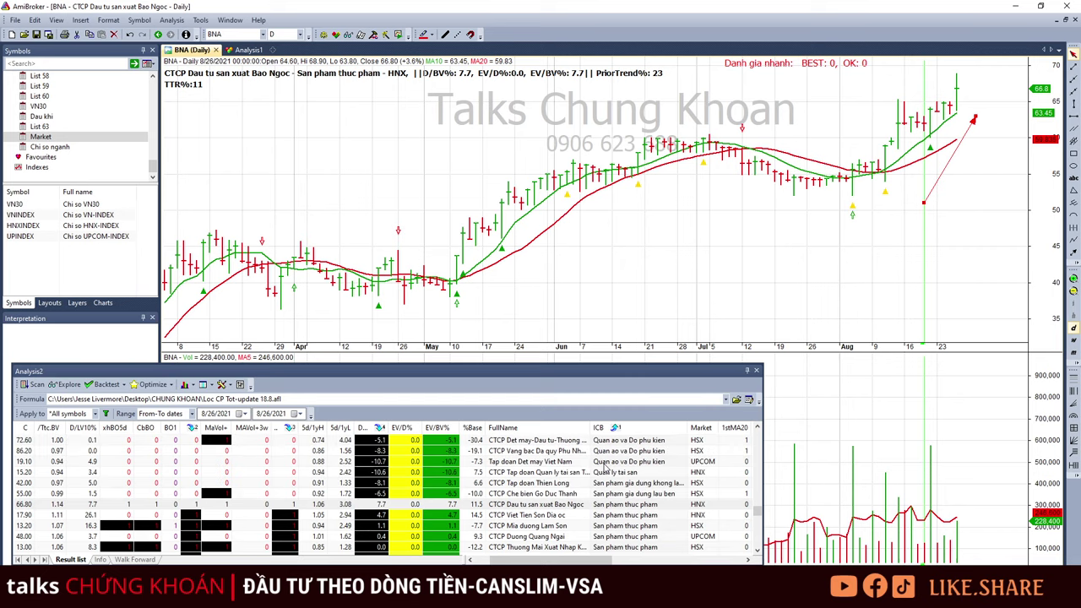
pyautogui.click(545, 527)
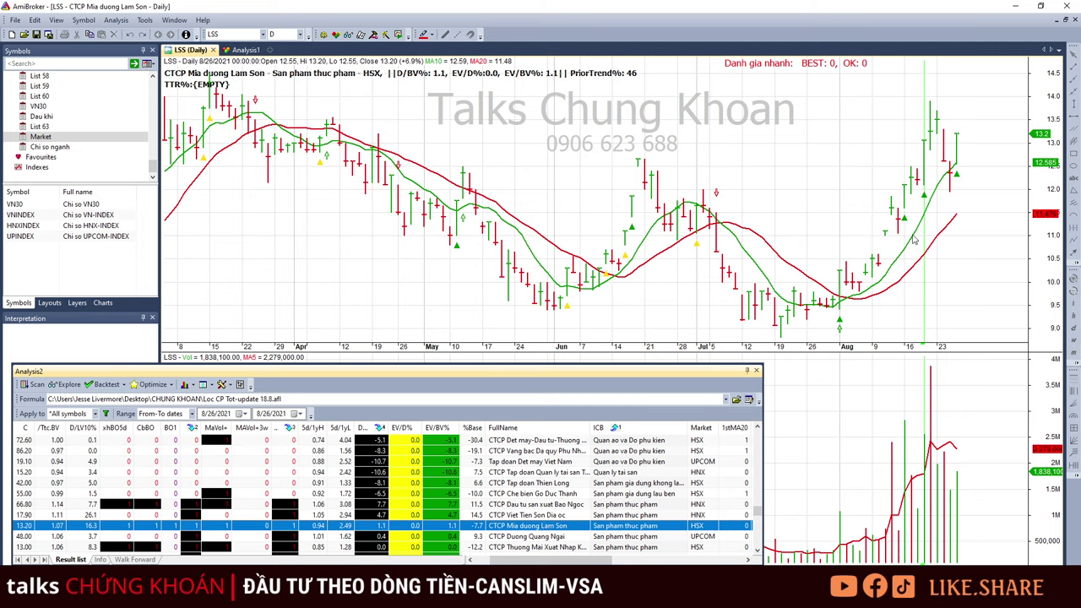
pyautogui.press('Down')
pyautogui.press('Down')
# Find the steel sector in the result list and review its charts from NKG and VGS down to SMC, examining NKG's 26 August bar.
pyautogui.scroll(-3, 660, 495)
pyautogui.scroll(-3, 660, 494)
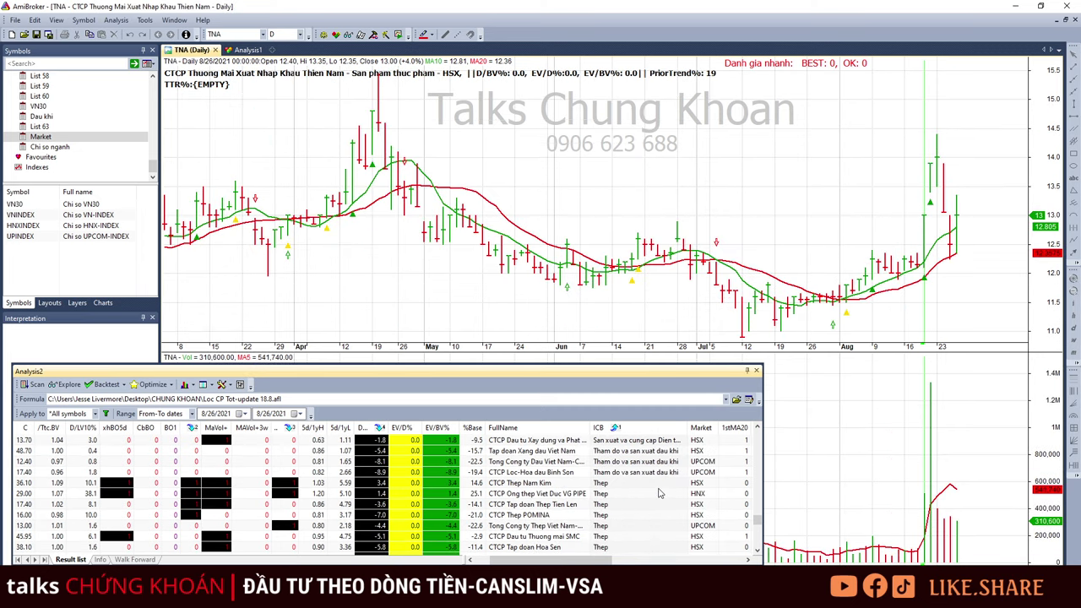
pyautogui.click(659, 487)
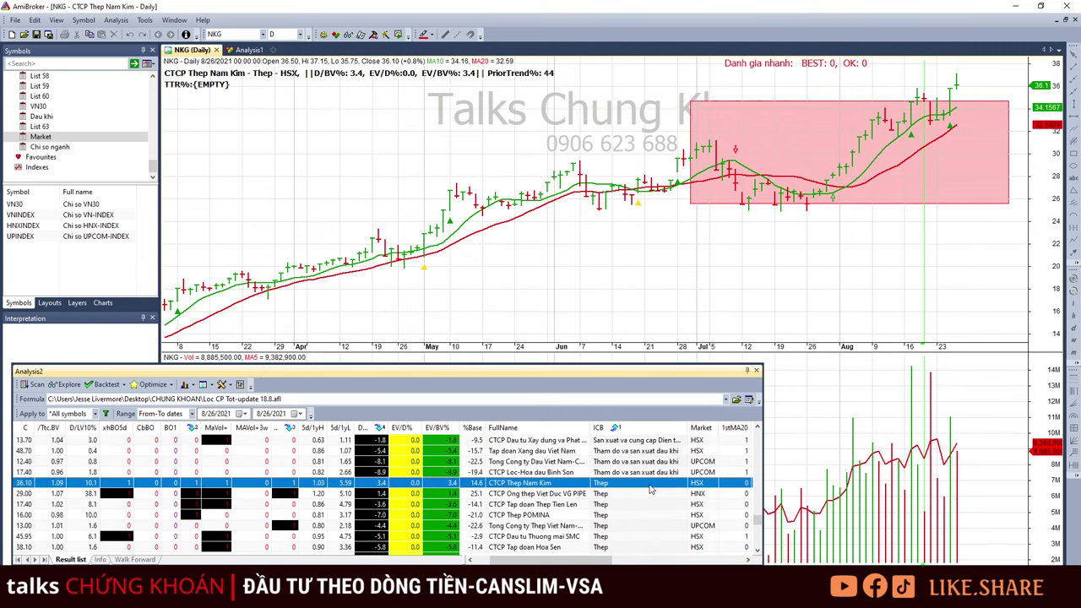
pyautogui.click(958, 87)
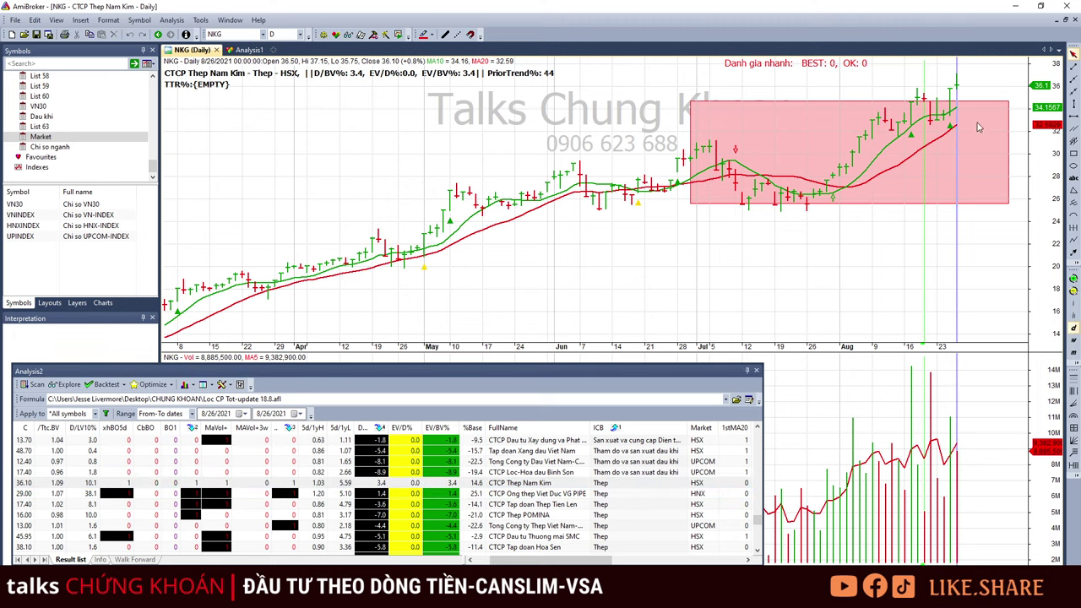
pyautogui.press('Escape')
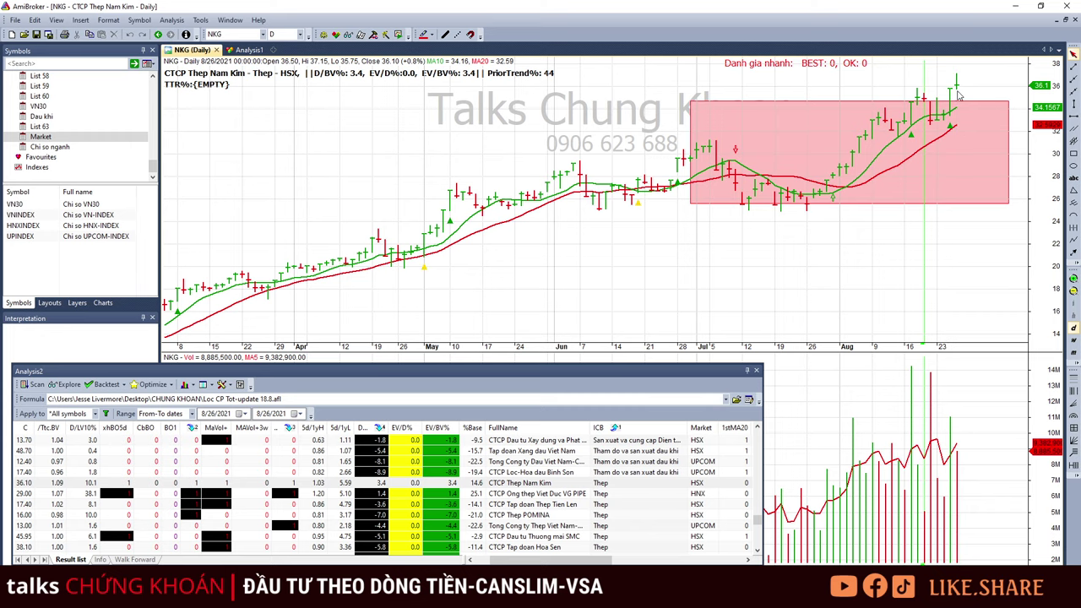
pyautogui.click(644, 497)
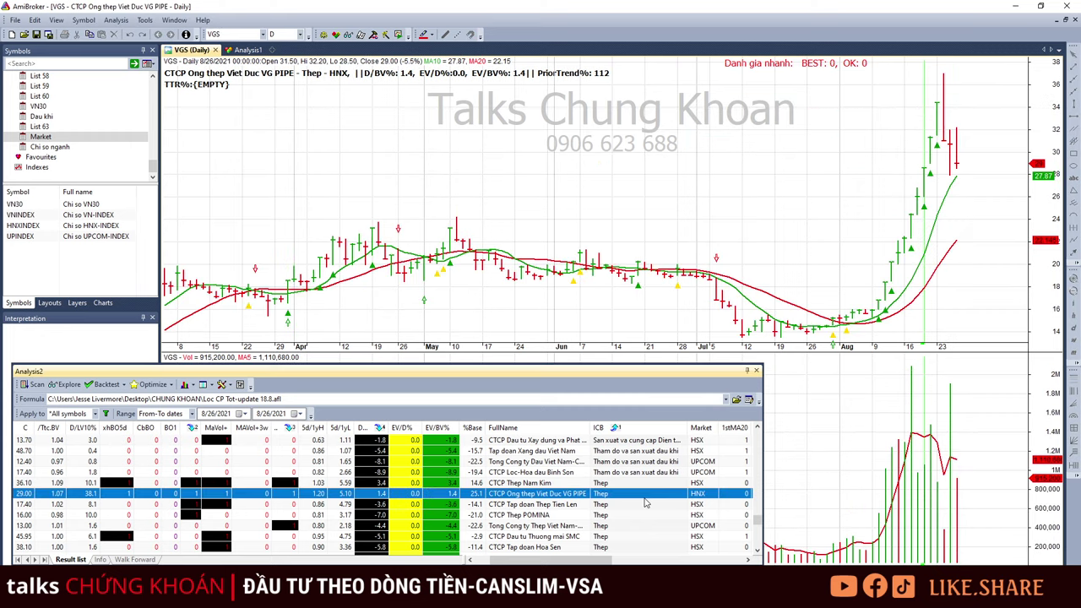
pyautogui.press('Down')
pyautogui.press('Down')
pyautogui.press('Down')
pyautogui.press('Down')
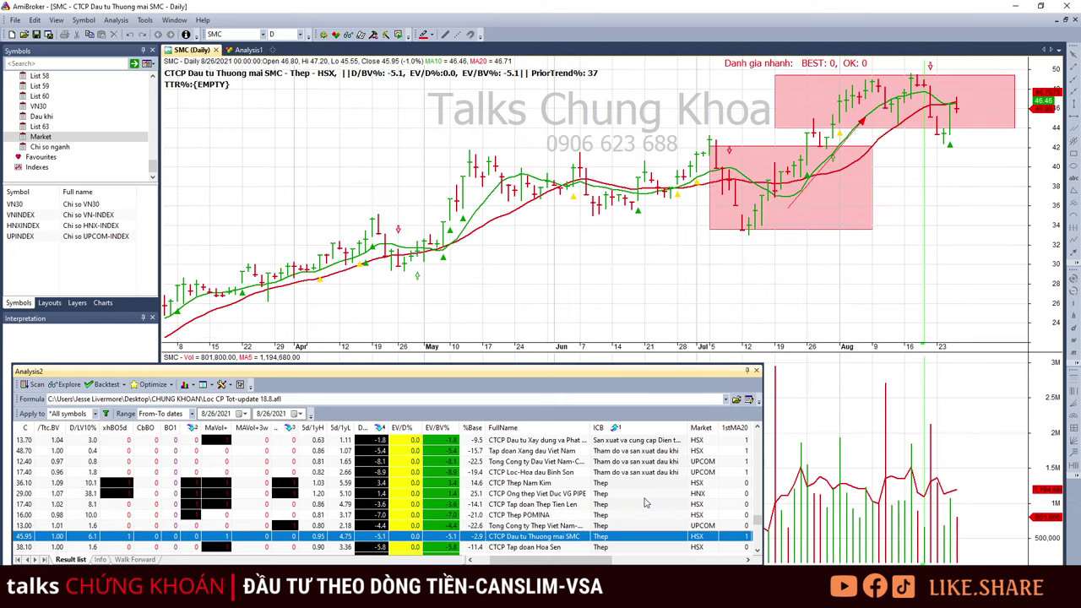
# Chart the shipping stock VNA, examine its August bars and box its August price range from about 25 to 33.5 with a rectangle.
pyautogui.scroll(-3, 646, 502)
pyautogui.scroll(-5, 646, 501)
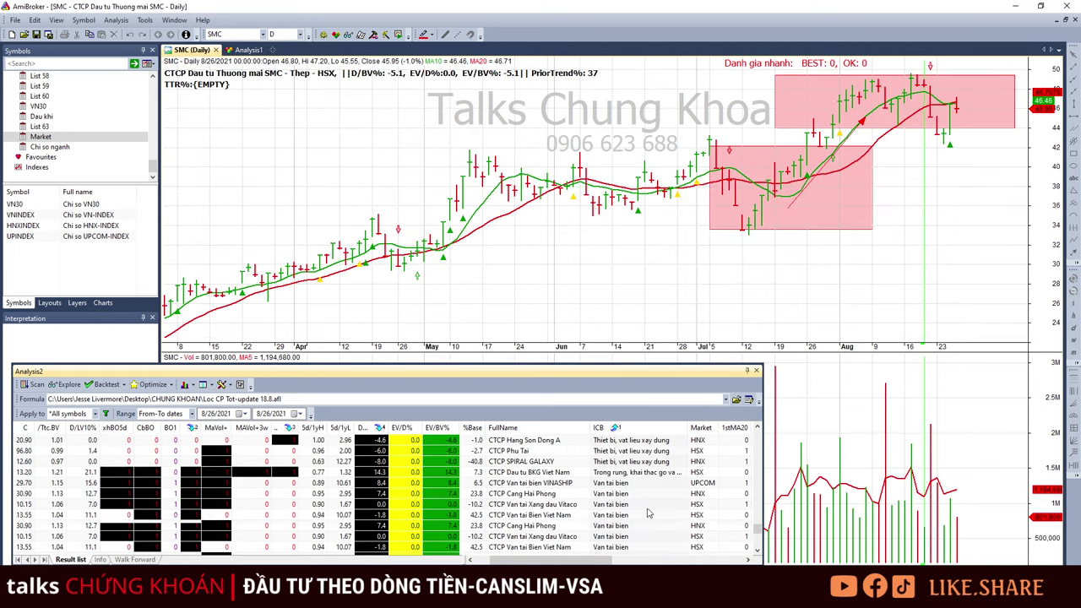
pyautogui.click(624, 451)
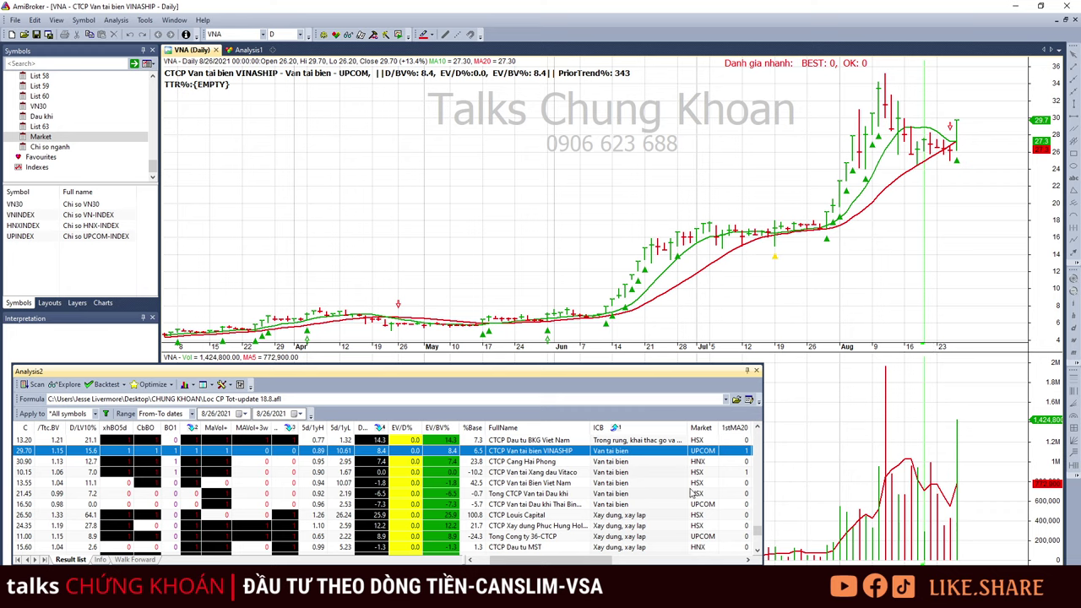
pyautogui.click(885, 109)
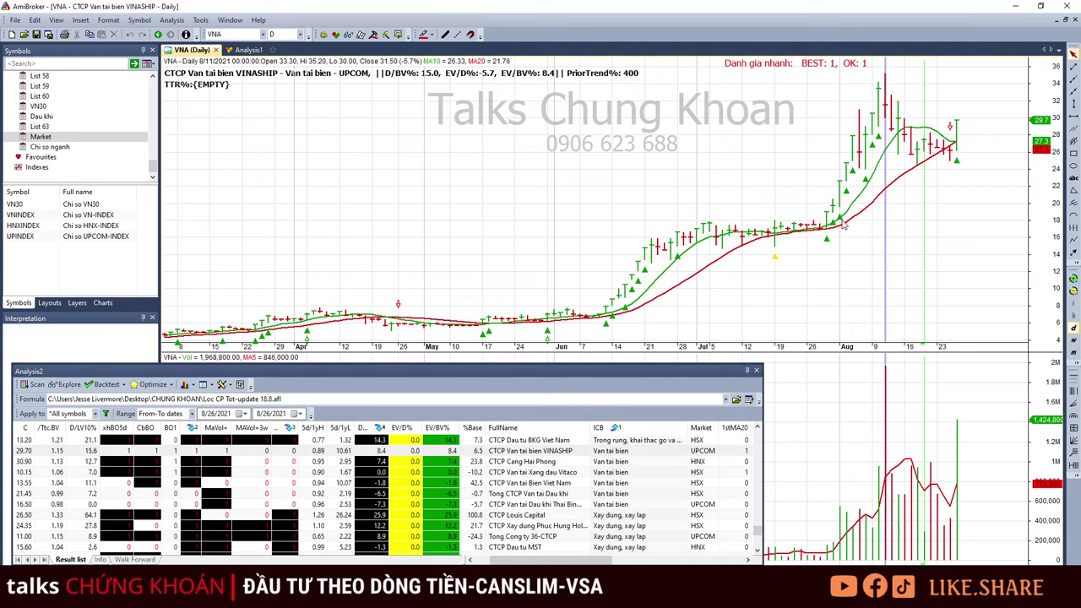
pyautogui.click(944, 225)
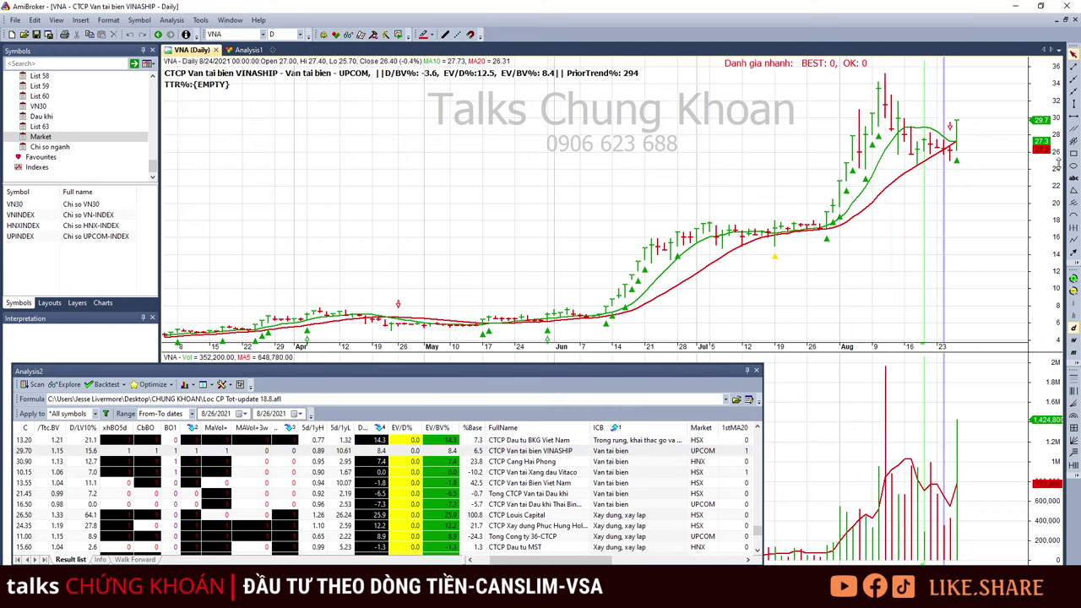
pyautogui.click(1074, 153)
pyautogui.moveTo(859, 88); pyautogui.dragTo(988, 158)
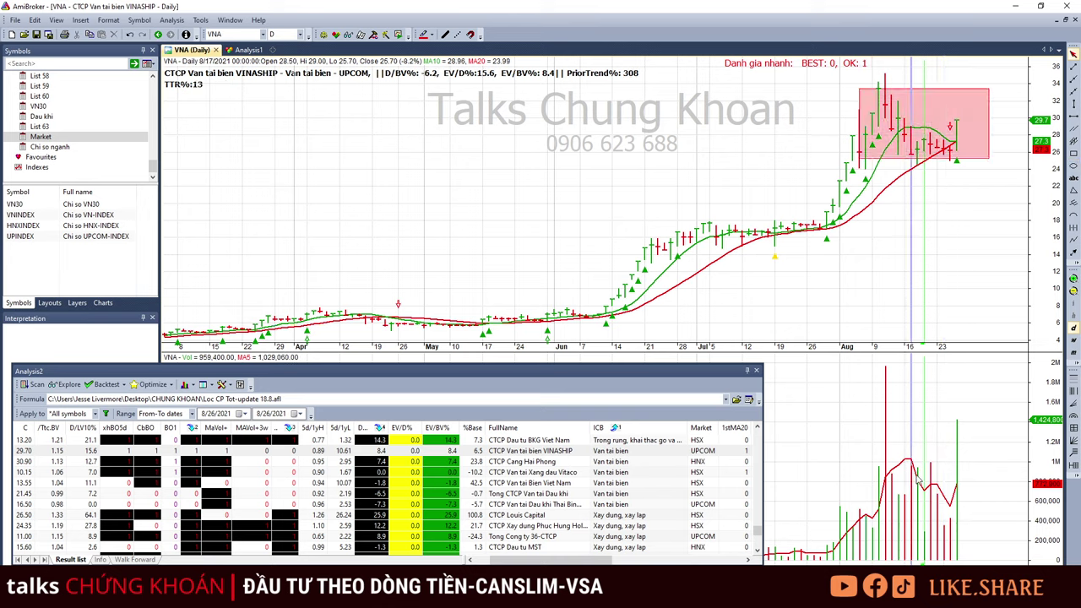
# Examine VNA's late August volume bars and draw a rising arrow beneath its price box, from about 17 to 25.
pyautogui.click(936, 500)
pyautogui.click(952, 532)
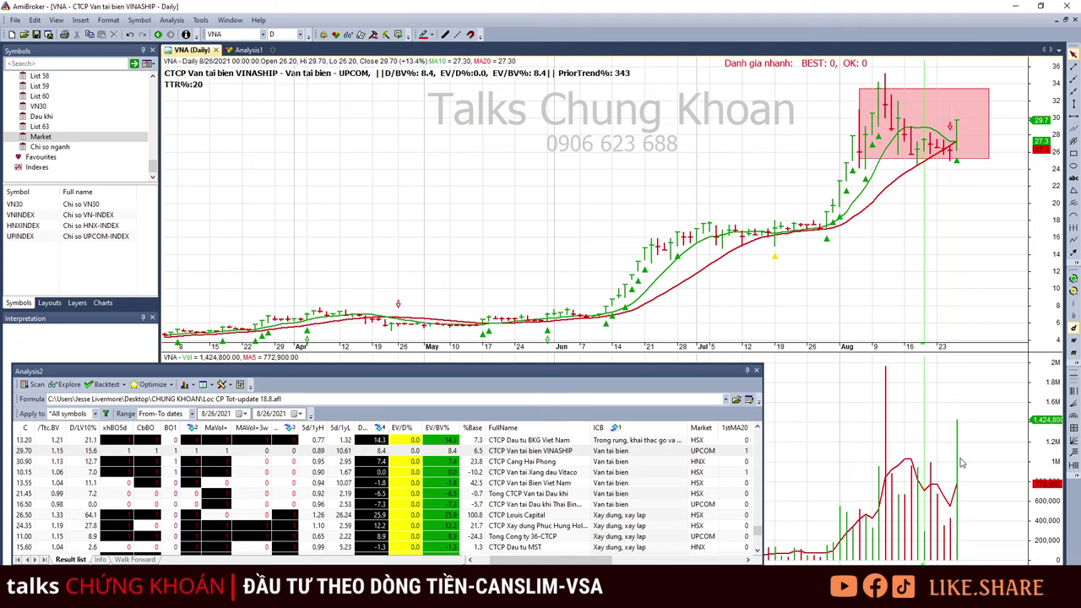
pyautogui.click(1073, 253)
pyautogui.moveTo(903, 228); pyautogui.dragTo(980, 160)
pyautogui.moveTo(934, 267)
# Chart the PHP stock, box its August range from about 28 to 32 and draw a rising arrow below its latest bars.
pyautogui.click(617, 462)
pyautogui.click(953, 167)
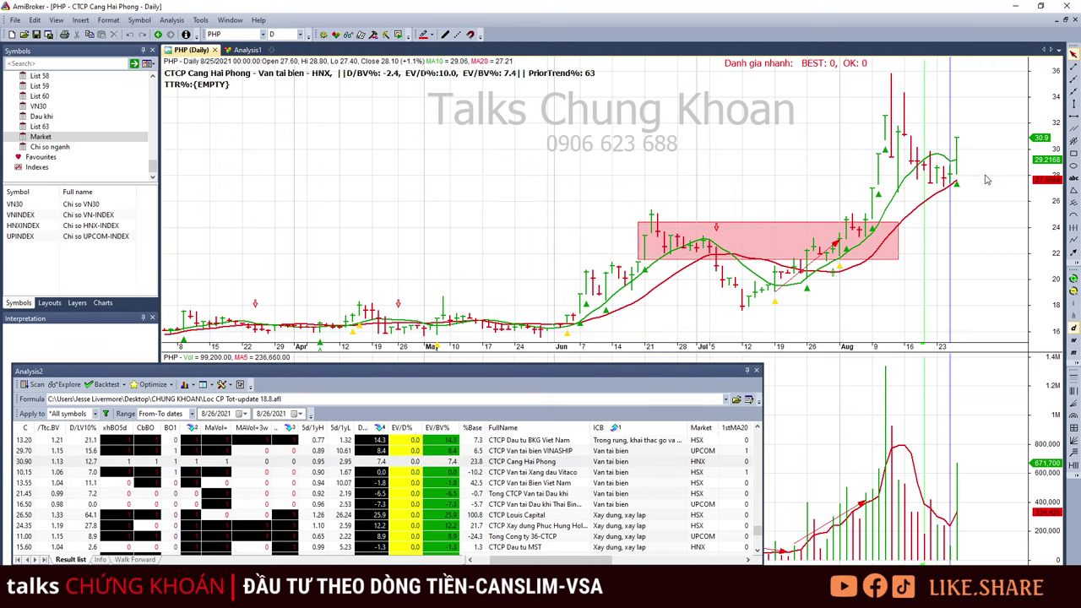
pyautogui.click(986, 180)
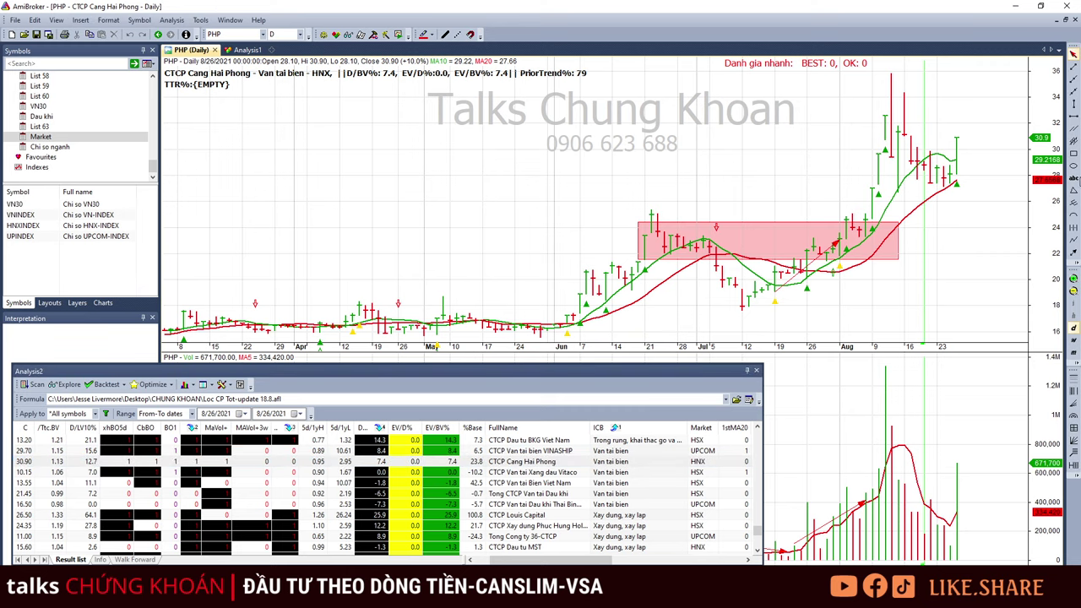
pyautogui.click(1073, 154)
pyautogui.moveTo(846, 122); pyautogui.dragTo(1007, 176)
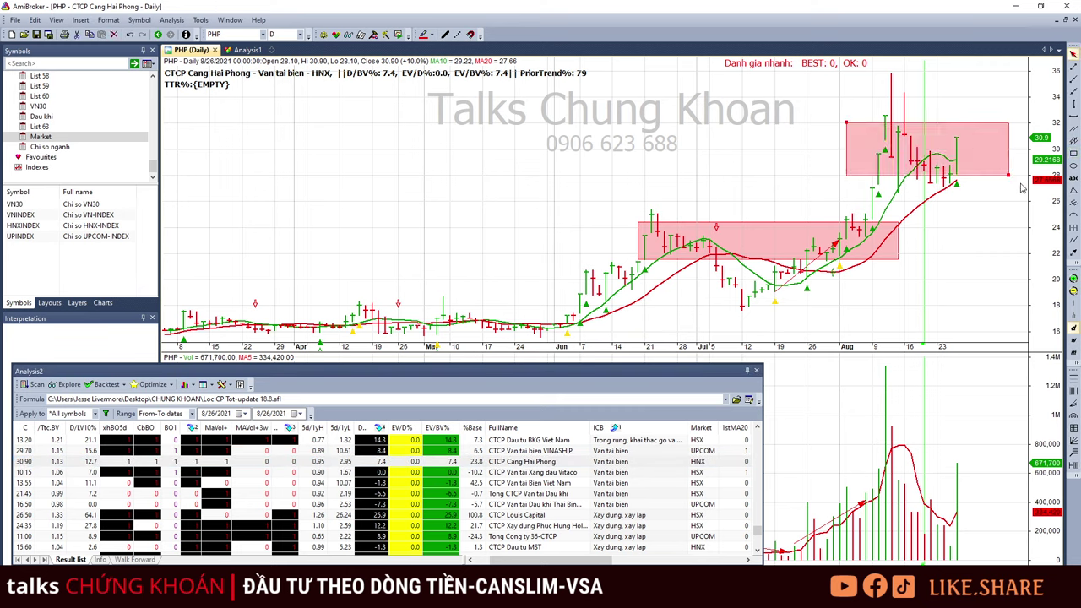
pyautogui.click(1073, 256)
pyautogui.moveTo(956, 217); pyautogui.dragTo(988, 178)
# Review the charts of the shipping stocks VTO and VOS, examining VOS's 26 August bar.
pyautogui.click(625, 474)
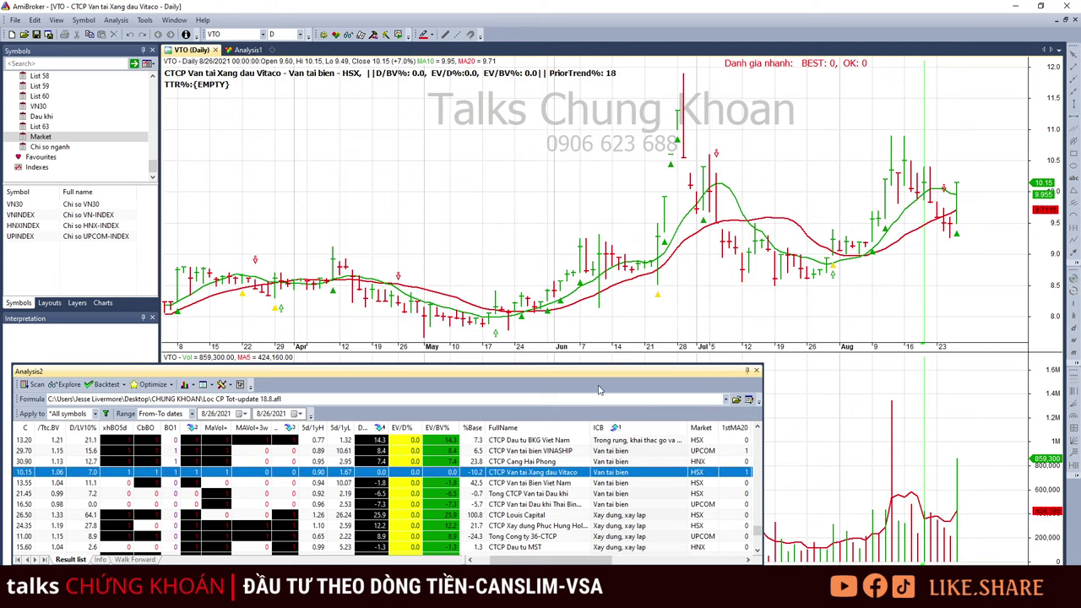
pyautogui.press('Down')
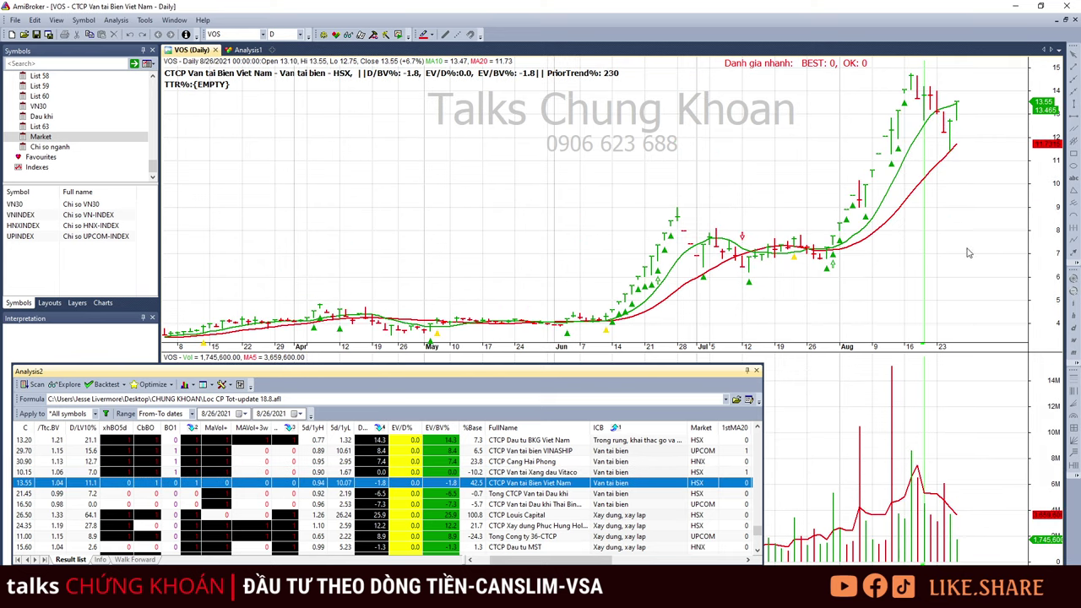
pyautogui.click(955, 131)
# Review the charts of the construction stocks TGG and PHC.
pyautogui.click(655, 521)
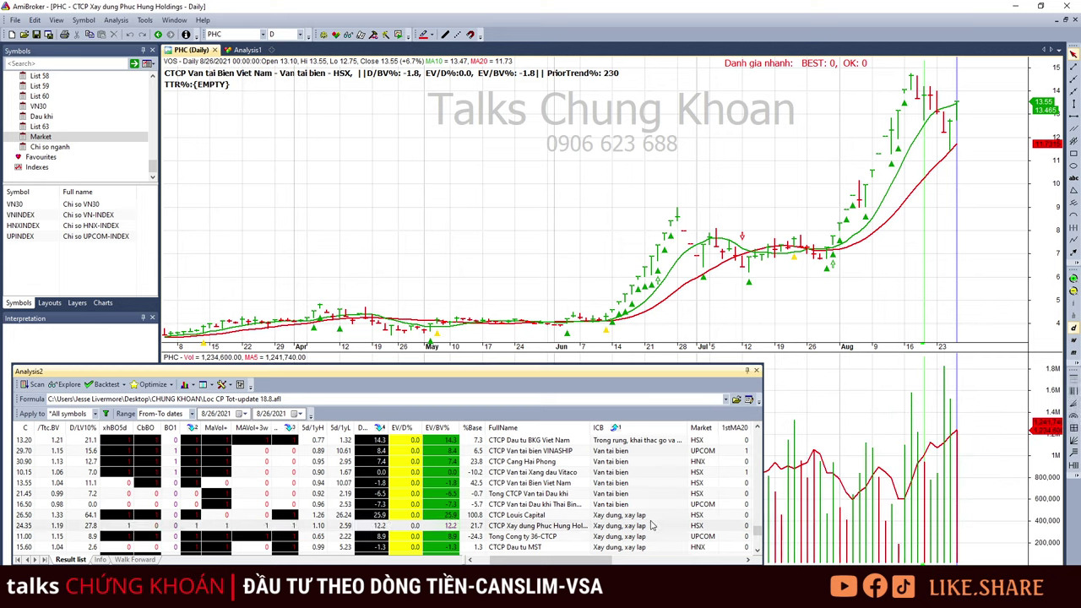
pyautogui.press('Up')
pyautogui.click(983, 127)
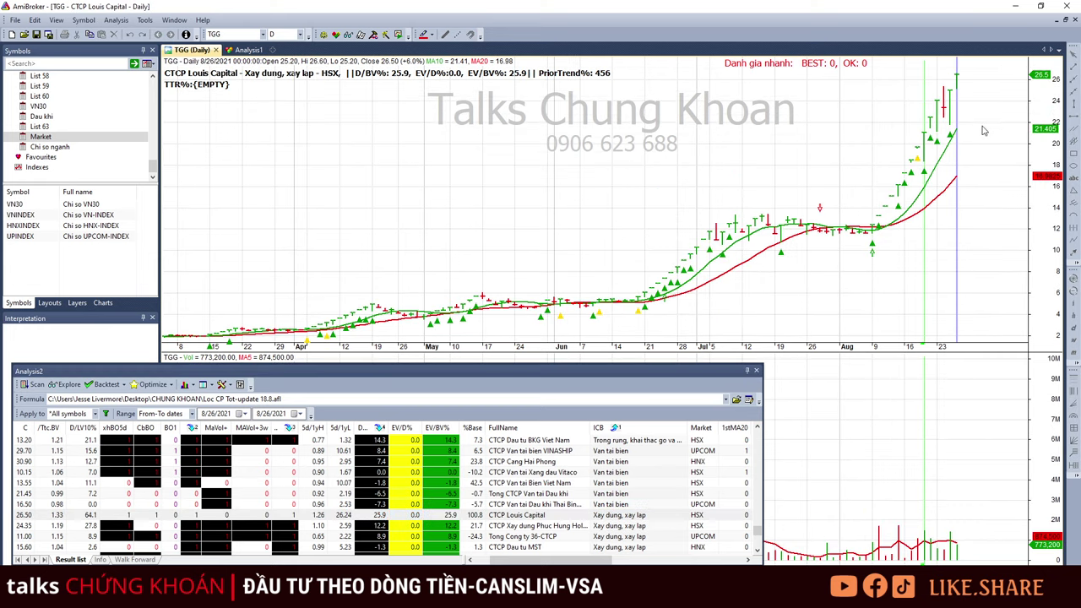
pyautogui.click(646, 526)
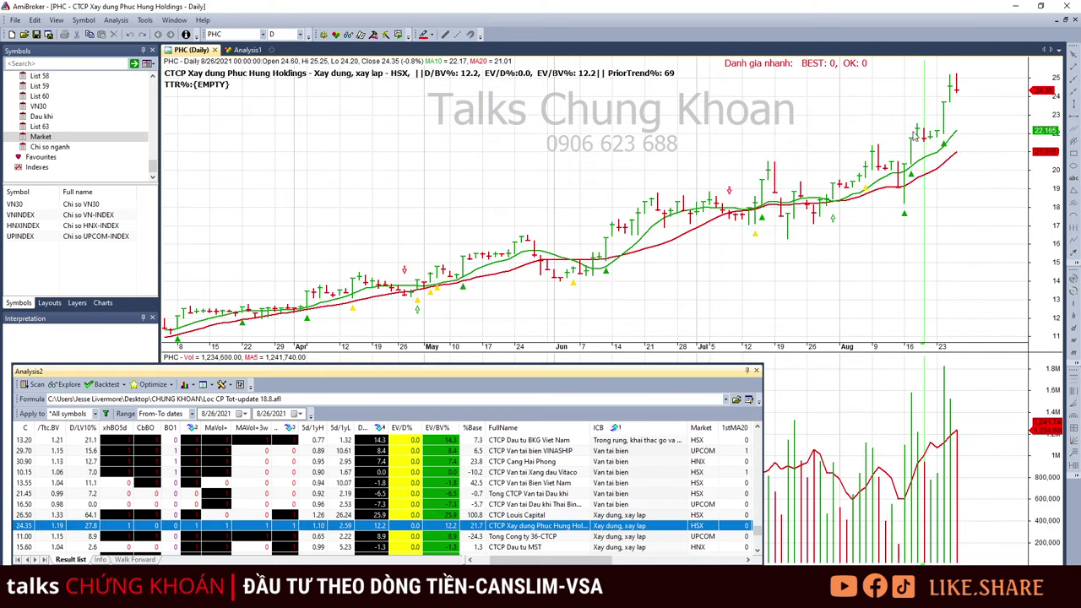
# Draw a rising arrow below PHC's late August bars, from about 17.5 to 22.5.
pyautogui.click(1049, 239)
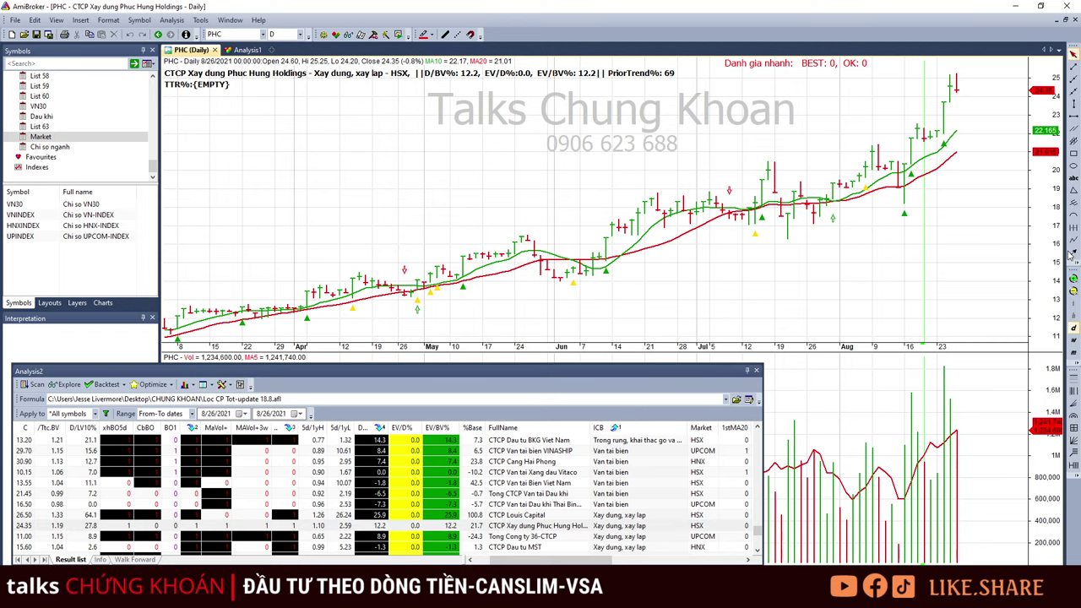
pyautogui.moveTo(944, 215); pyautogui.dragTo(981, 125)
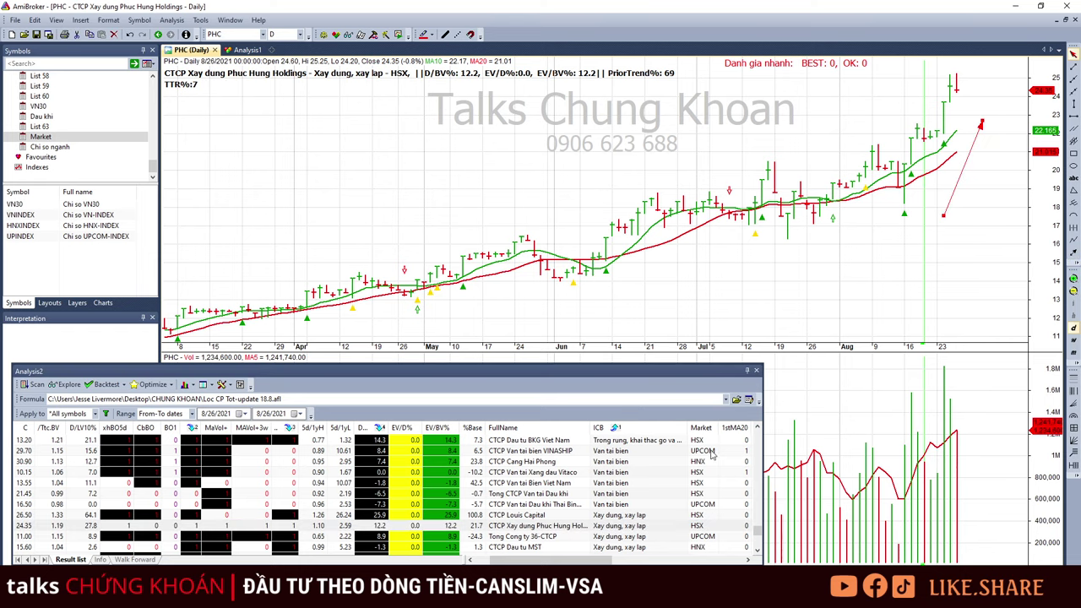
# Review the construction stocks G36, MST, SCI and PC1, examining PC1's price and volume bars from 19 to 26 August.
pyautogui.click(625, 537)
pyautogui.click(624, 547)
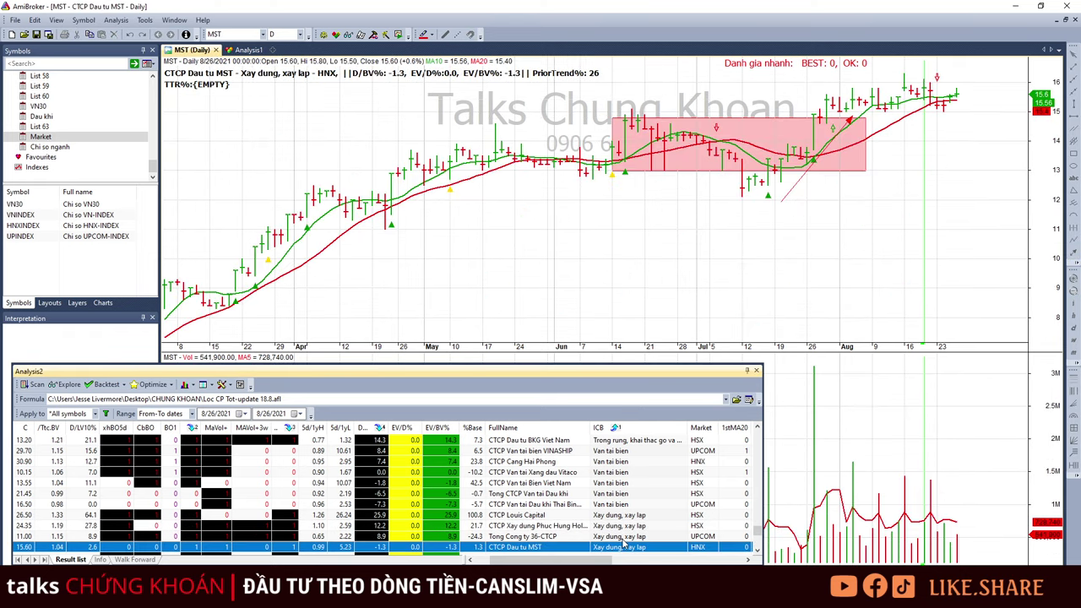
pyautogui.press('Down')
pyautogui.press('Down')
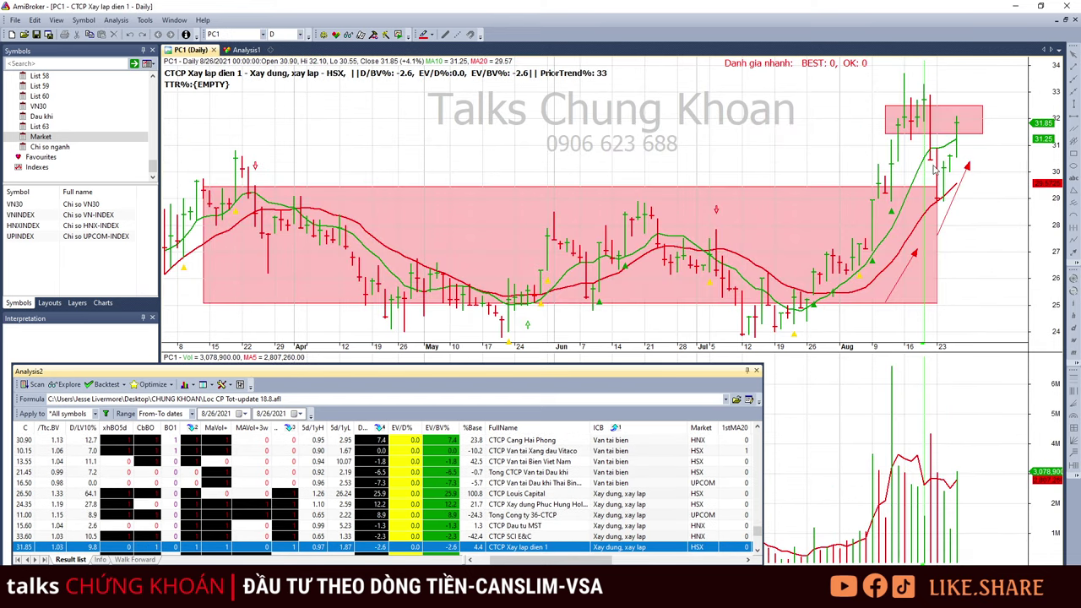
pyautogui.moveTo(935, 172); pyautogui.dragTo(963, 190)
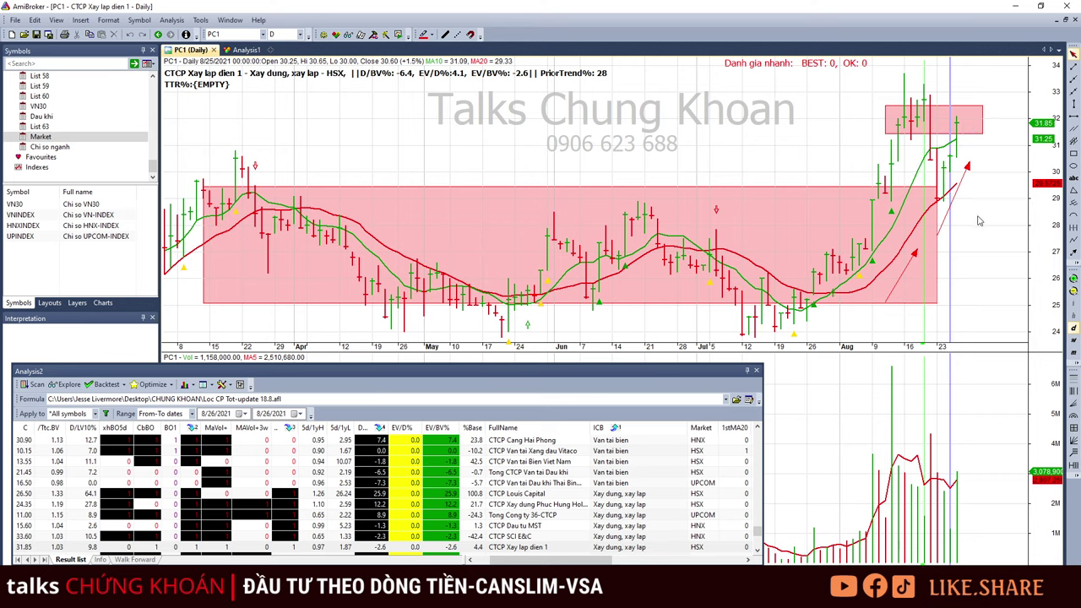
pyautogui.click(926, 456)
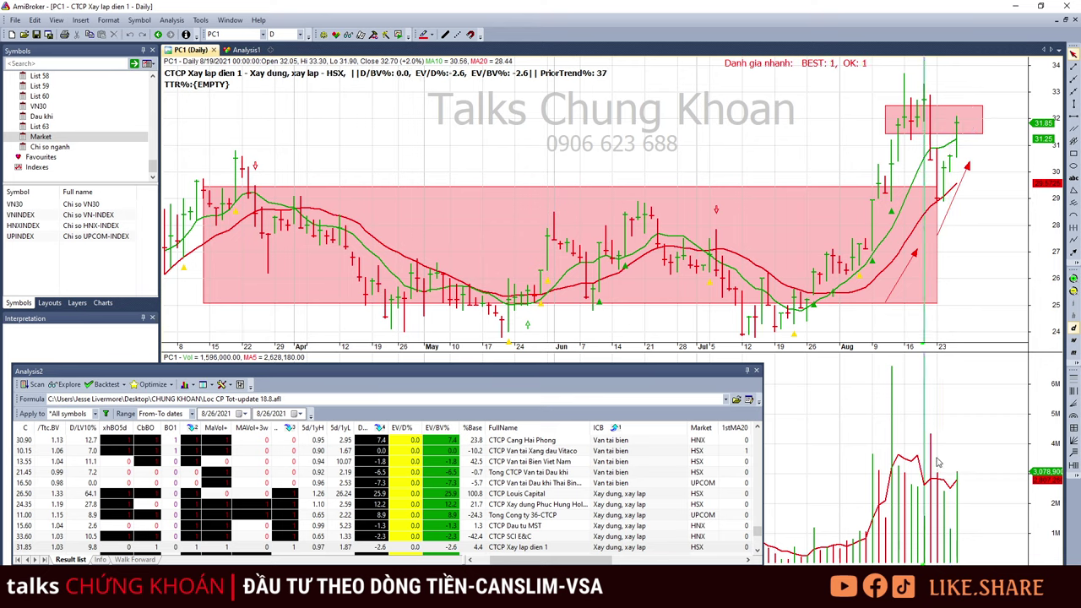
pyautogui.click(939, 463)
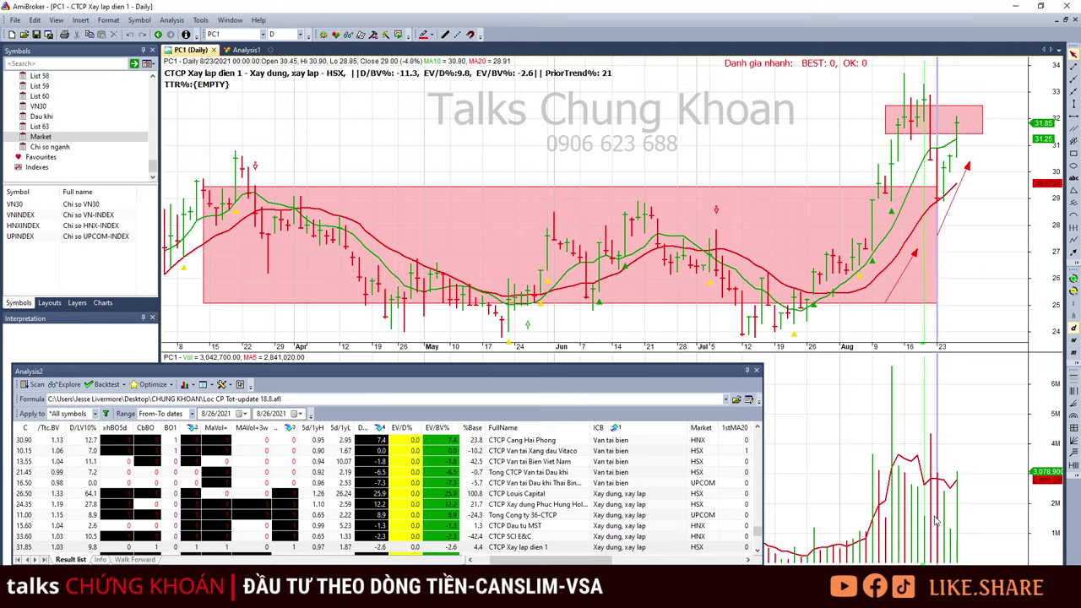
pyautogui.click(957, 497)
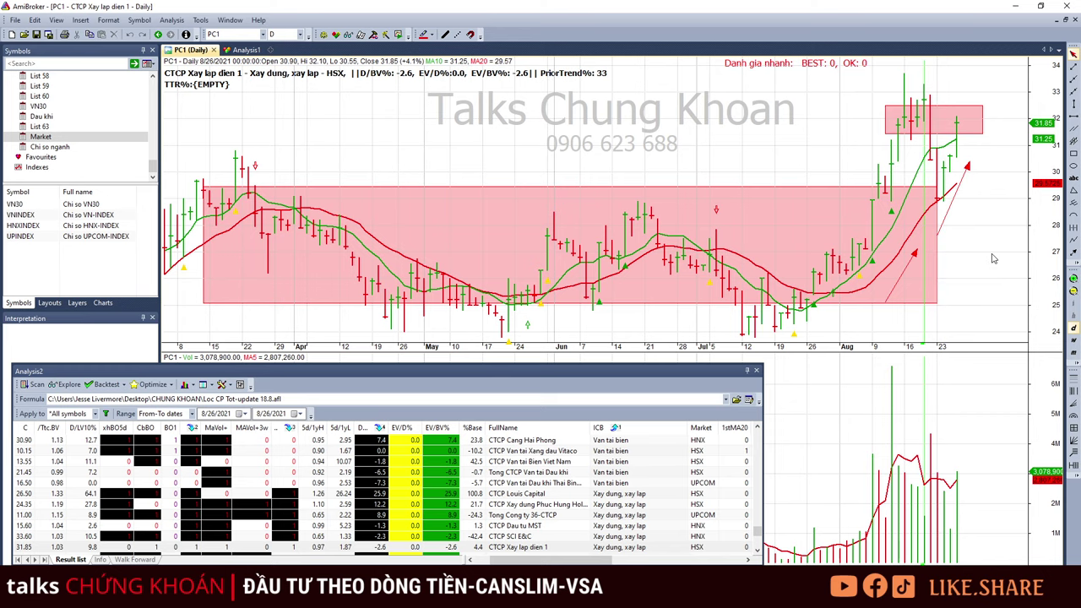
# Revisit PHC and step through the construction stock charts down to DPG.
pyautogui.click(604, 506)
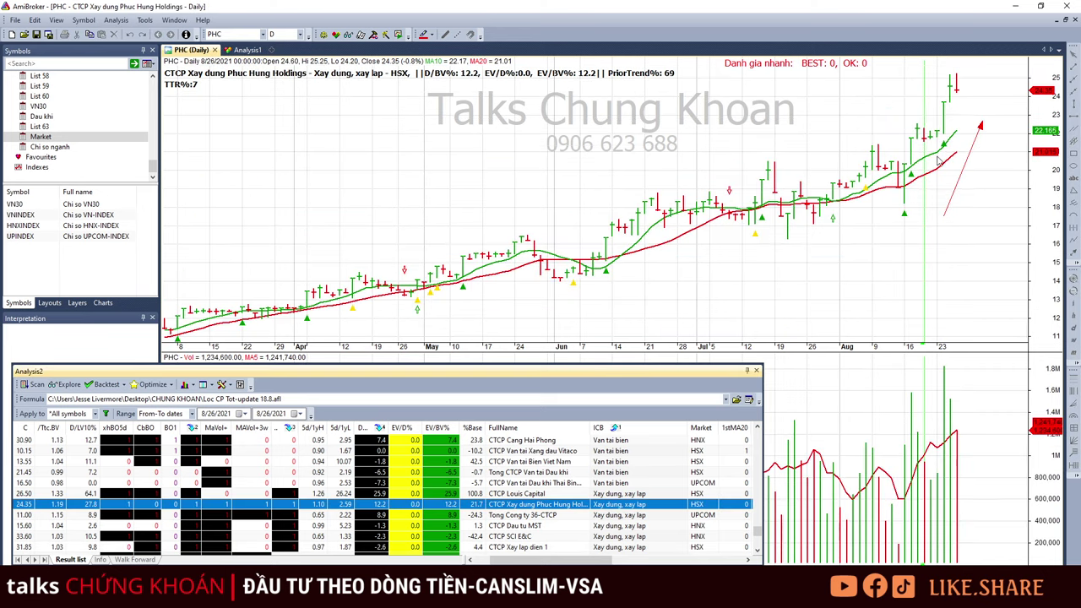
pyautogui.press('Down')
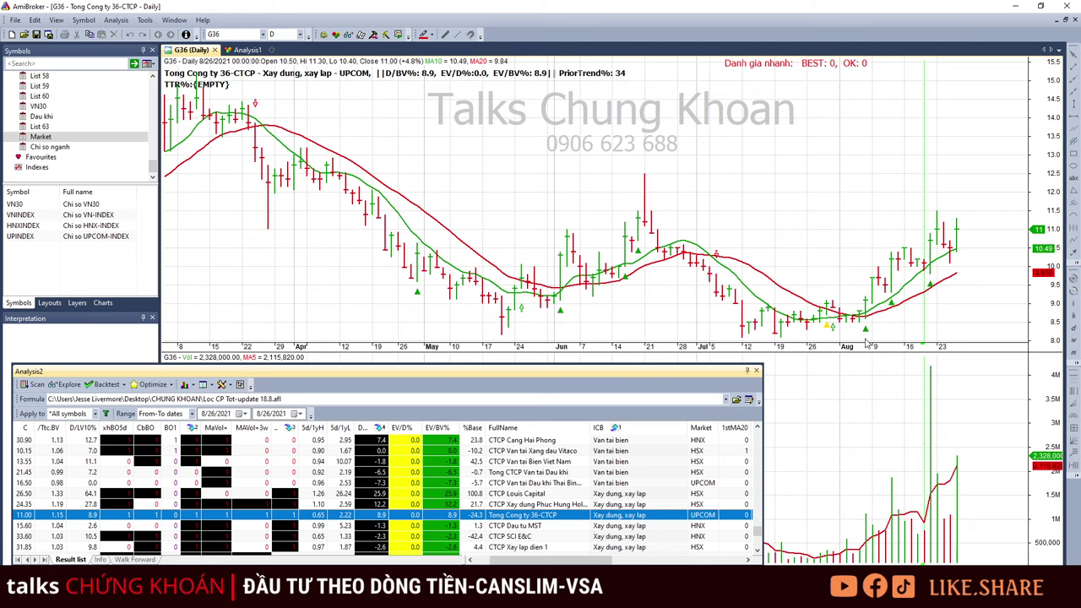
pyautogui.press('Down')
pyautogui.press('Down')
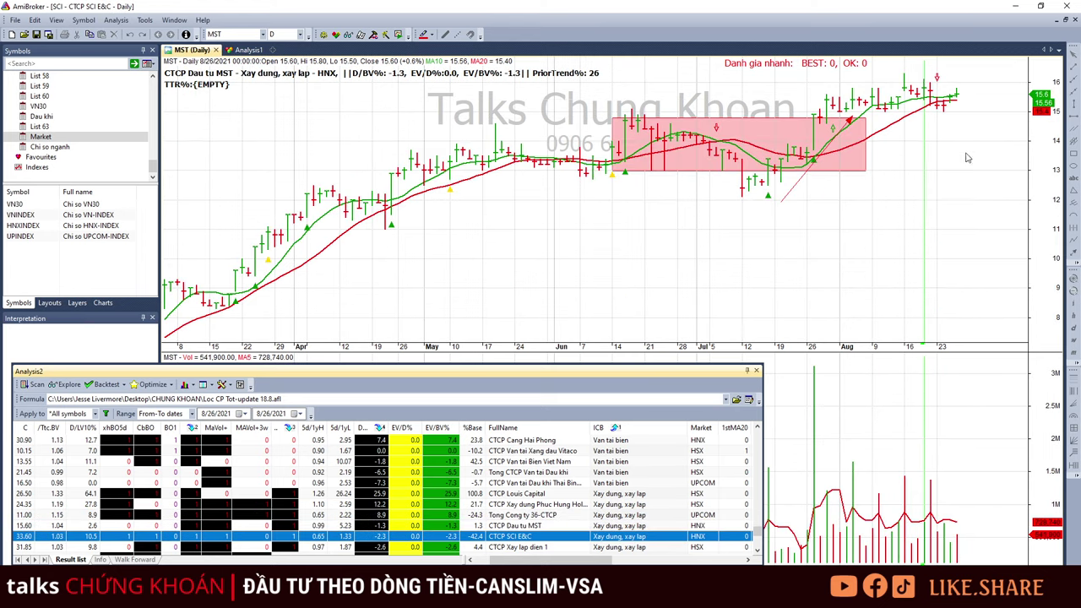
pyautogui.press('Down')
pyautogui.press('Down')
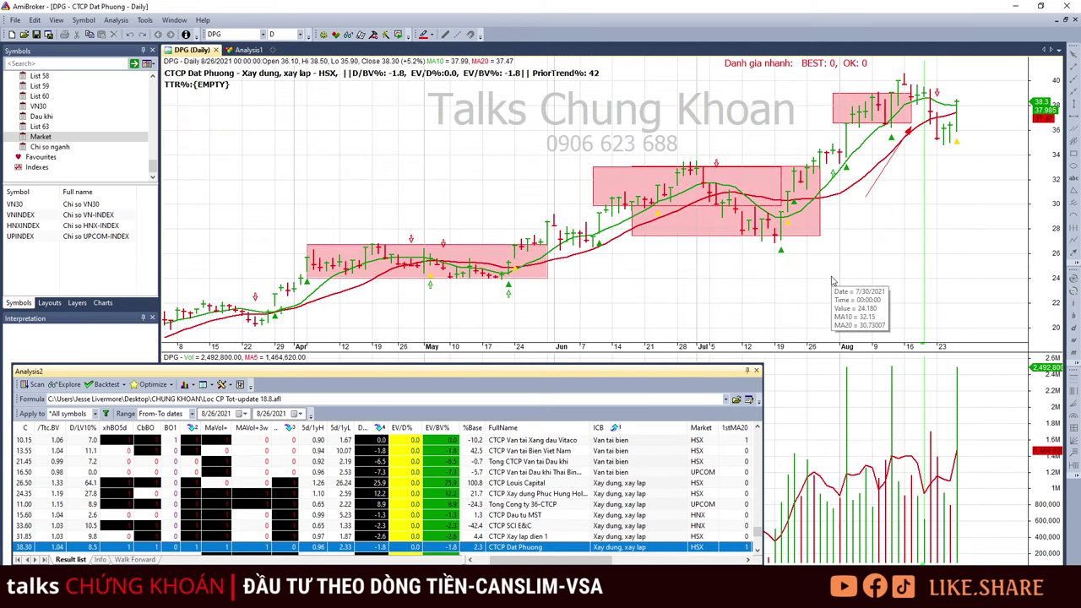
# Delete all studies from DPG's chart and box its August price range from about 35 to 39.5.
pyautogui.click(937, 145)
pyautogui.click(961, 375)
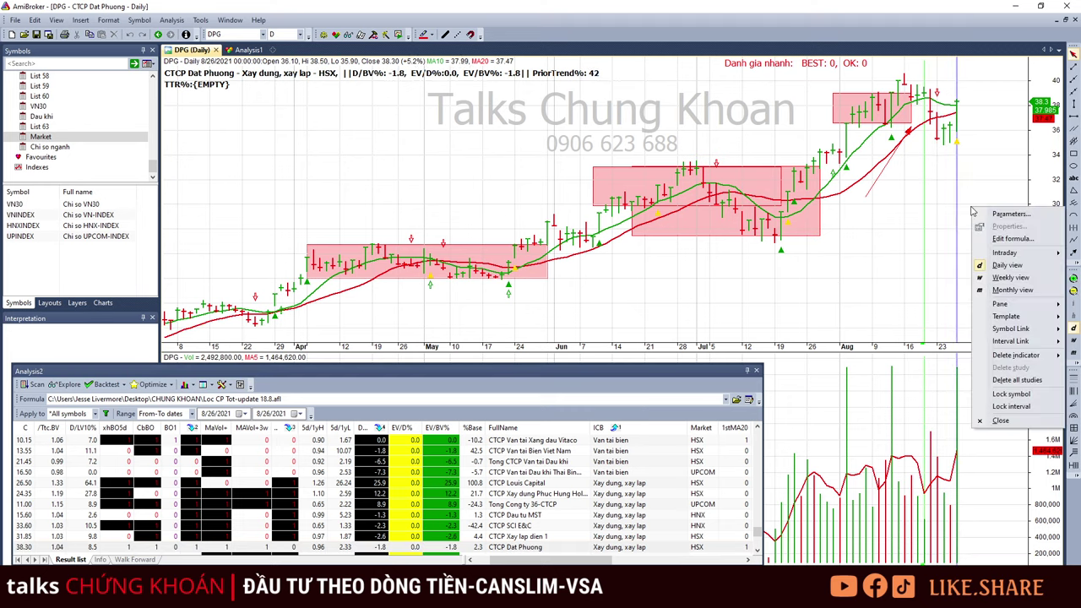
pyautogui.rightClick(972, 207)
pyautogui.click(1017, 380)
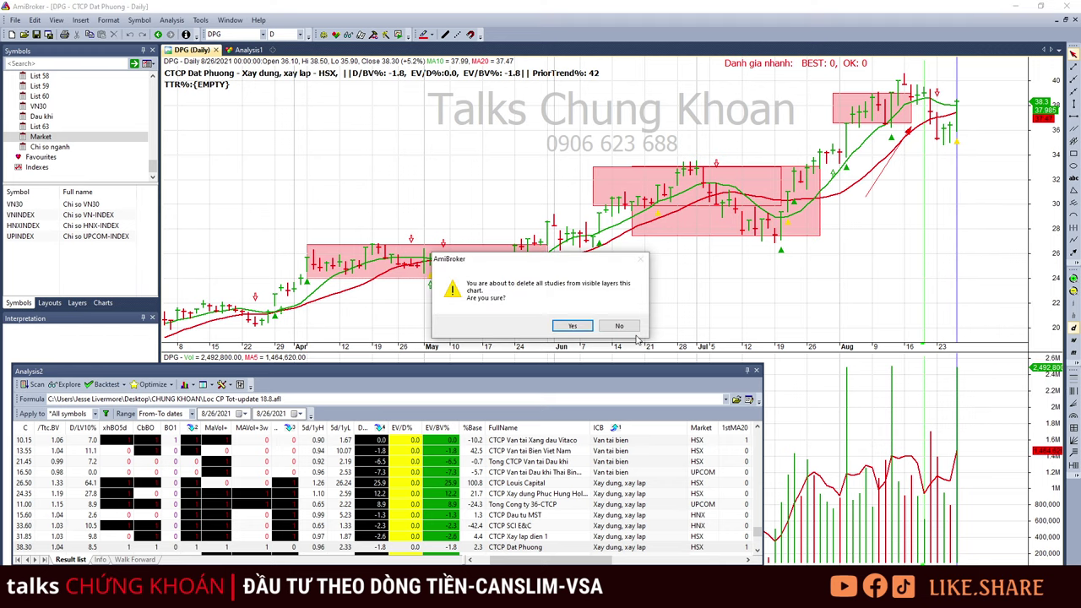
pyautogui.click(576, 329)
pyautogui.click(919, 210)
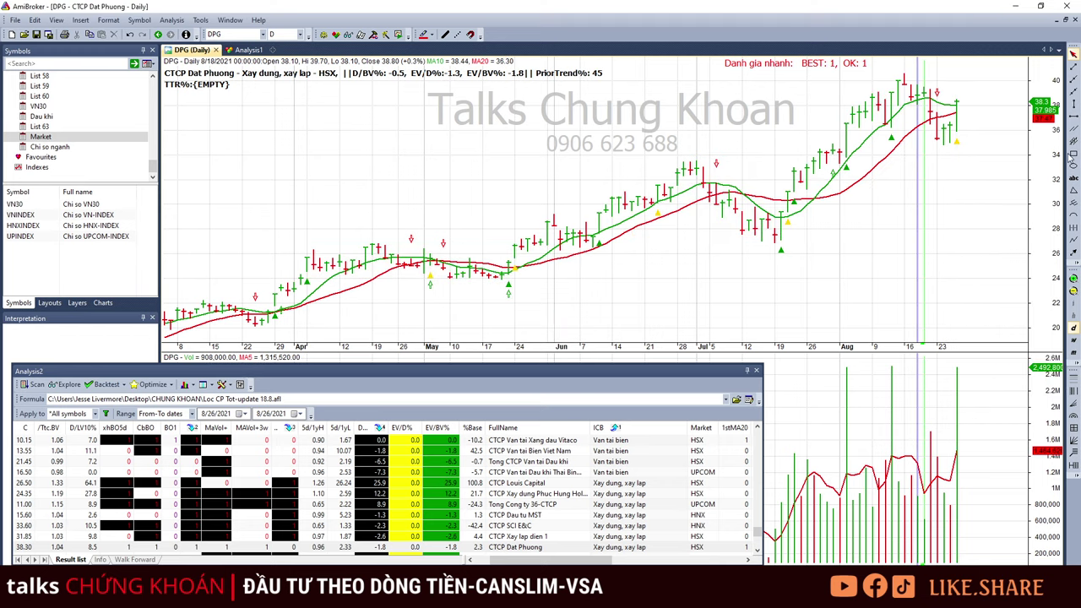
pyautogui.click(1073, 153)
pyautogui.moveTo(831, 86); pyautogui.dragTo(1022, 143)
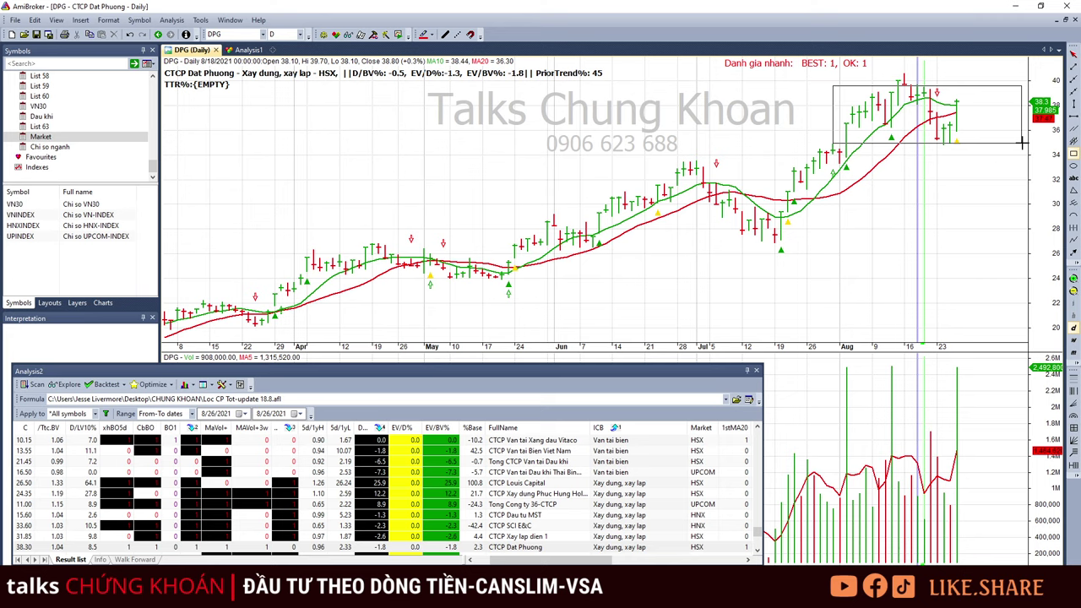
# Examine DPG's price and volume bars through August, up to the 26 August bar.
pyautogui.click(862, 478)
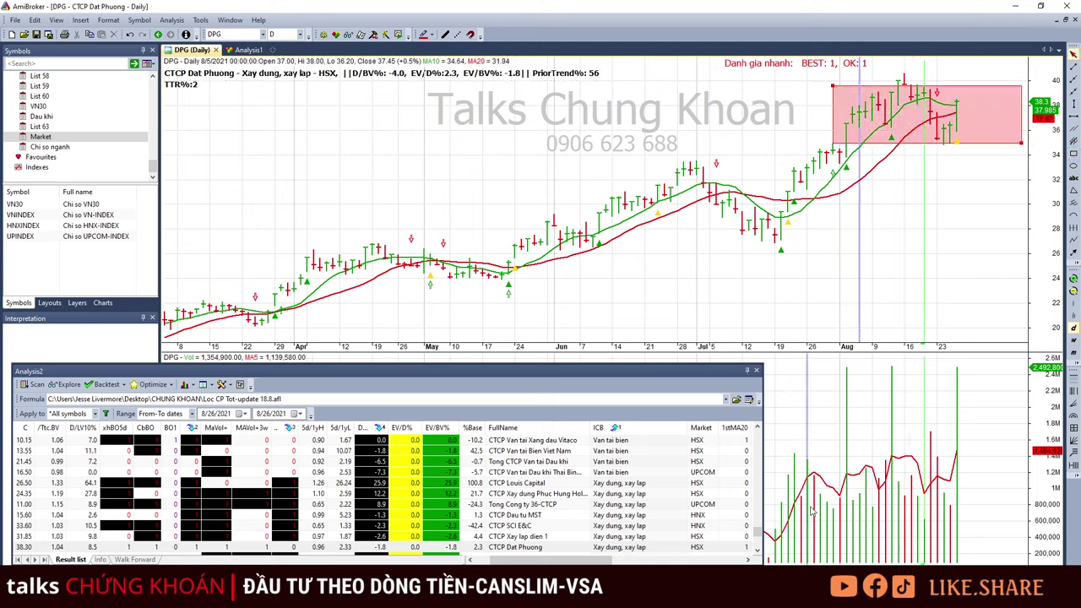
pyautogui.click(808, 511)
pyautogui.click(859, 491)
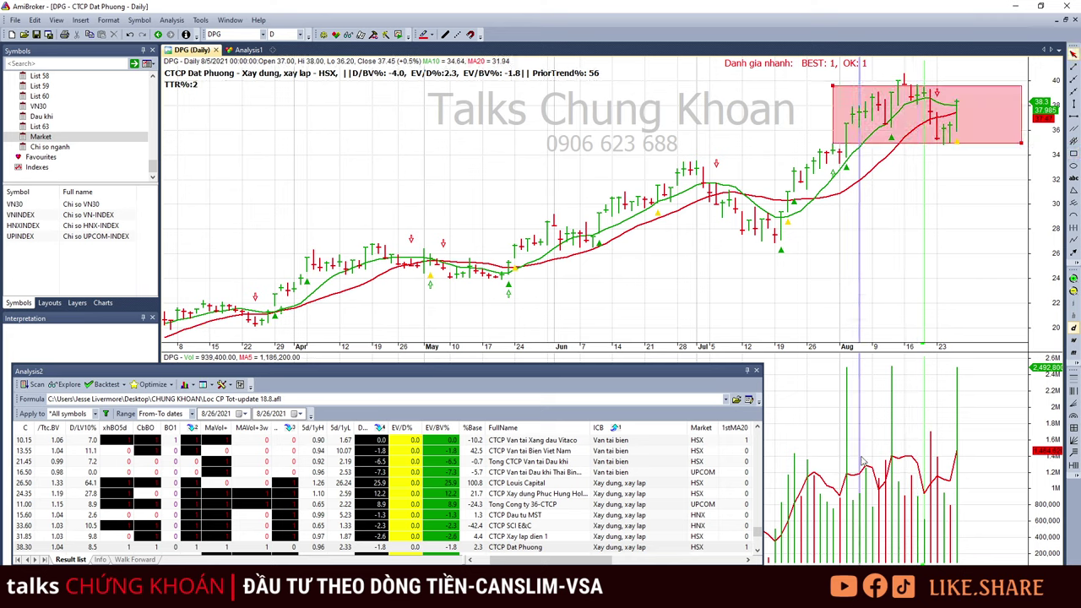
pyautogui.moveTo(844, 439); pyautogui.dragTo(897, 429)
pyautogui.click(933, 175)
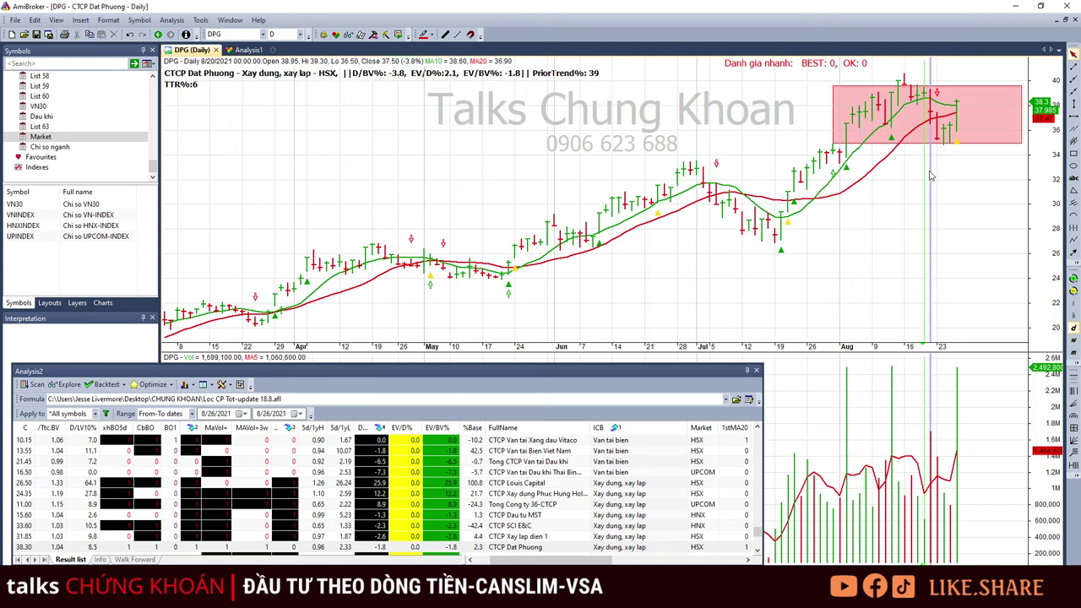
pyautogui.click(936, 179)
pyautogui.click(946, 181)
pyautogui.click(951, 183)
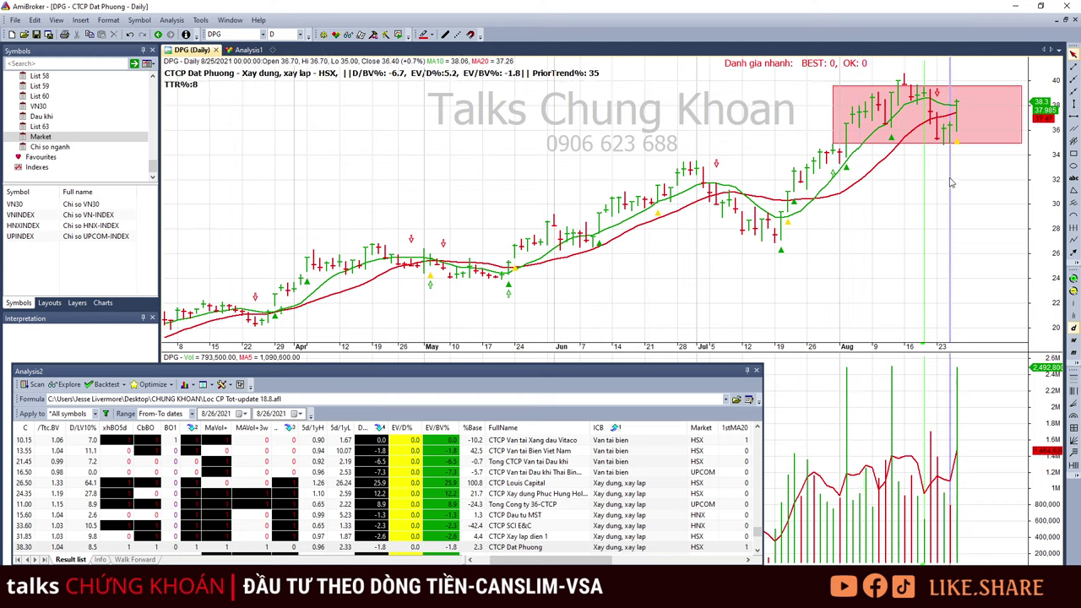
pyautogui.click(943, 512)
pyautogui.click(953, 453)
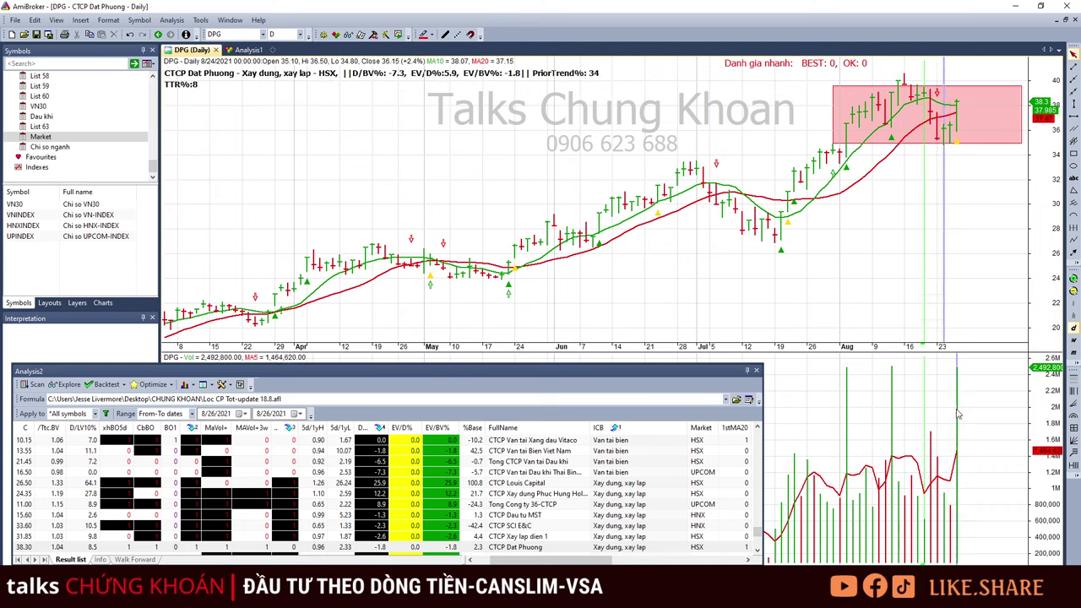
pyautogui.click(898, 209)
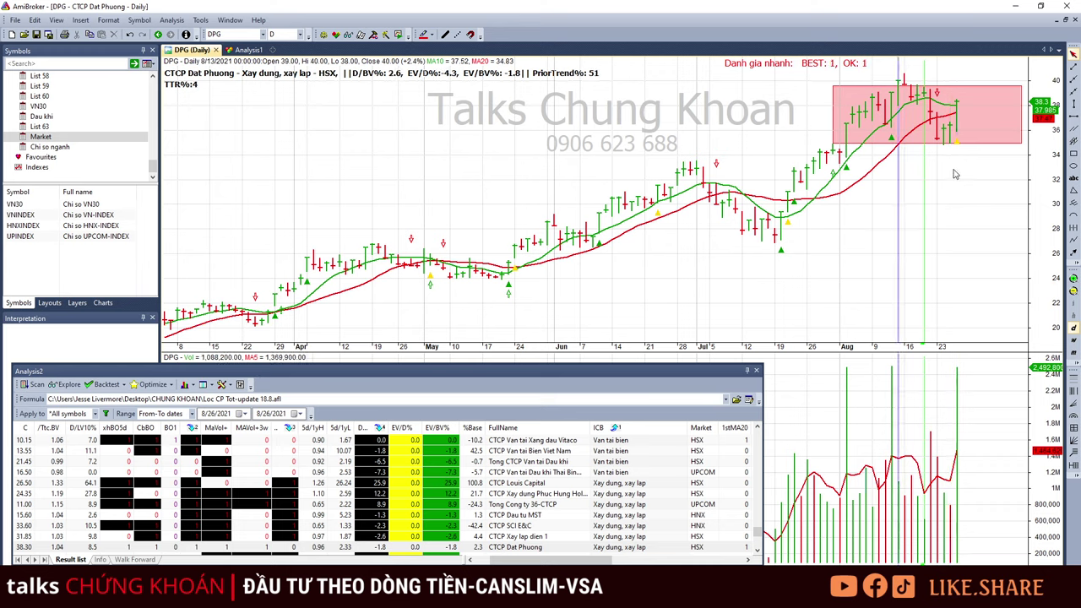
pyautogui.click(959, 175)
pyautogui.click(980, 162)
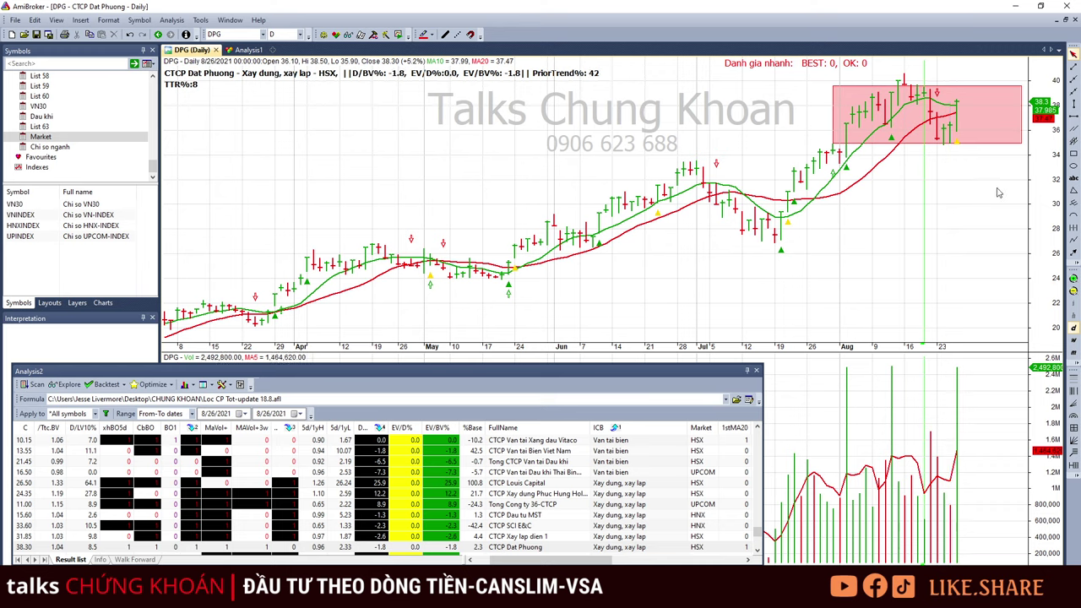
# Draw a rising arrow beneath DPG's August bars, from about 31 to 36.
pyautogui.click(1074, 252)
pyautogui.moveTo(891, 192); pyautogui.dragTo(973, 131)
# Review the chart of the construction stock C4G and switch to the 26.08.2021 workbook in Excel.
pyautogui.scroll(-1, 630, 518)
pyautogui.click(551, 526)
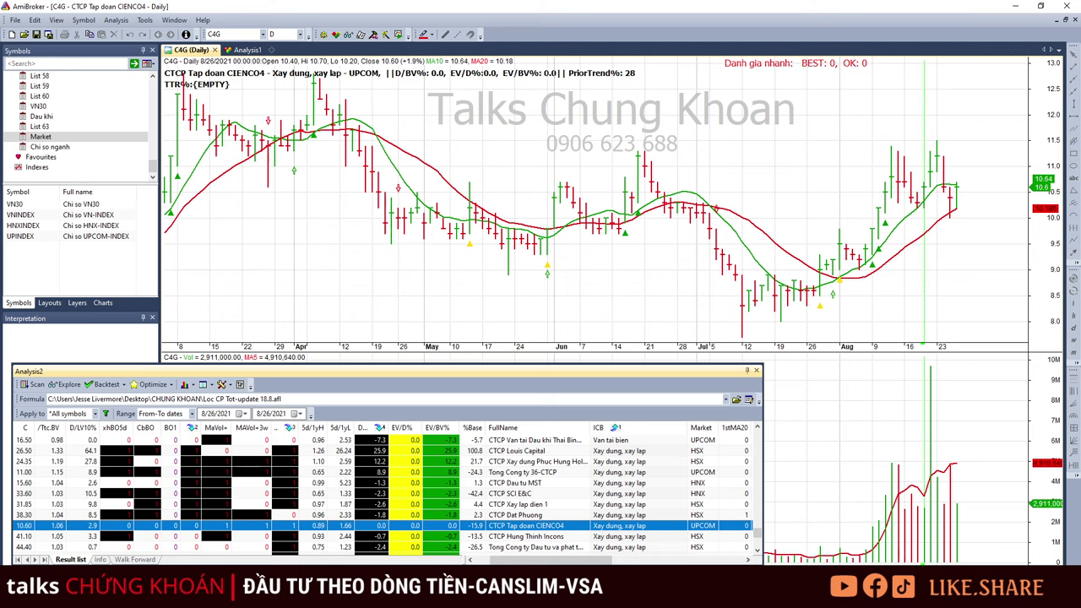
pyautogui.hotkey('alt', 'Tab')
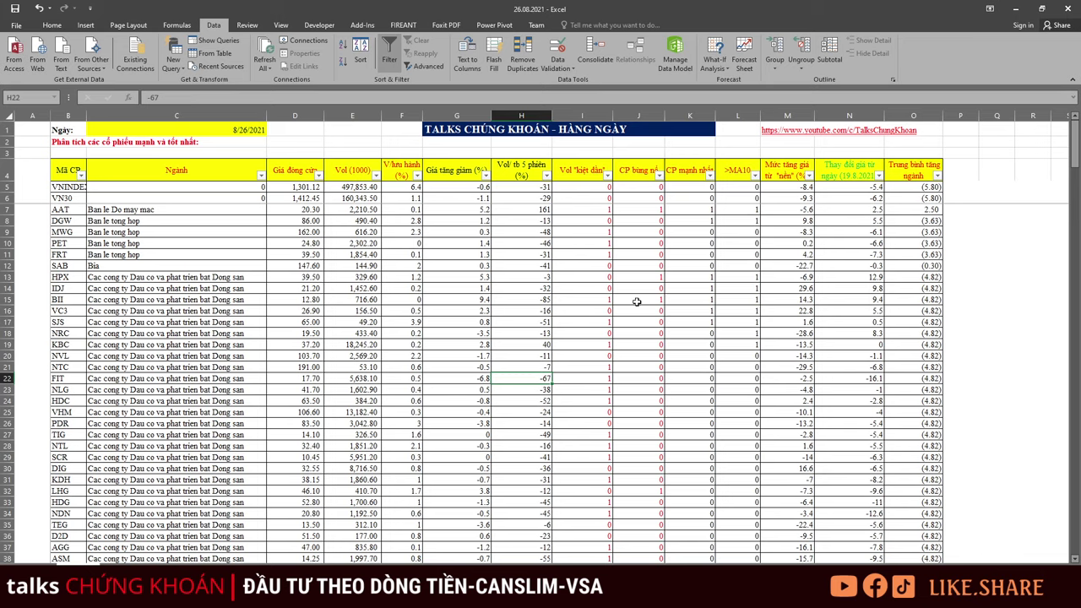